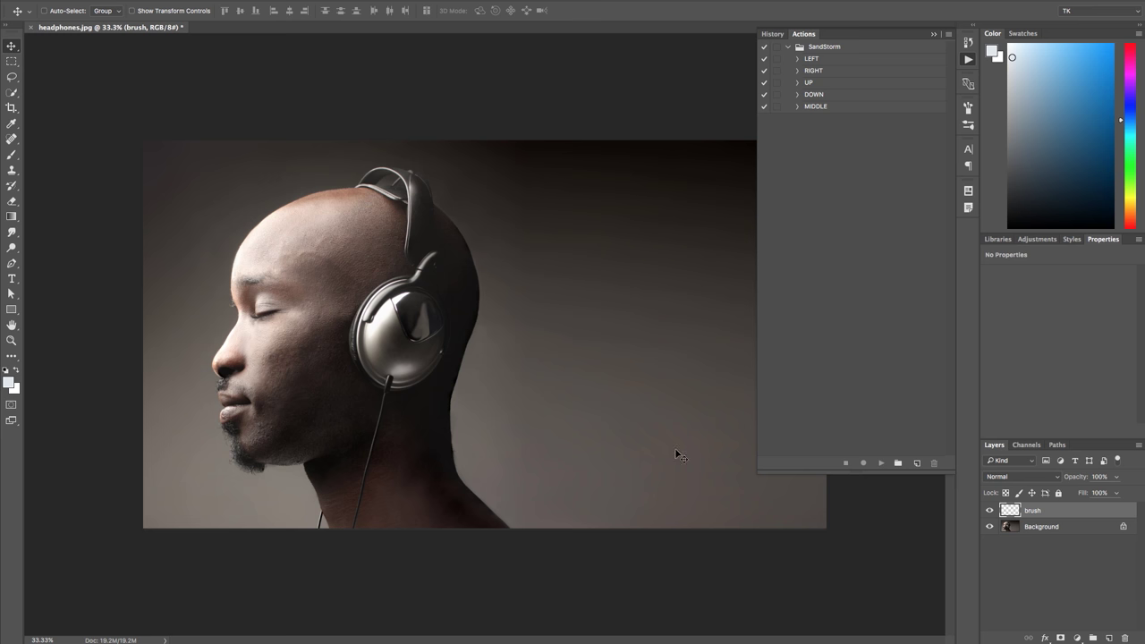
# Select the Brush tool and set the soft round brush's size to 114 px
pyautogui.press('b')
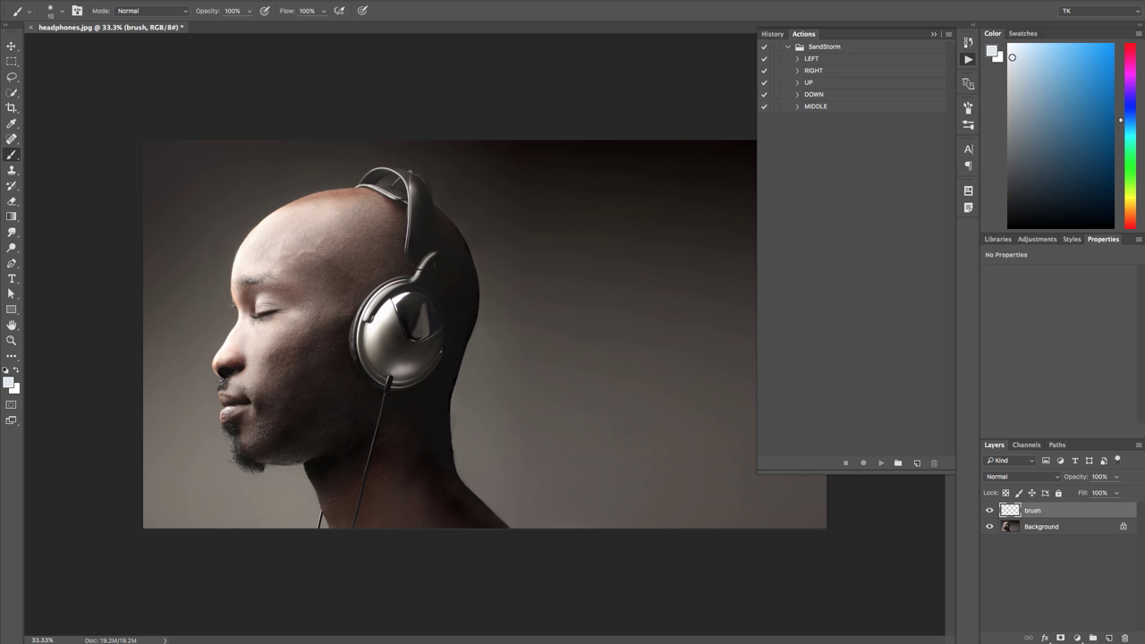
pyautogui.press(']')
pyautogui.press(']')
pyautogui.press(']')
pyautogui.press(']')
pyautogui.press(']')
pyautogui.press(']')
pyautogui.press(']')
pyautogui.press(']')
pyautogui.rightClick(313, 286)
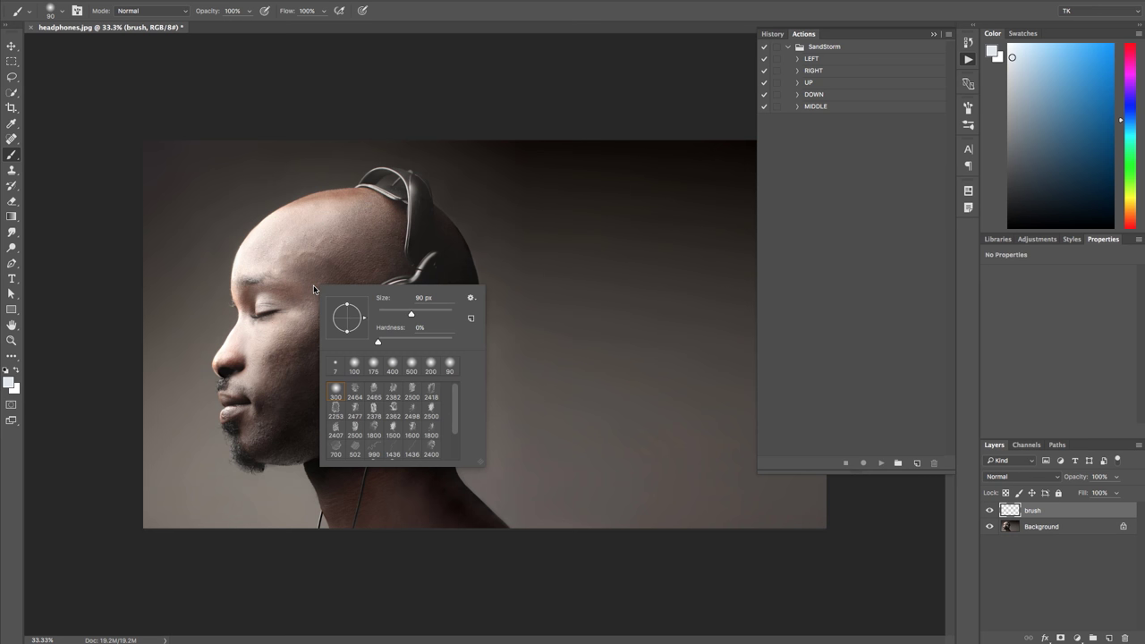
pyautogui.moveTo(412, 314); pyautogui.dragTo(417, 314)
pyautogui.press('Return')
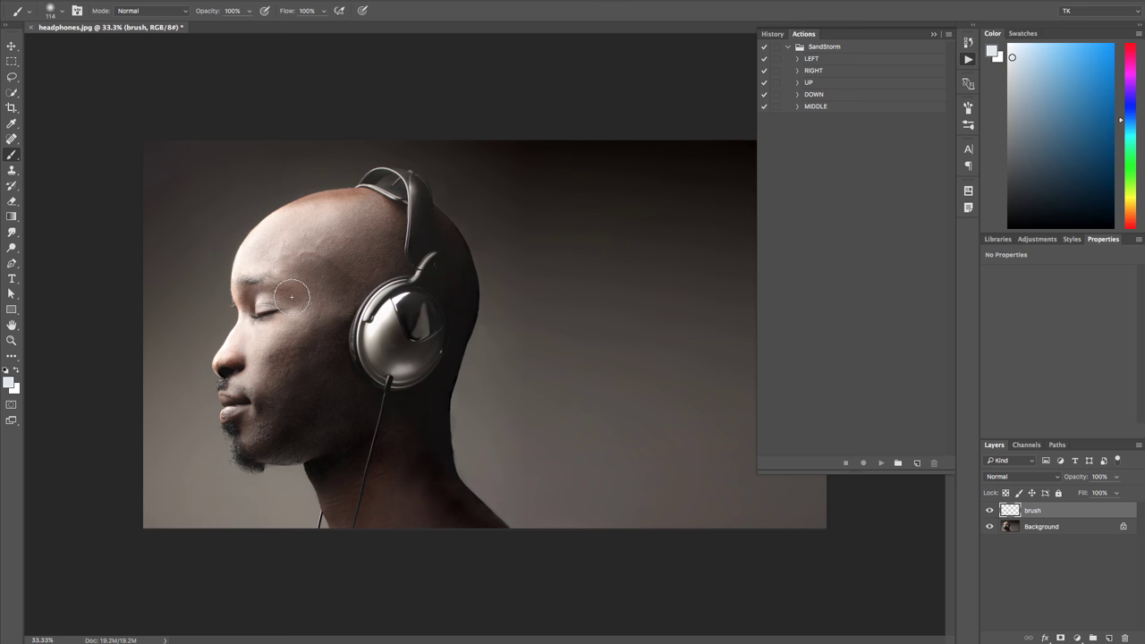
# Set the foreground color to pure red, ff0000
pyautogui.click(9, 382)
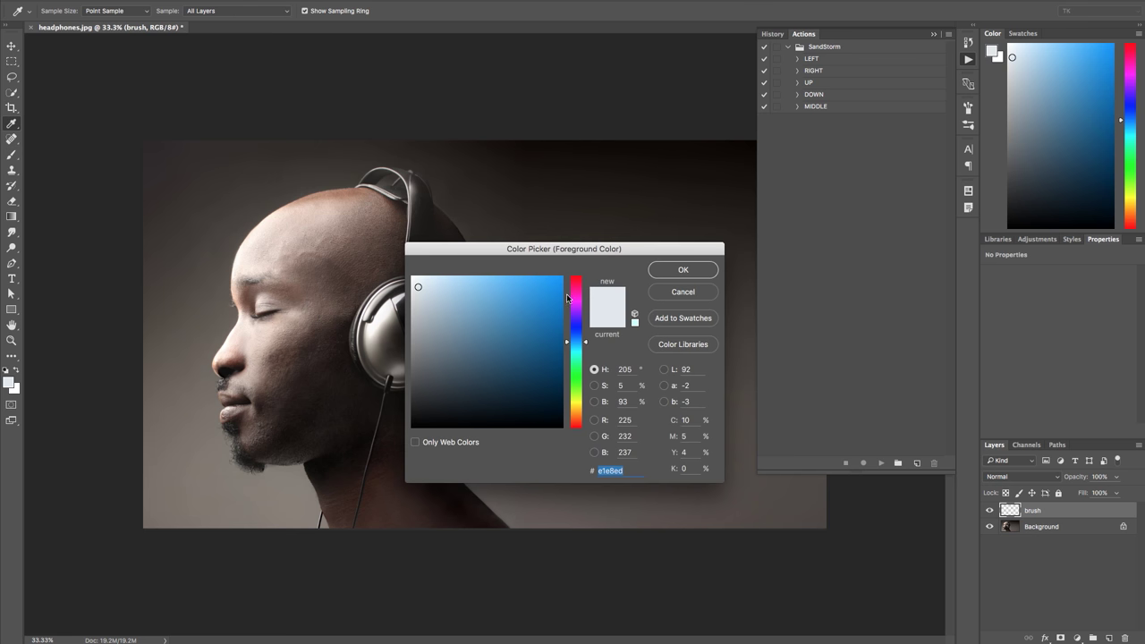
pyautogui.moveTo(570, 300); pyautogui.dragTo(551, 274)
pyautogui.click(560, 275)
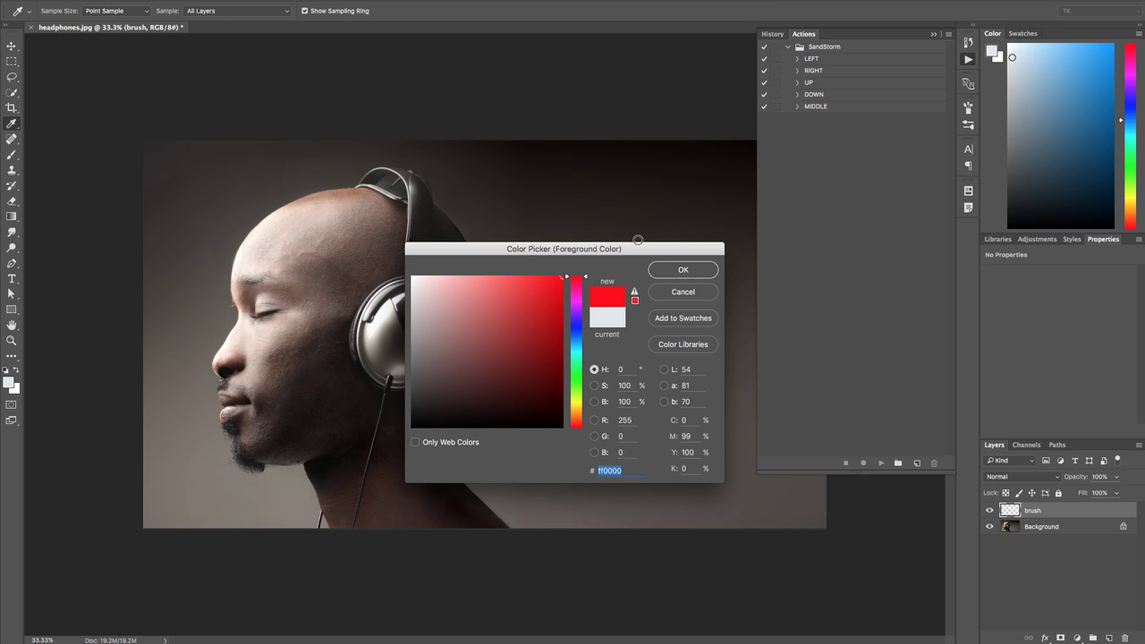
pyautogui.click(682, 269)
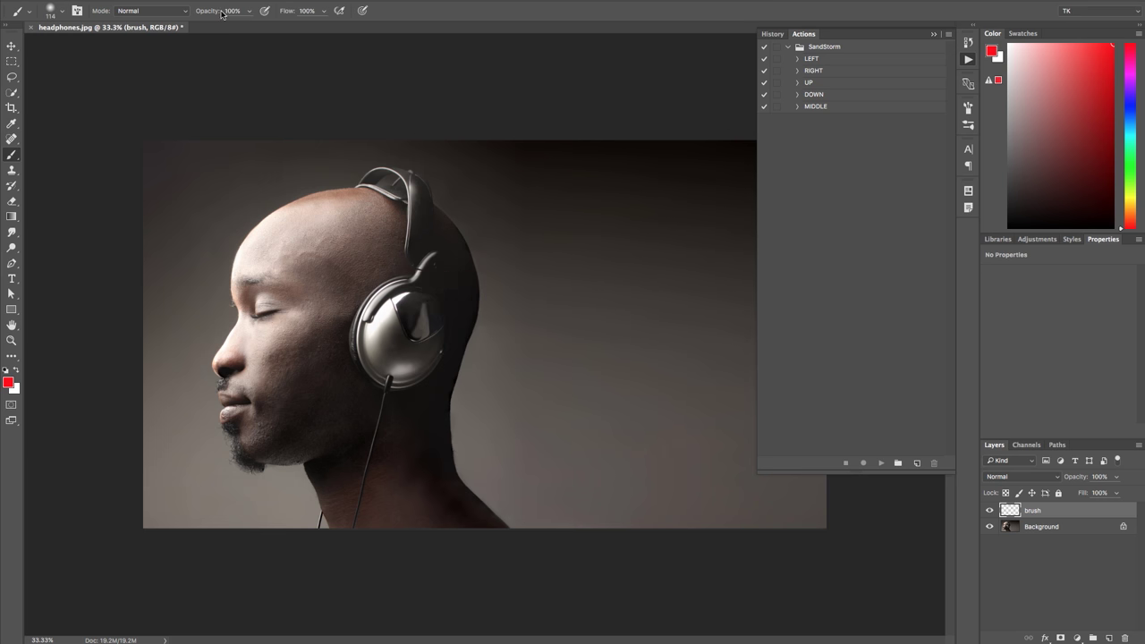
# Paint red over the headphones' headband and ear cup on the brush layer at full brush opacity
pyautogui.moveTo(409, 178)
pyautogui.mouseDown()
pyautogui.moveTo(430, 335)
pyautogui.moveTo(422, 364)
pyautogui.moveTo(376, 367)
pyautogui.moveTo(372, 316)
pyautogui.moveTo(414, 292)
pyautogui.moveTo(381, 330)
pyautogui.moveTo(385, 351)
pyautogui.moveTo(404, 352)
pyautogui.moveTo(425, 331)
pyautogui.mouseUp()
pyautogui.moveTo(390, 178); pyautogui.dragTo(405, 381)
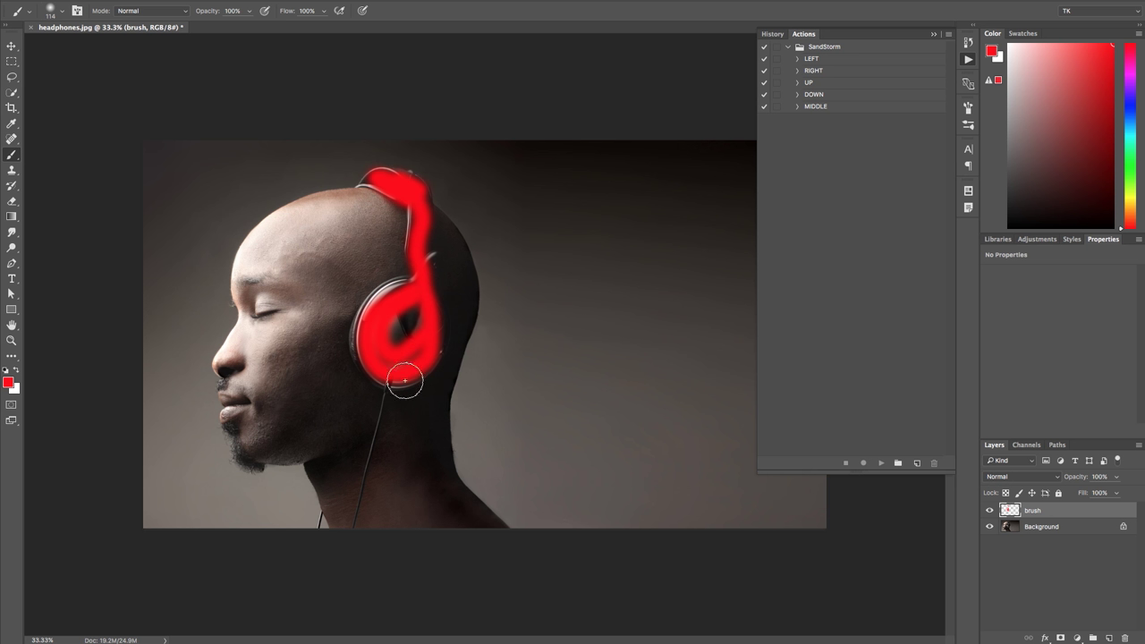
# Try painting over the headphones with the brush opacity at 50%, and undo all the red strokes
pyautogui.click(232, 11)
pyautogui.write('50')
pyautogui.press('Return')
pyautogui.moveTo(383, 188)
pyautogui.mouseDown()
pyautogui.moveTo(427, 216)
pyautogui.moveTo(404, 216)
pyautogui.moveTo(395, 197)
pyautogui.moveTo(403, 286)
pyautogui.mouseUp()
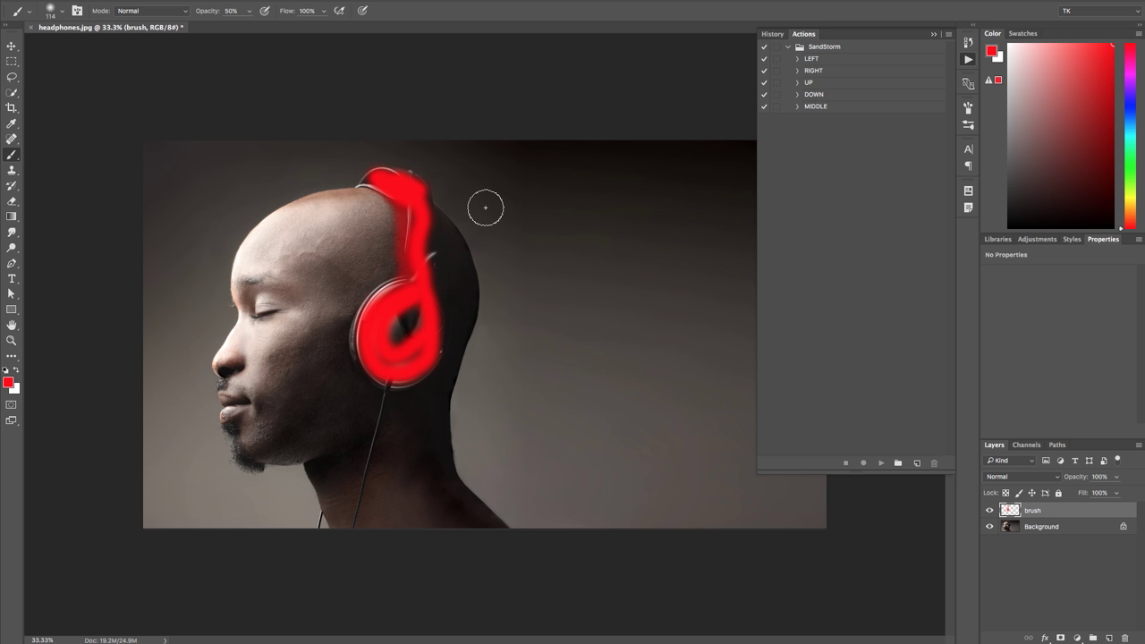
pyautogui.hotkey('ctrl', 'z')
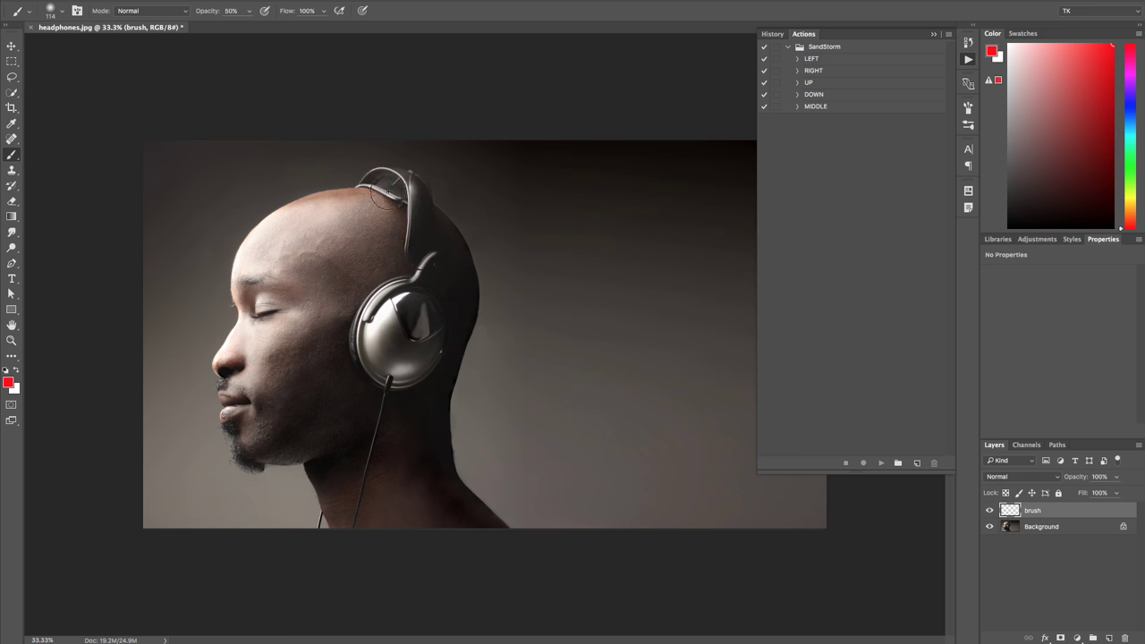
pyautogui.moveTo(385, 197)
pyautogui.mouseDown()
pyautogui.moveTo(387, 186)
pyautogui.moveTo(398, 201)
pyautogui.mouseUp()
pyautogui.hotkey('ctrl', 'z')
# Restore the brush opacity to 100%, try a thin red stroke along the headband and ear cup, and undo it
pyautogui.moveTo(210, 18); pyautogui.dragTo(247, 16)
pyautogui.moveTo(394, 177)
pyautogui.mouseDown()
pyautogui.moveTo(421, 215)
pyautogui.moveTo(405, 186)
pyautogui.moveTo(420, 216)
pyautogui.moveTo(416, 292)
pyautogui.moveTo(378, 316)
pyautogui.moveTo(392, 383)
pyautogui.moveTo(433, 353)
pyautogui.moveTo(420, 300)
pyautogui.mouseUp()
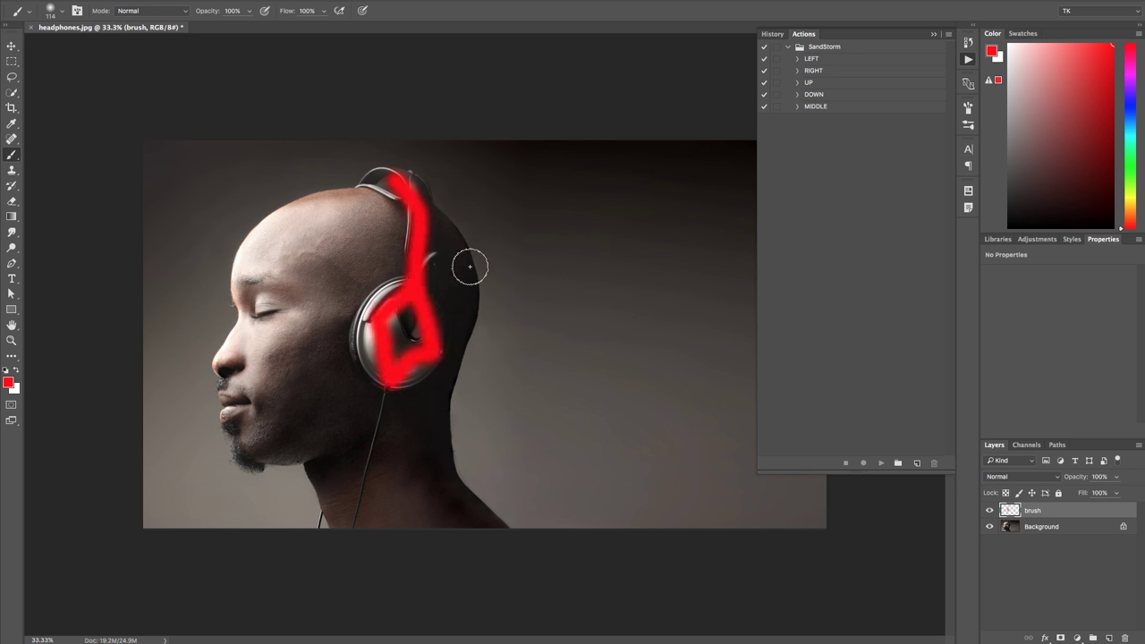
pyautogui.hotkey('ctrl', 'z')
pyautogui.hotkey('ctrl', 'z')
pyautogui.hotkey('ctrl', 'z')
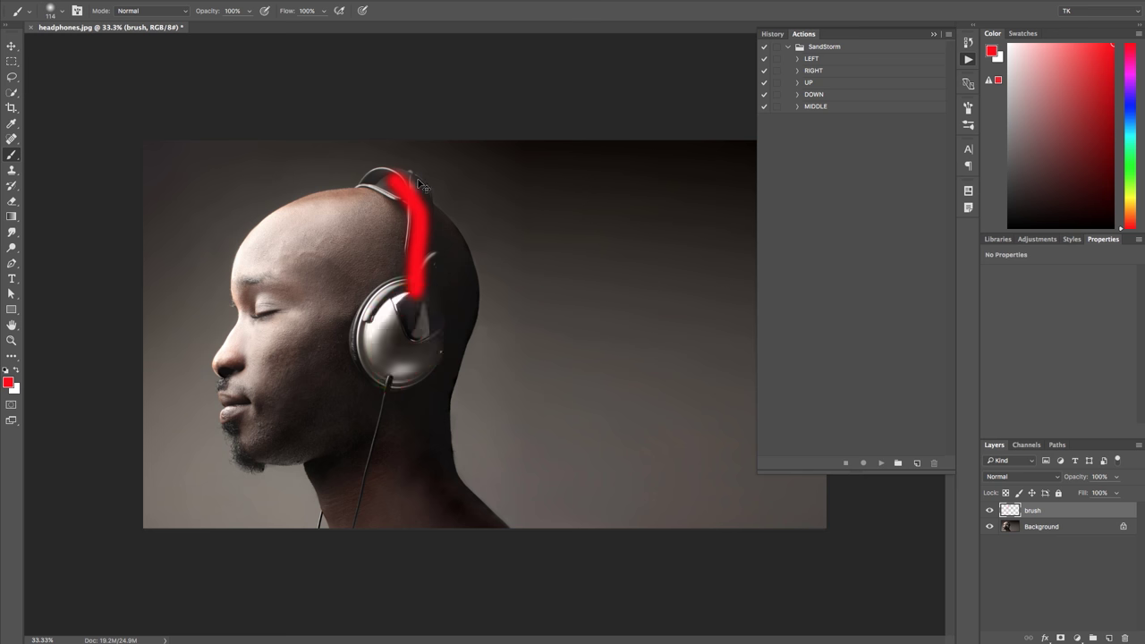
# Paint a loose red zigzag down the headband and around the ear cup on the brush layer
pyautogui.moveTo(381, 179)
pyautogui.mouseDown()
pyautogui.moveTo(416, 184)
pyautogui.moveTo(401, 198)
pyautogui.moveTo(432, 207)
pyautogui.moveTo(406, 221)
pyautogui.moveTo(425, 244)
pyautogui.moveTo(412, 287)
pyautogui.moveTo(367, 324)
pyautogui.moveTo(402, 363)
pyautogui.moveTo(415, 321)
pyautogui.mouseUp()
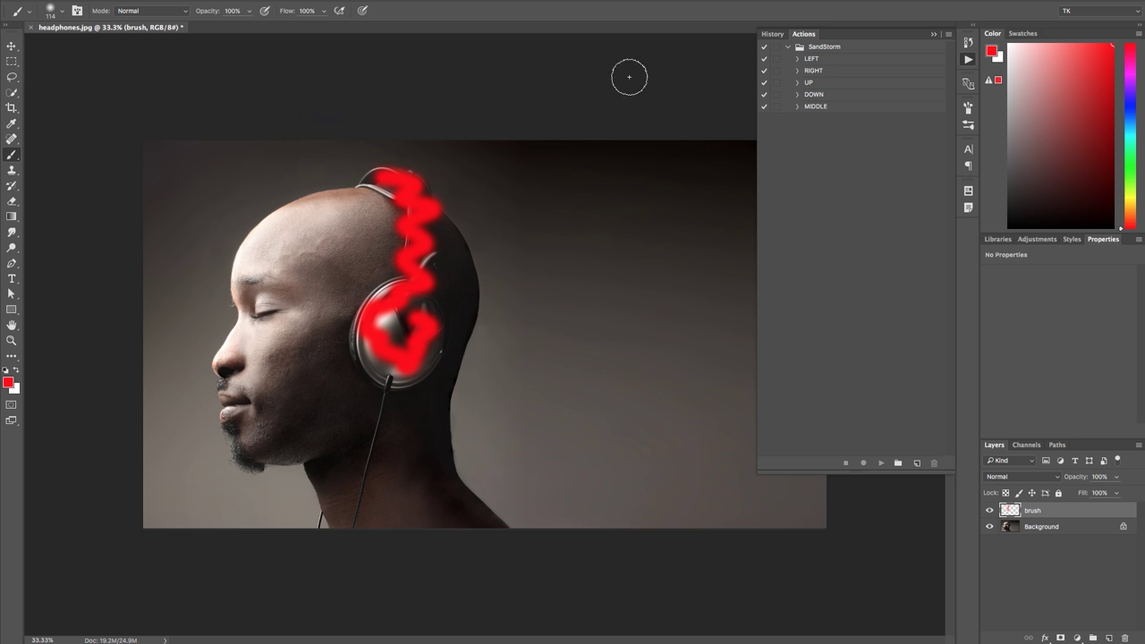
# Run the RIGHT action from the SandStorm set on the painted image
pyautogui.click(969, 60)
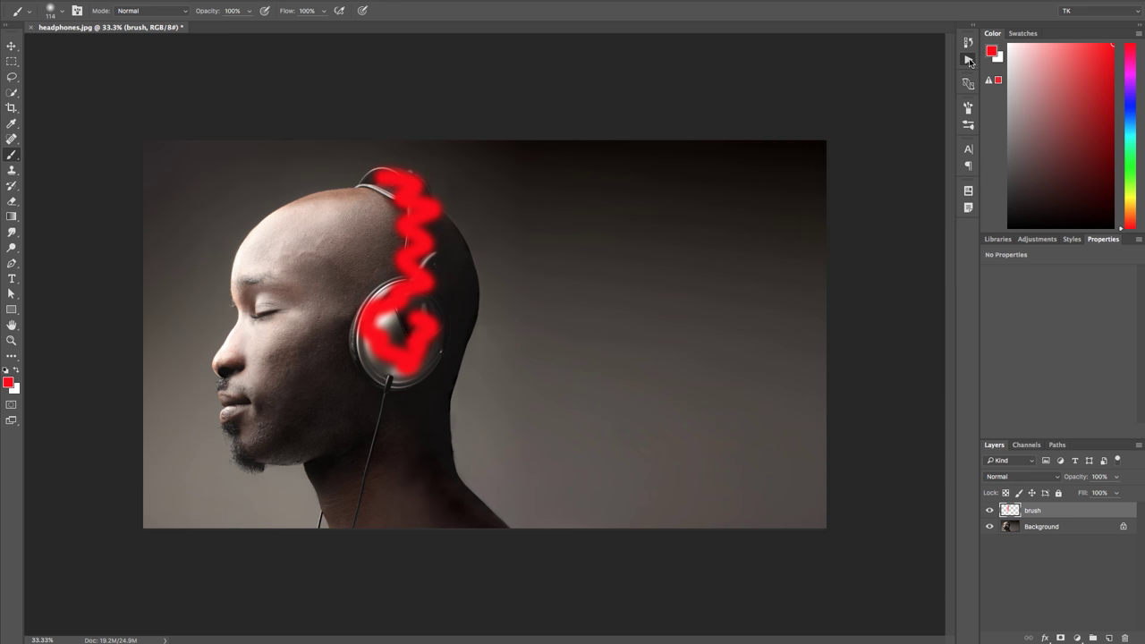
pyautogui.click(968, 60)
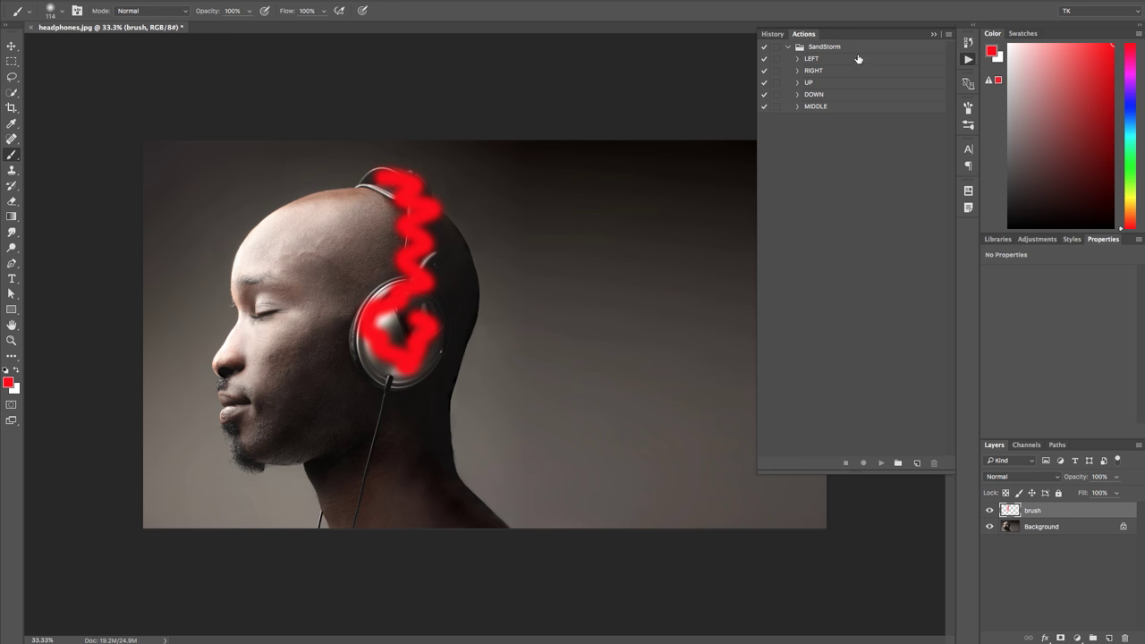
pyautogui.click(813, 70)
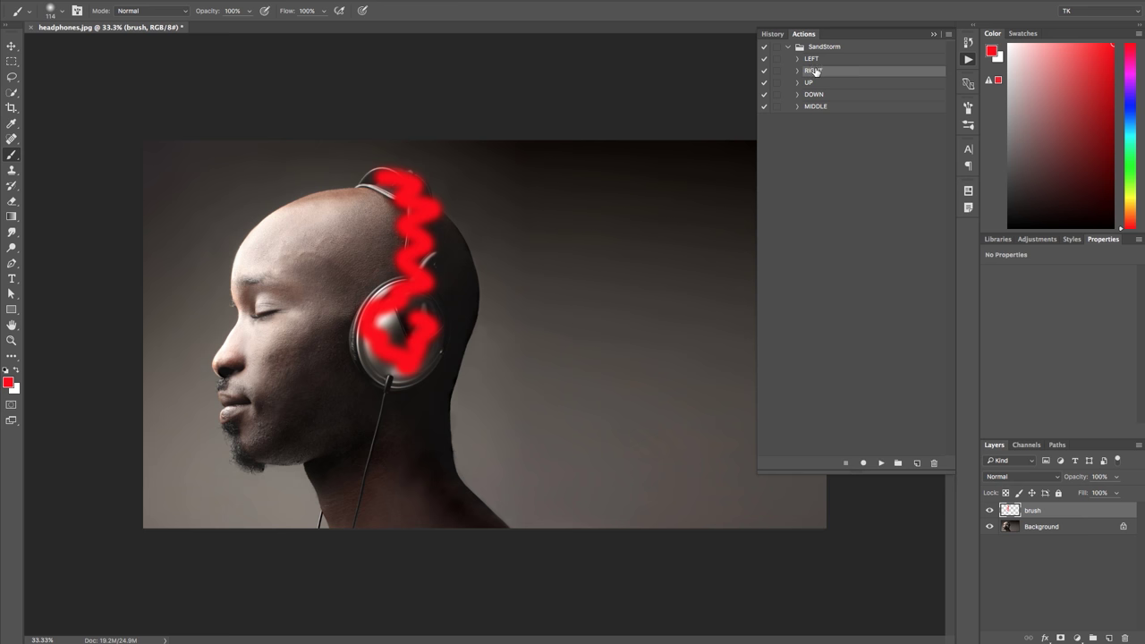
pyautogui.click(881, 465)
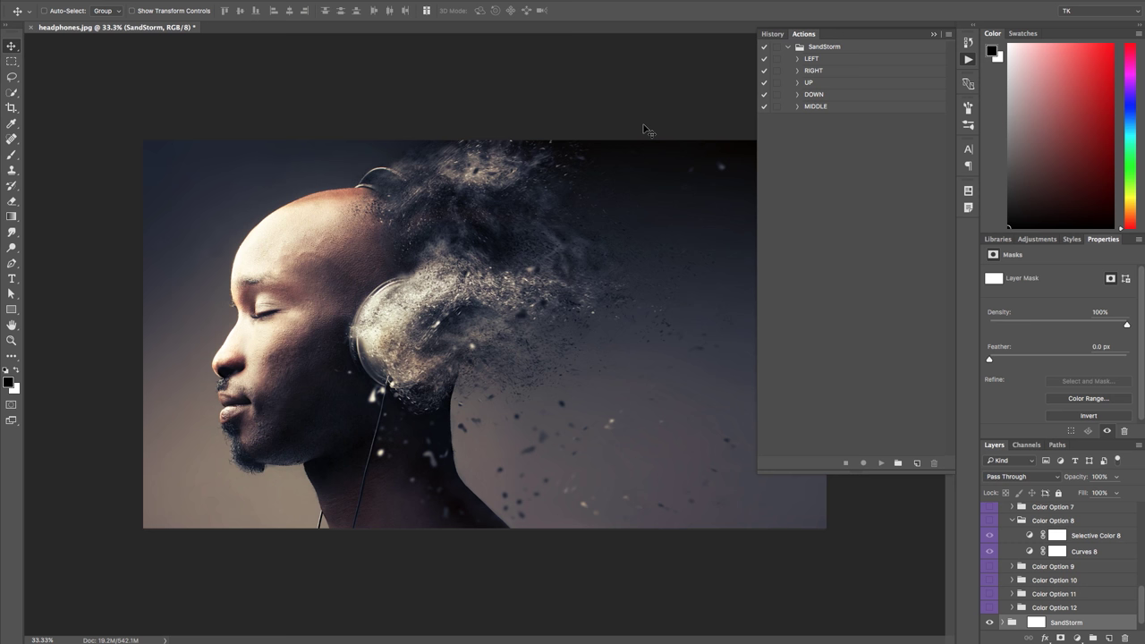
# Delete the Add Sharpening layer with the COLOR and SandStorm groups, and show the brush layer again, ready for painting
pyautogui.scroll(10, 1063, 563)
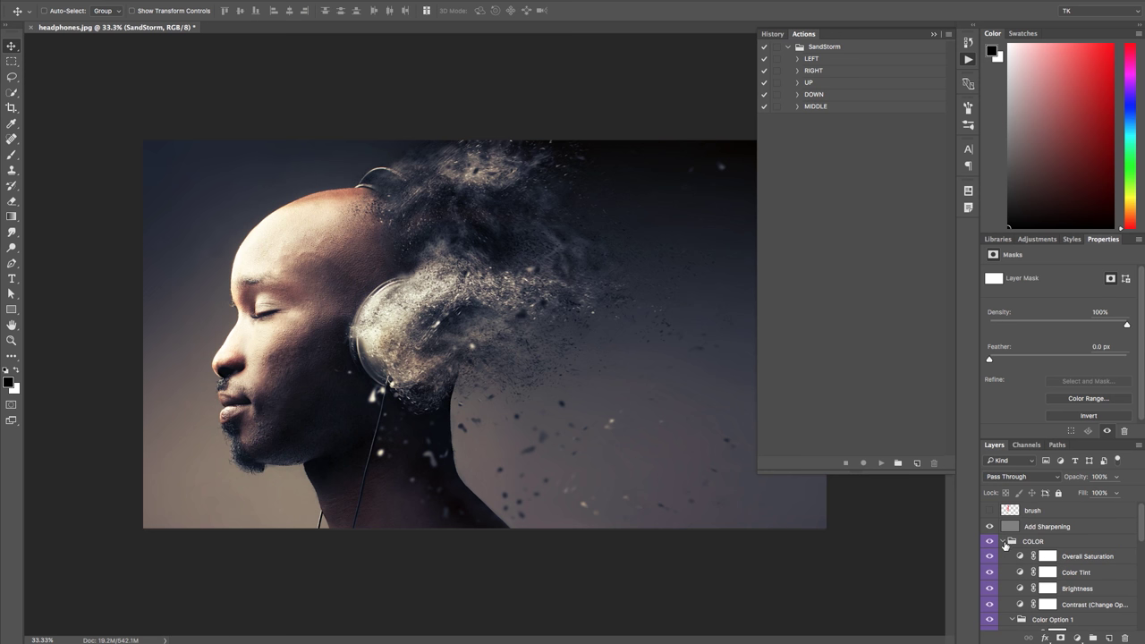
pyautogui.click(1005, 542)
pyautogui.click(1039, 557)
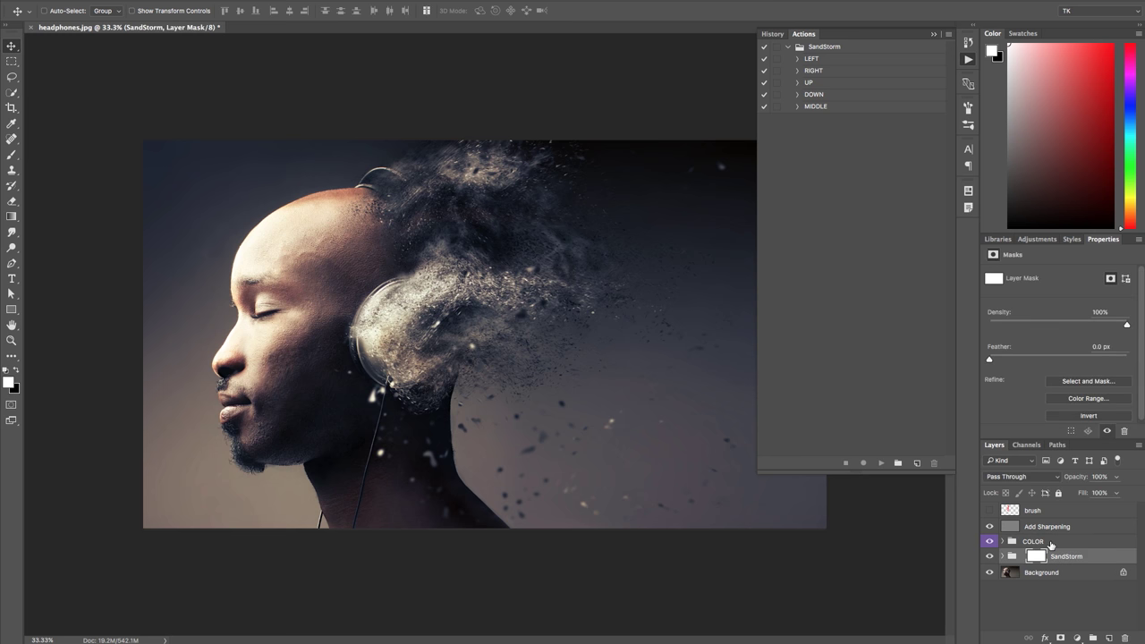
pyautogui.click(1051, 542)
pyautogui.click(1052, 527)
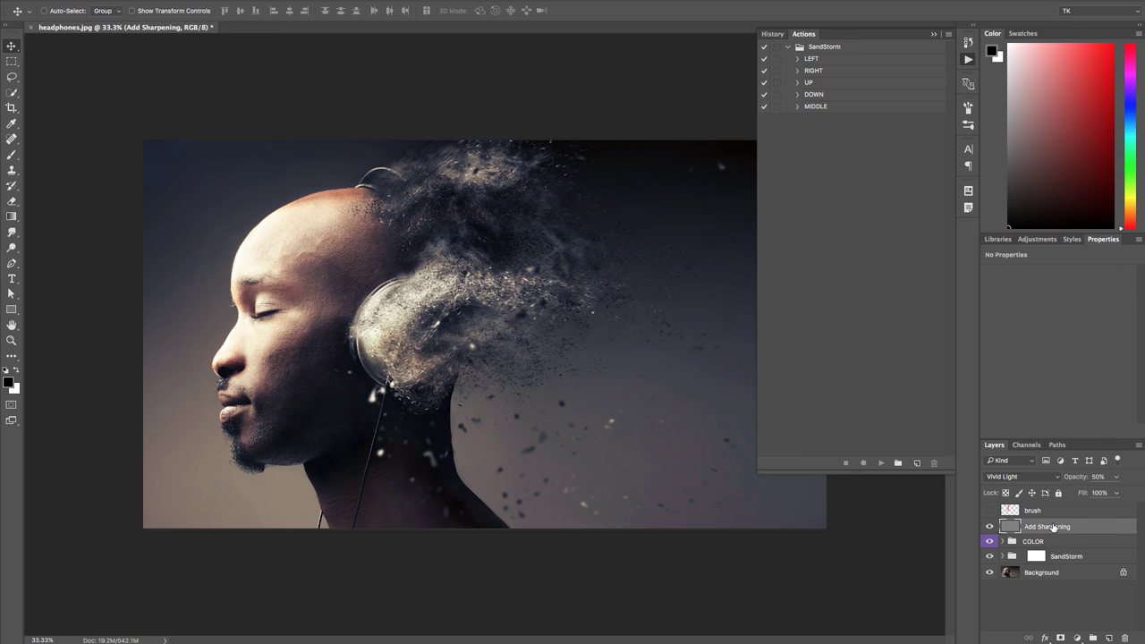
pyautogui.click(1054, 552)
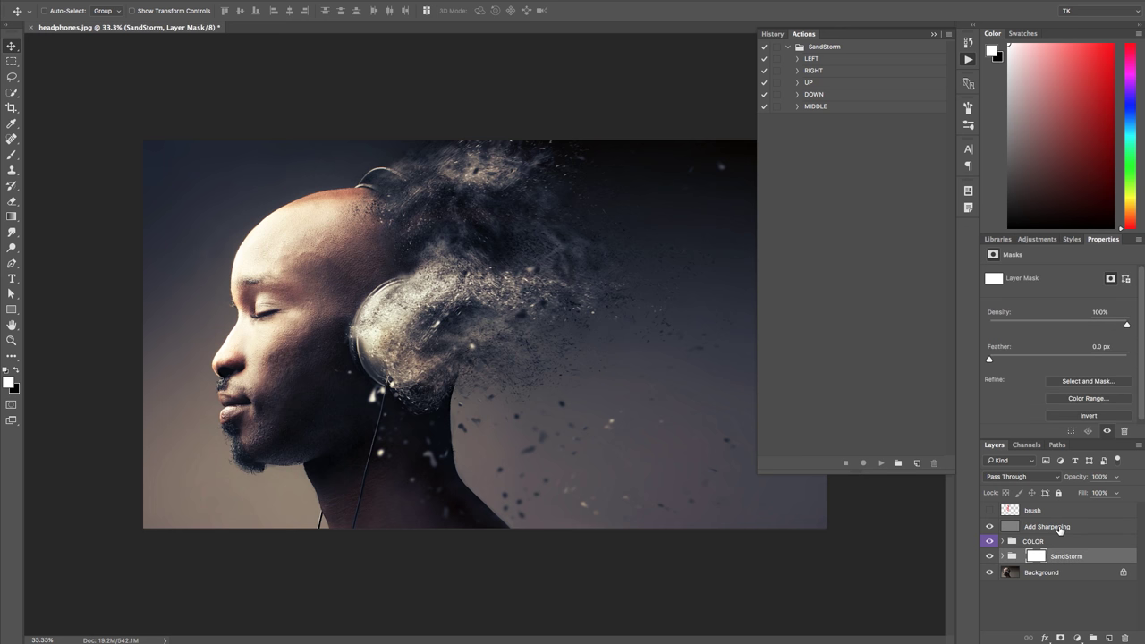
pyautogui.keyDown('shift'); pyautogui.click(1060, 528); pyautogui.keyUp('shift')
pyautogui.press('Delete')
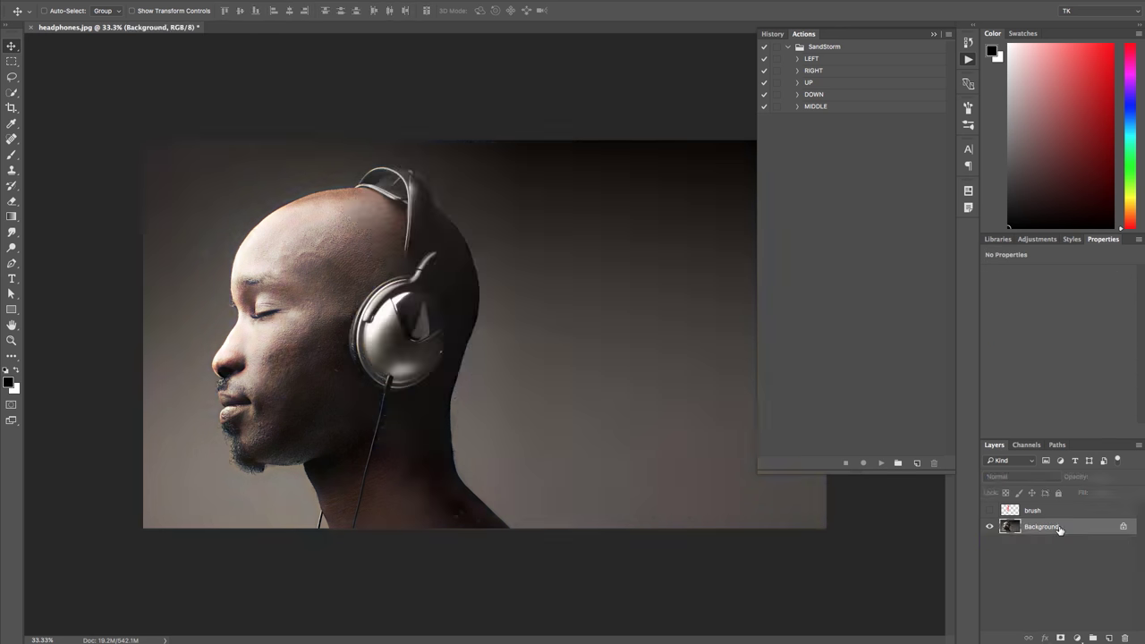
pyautogui.click(988, 509)
pyautogui.press('b')
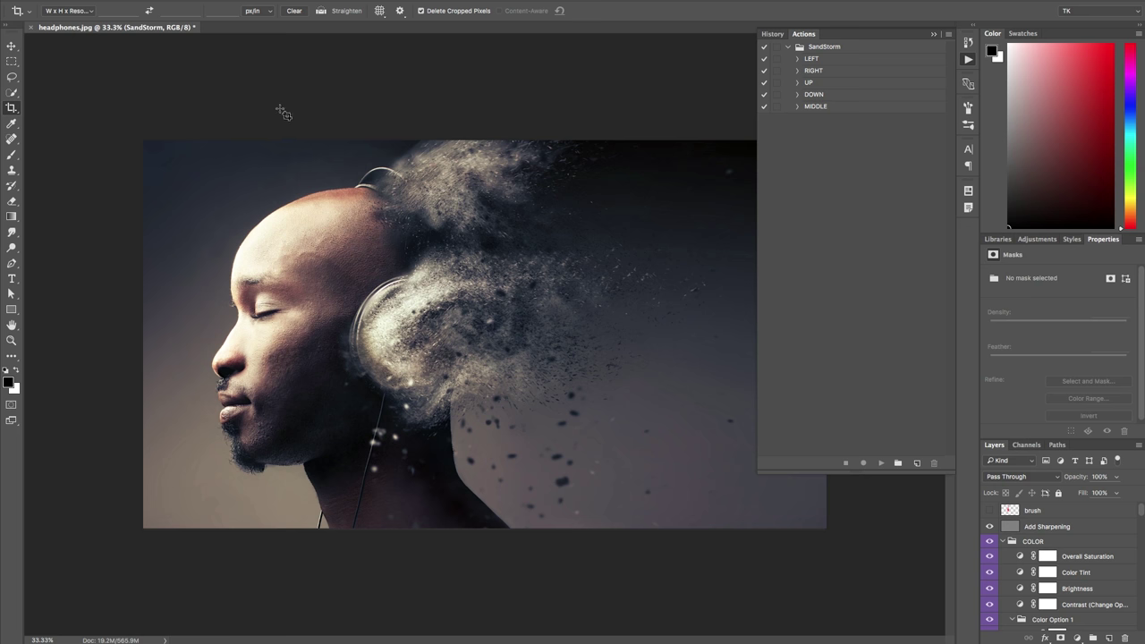
# Set the Crop tool to W x H x Resolution with 1920 px by 1080 px at 72 px/in
pyautogui.click(12, 108)
pyautogui.click(59, 13)
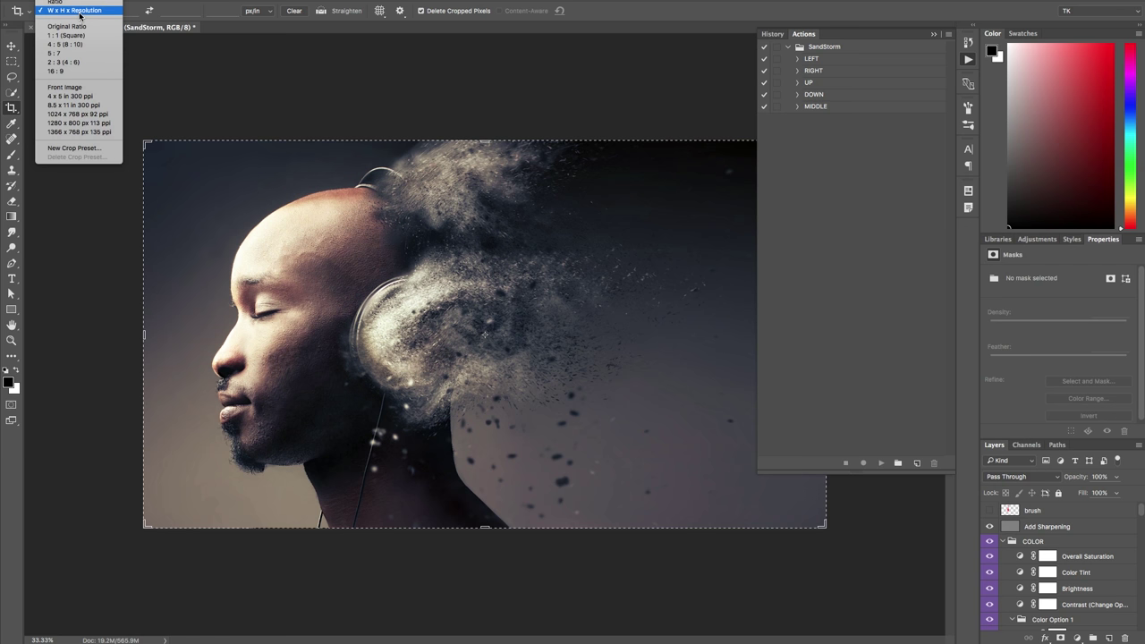
pyautogui.click(69, 11)
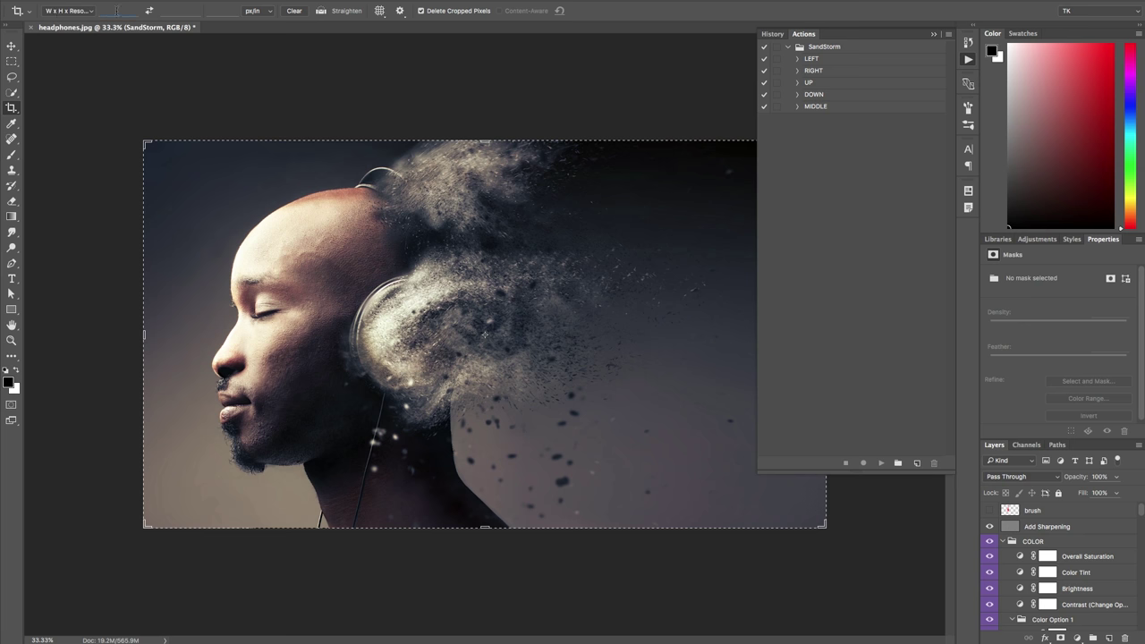
pyautogui.write('1920px')
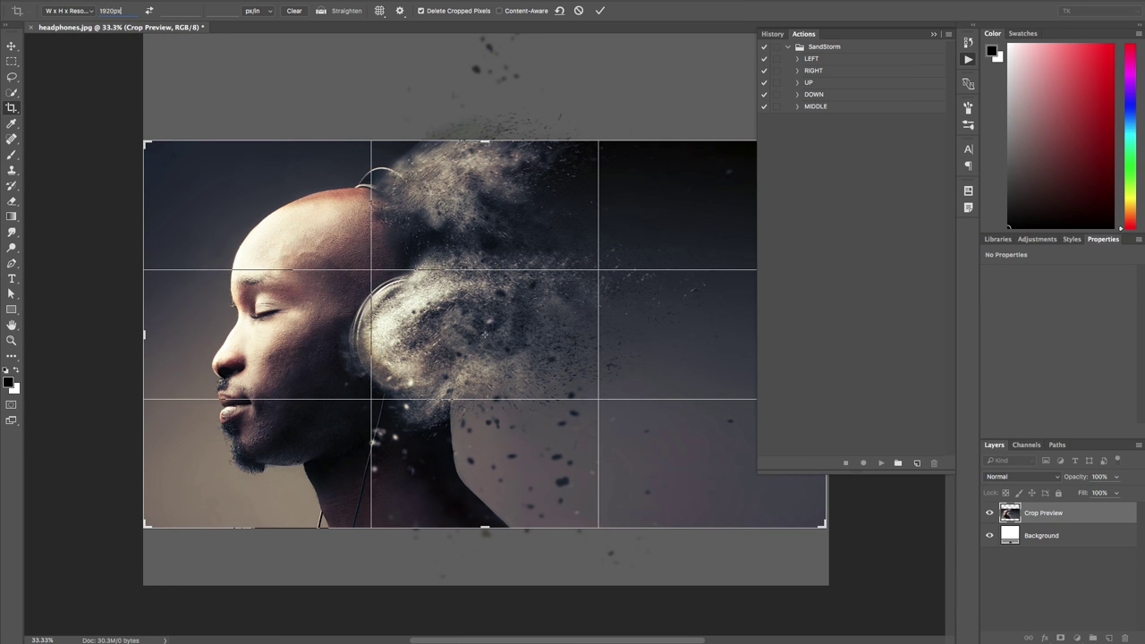
pyautogui.press('Tab')
pyautogui.write('1080px')
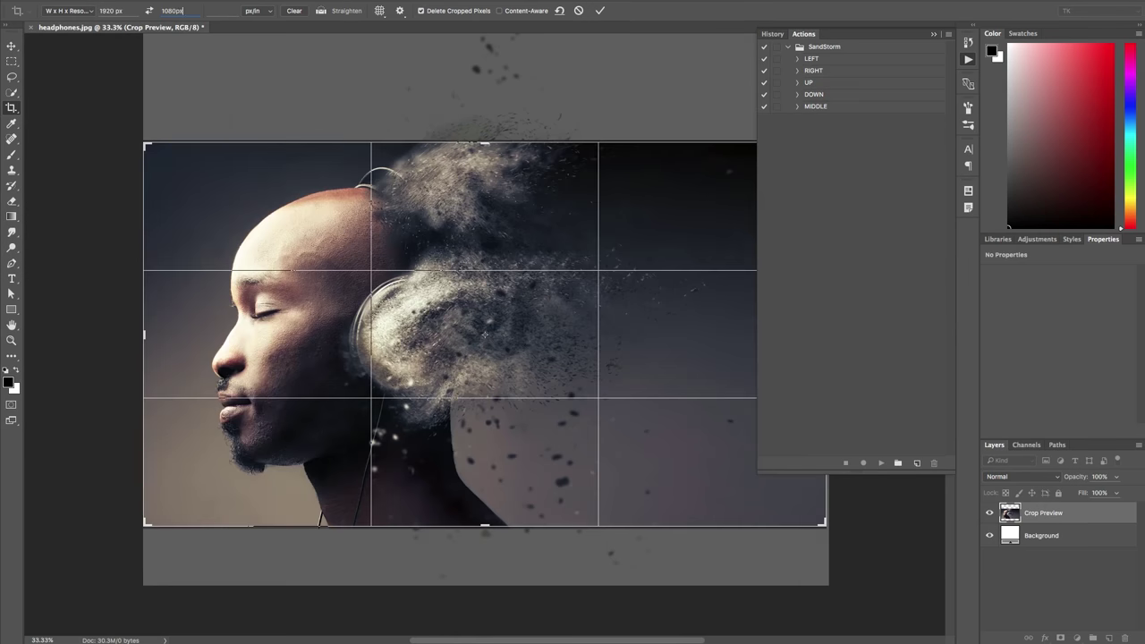
pyautogui.press('Tab')
pyautogui.write('72')
pyautogui.click(256, 11)
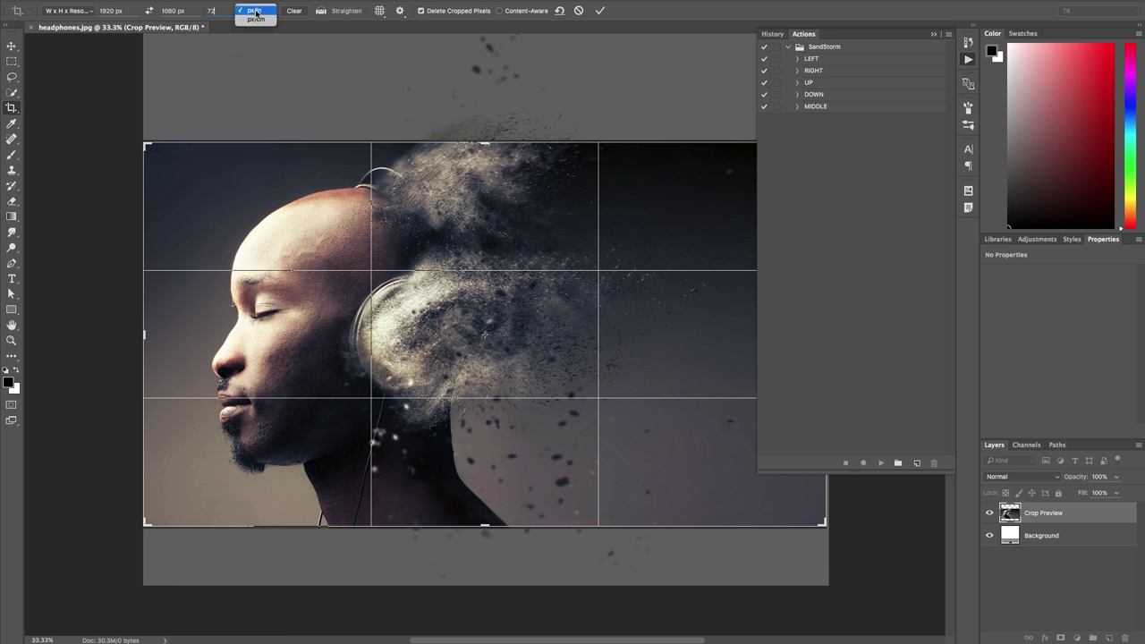
pyautogui.click(255, 11)
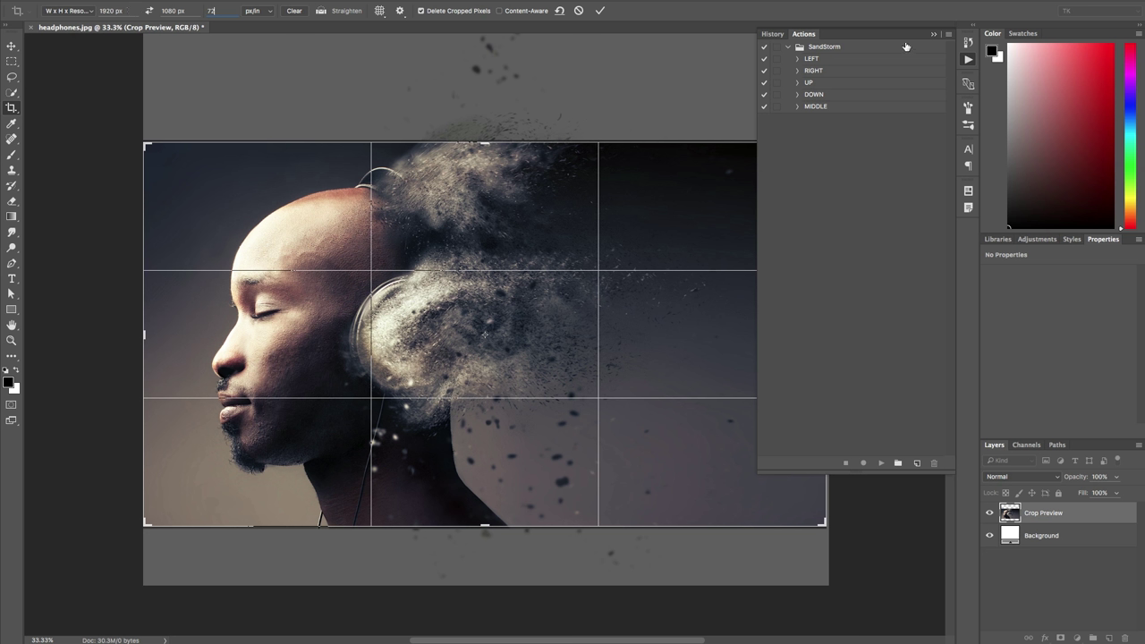
# Tighten the crop frame slightly inside the image edges and apply the crop
pyautogui.click(933, 34)
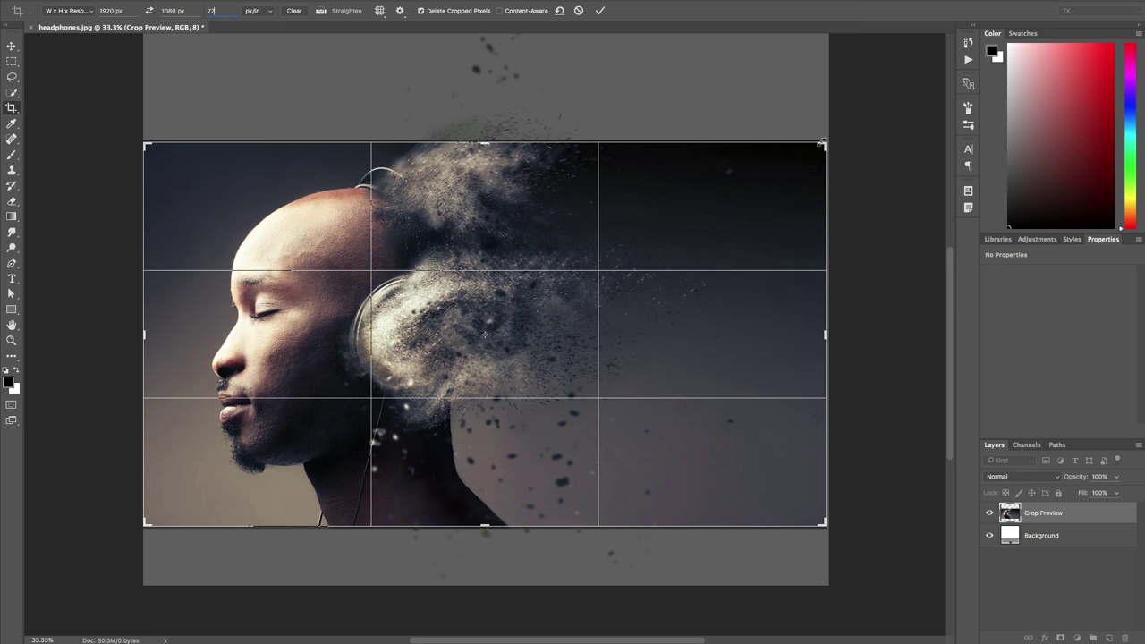
pyautogui.moveTo(822, 144); pyautogui.dragTo(780, 162)
pyautogui.click(600, 12)
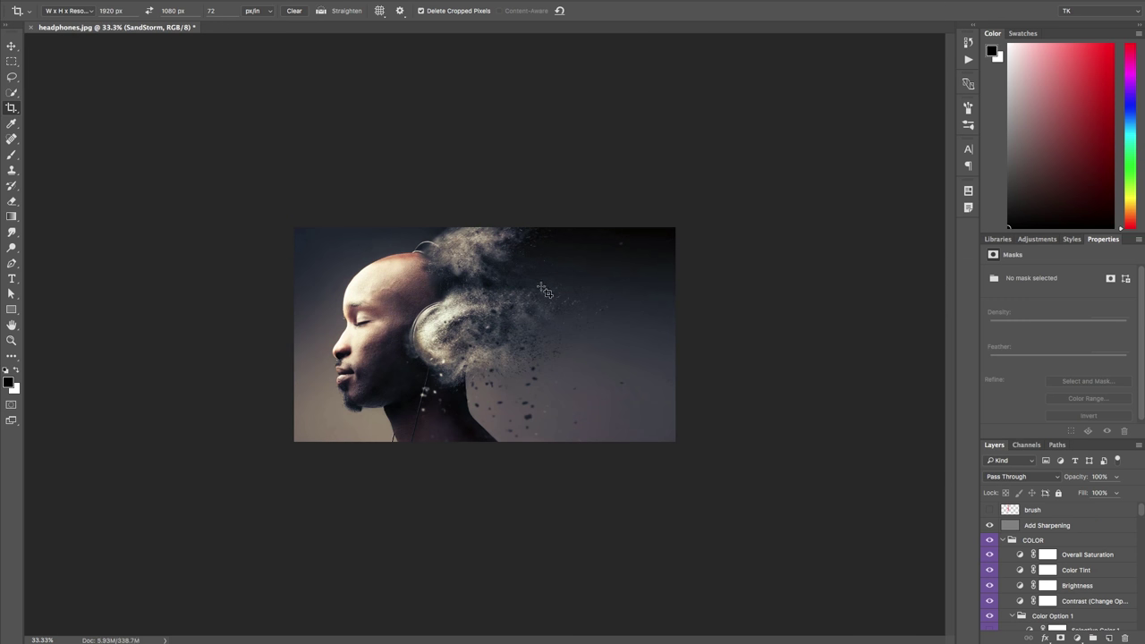
pyautogui.hotkey('ctrl', '1')
pyautogui.press('z')
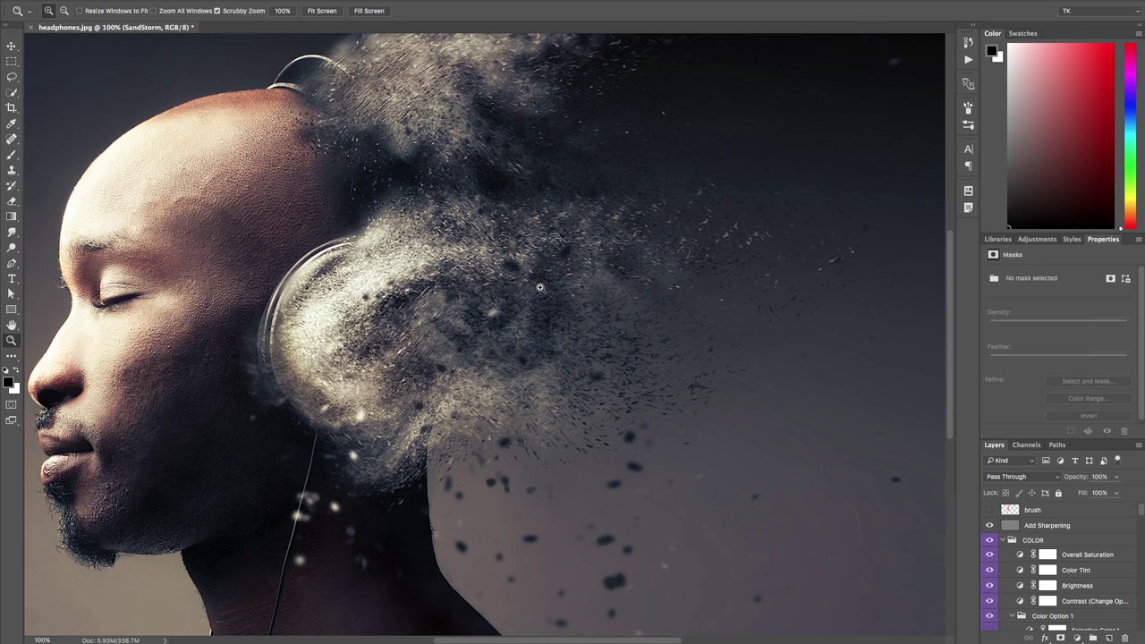
pyautogui.keyDown('alt'); pyautogui.click(537, 289); pyautogui.keyUp('alt')
pyautogui.click(524, 296)
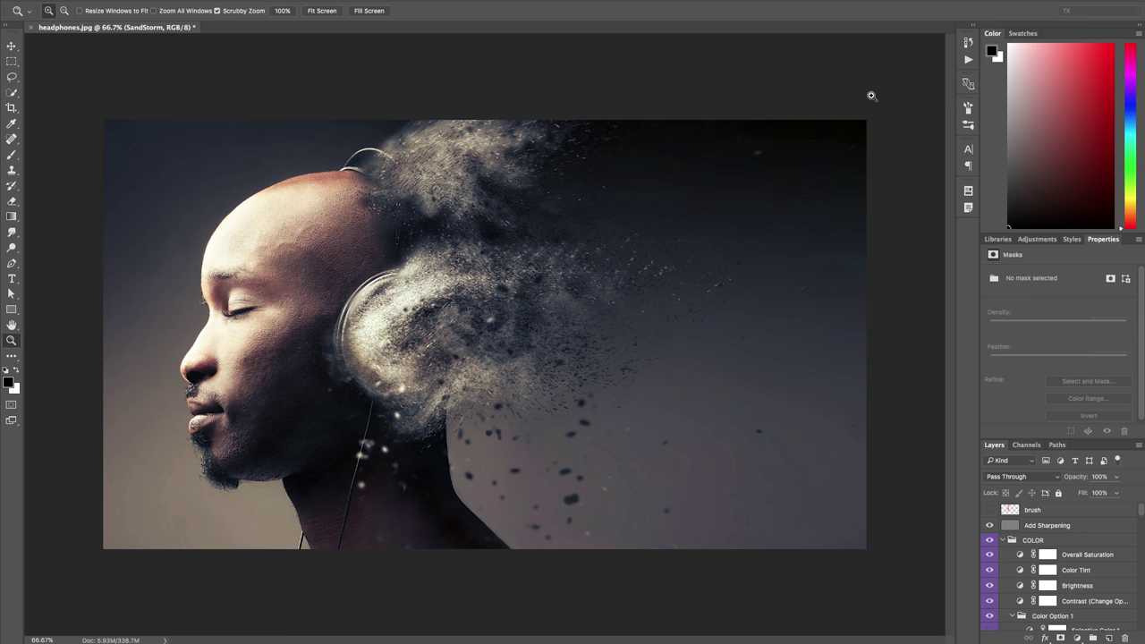
# Load the SandStorm Exporter.atn action file from the SandStorm Ps Action folder
pyautogui.click(967, 59)
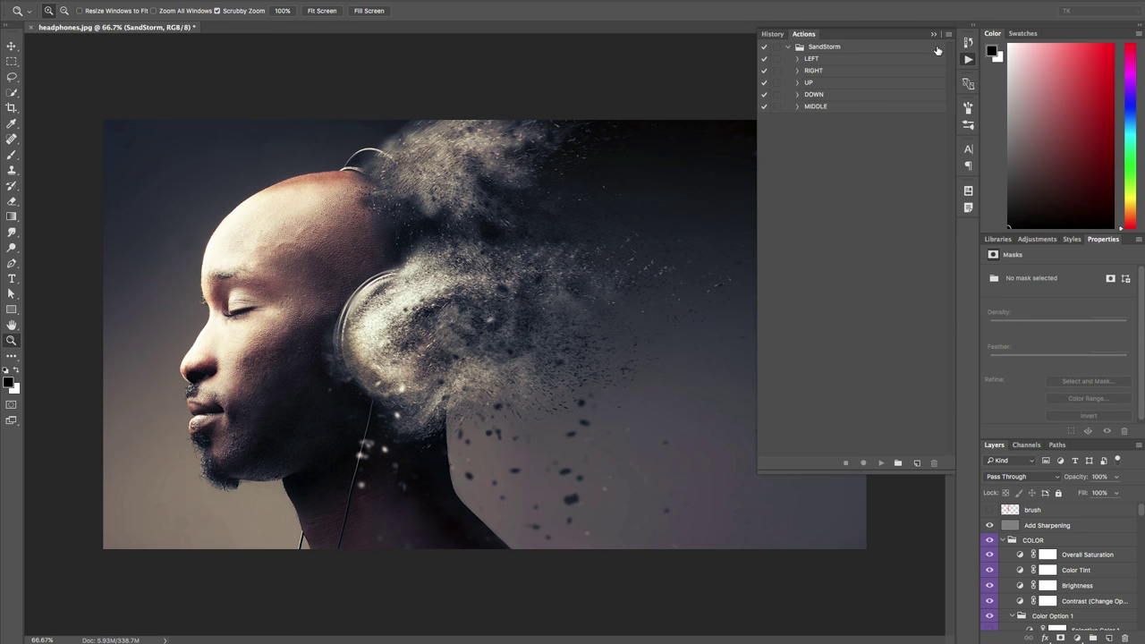
pyautogui.click(948, 34)
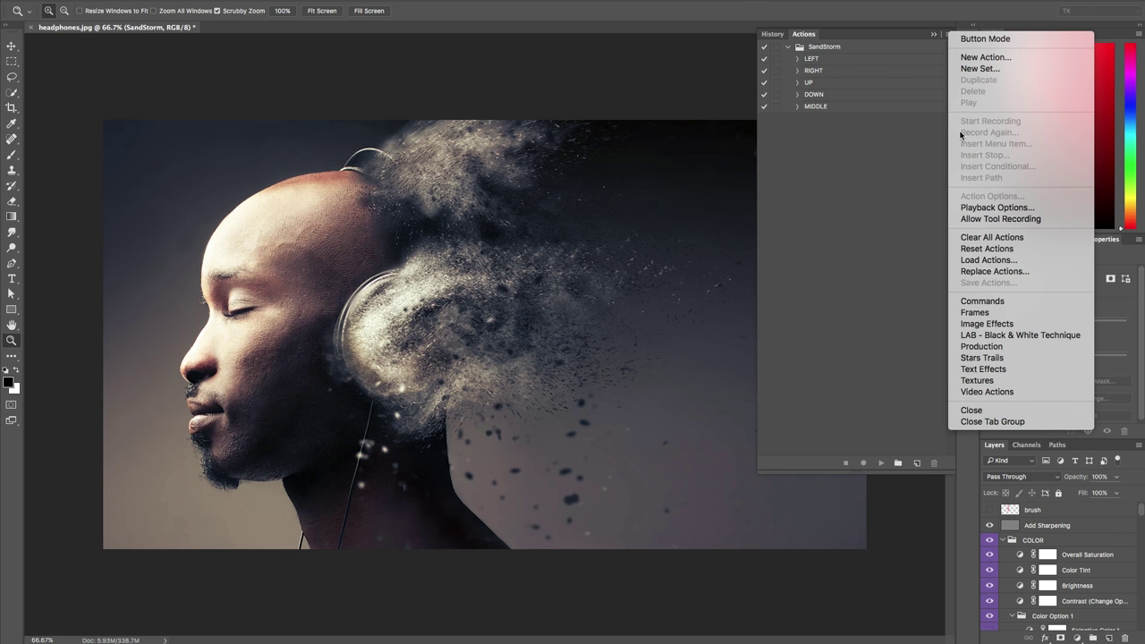
pyautogui.click(973, 260)
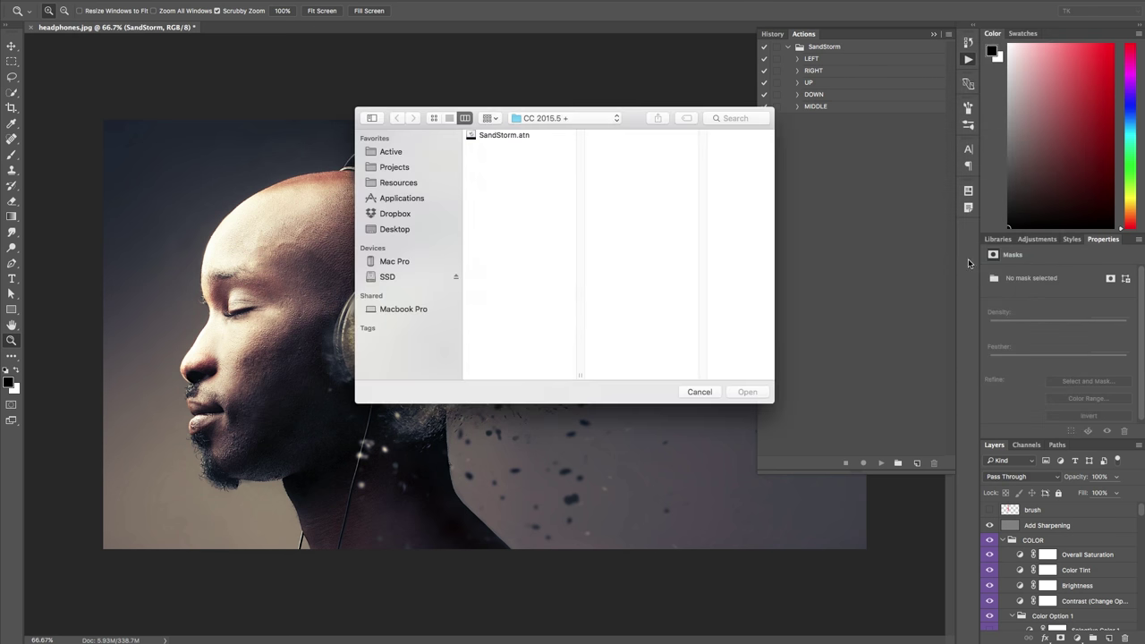
pyautogui.click(534, 120)
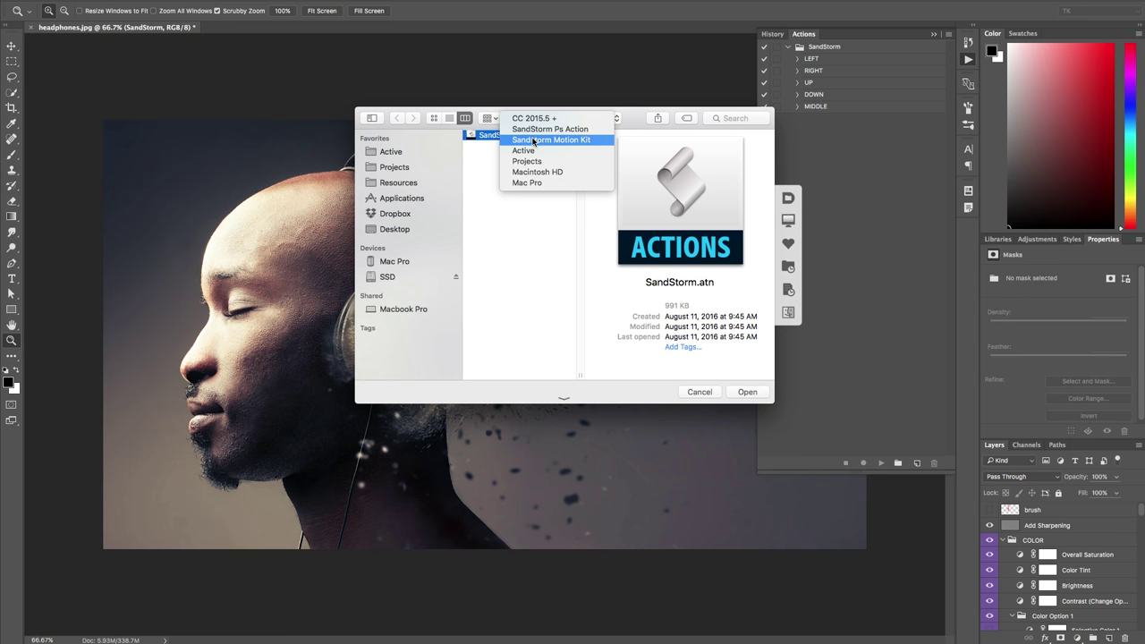
pyautogui.click(551, 145)
pyautogui.click(616, 177)
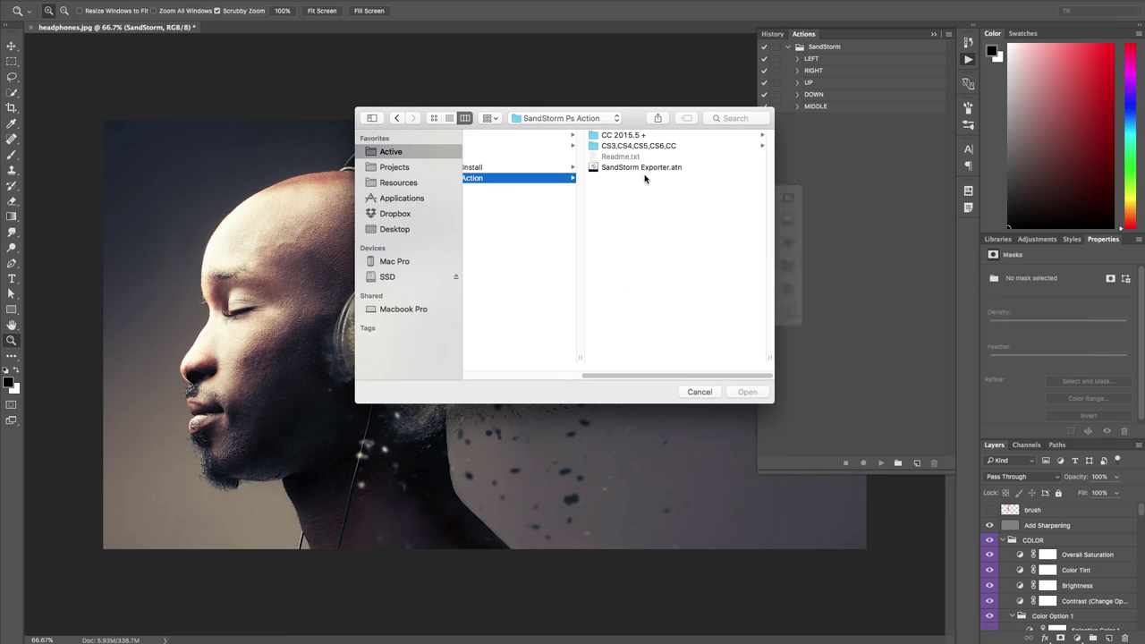
pyautogui.click(555, 168)
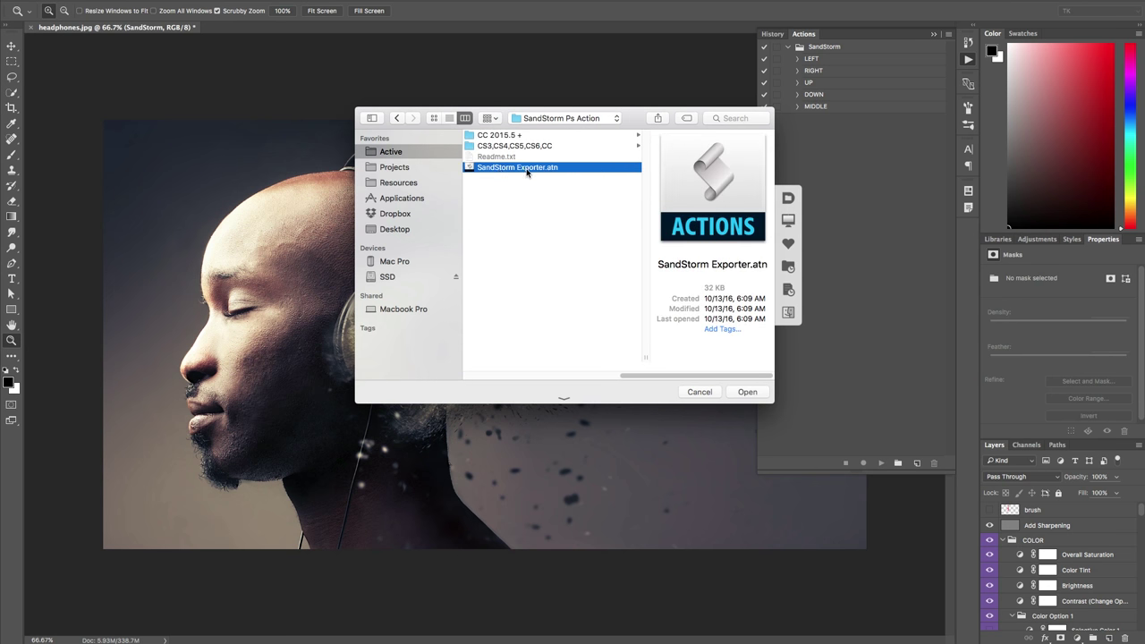
pyautogui.click(737, 391)
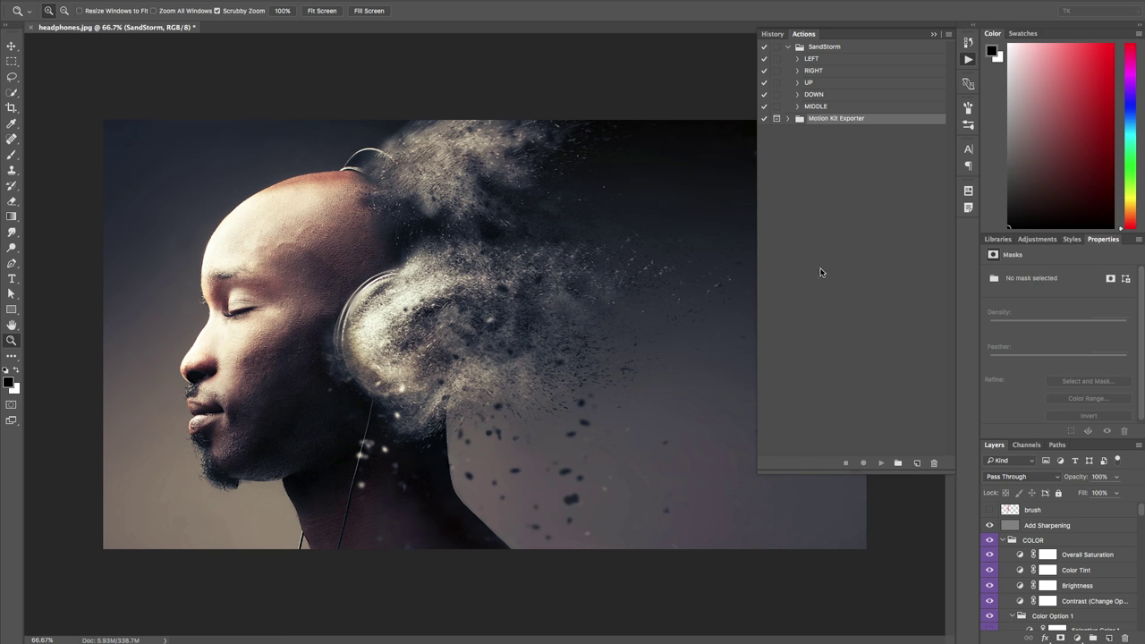
# Play the ** RUN THIS ACTION ** action from the Motion Kit Exporter set and continue past its export instructions
pyautogui.click(789, 119)
pyautogui.click(815, 132)
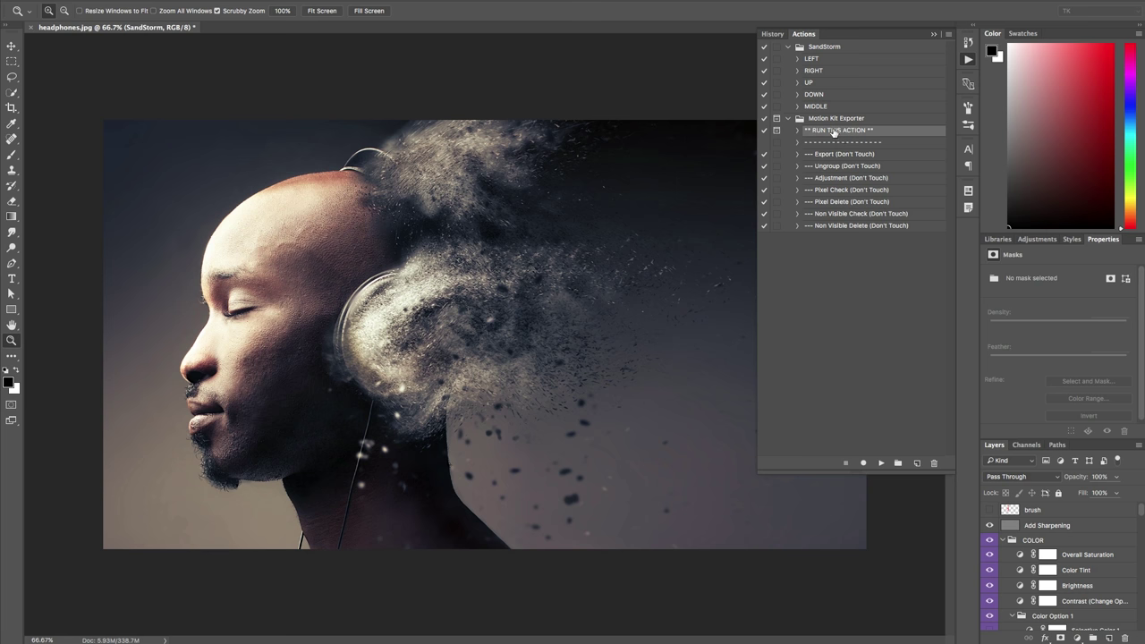
pyautogui.click(882, 463)
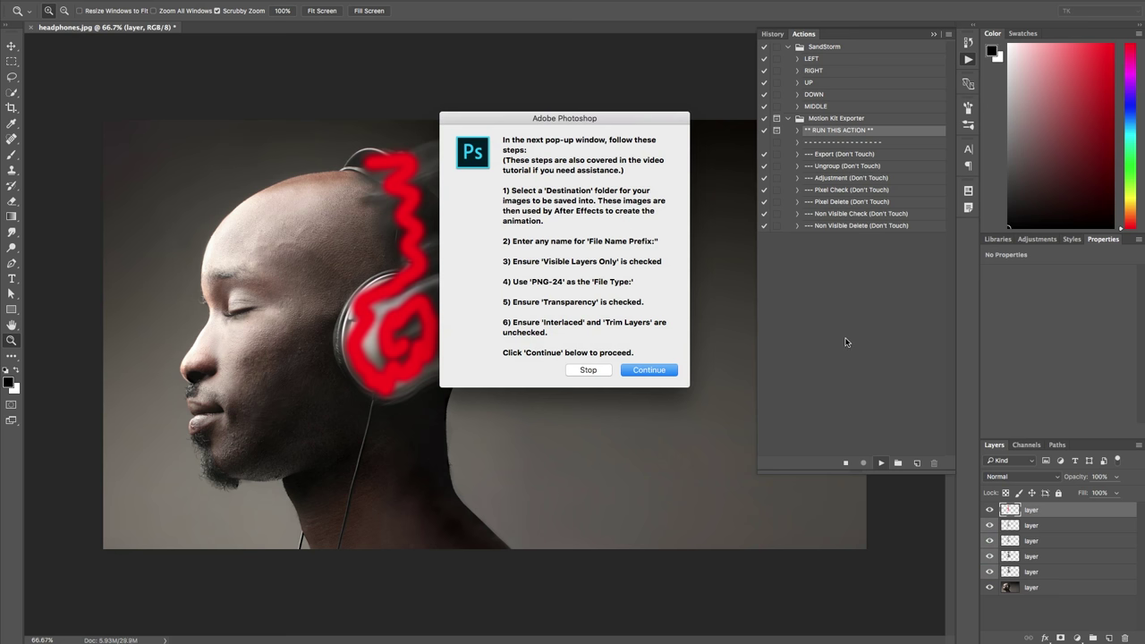
pyautogui.click(647, 370)
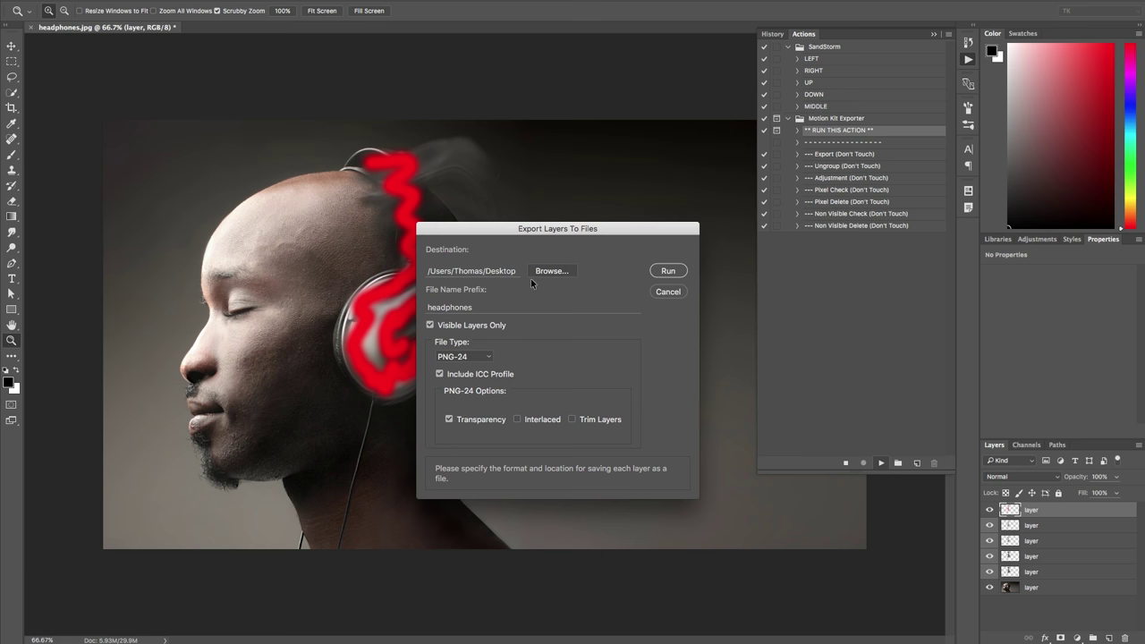
# Create a new folder named Headphones on the Desktop and choose it as the layer export destination
pyautogui.click(543, 272)
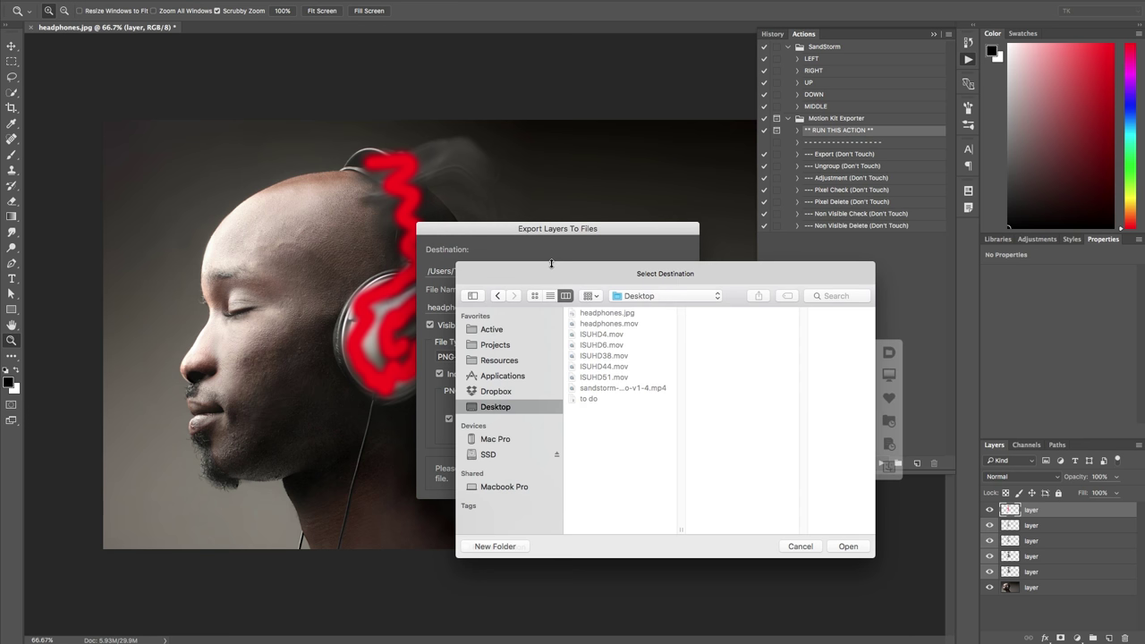
pyautogui.click(495, 546)
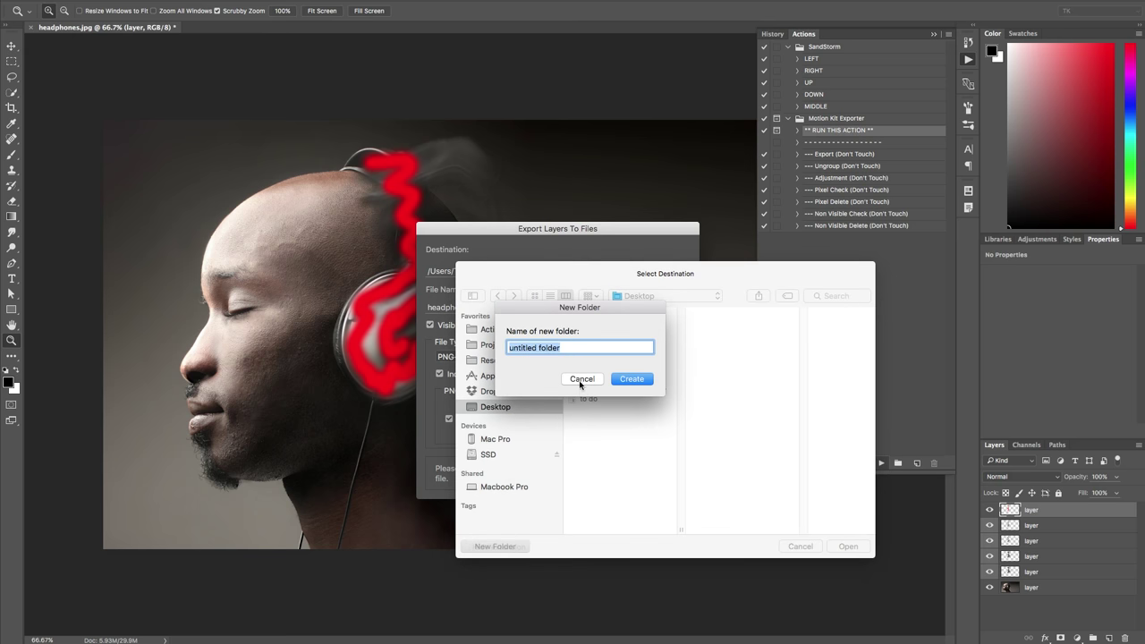
pyautogui.press('BackSpace')
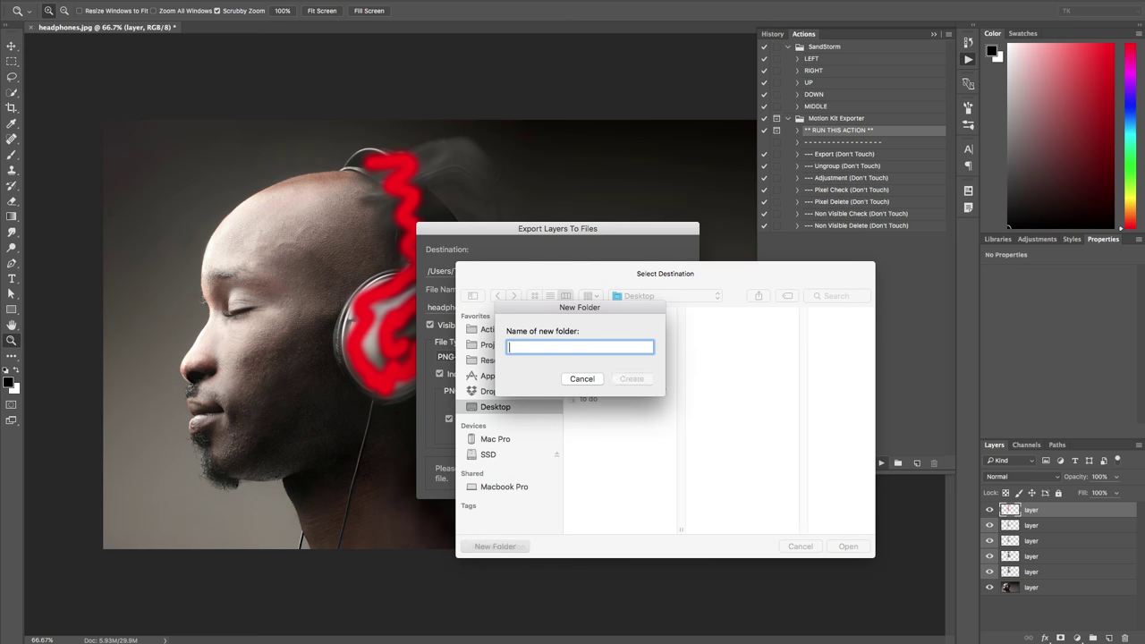
pyautogui.write('Head')
pyautogui.press('BackSpace')
pyautogui.press('BackSpace')
pyautogui.press('BackSpace')
pyautogui.press('BackSpace')
pyautogui.write('Hea')
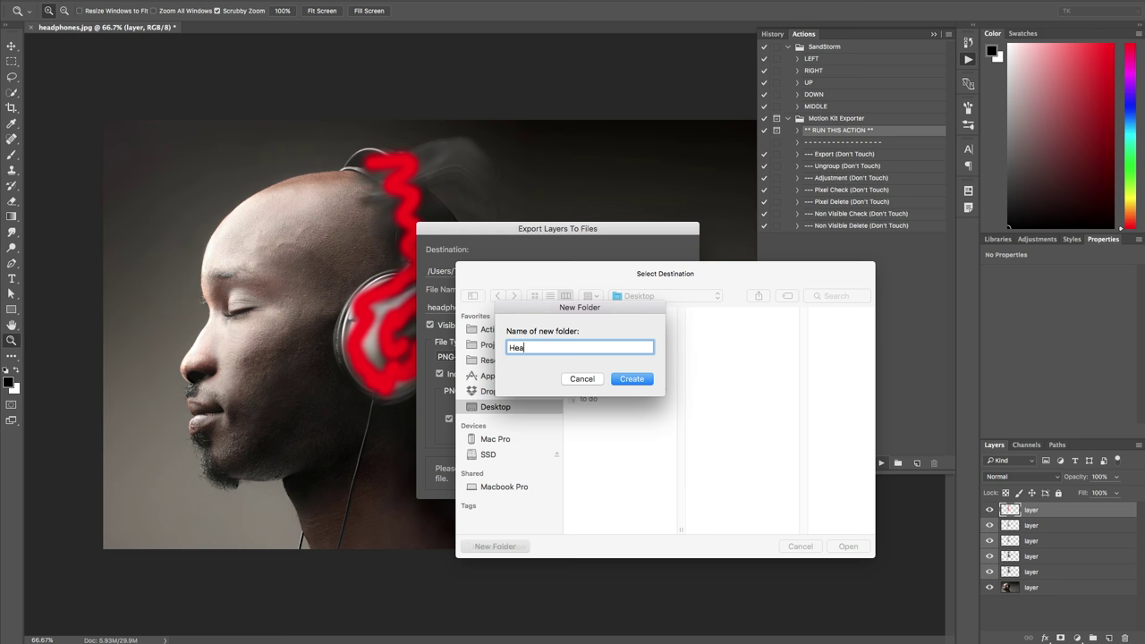
pyautogui.write('dphones')
pyautogui.press('Return')
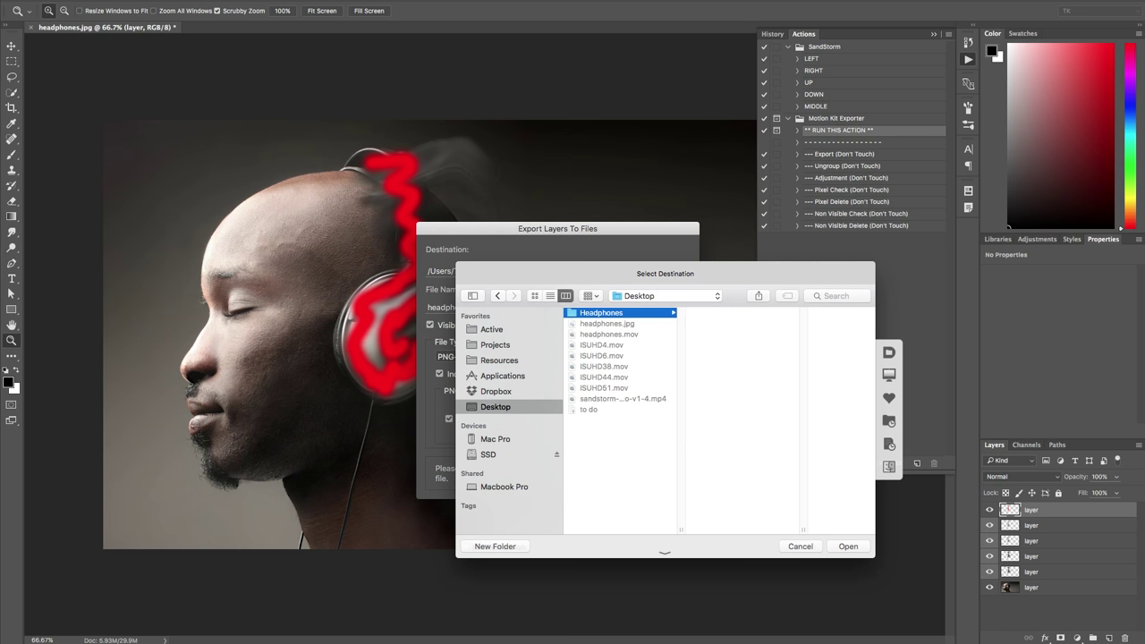
pyautogui.click(846, 545)
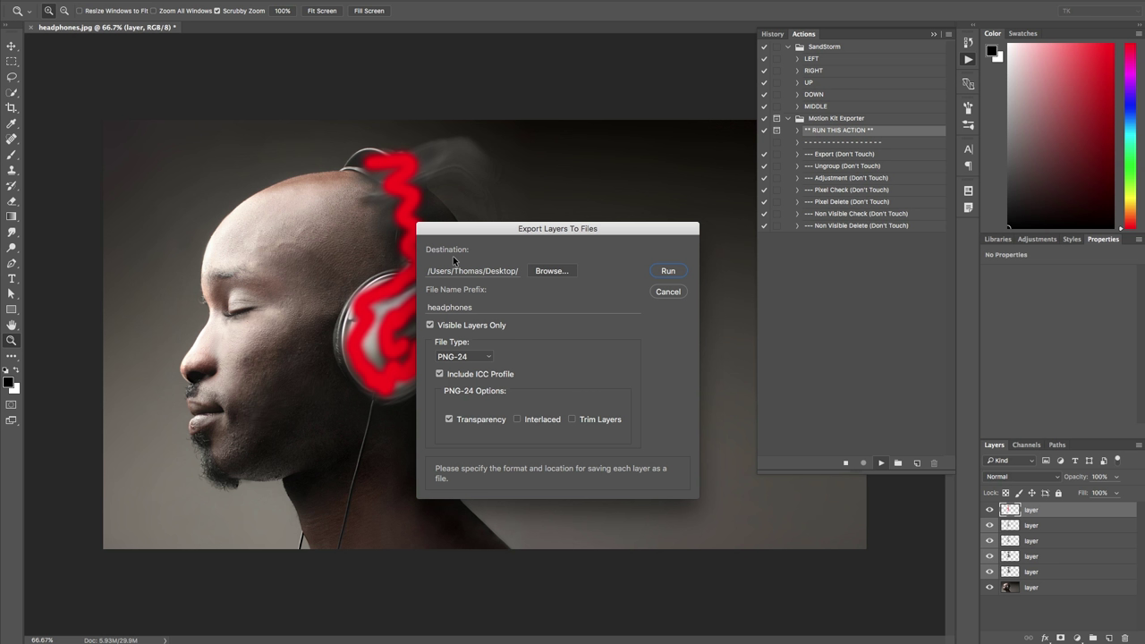
# Export the layers as PNG-24 files with the prefix headphones and finish the export
pyautogui.click(482, 357)
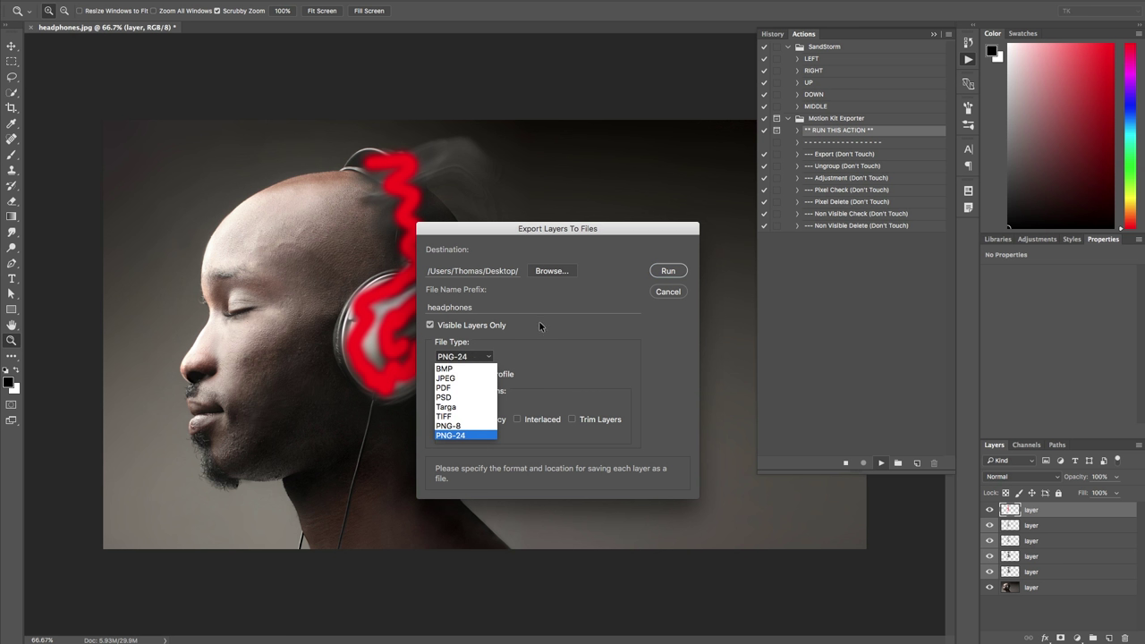
pyautogui.click(472, 435)
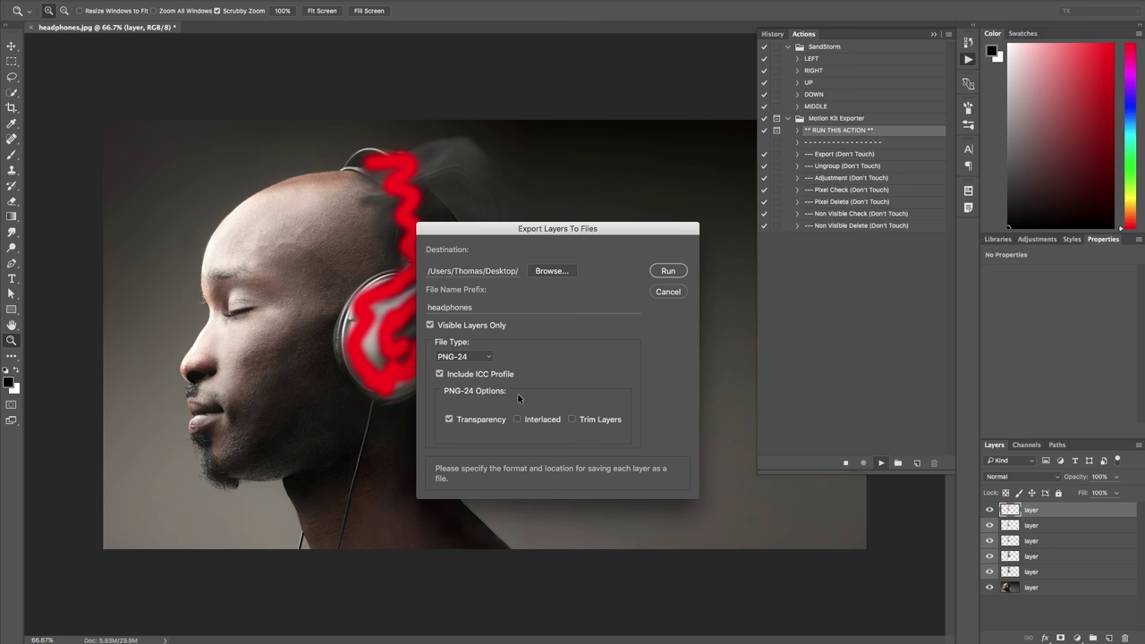
pyautogui.click(662, 270)
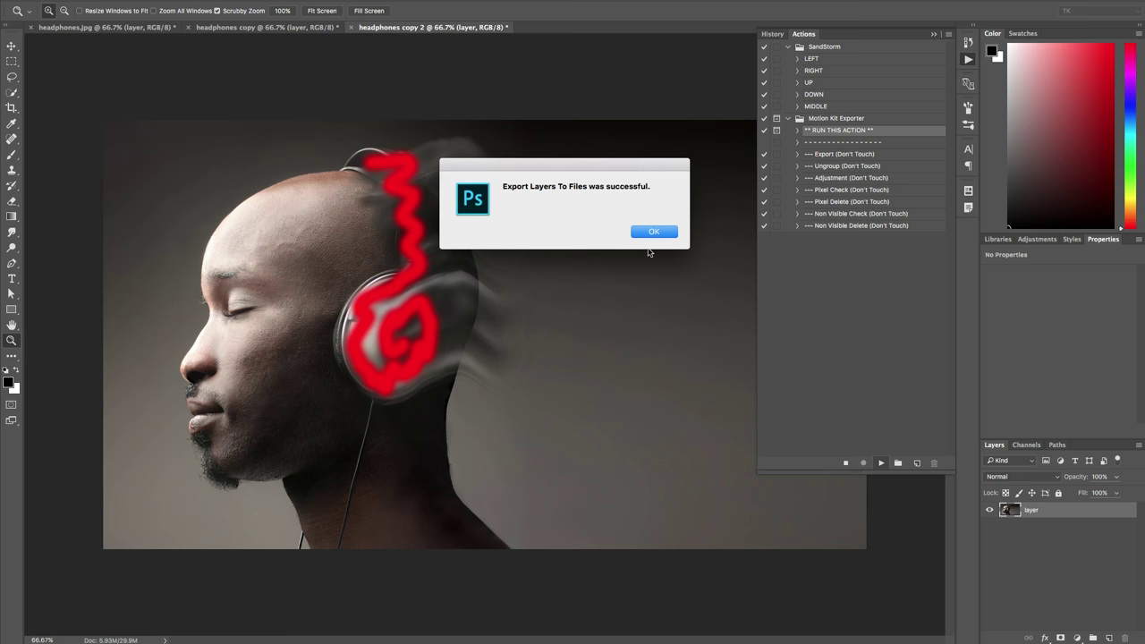
pyautogui.click(654, 232)
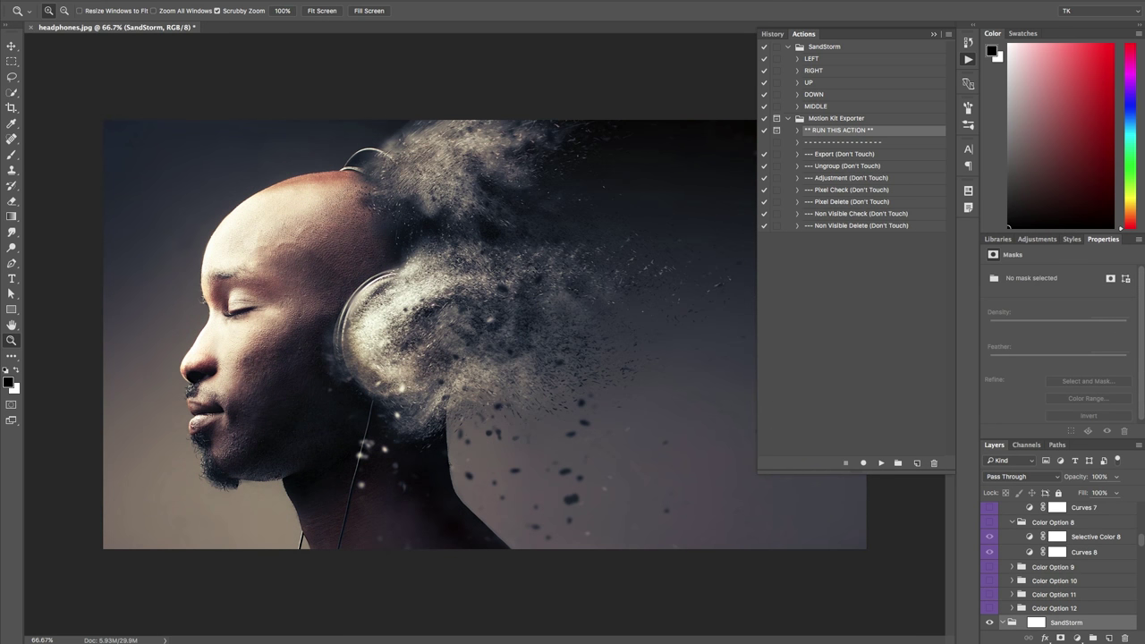
# Switch to Finder and preview the exported layer PNGs in the Headphones folder one after another
pyautogui.hotkey('alt', 'F9')
pyautogui.moveTo(507, 382); pyautogui.dragTo(467, 236)
pyautogui.click(458, 268)
pyautogui.press('space')
pyautogui.press('space')
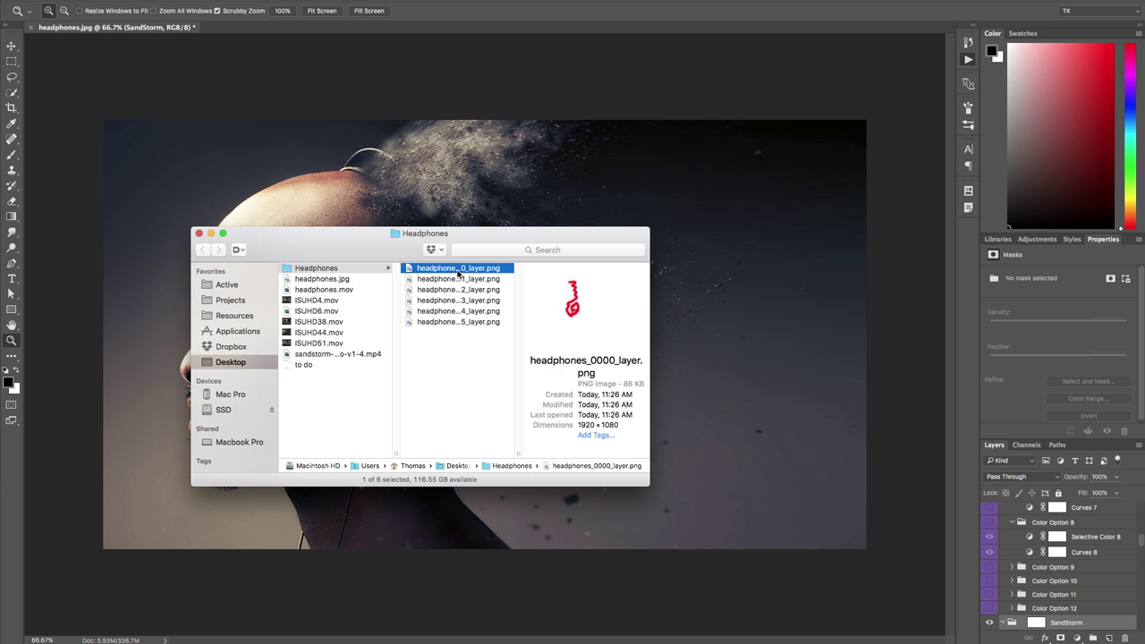
pyautogui.click(458, 269)
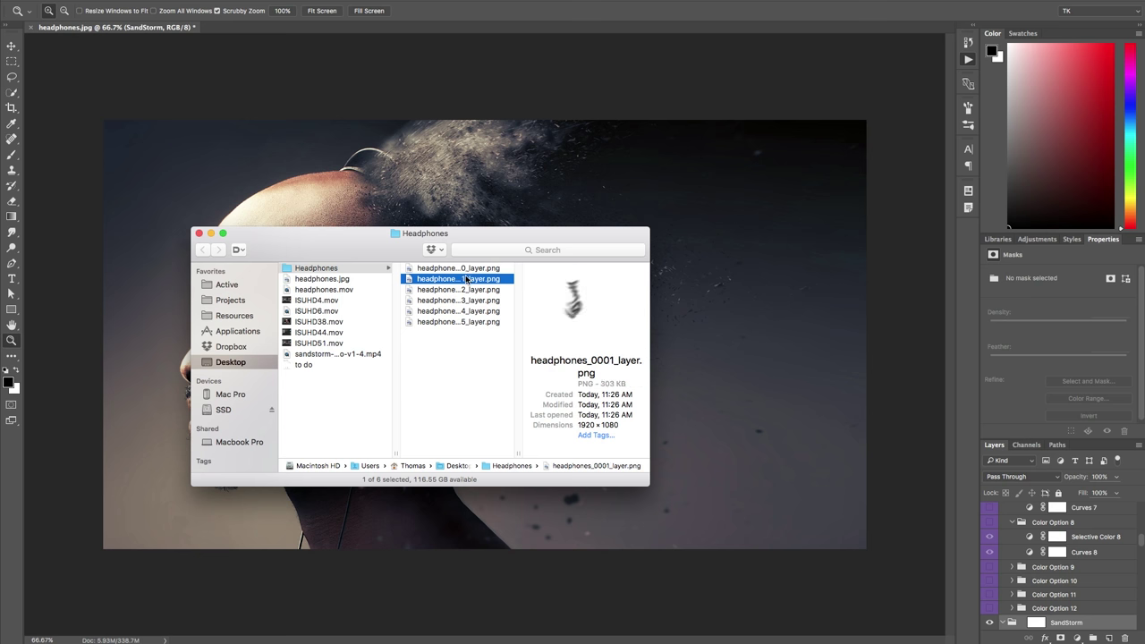
pyautogui.press('Down')
pyautogui.press('Down')
pyautogui.press('Down')
pyautogui.press('Down')
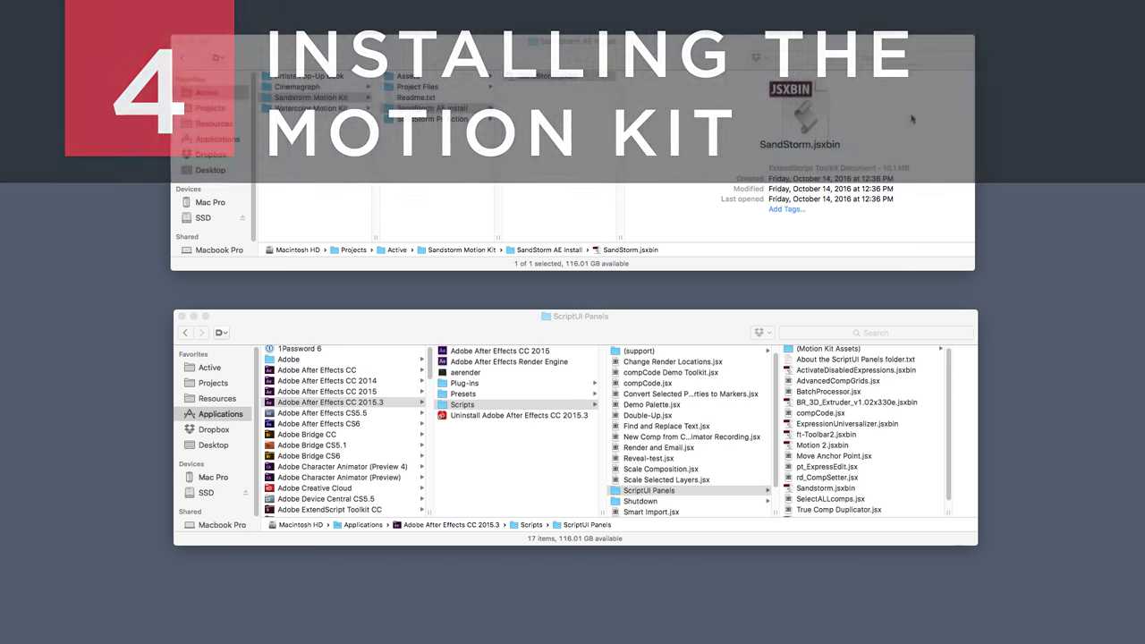
# Select SandStorm.jsxbin in the SandStorm AE Install folder of the Sandstorm Motion Kit
pyautogui.click(430, 47)
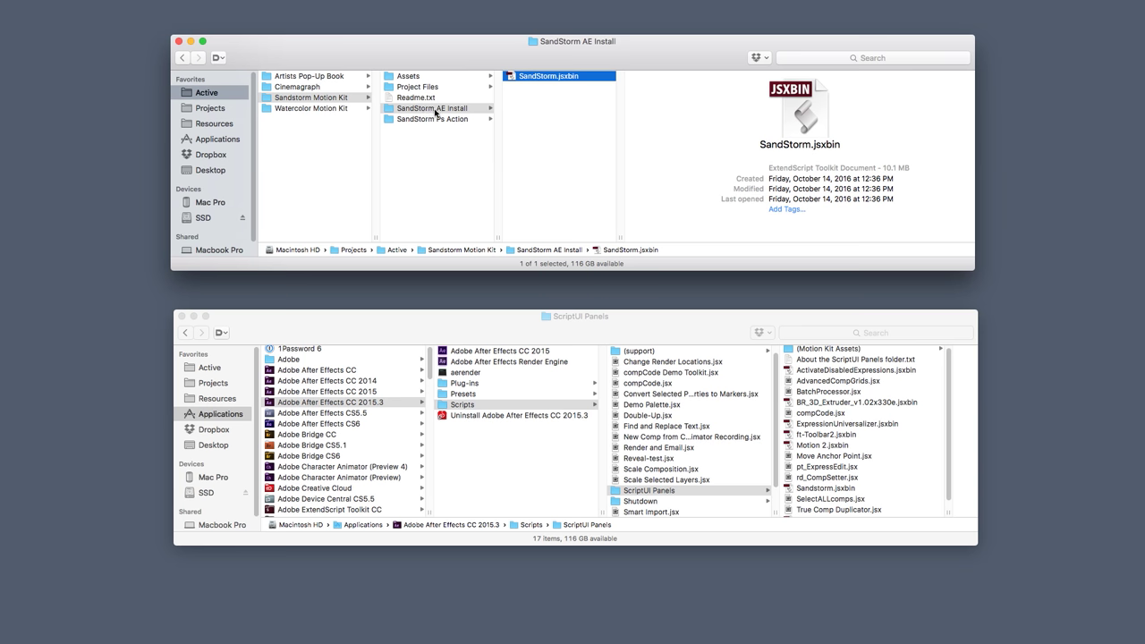
pyautogui.click(504, 104)
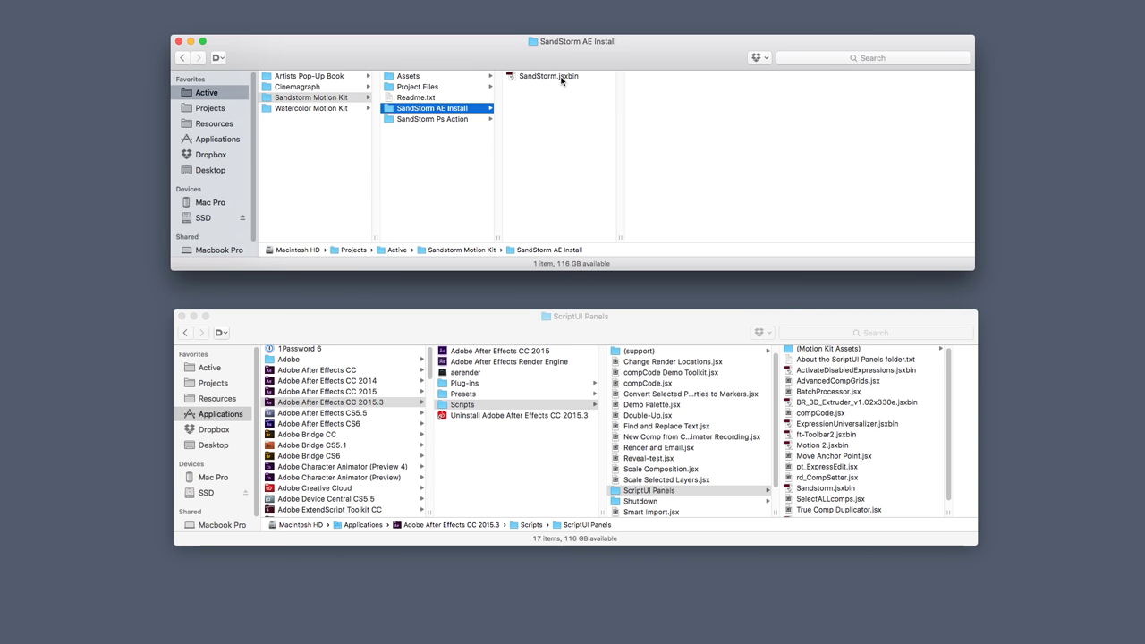
pyautogui.click(566, 77)
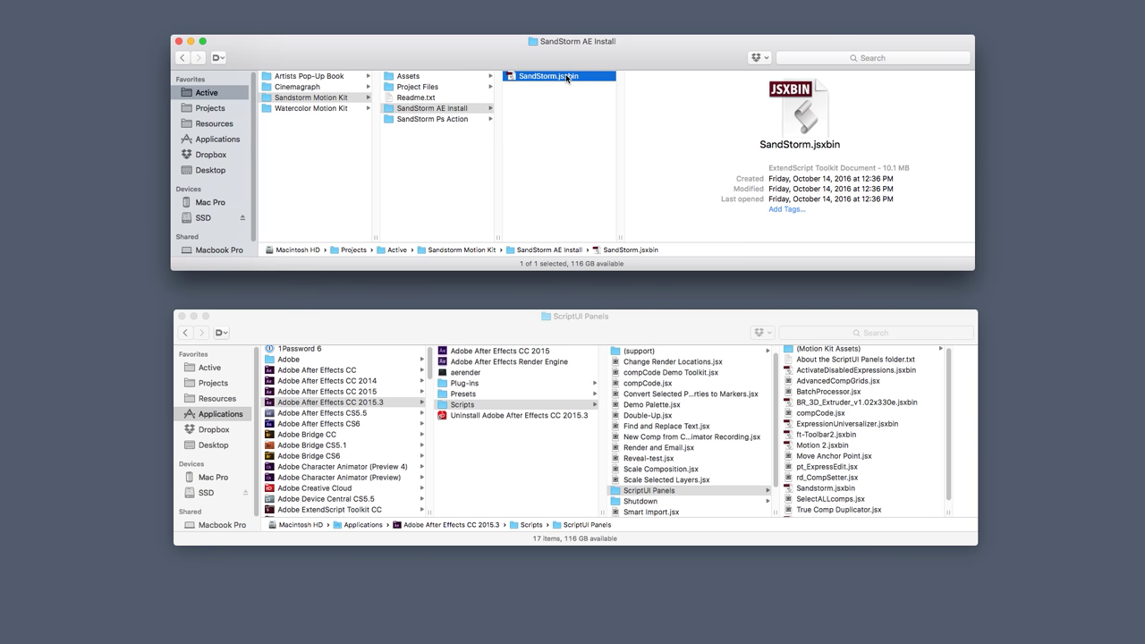
# Open the Scripts > ScriptUI Panels folder of Adobe After Effects CC 2015.3 and start moving SandStorm.jsxbin towards it
pyautogui.click(385, 317)
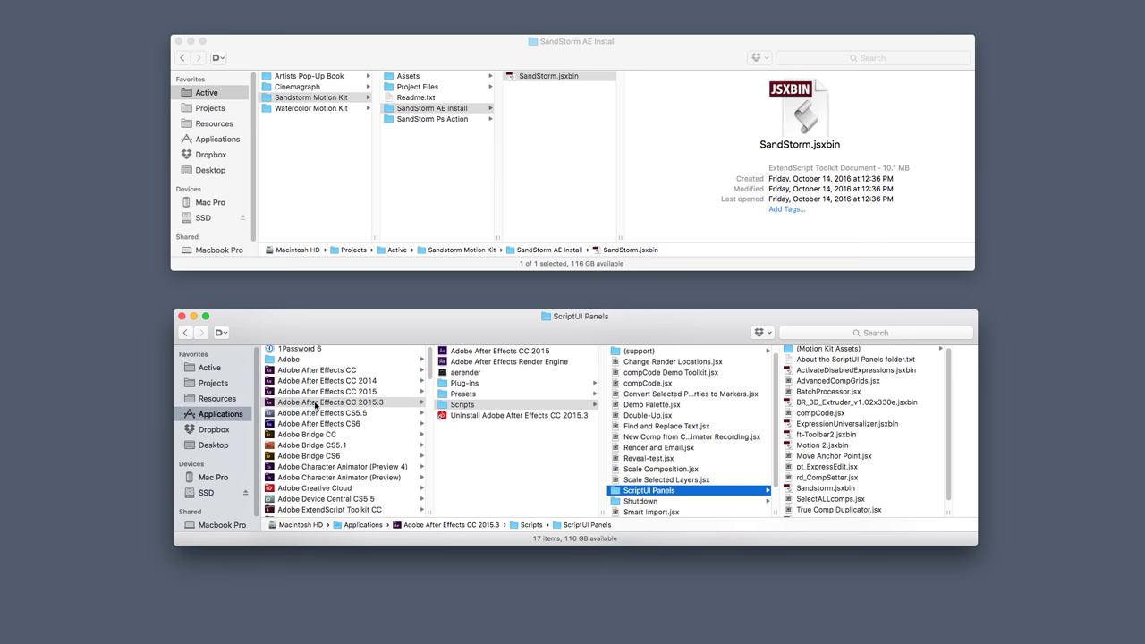
pyautogui.click(344, 405)
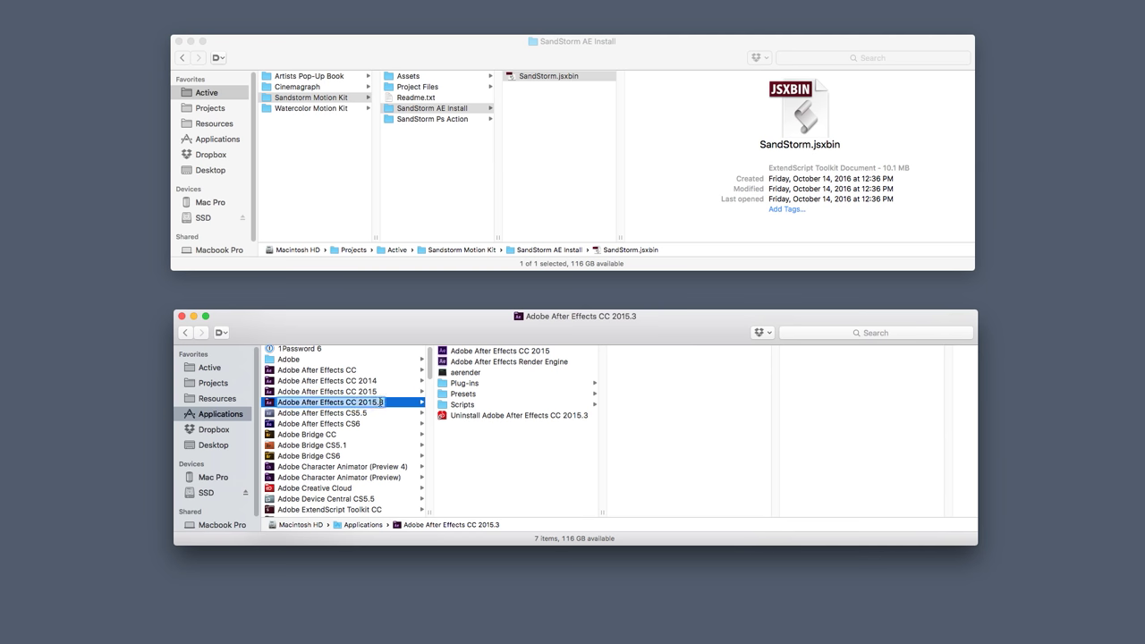
pyautogui.click(463, 406)
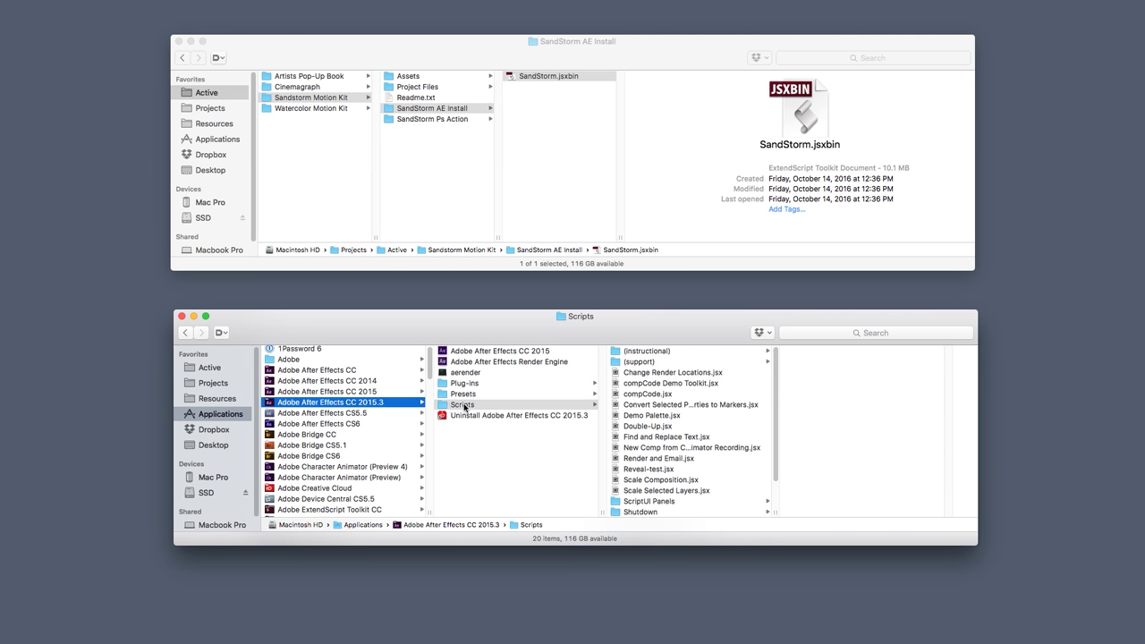
pyautogui.scroll(-1, 678, 438)
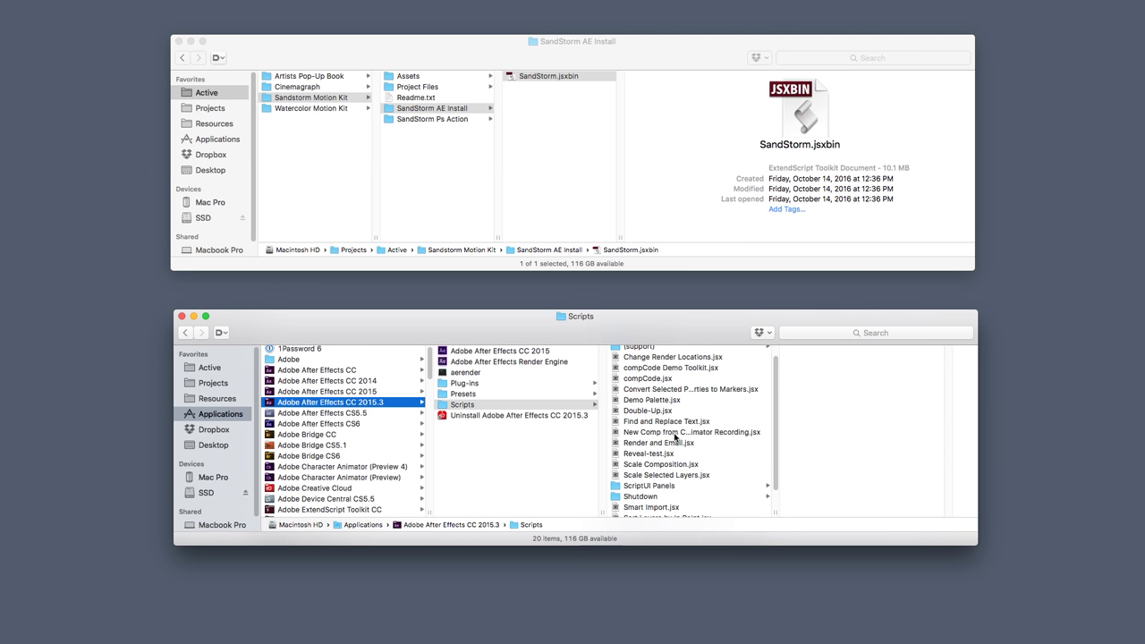
pyautogui.click(636, 487)
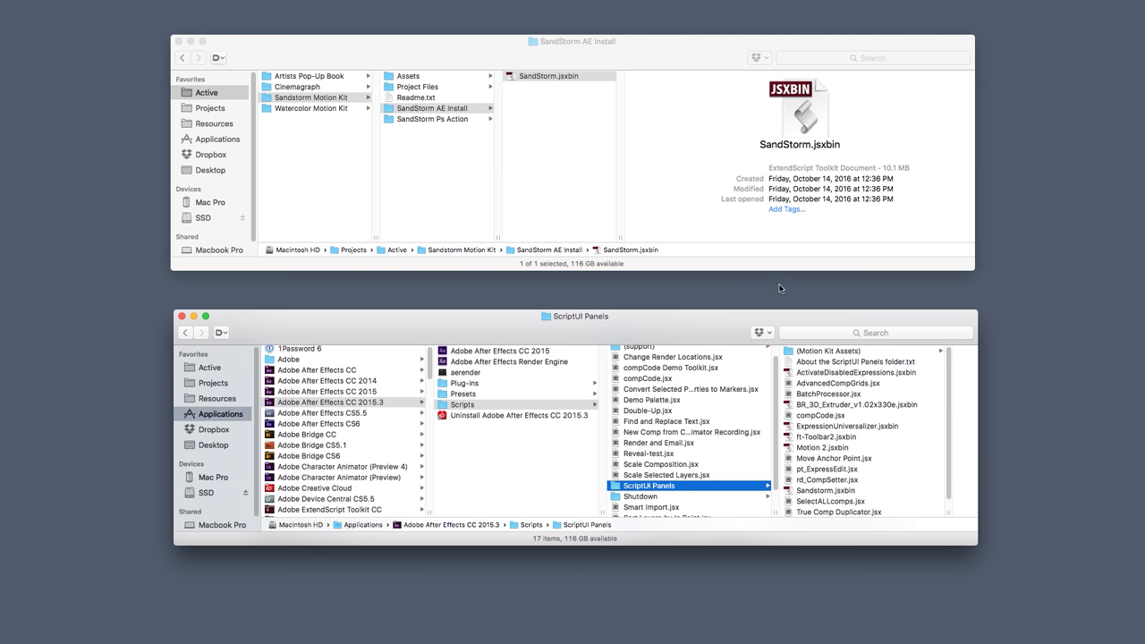
pyautogui.moveTo(547, 77); pyautogui.dragTo(569, 136)
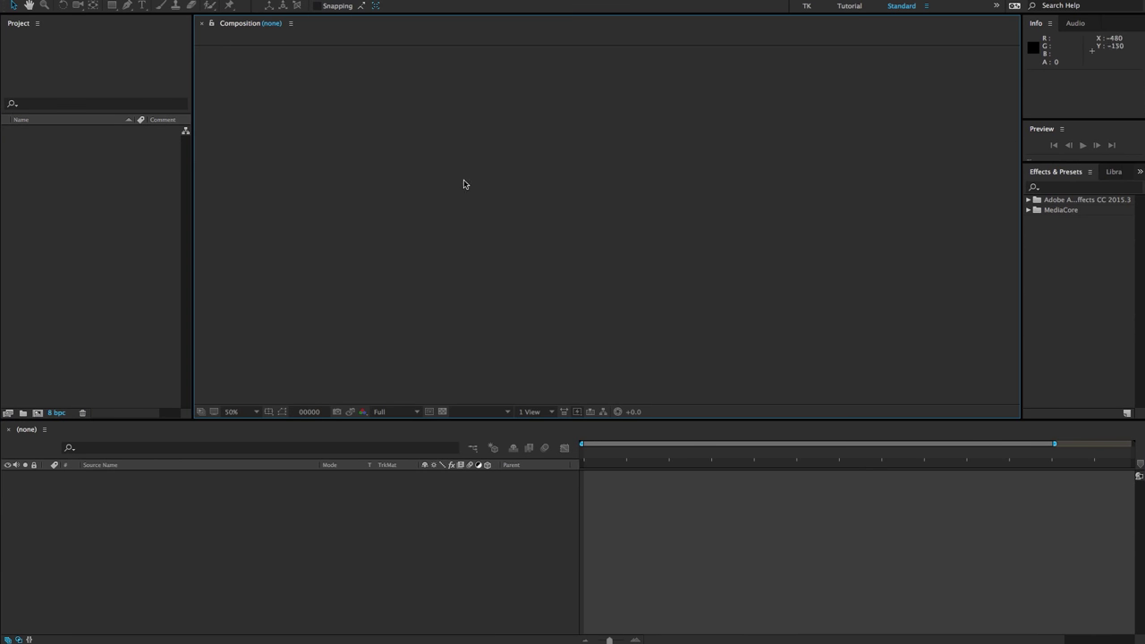
# Switch to After Effects, review the Allow Scripts to Write Files and Access Network option in the General preferences, and accept the dialog
pyautogui.click(143, 172)
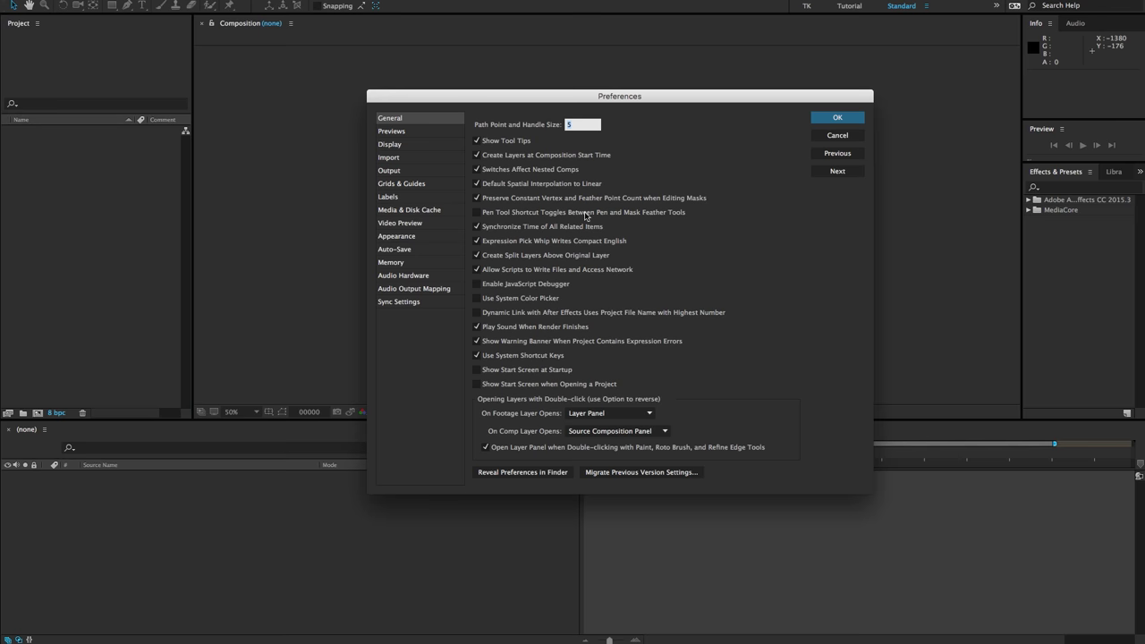
pyautogui.moveTo(629, 99); pyautogui.dragTo(620, 84)
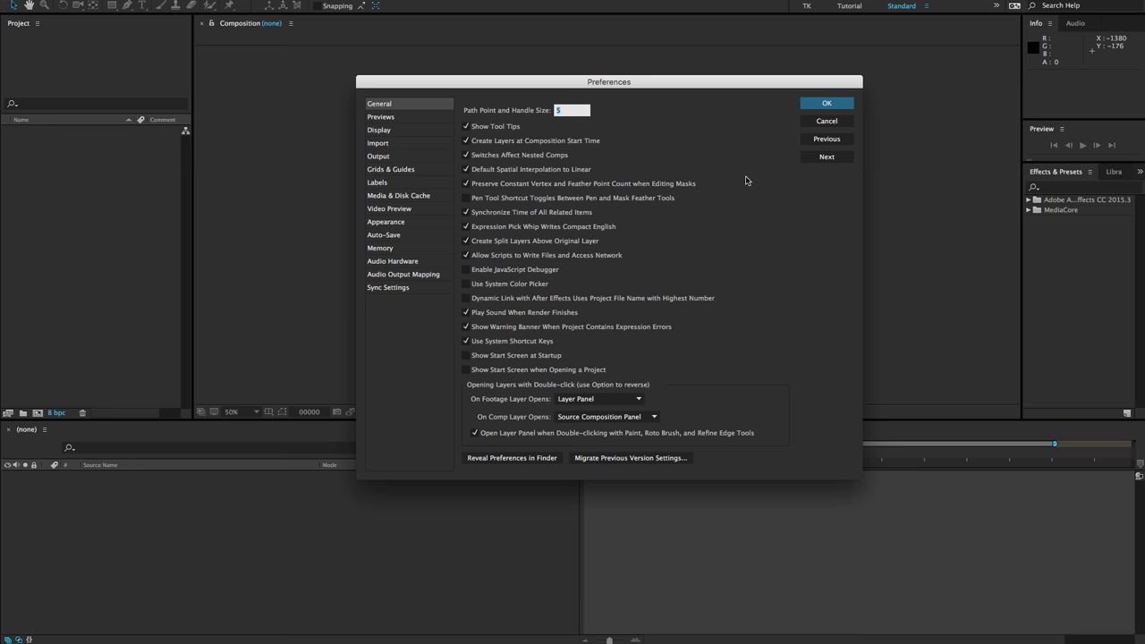
pyautogui.click(826, 105)
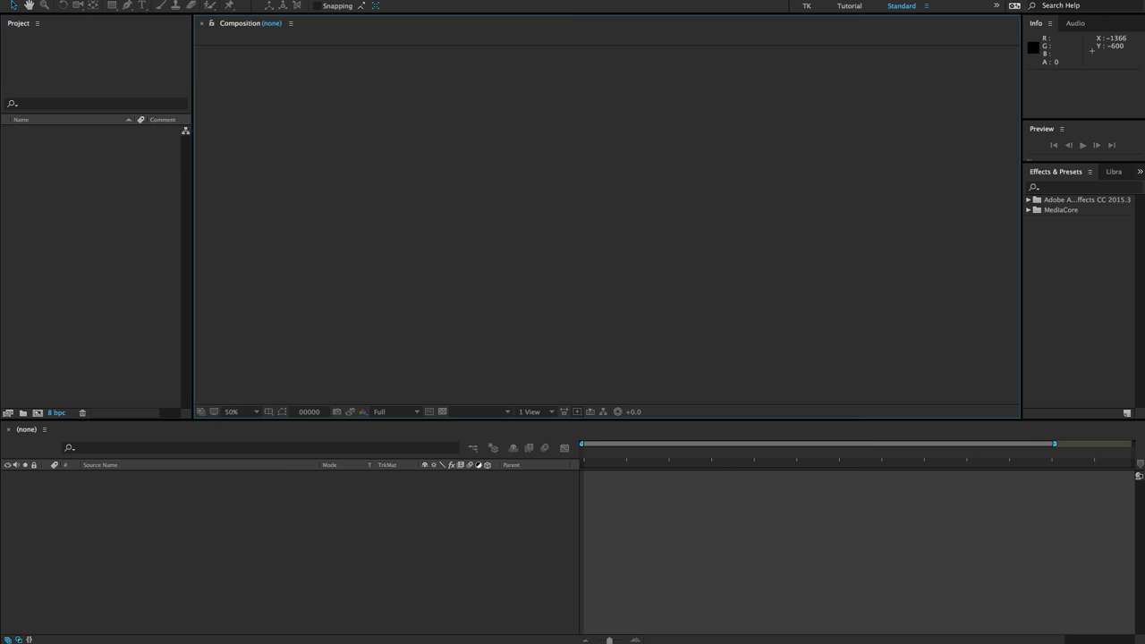
pyautogui.click(179, 0)
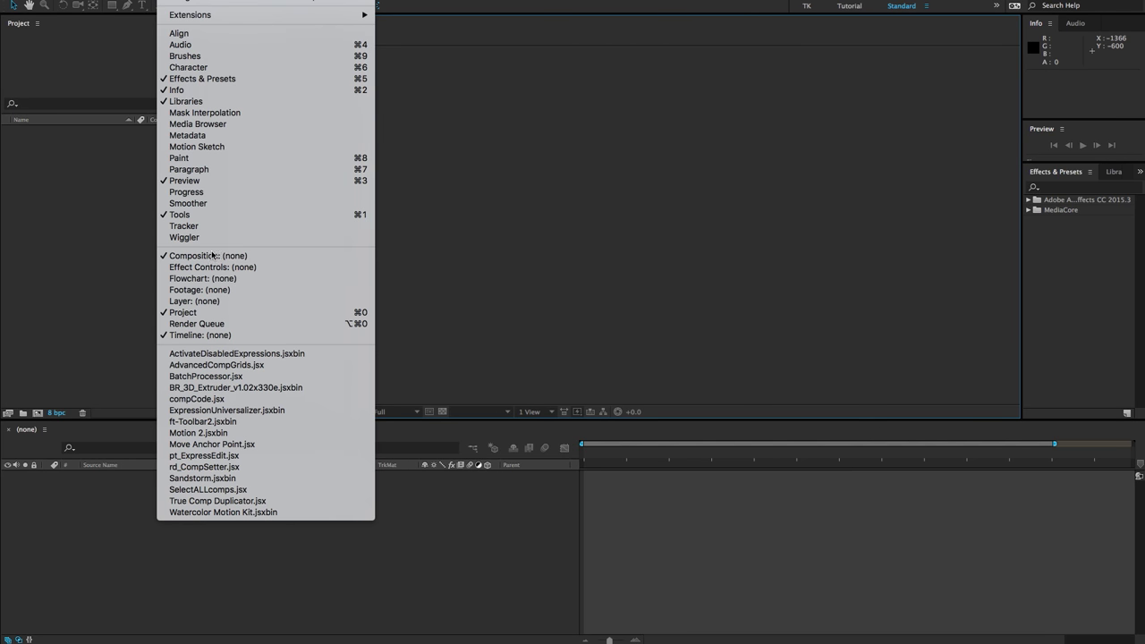
pyautogui.click(206, 479)
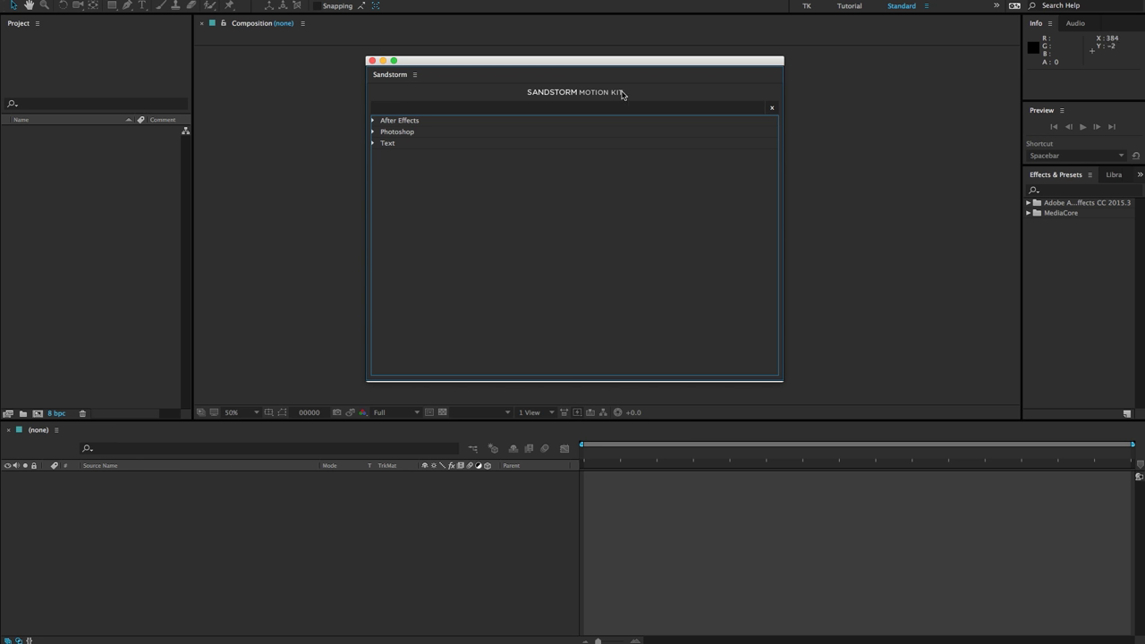
pyautogui.click(372, 60)
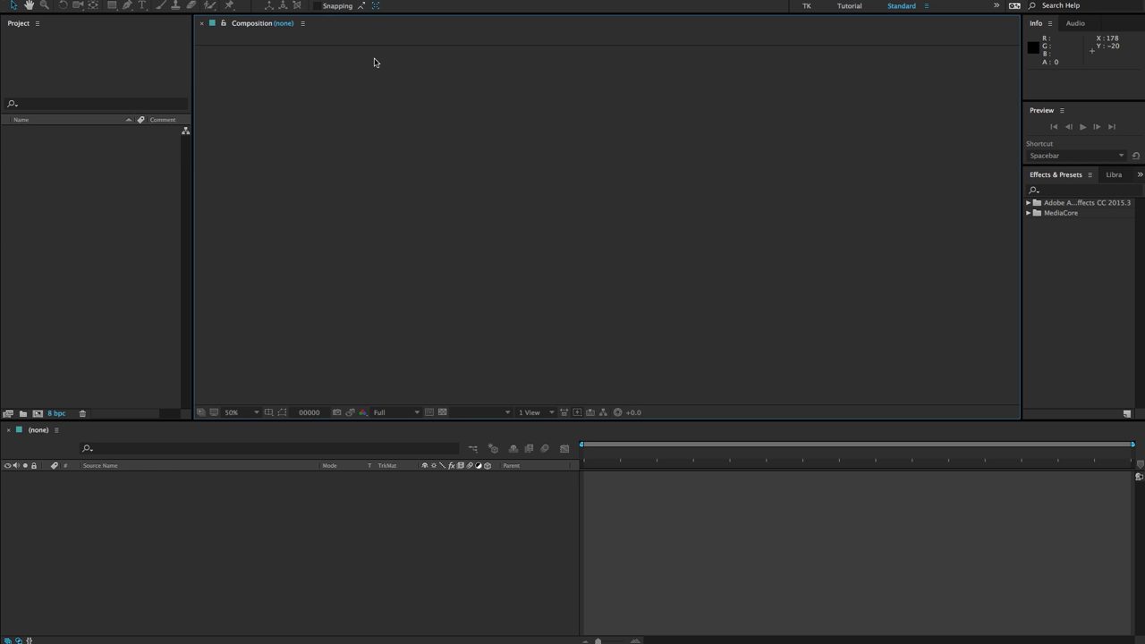
# Reset the Standard workspace to its saved layout
pyautogui.click(927, 9)
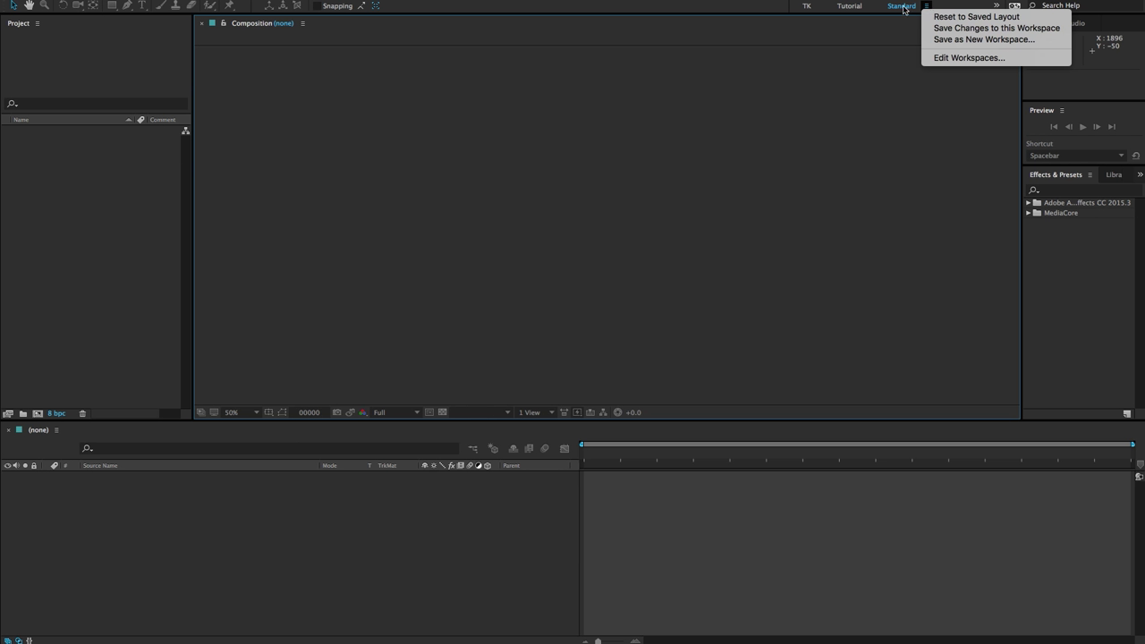
pyautogui.click(972, 18)
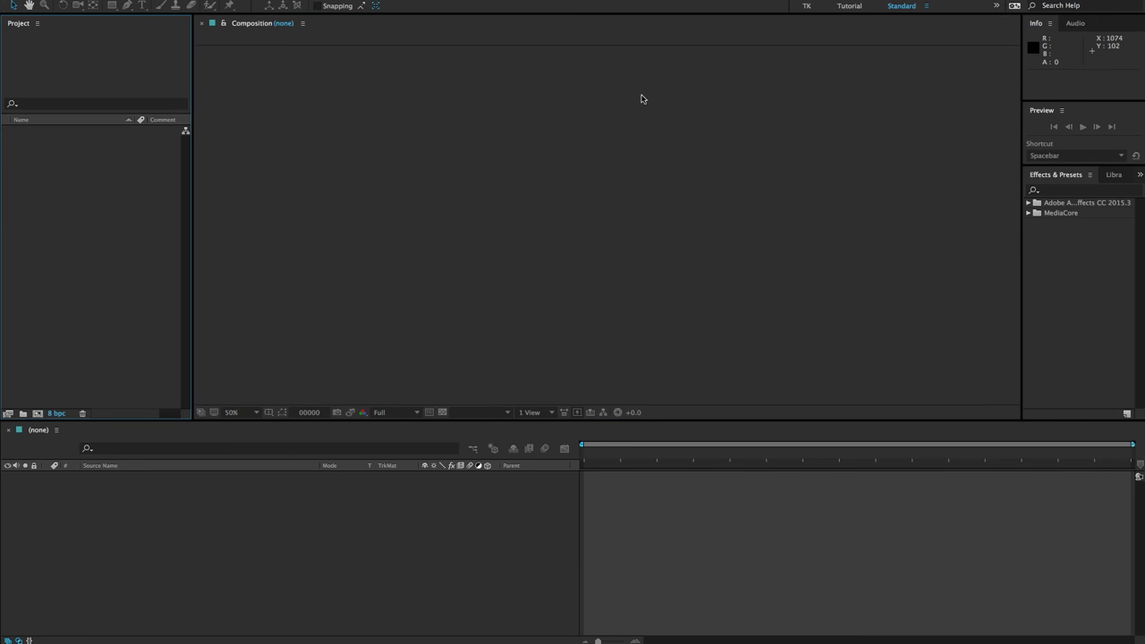
pyautogui.click(587, 151)
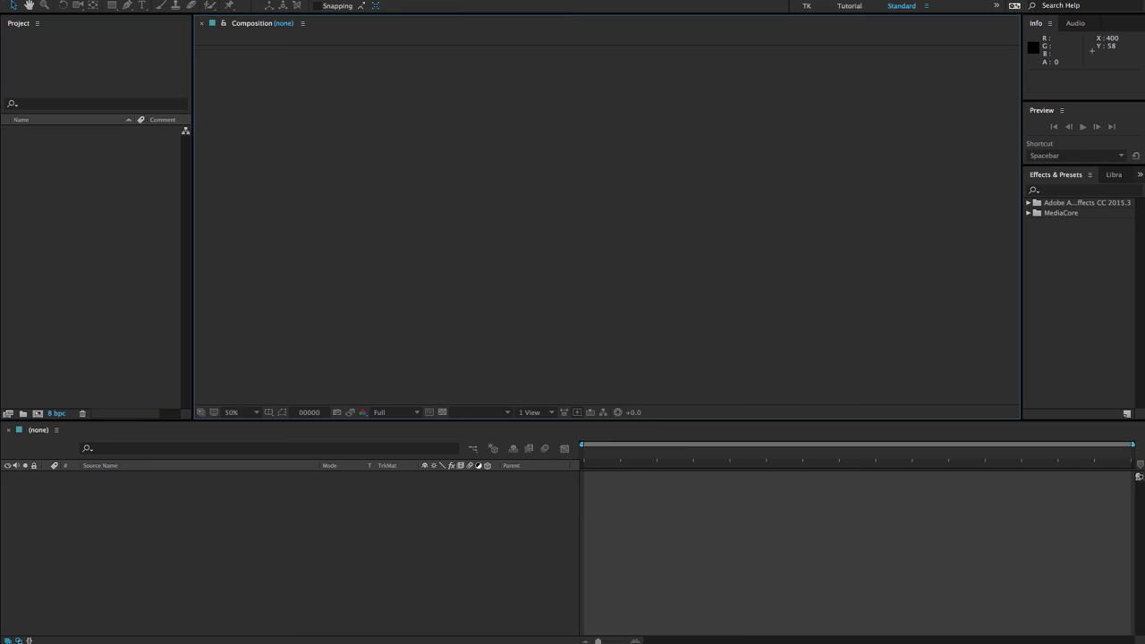
# Open the Sandstorm.jsxbin script panel and dock it in the same group as Effects & Presets
pyautogui.click(175, 0)
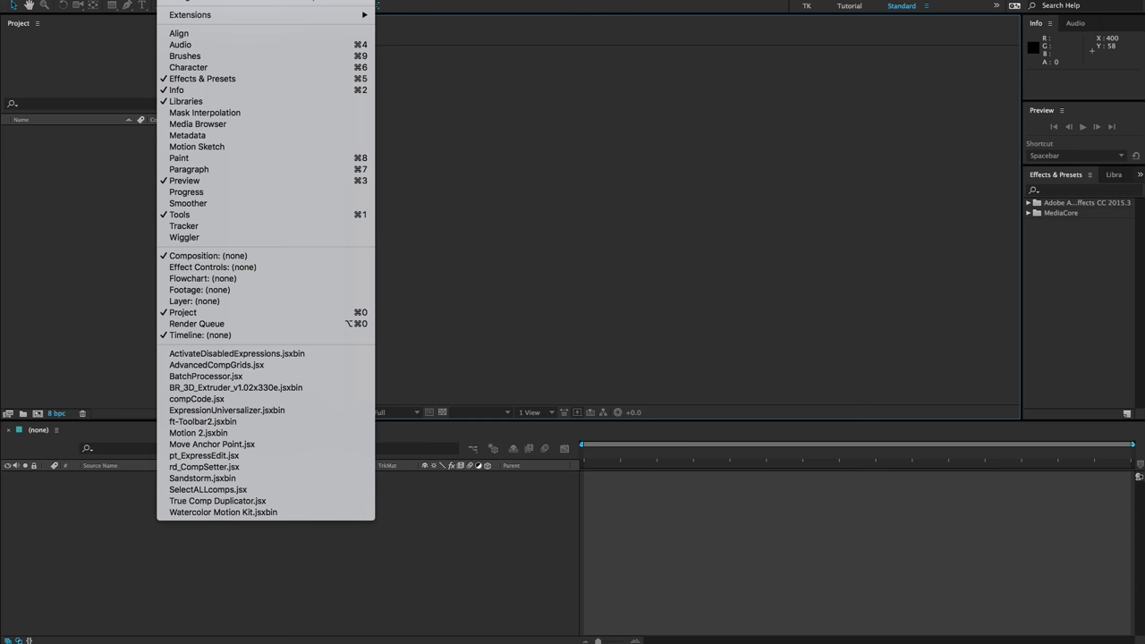
pyautogui.click(202, 477)
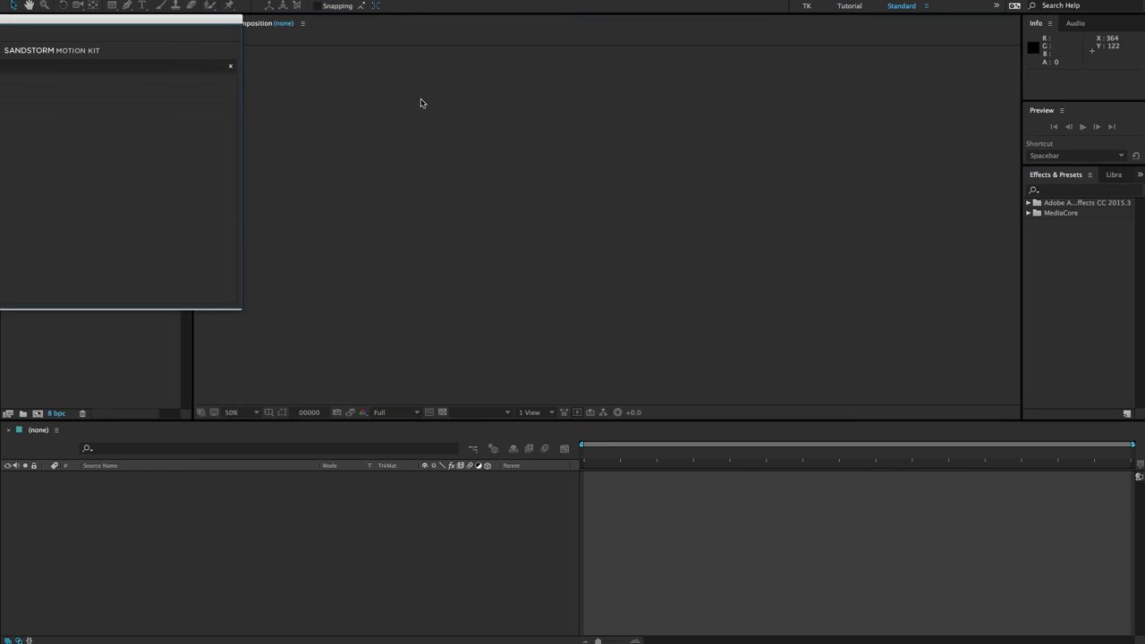
pyautogui.moveTo(54, 18); pyautogui.dragTo(599, 92)
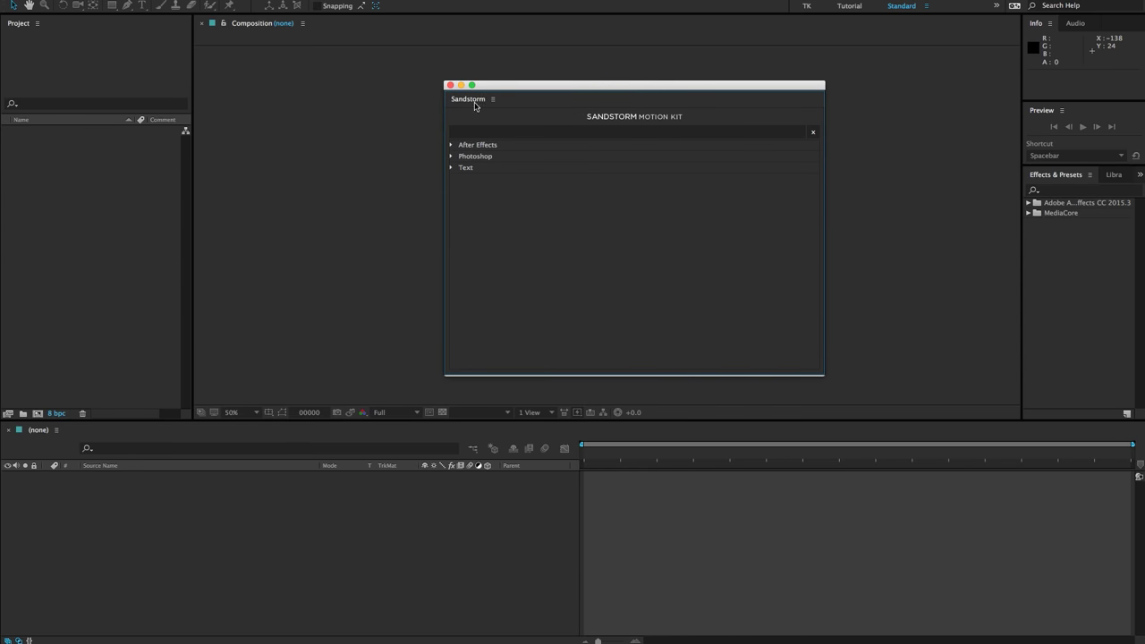
pyautogui.moveTo(471, 105); pyautogui.dragTo(1037, 269)
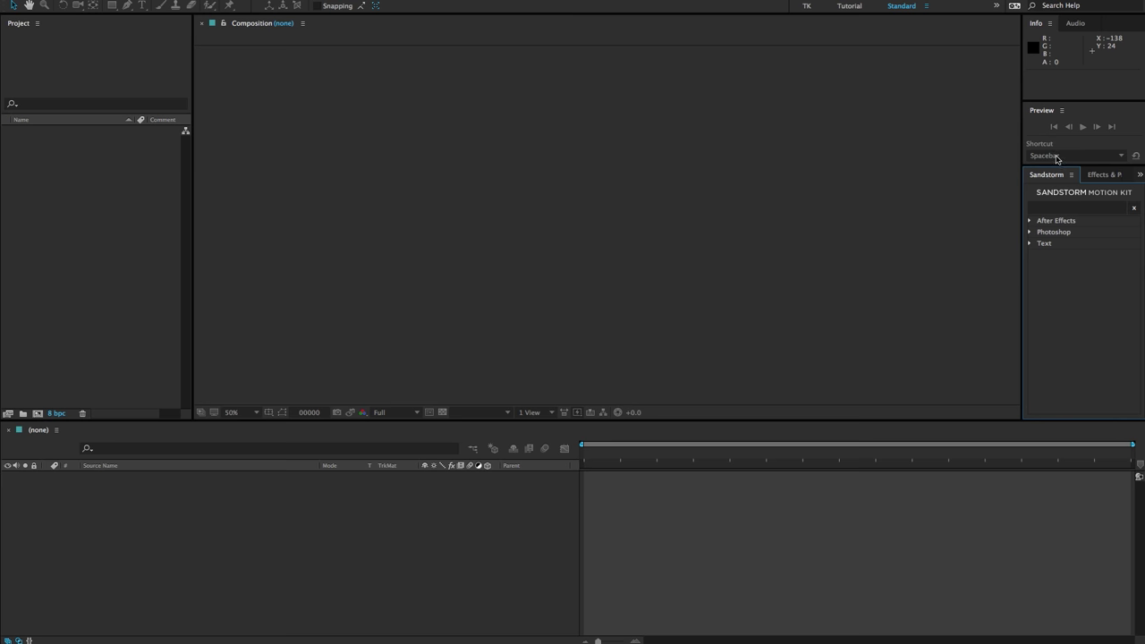
# Show the Effect Controls panel in the workspace
pyautogui.click(536, 173)
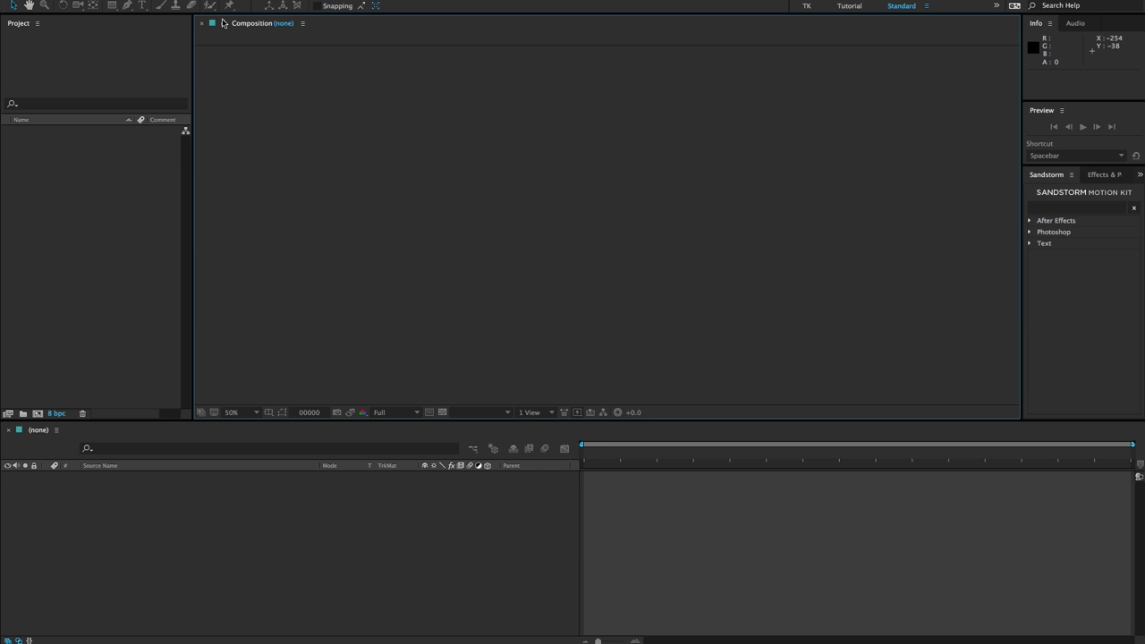
pyautogui.click(179, 0)
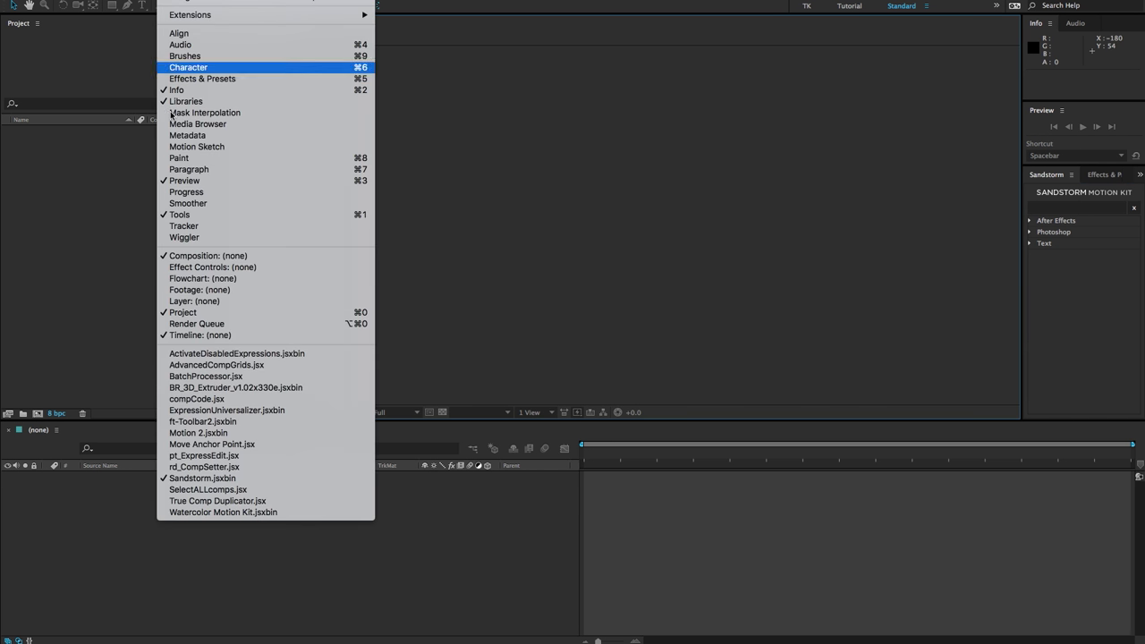
pyautogui.click(195, 267)
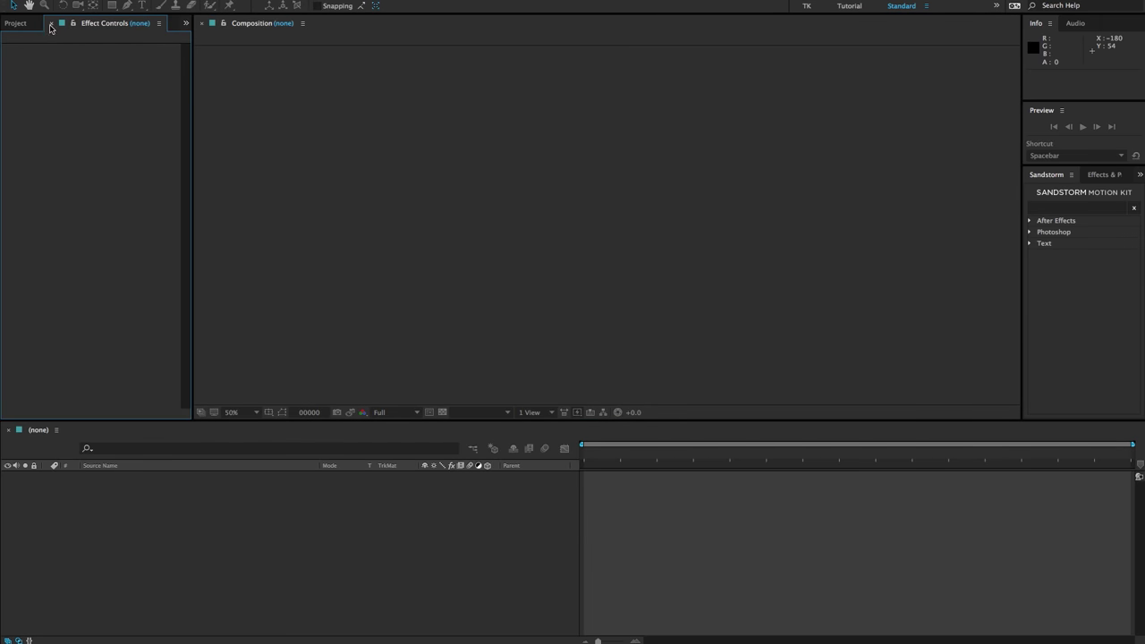
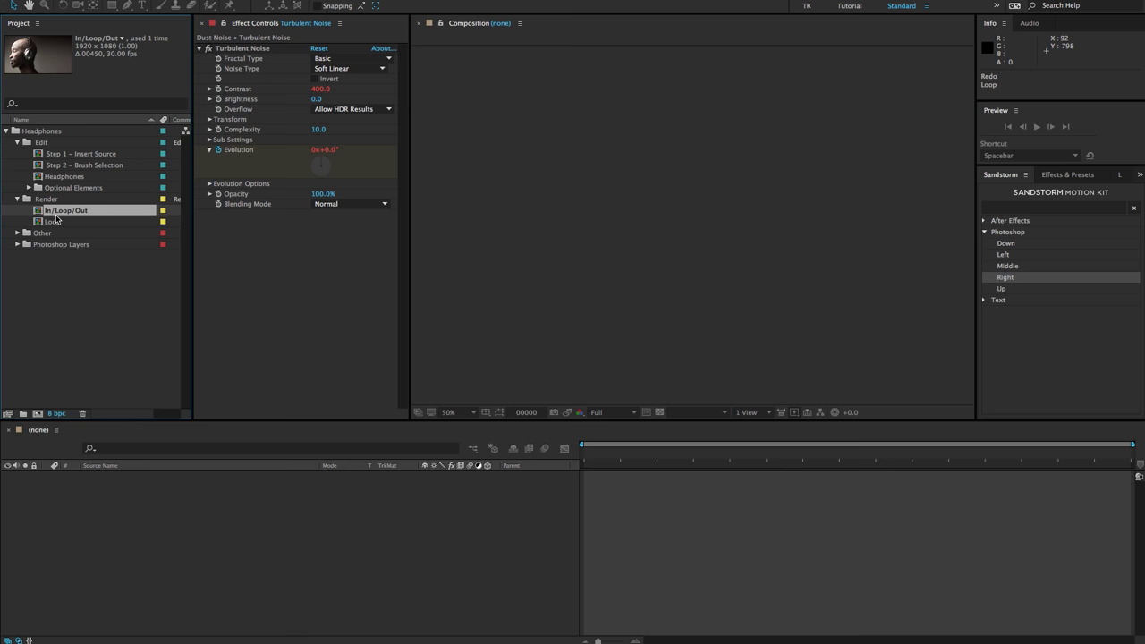
# Examine the contents of the Render, Other and Photoshop Layers folders in the Headphones project, collapsing each folder after viewing it
pyautogui.click(56, 222)
pyautogui.click(67, 212)
pyautogui.click(17, 199)
pyautogui.click(38, 210)
pyautogui.click(17, 210)
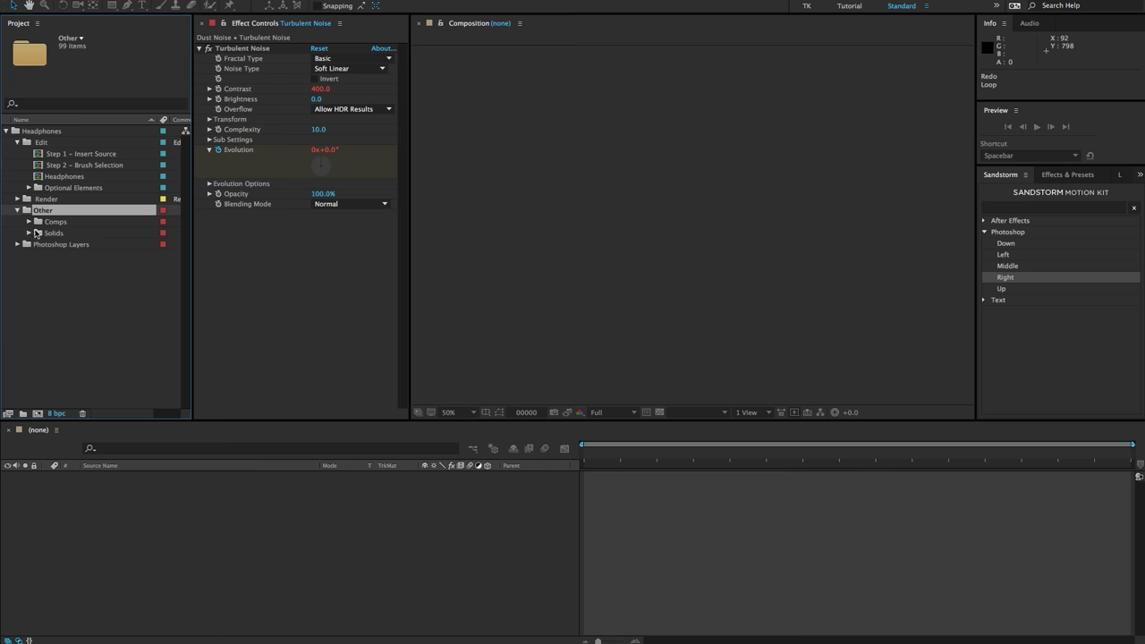
pyautogui.click(30, 233)
pyautogui.click(30, 233)
pyautogui.click(17, 210)
pyautogui.click(36, 222)
pyautogui.click(17, 221)
pyautogui.click(49, 234)
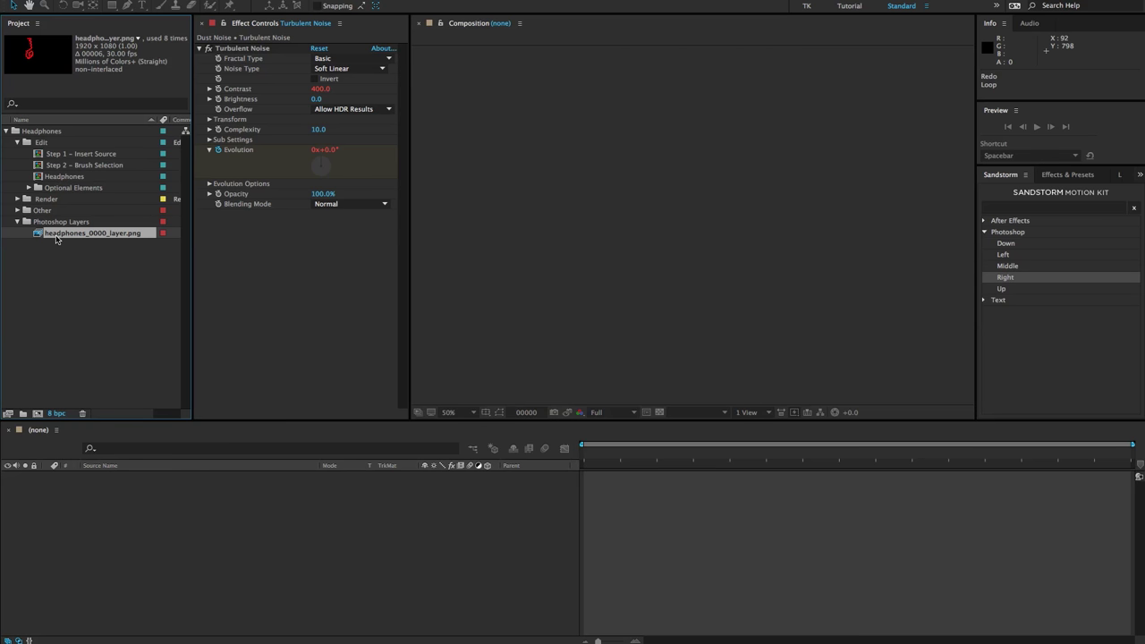
pyautogui.click(17, 221)
# Open the Step 1 – Insert Source, Step 2 – Brush Selection and Headphones compositions from the Edit folder one after another
pyautogui.click(71, 155)
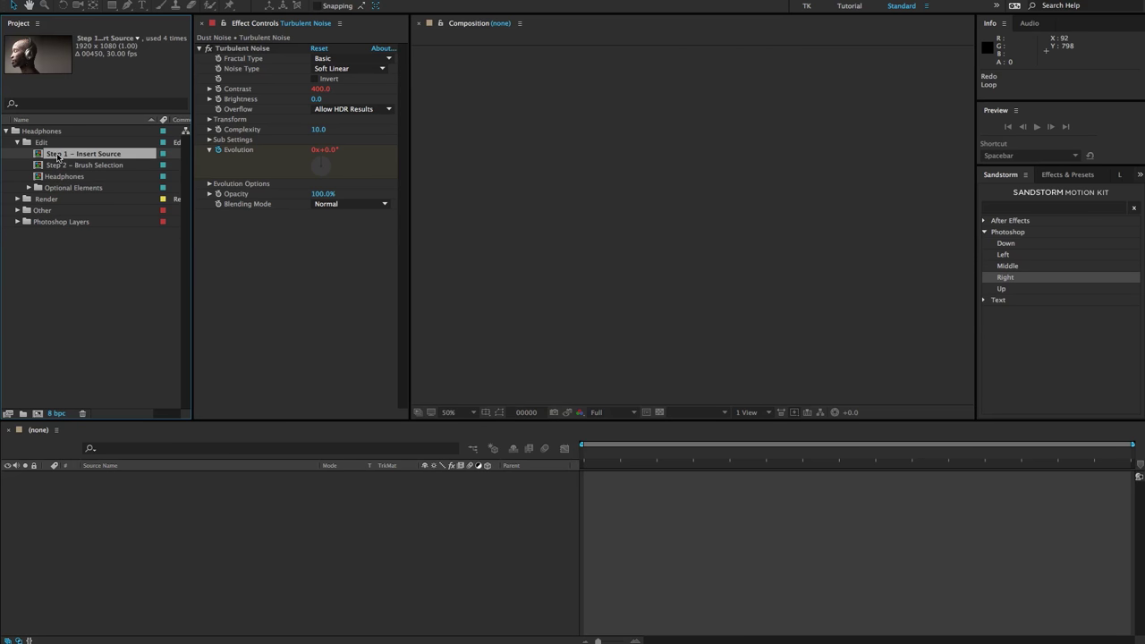
pyautogui.doubleClick(72, 155)
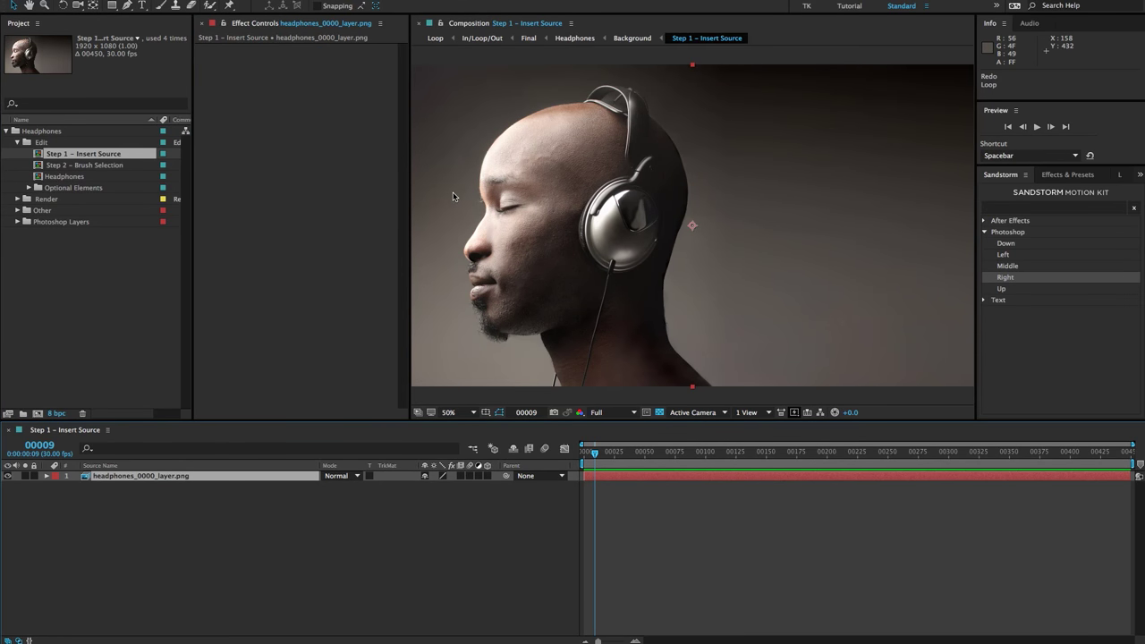
pyautogui.click(100, 167)
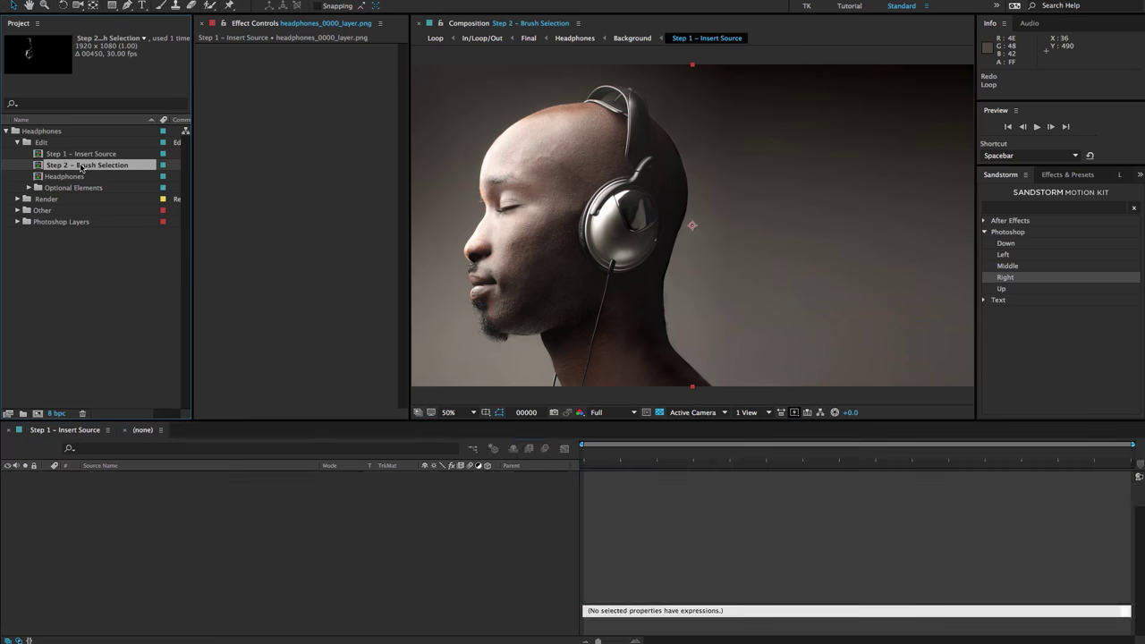
pyautogui.doubleClick(80, 166)
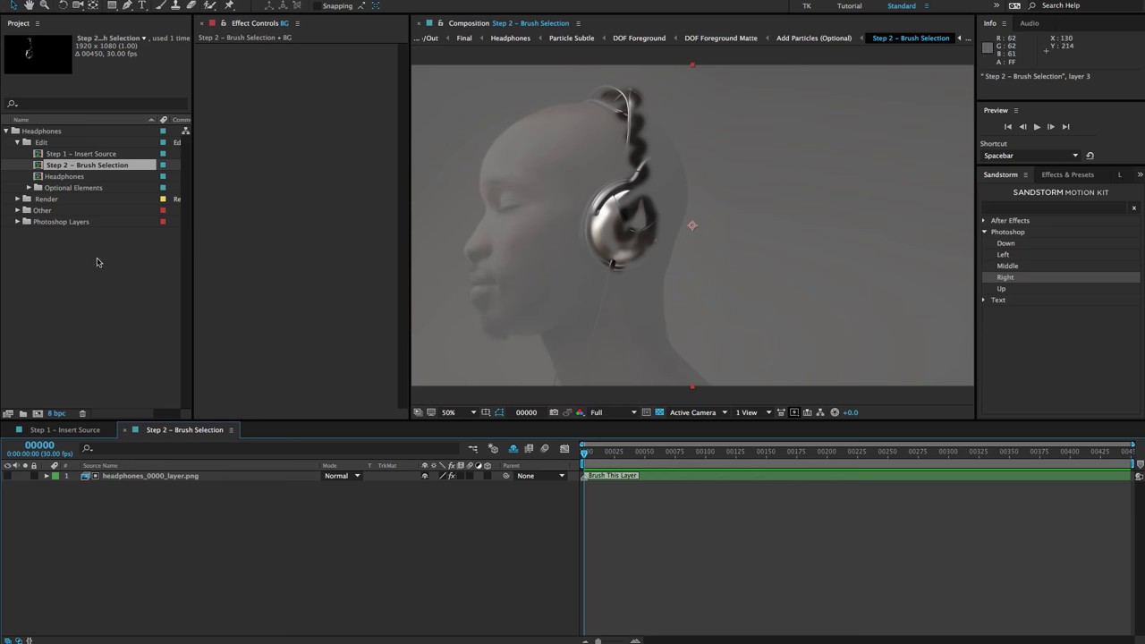
pyautogui.click(79, 177)
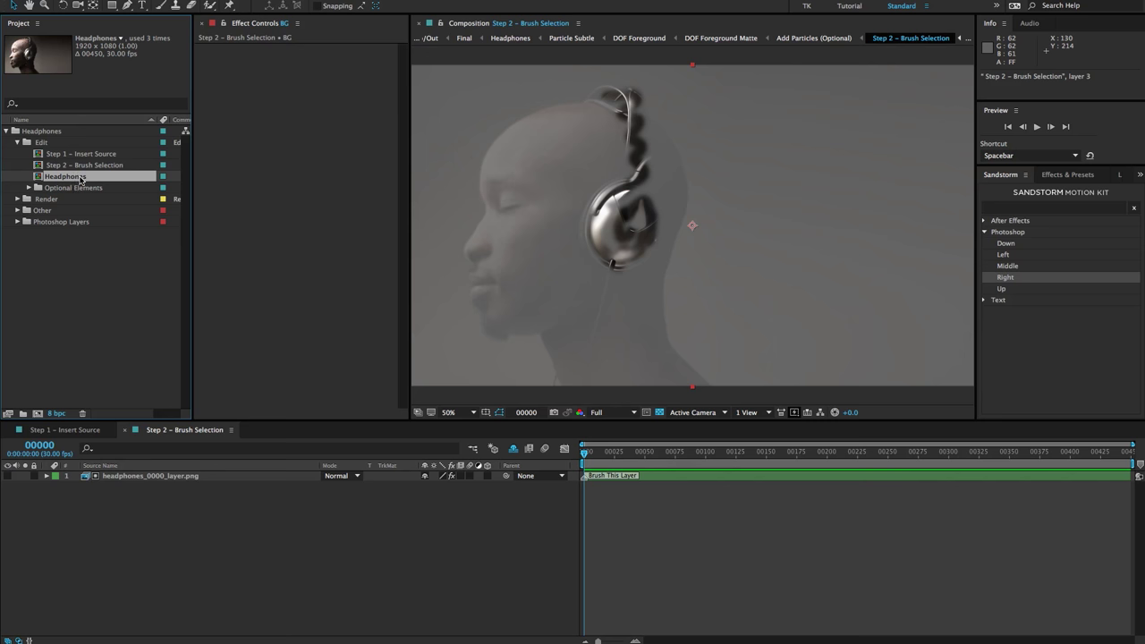
pyautogui.doubleClick(80, 178)
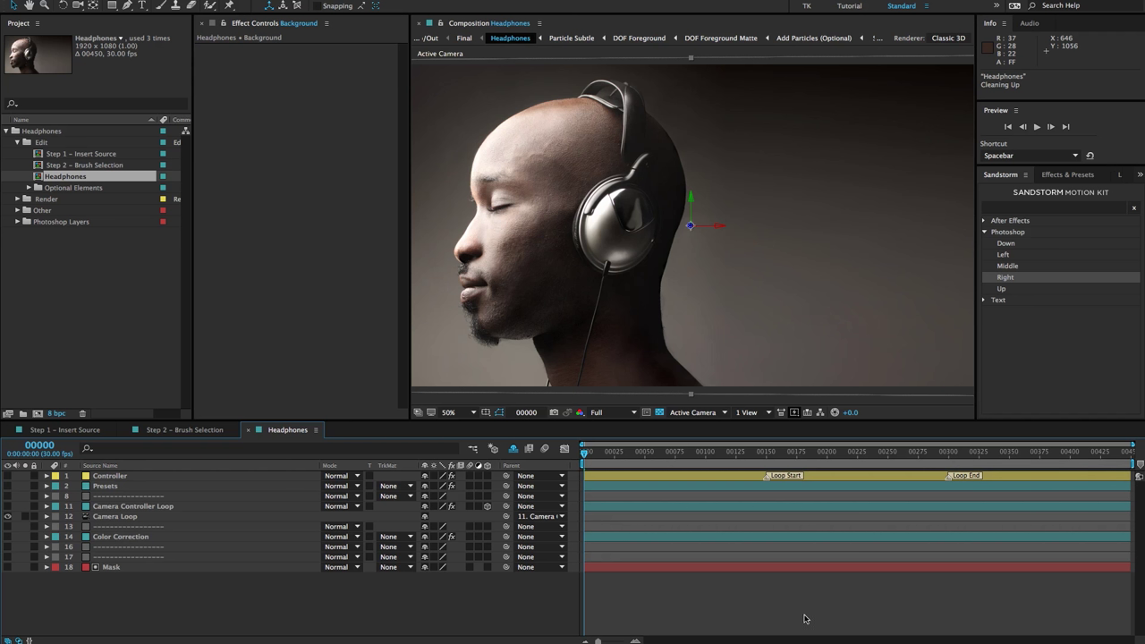
# Expand the Render folder and select the In/Loop/Out composition in it
pyautogui.click(47, 199)
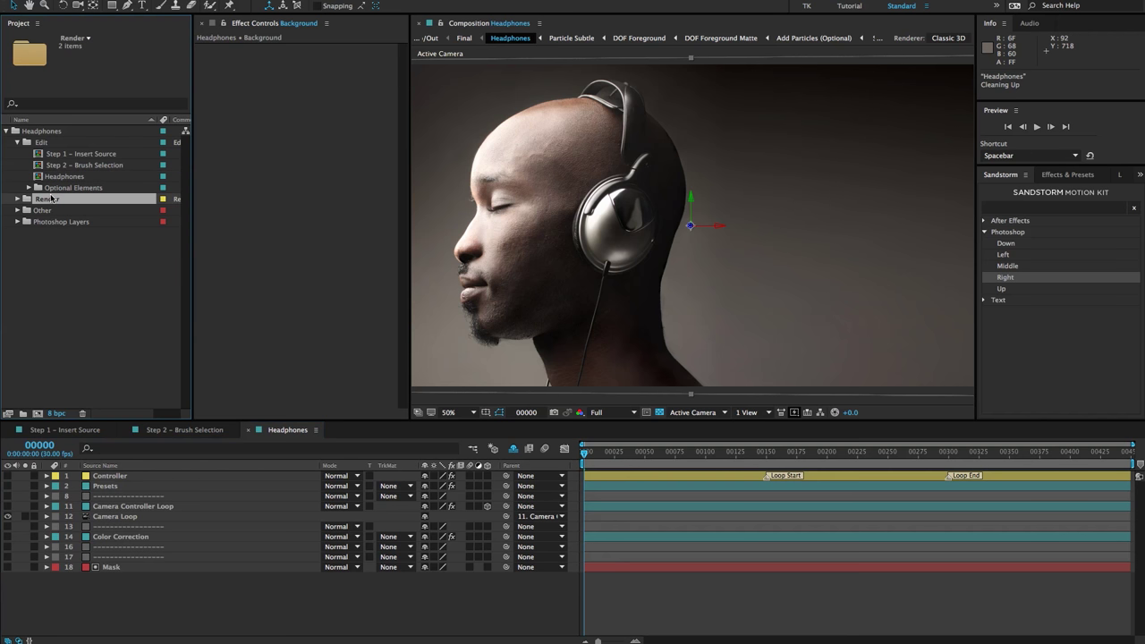
pyautogui.click(16, 199)
pyautogui.click(63, 211)
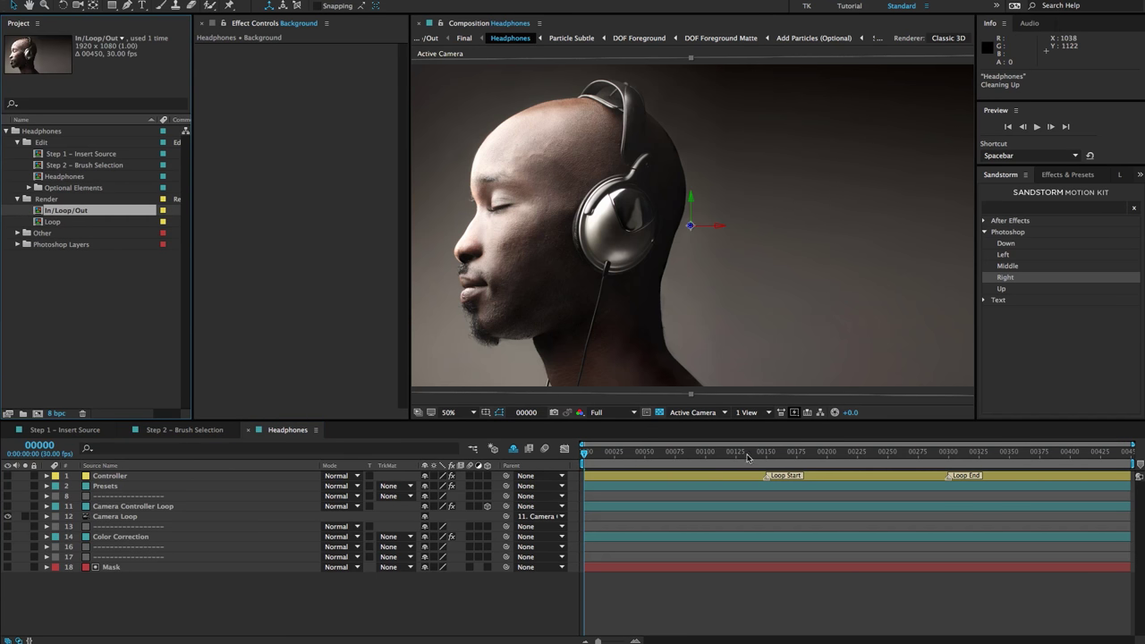
# Move the Headphones composition's current time to frame 150 at the Loop Start marker and keep the preview resolution at Full
pyautogui.click(297, 610)
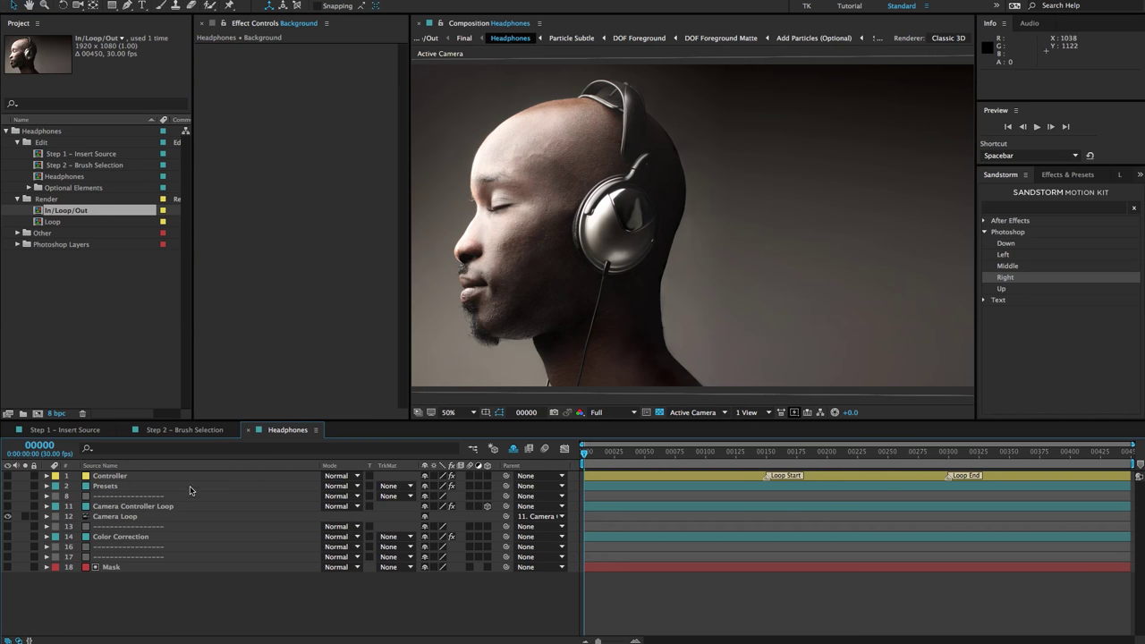
pyautogui.moveTo(593, 454); pyautogui.dragTo(760, 469)
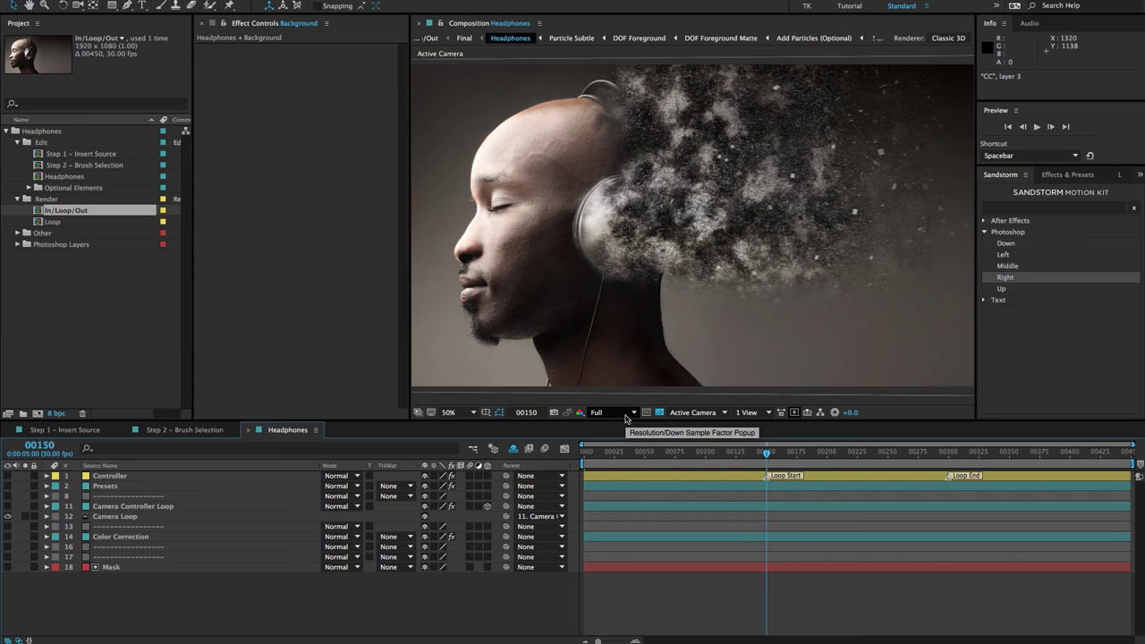
pyautogui.click(625, 414)
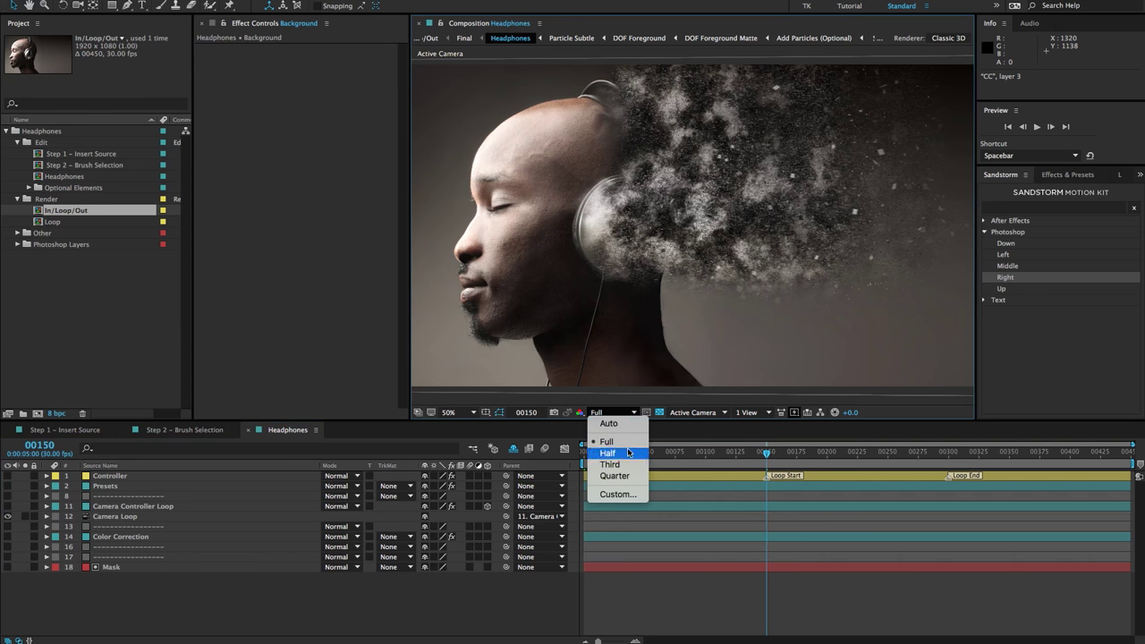
pyautogui.click(608, 441)
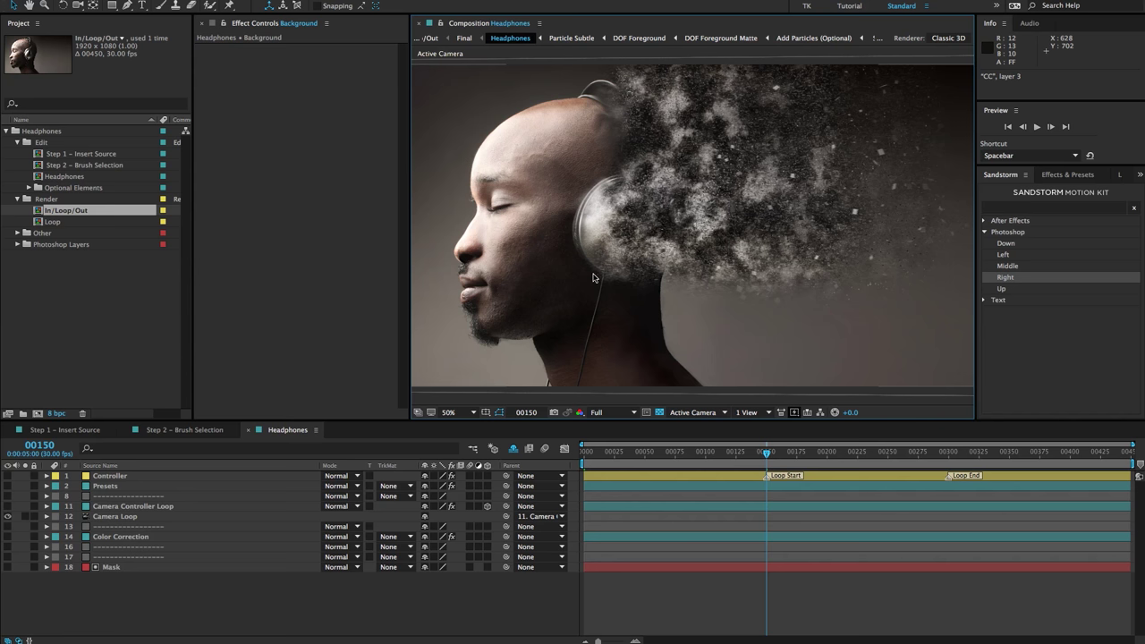
# Select the Controller layer and collapse all of its effects at once, leaving the effects deselected
pyautogui.click(118, 477)
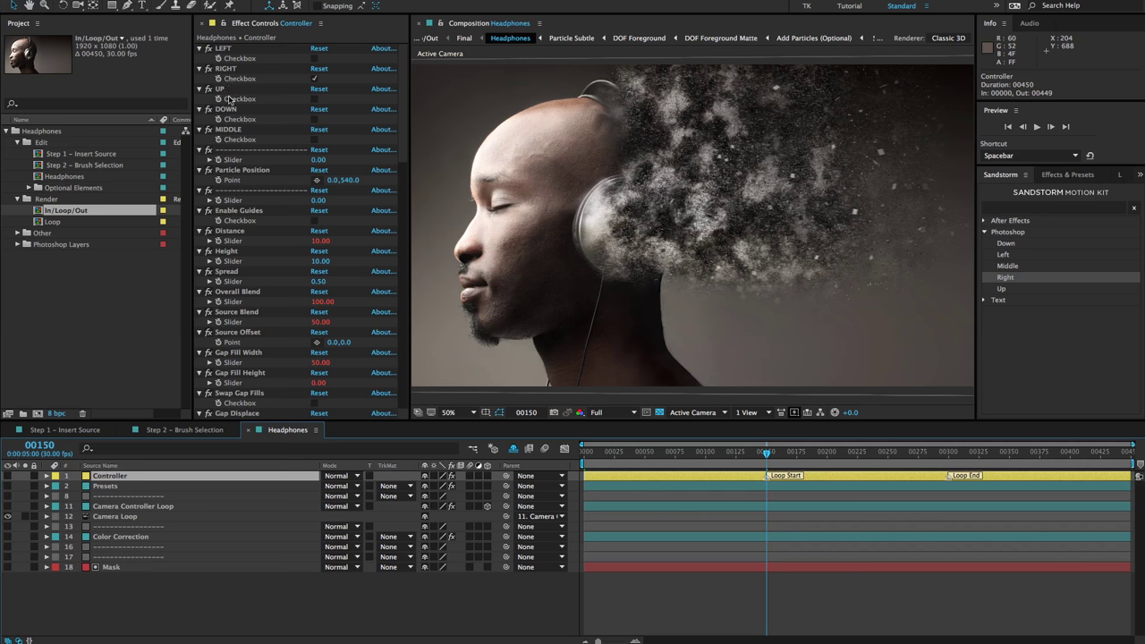
pyautogui.click(232, 129)
pyautogui.hotkey('ctrl', 'a')
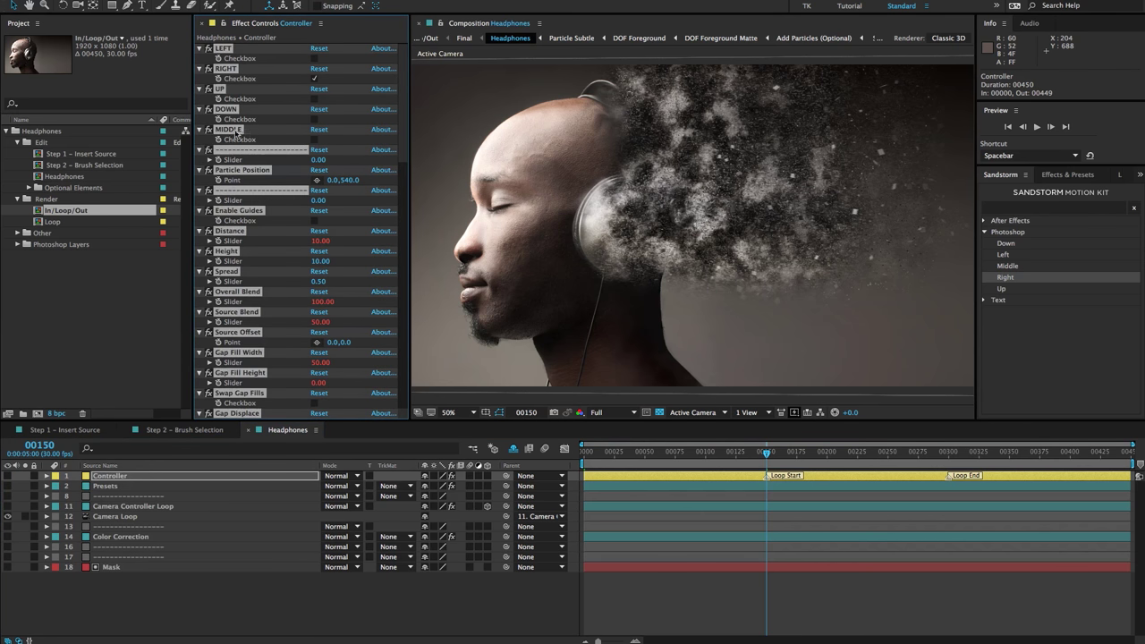
pyautogui.click(199, 130)
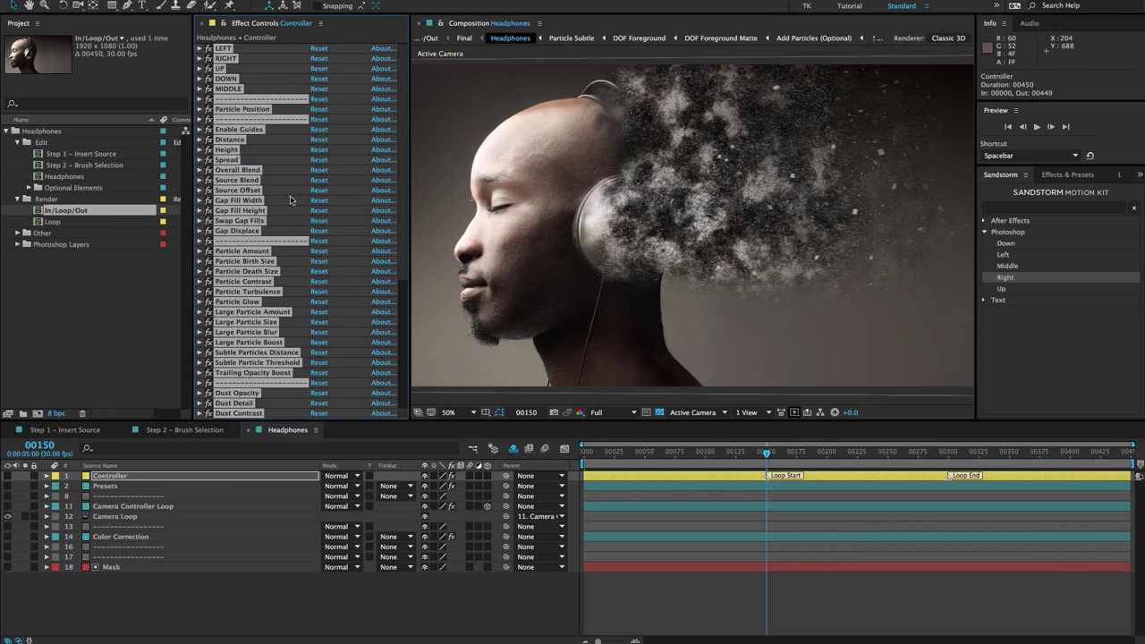
pyautogui.click(344, 312)
# Look through the Controller layer's collapsed effects, from the direction controls to the dust, density and motion wave groups, and select Density Cloud Size
pyautogui.scroll(-5, 243, 116)
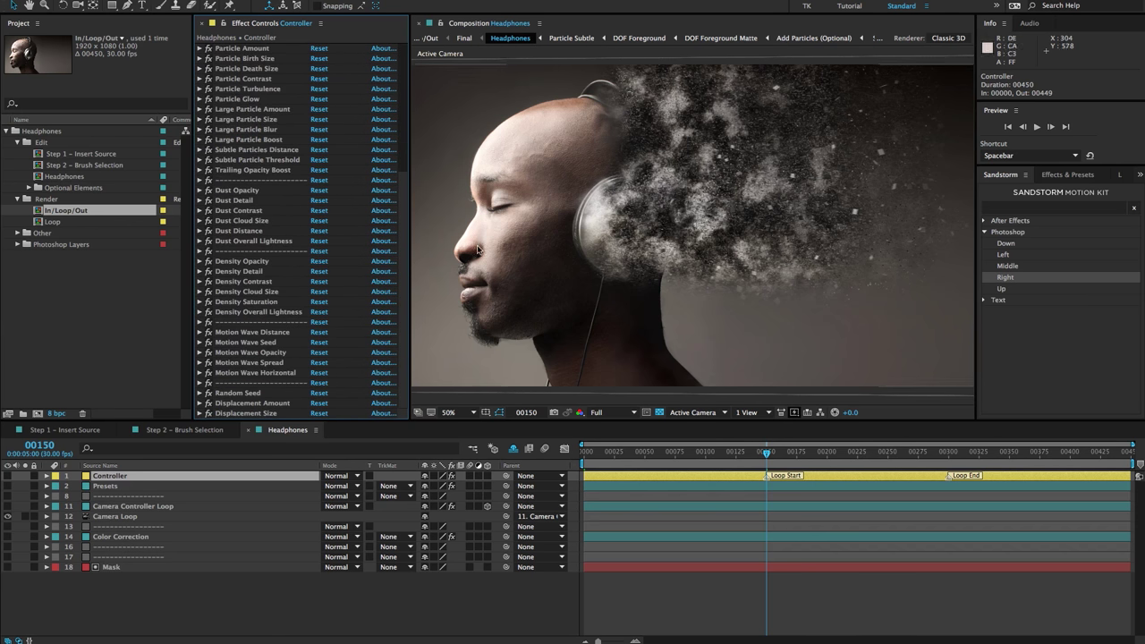
pyautogui.scroll(5, 241, 207)
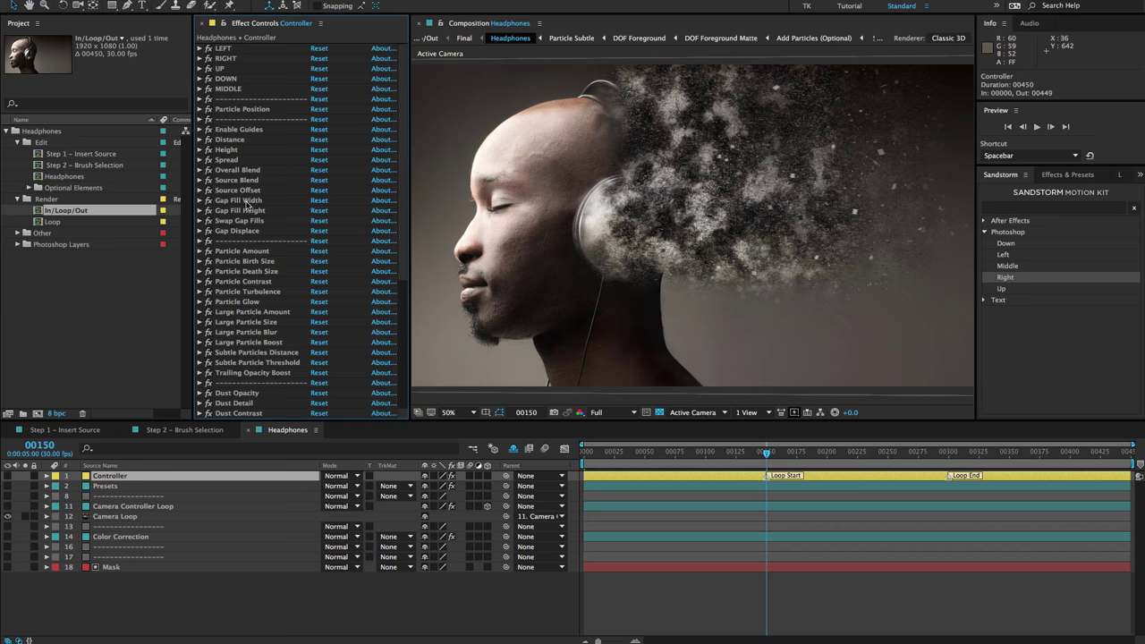
pyautogui.scroll(-10, 247, 202)
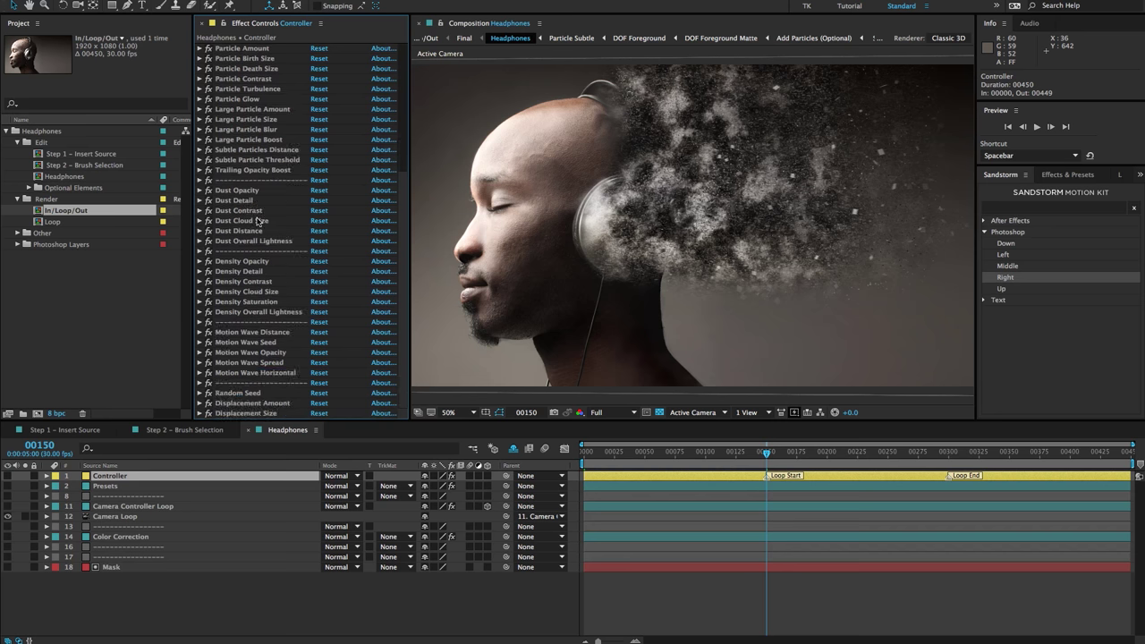
pyautogui.click(259, 296)
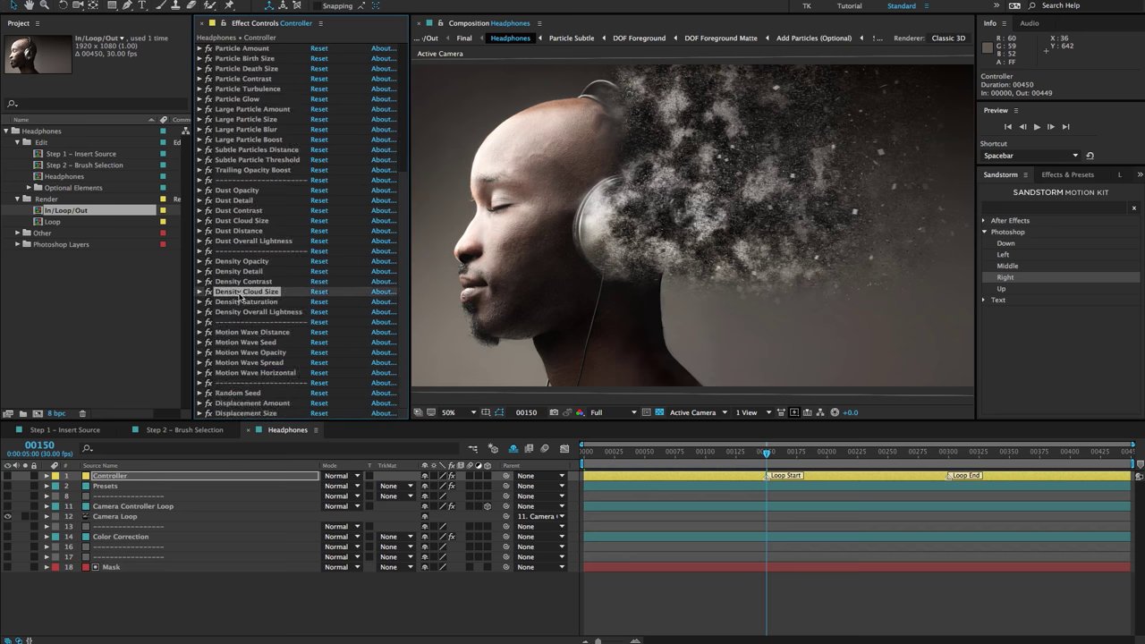
# Inspect the Density Cloud Size slider and collapse the effect again
pyautogui.click(200, 291)
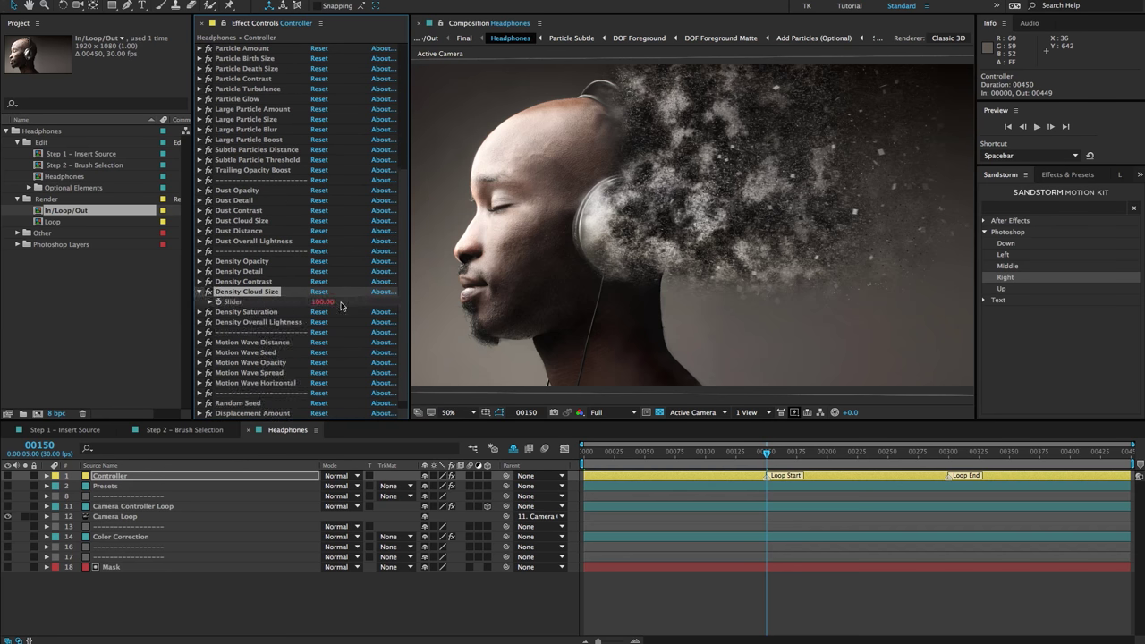
pyautogui.click(199, 292)
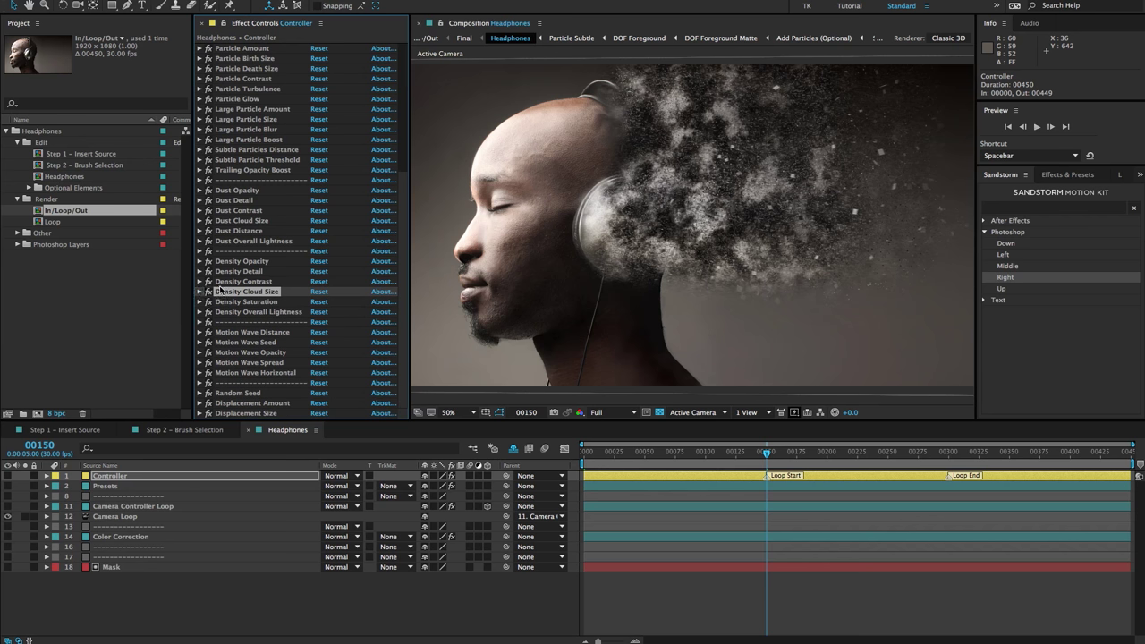
# Select the Presets layer and collapse all of its effects at once, leaving the effects deselected
pyautogui.click(105, 486)
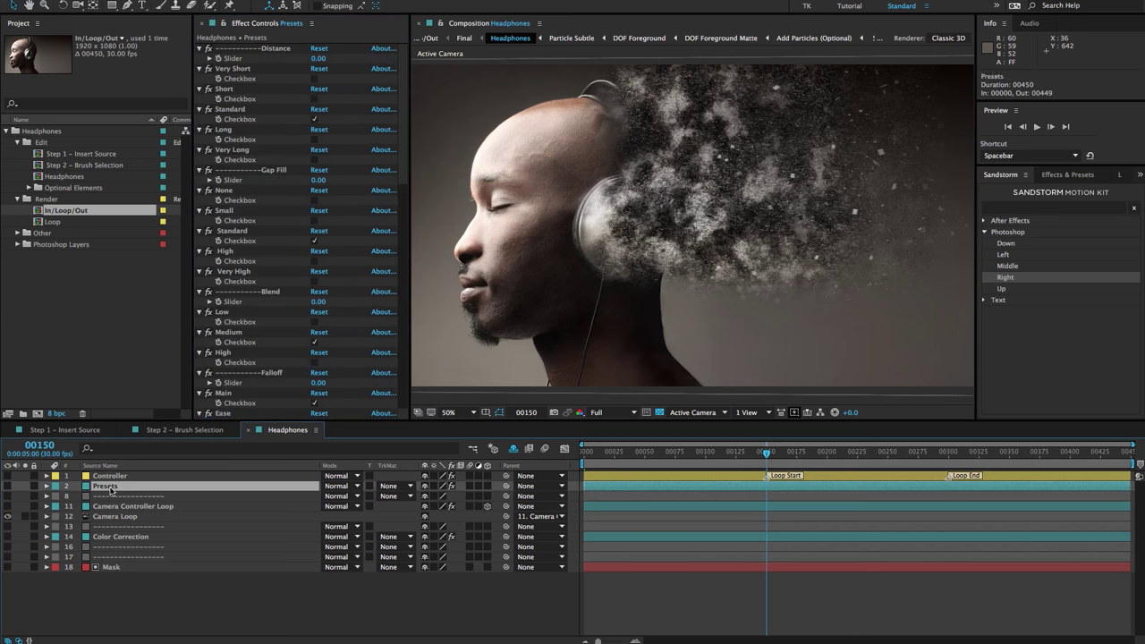
pyautogui.click(239, 292)
pyautogui.hotkey('ctrl', 'a')
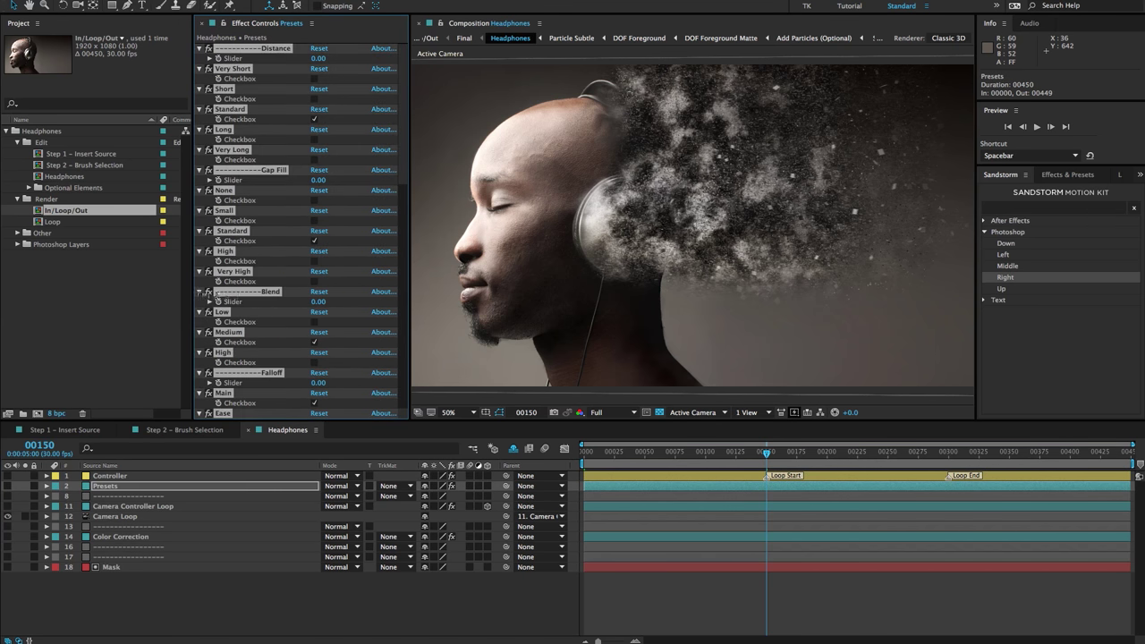
pyautogui.keyDown('ctrl'); pyautogui.click(200, 292); pyautogui.keyUp('ctrl')
pyautogui.click(351, 272)
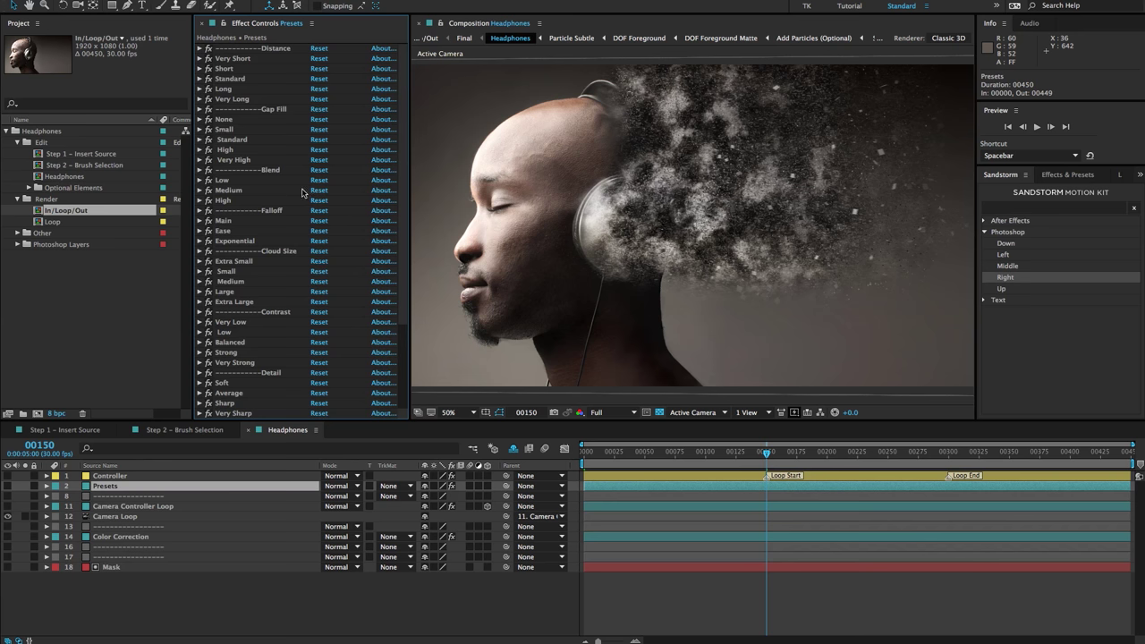
# Look through the Presets layer's groups, from Distance to Misc., and select the Balanced preset in the Contrast group
pyautogui.scroll(-2, 263, 308)
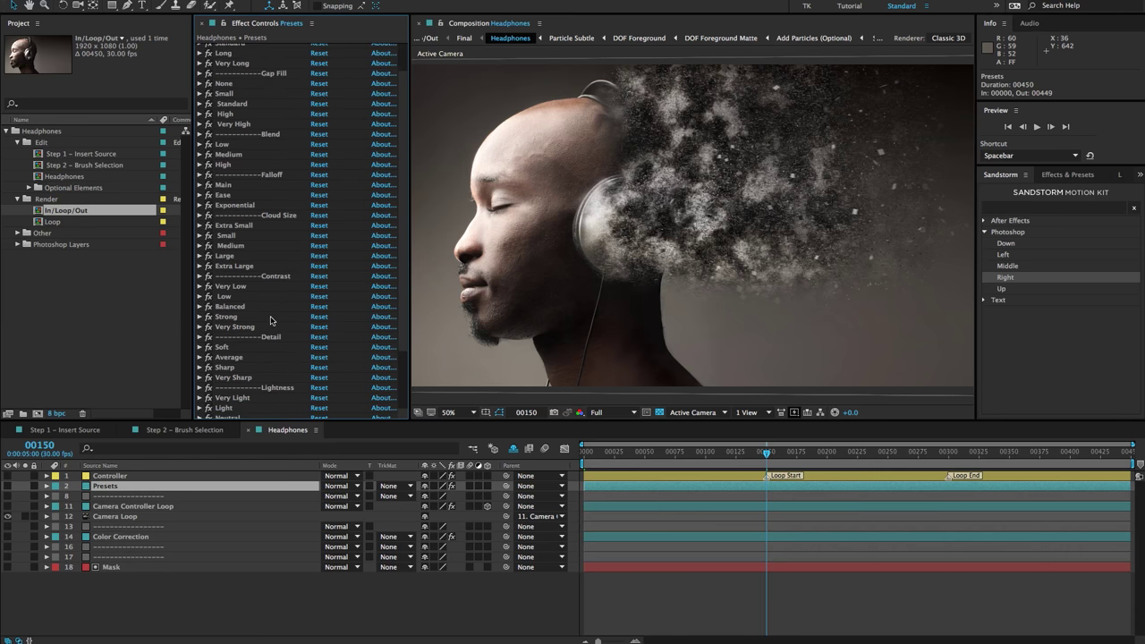
pyautogui.scroll(-4, 271, 320)
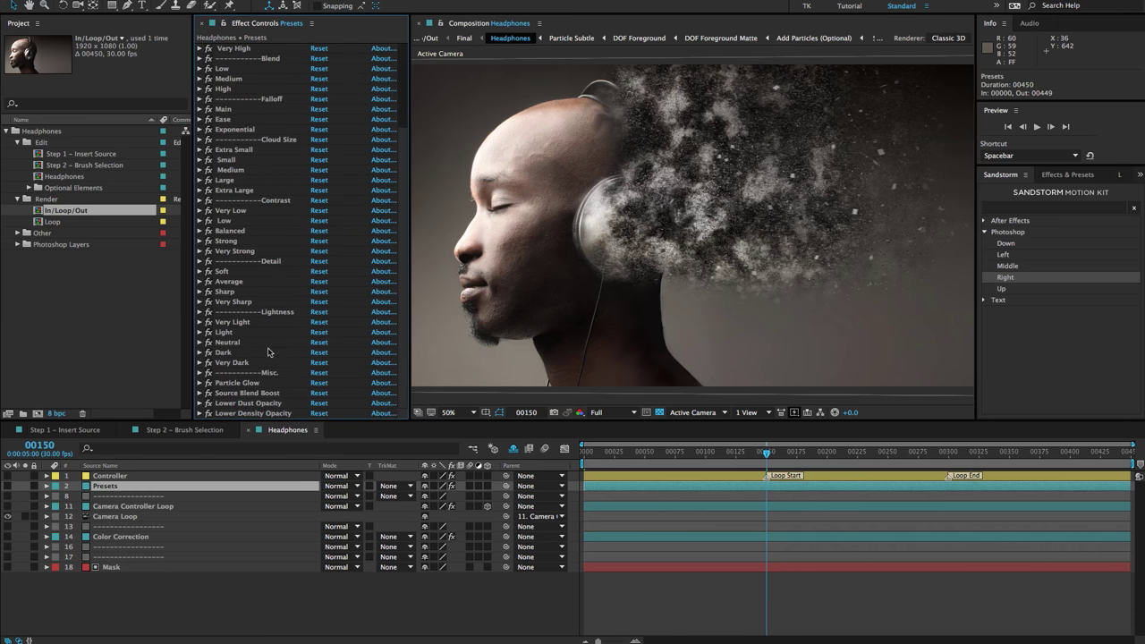
pyautogui.scroll(6, 264, 140)
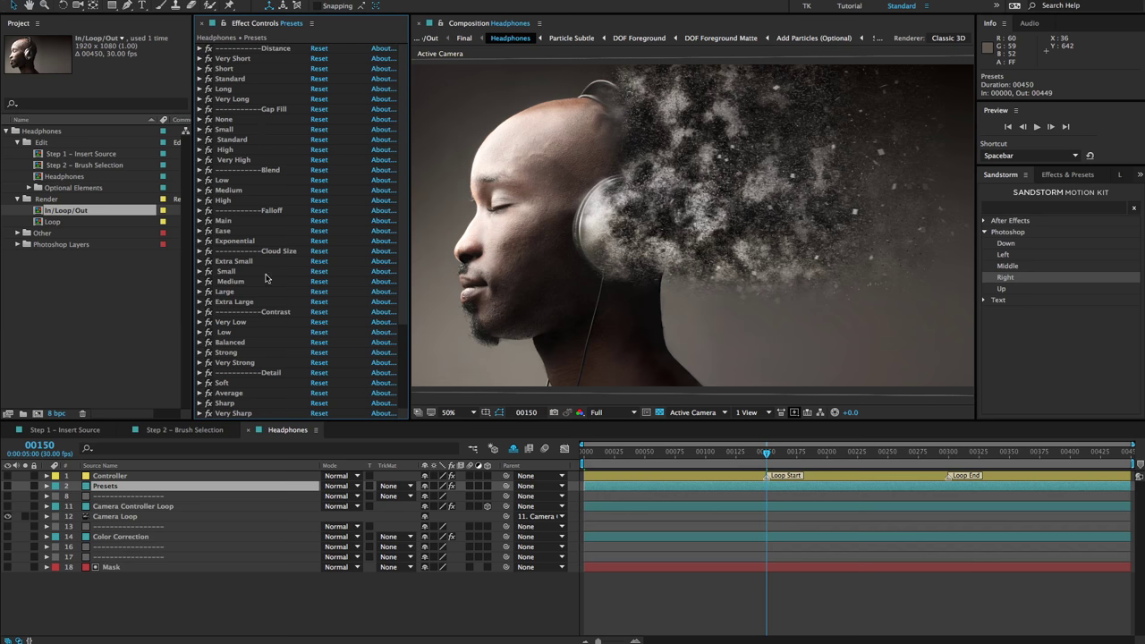
pyautogui.scroll(-1, 267, 279)
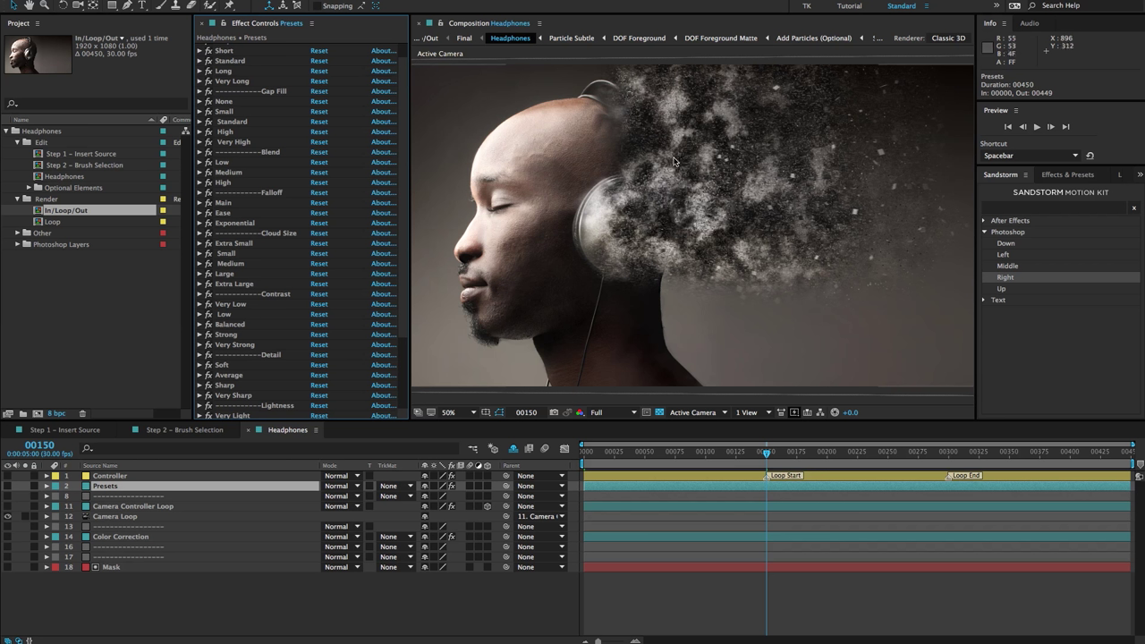
pyautogui.click(231, 324)
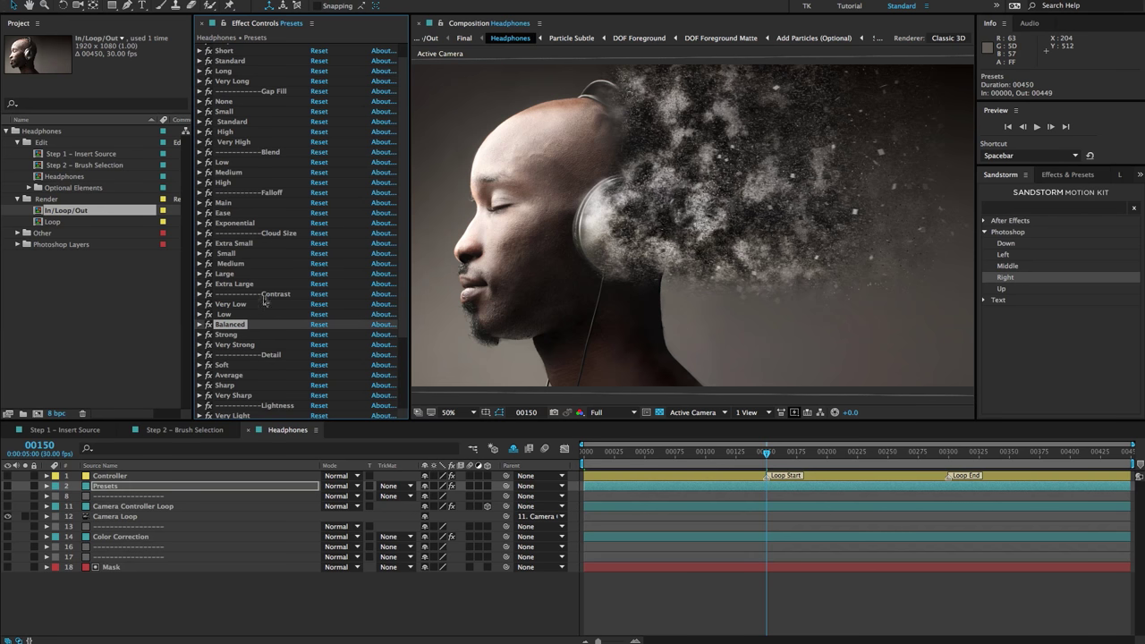
pyautogui.scroll(1, 261, 283)
pyautogui.scroll(-4, 261, 282)
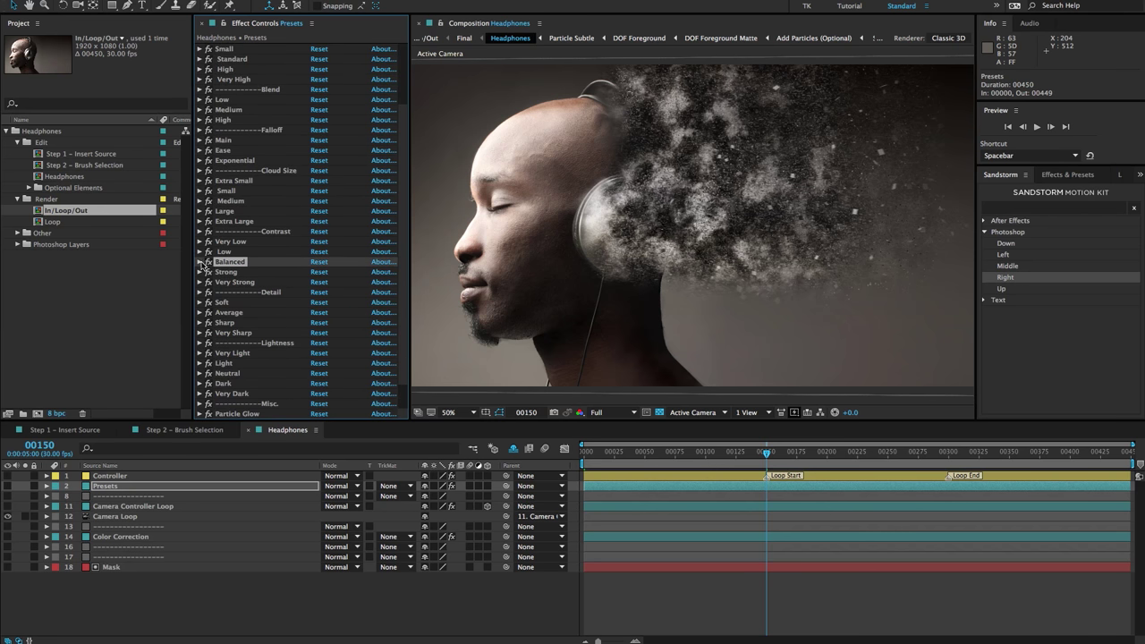
# Disable the Balanced preset and enable Very Low in the Contrast group of the Presets layer
pyautogui.click(199, 262)
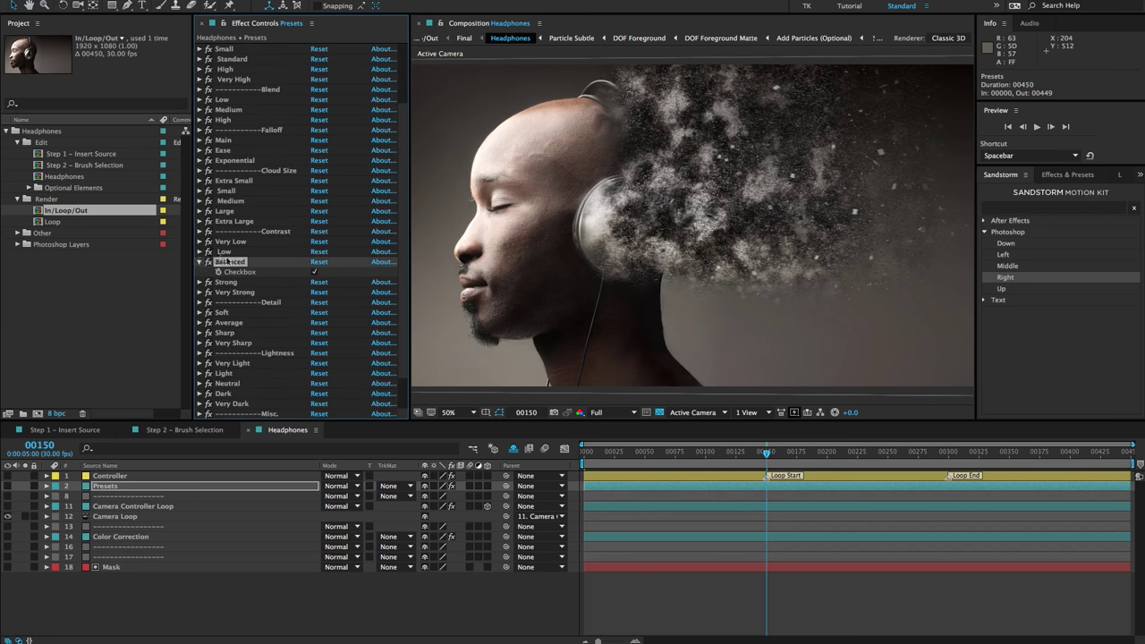
pyautogui.click(239, 204)
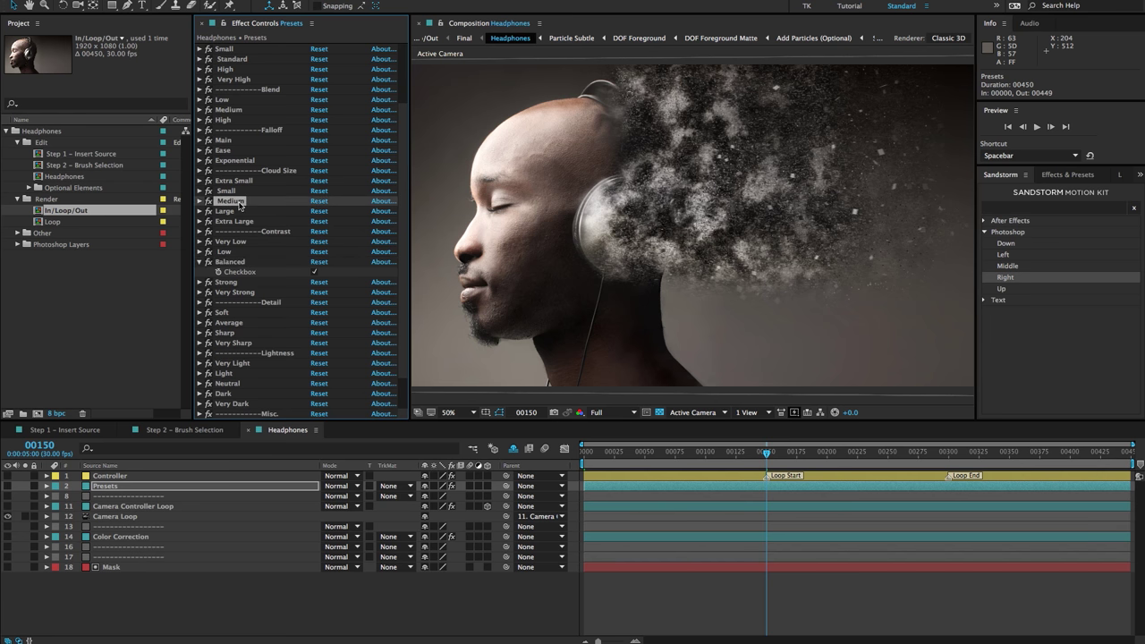
pyautogui.click(239, 262)
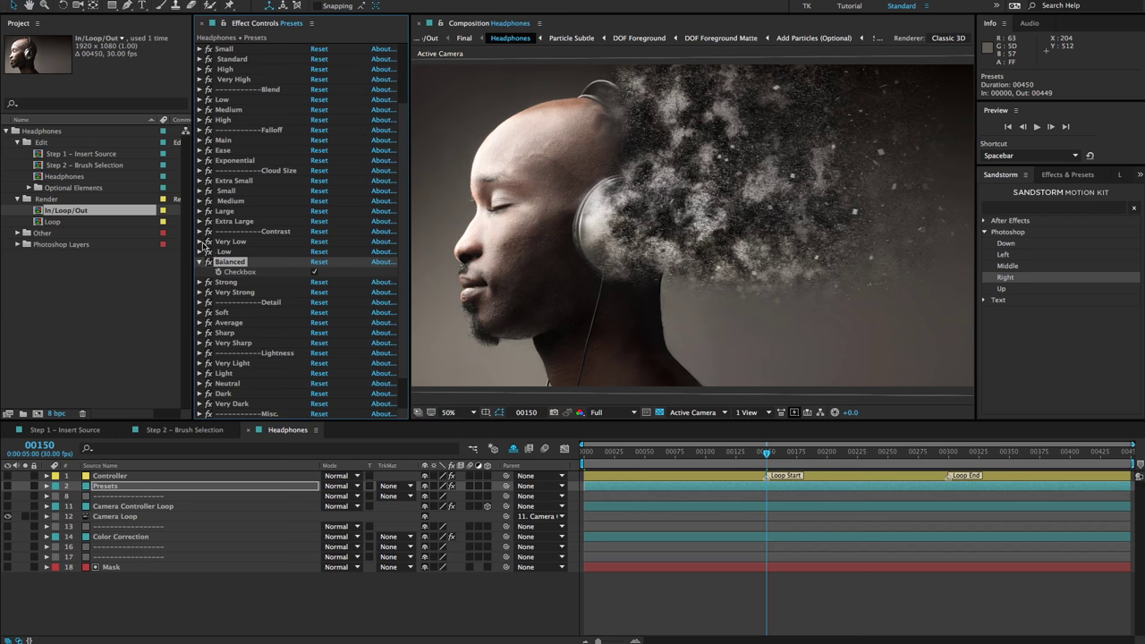
pyautogui.click(200, 241)
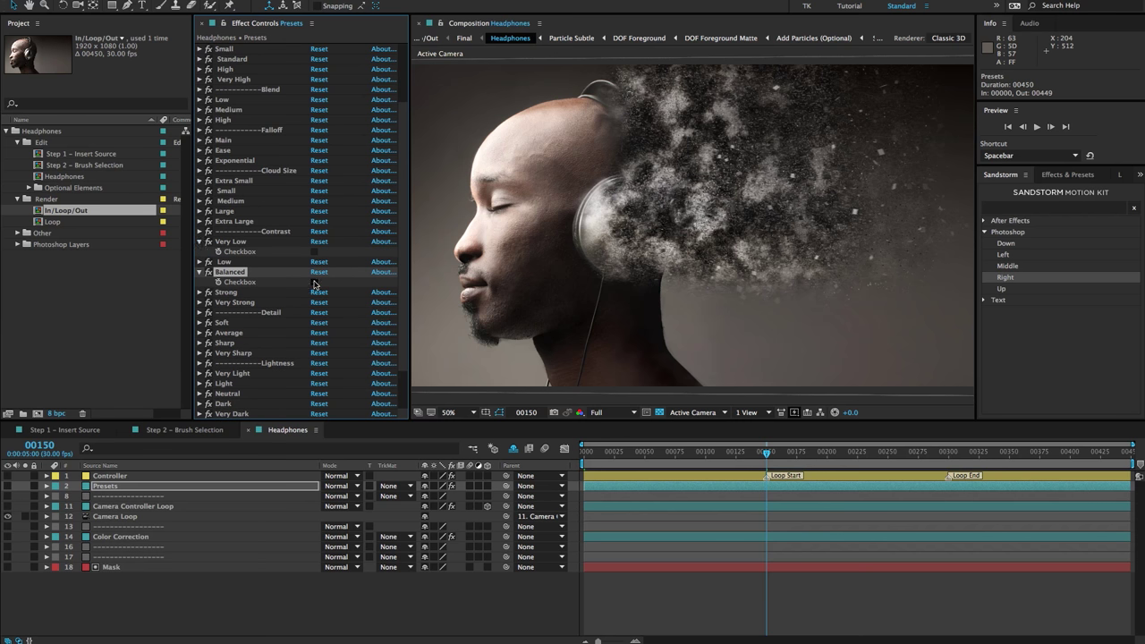
pyautogui.click(314, 251)
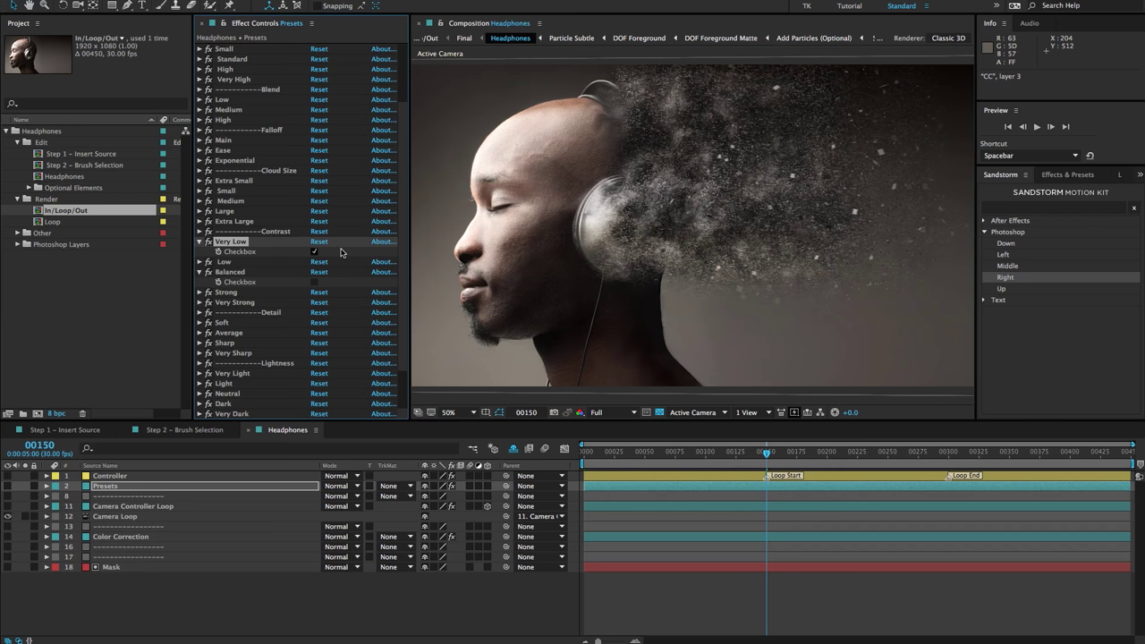
# Collapse the Contrast presets and enable Particle Glow in the Misc. group of the Presets layer
pyautogui.scroll(-1, 340, 253)
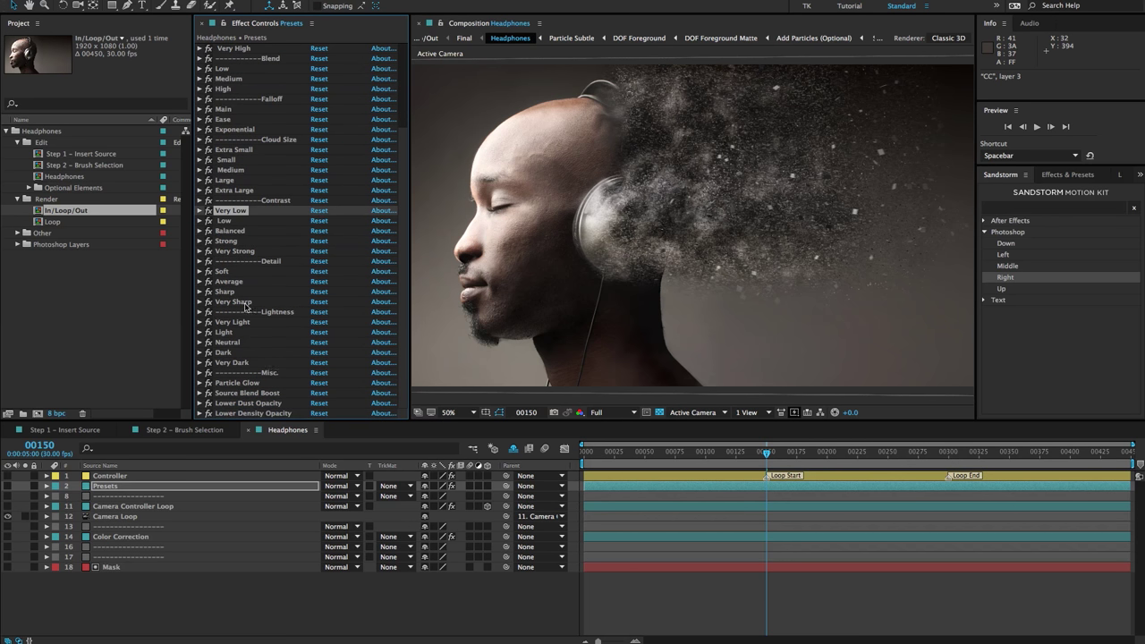
pyautogui.click(256, 384)
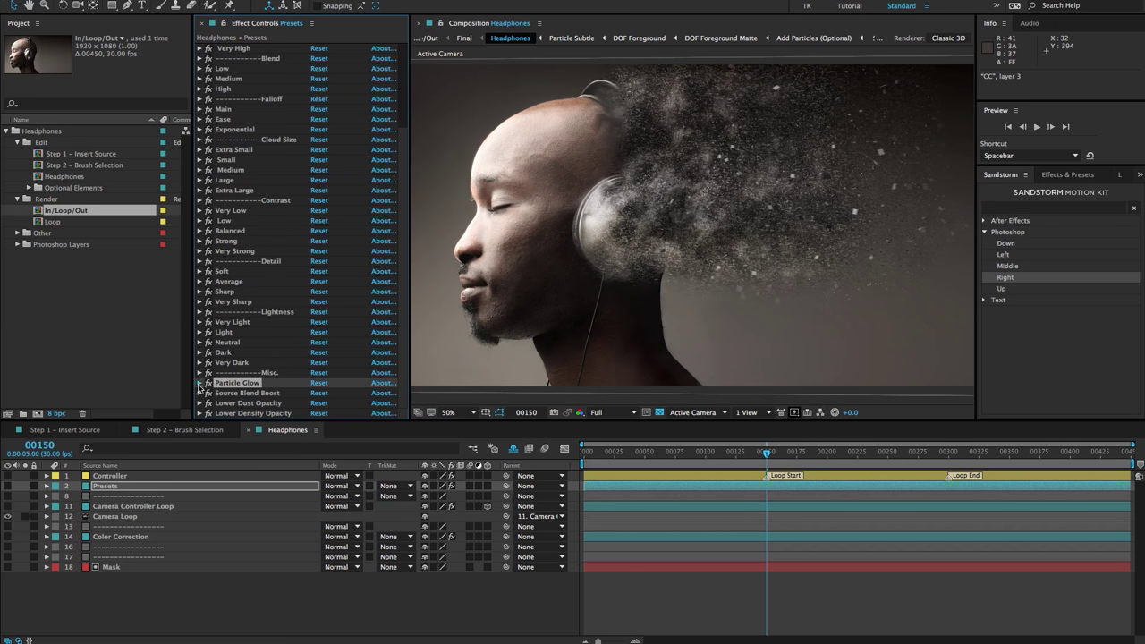
pyautogui.click(199, 383)
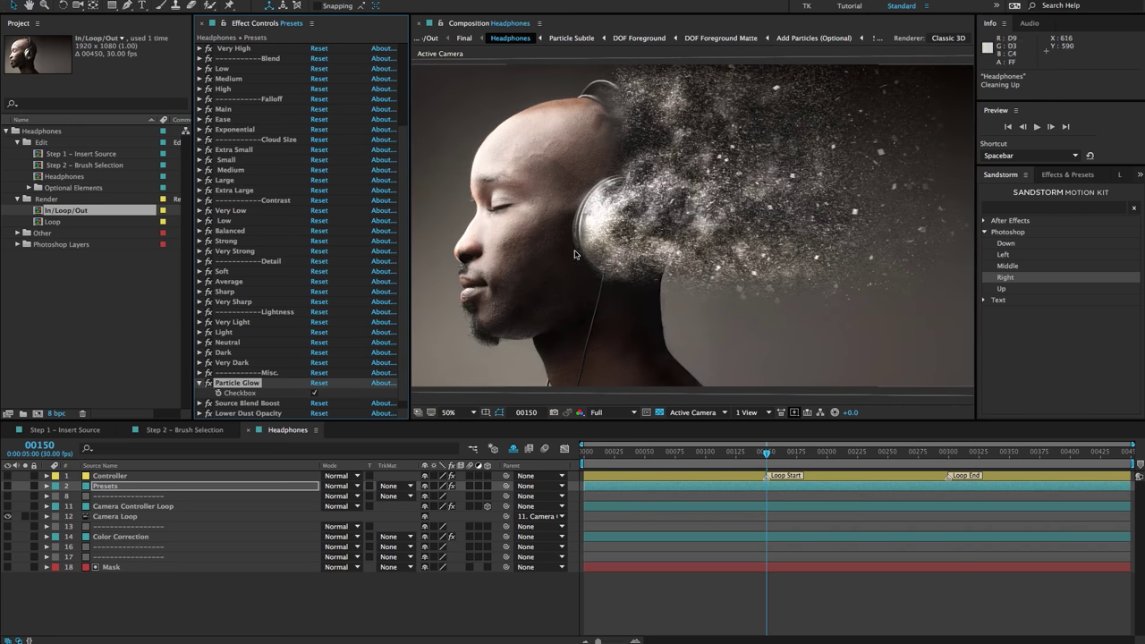
pyautogui.click(270, 601)
# Switch the Headphones timeline's name column from source names to layer names and clear the layer selection
pyautogui.click(115, 496)
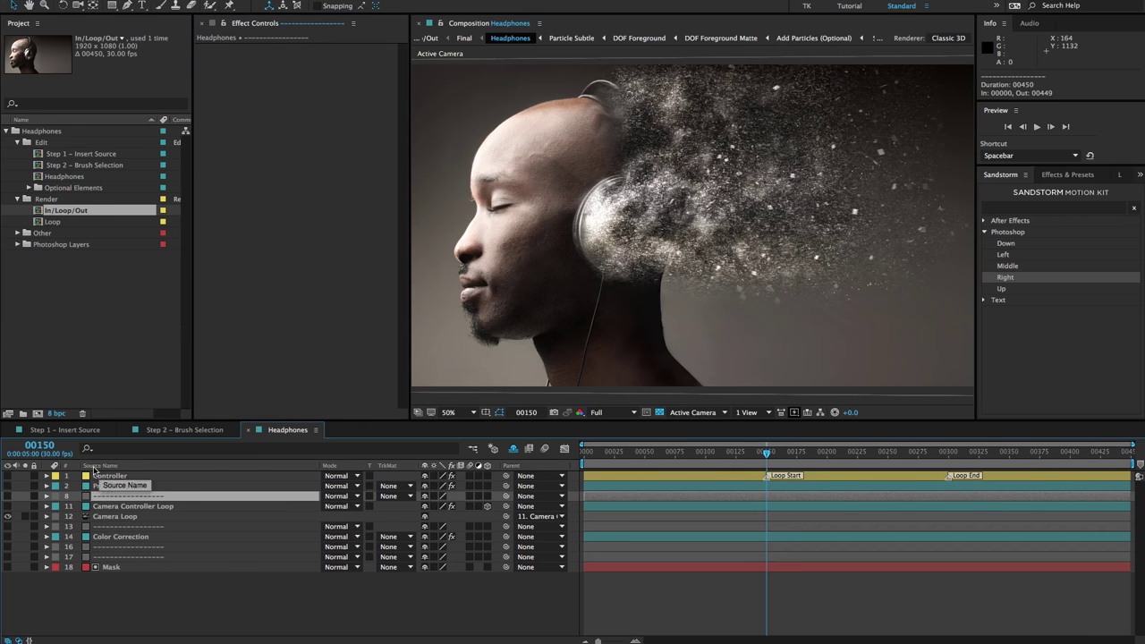
pyautogui.click(97, 466)
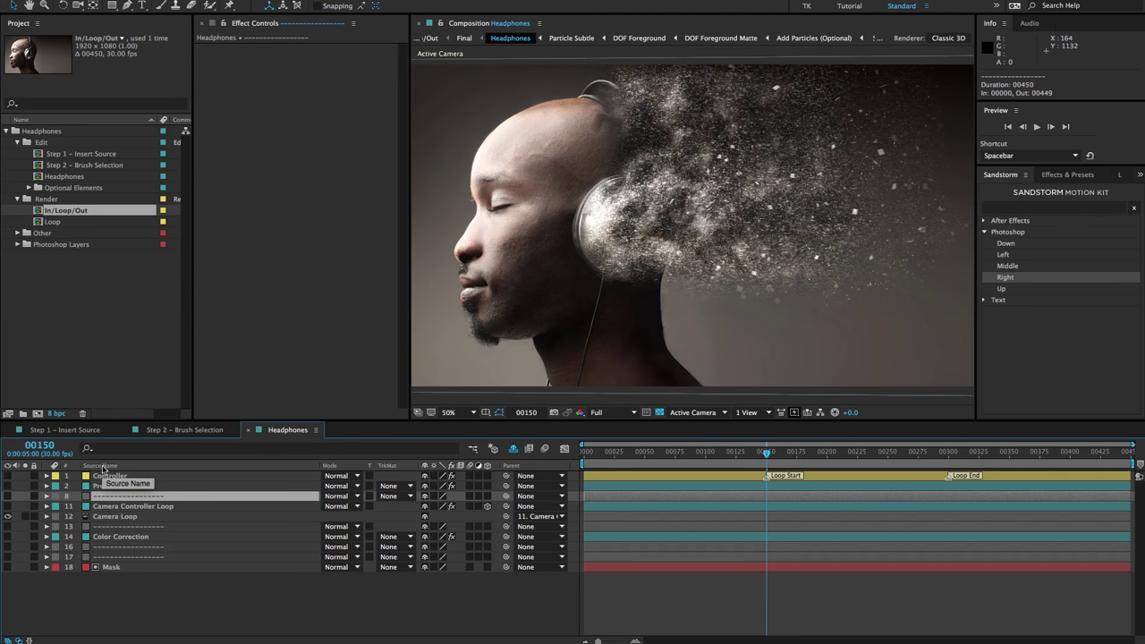
pyautogui.press('F2')
# Select the Camera Controller Loop layer and collapse all of its effects at once
pyautogui.click(149, 507)
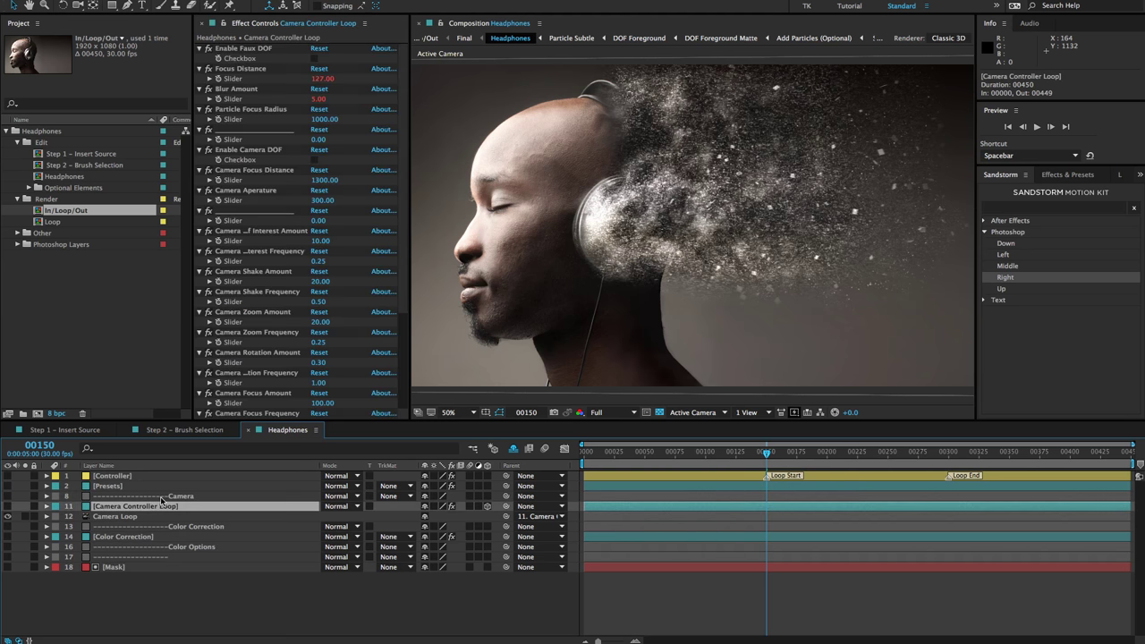
pyautogui.click(150, 517)
pyautogui.click(155, 507)
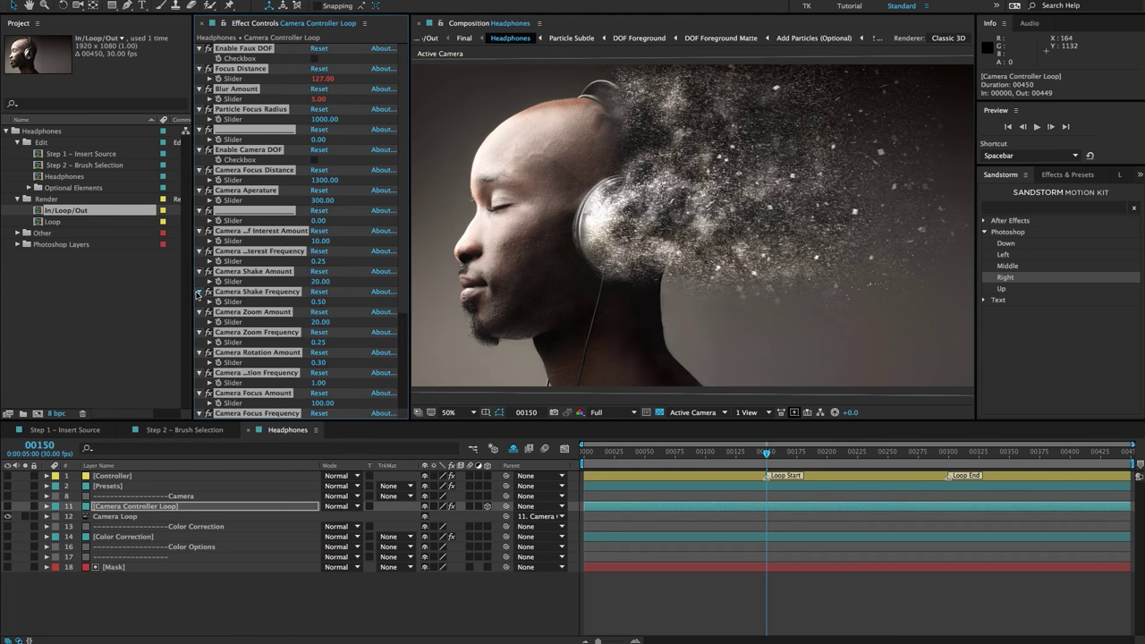
pyautogui.keyDown('ctrl'); pyautogui.click(199, 292); pyautogui.keyUp('ctrl')
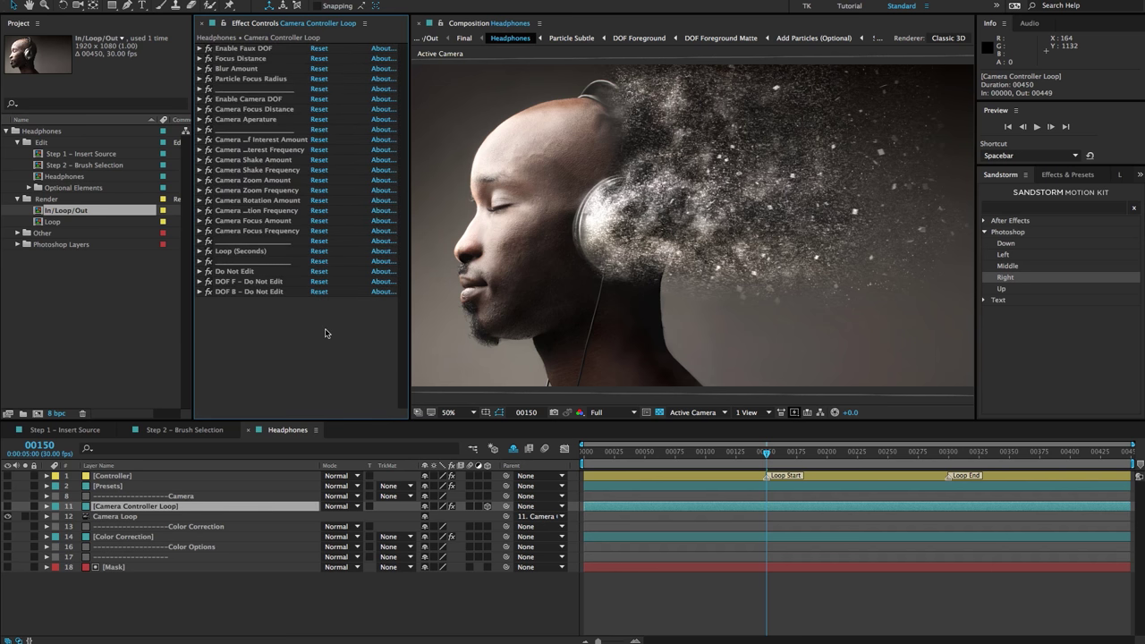
# Set all Camera Controller Loop movement sliders, from the point of interest amount through Camera Focus Frequency, to 0 together
pyautogui.click(279, 232)
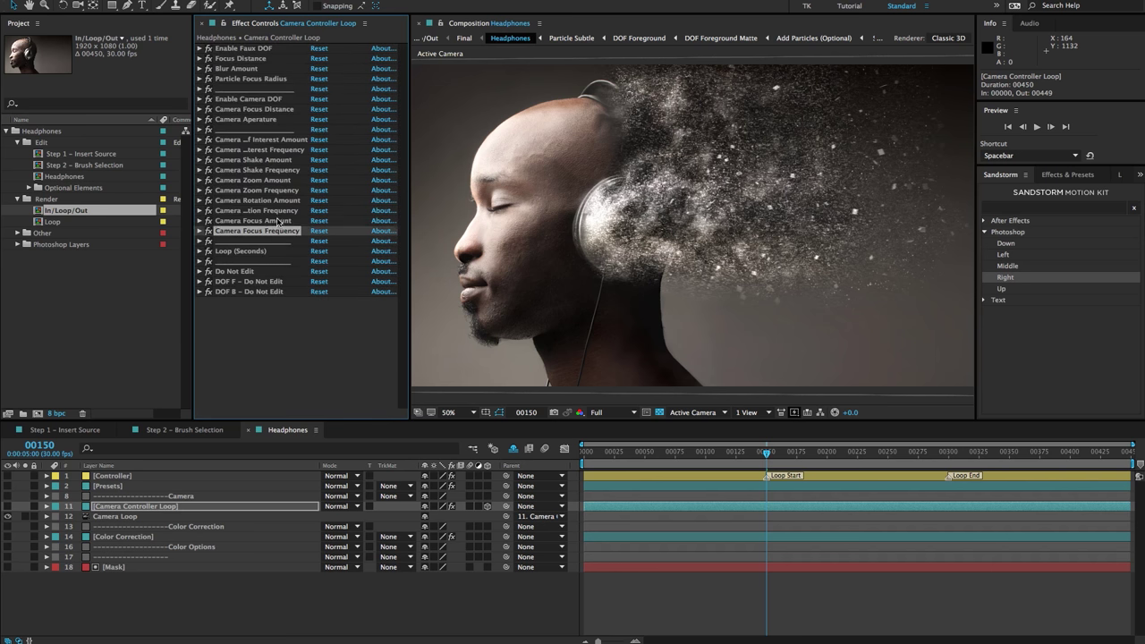
pyautogui.keyDown('shift'); pyautogui.click(271, 142); pyautogui.keyUp('shift')
pyautogui.click(199, 139)
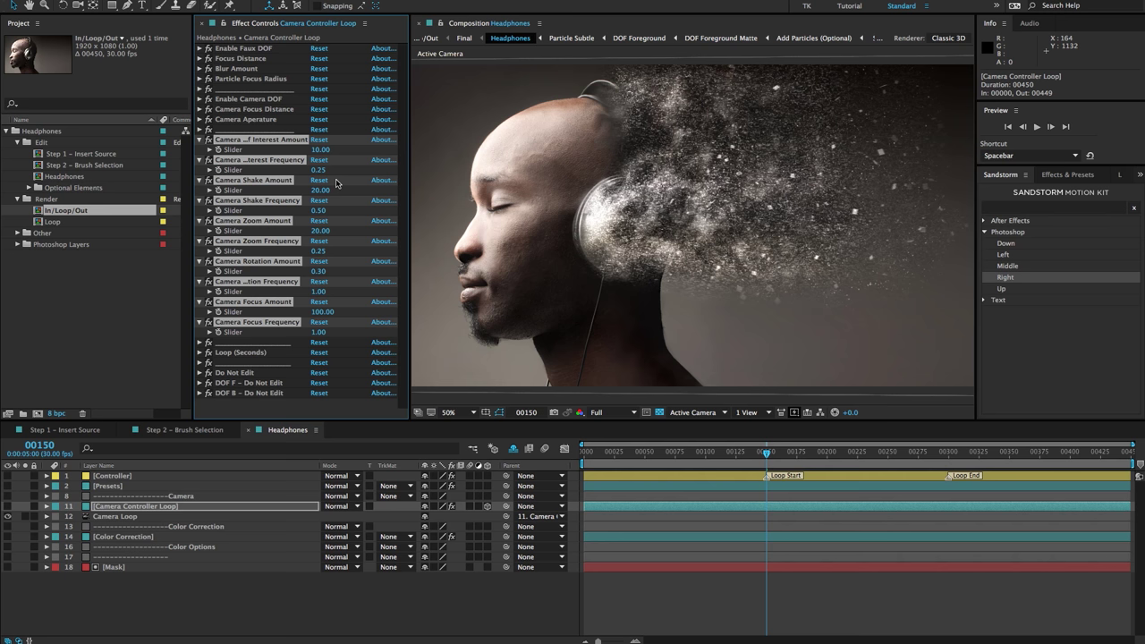
pyautogui.click(323, 149)
pyautogui.write('0')
pyautogui.press('Tab')
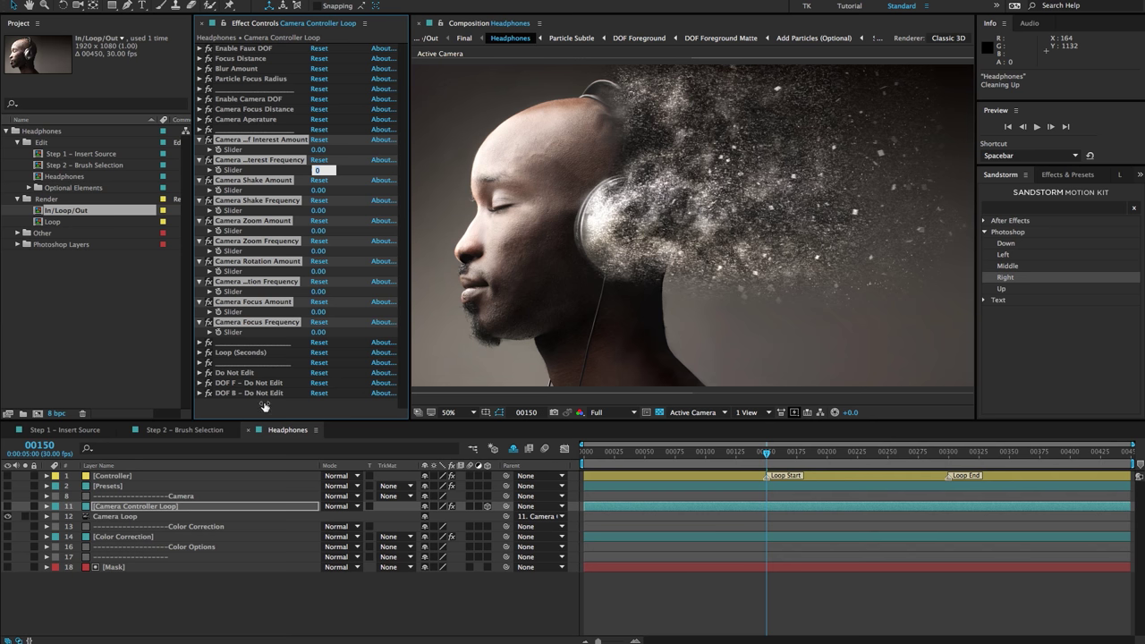
pyautogui.click(268, 410)
# Inspect the Color Correction layer's effect settings and leave all layers deselected
pyautogui.click(143, 537)
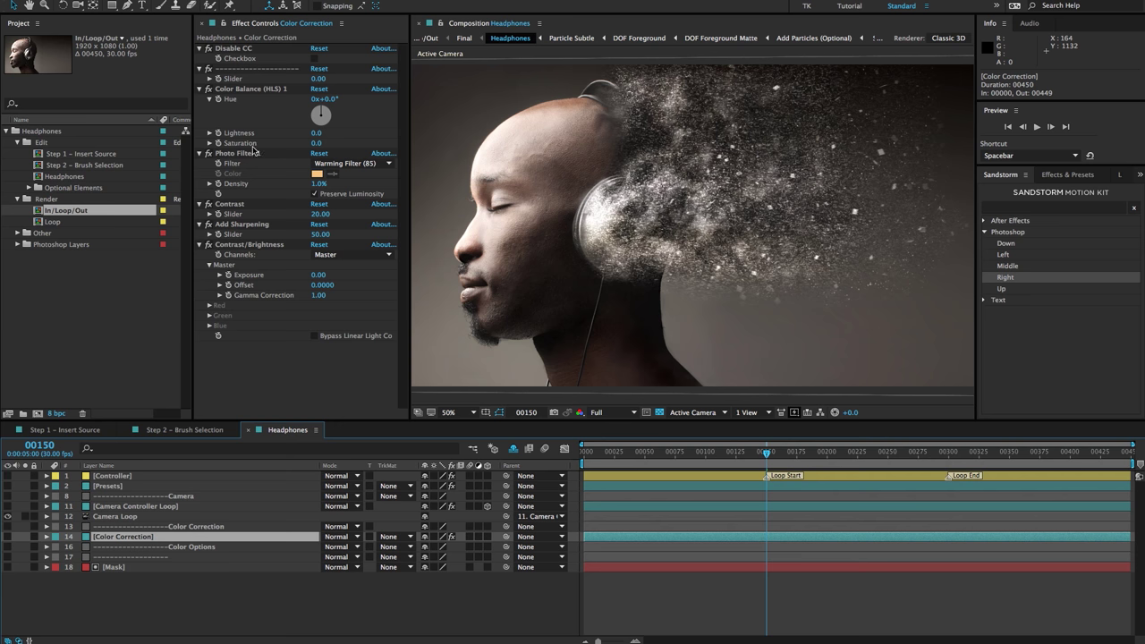
pyautogui.click(198, 587)
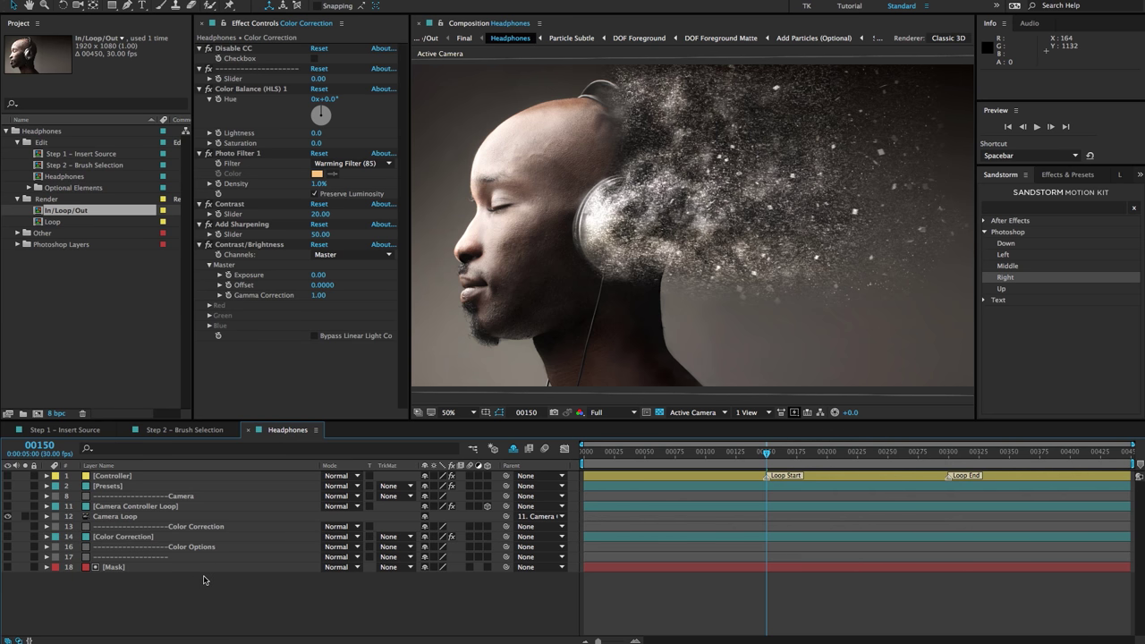
# Import Color Options.aep into the project from the Sandstorm Motion Kit's Assets/Color Options folder
pyautogui.click(87, 348)
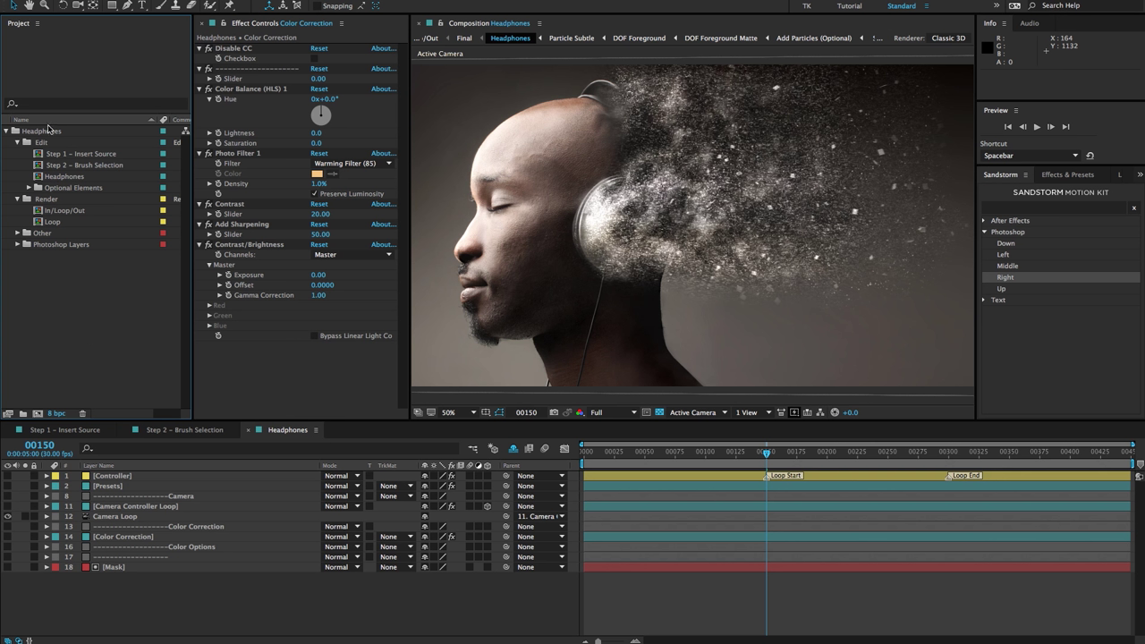
pyautogui.doubleClick(89, 296)
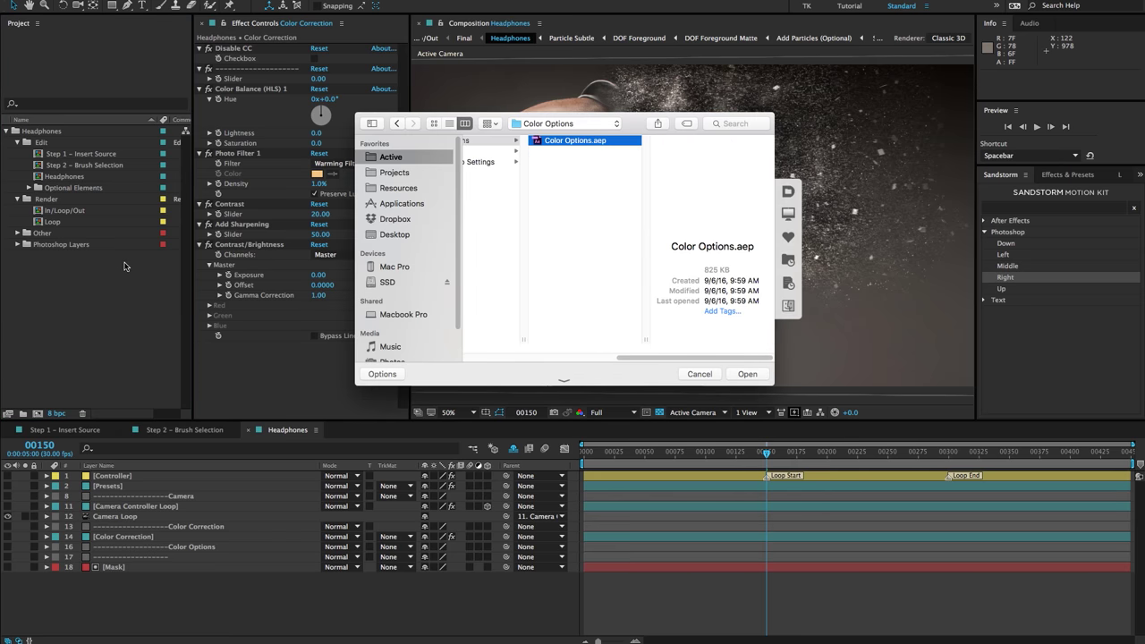
pyautogui.click(413, 158)
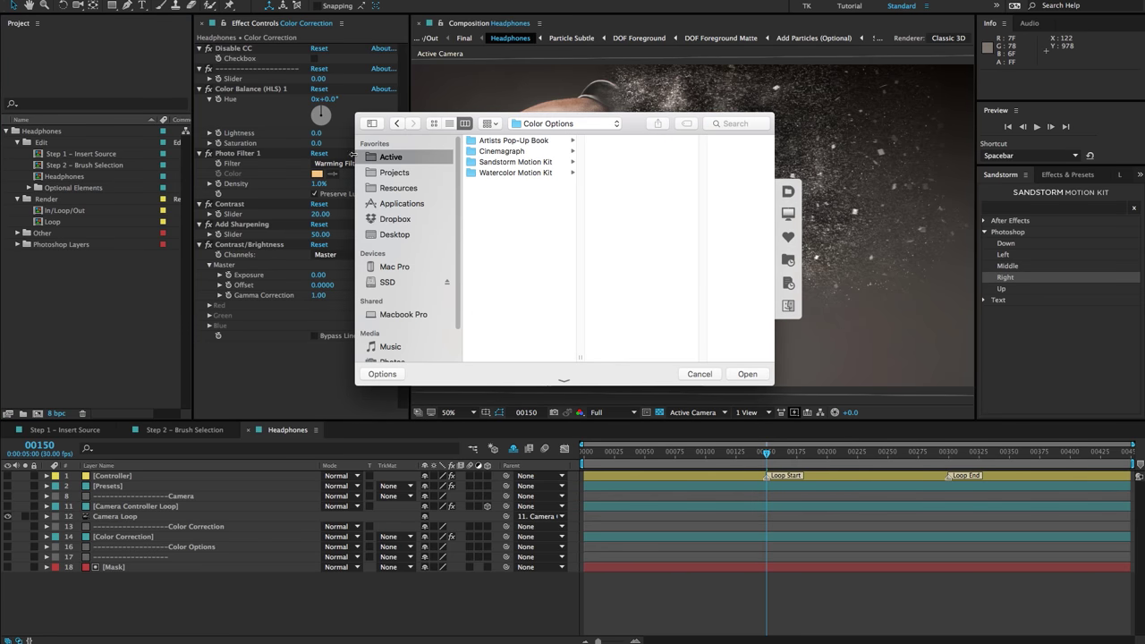
pyautogui.click(504, 168)
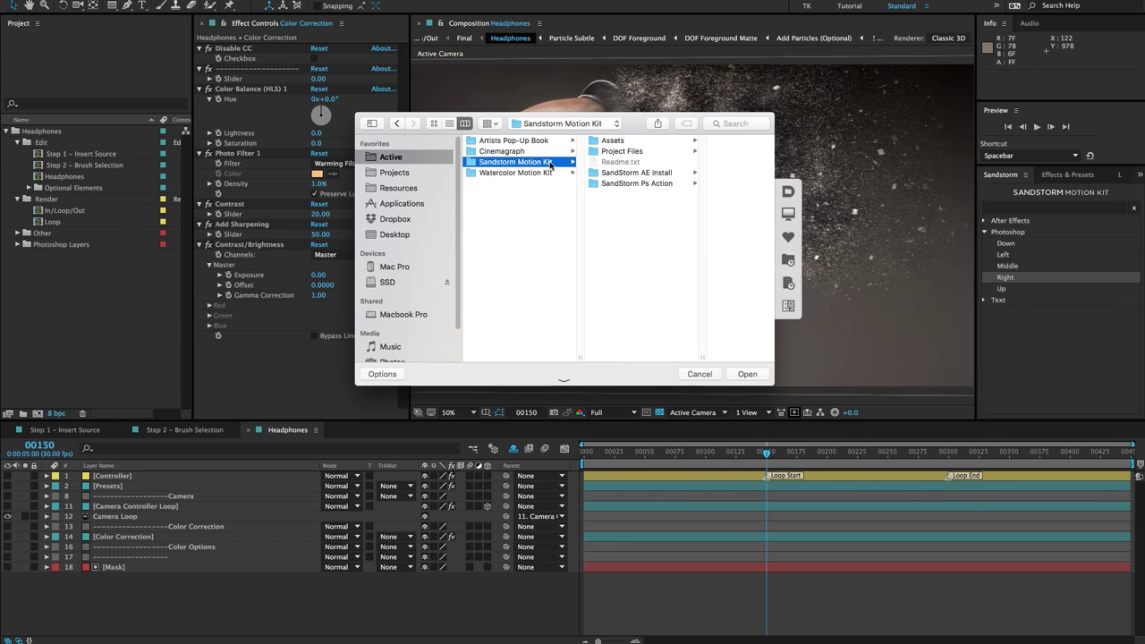
pyautogui.click(621, 142)
pyautogui.click(698, 145)
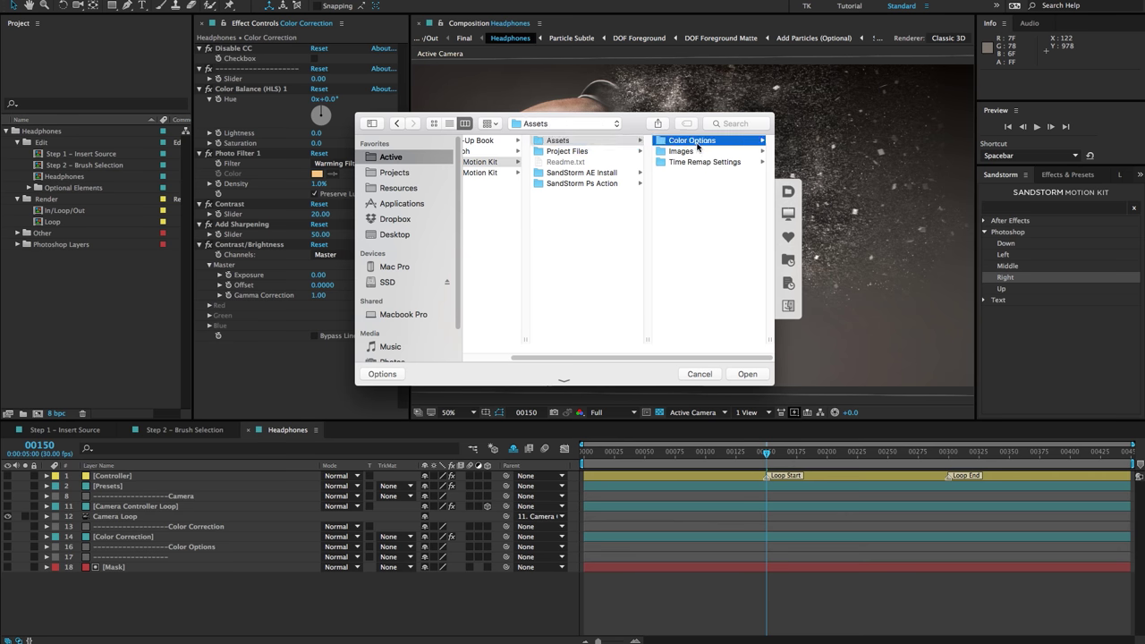
pyautogui.click(698, 143)
pyautogui.click(747, 374)
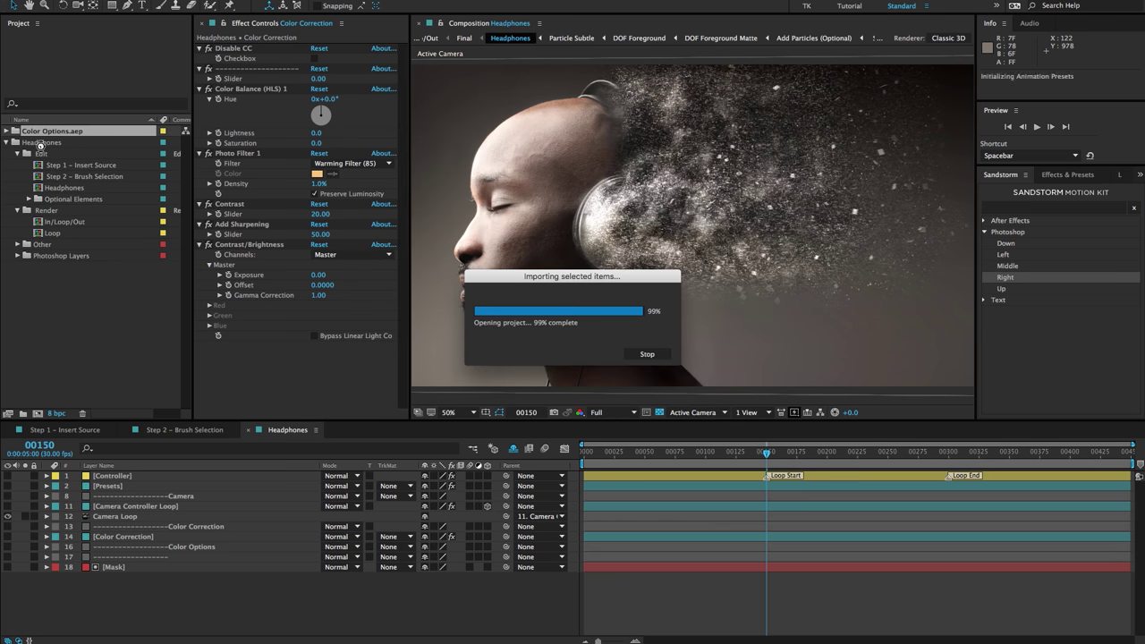
# Place Color Option 1 directly below the Color Options divider layer in the Headphones composition and turn on its collapse transformations switch
pyautogui.click(6, 131)
pyautogui.click(48, 141)
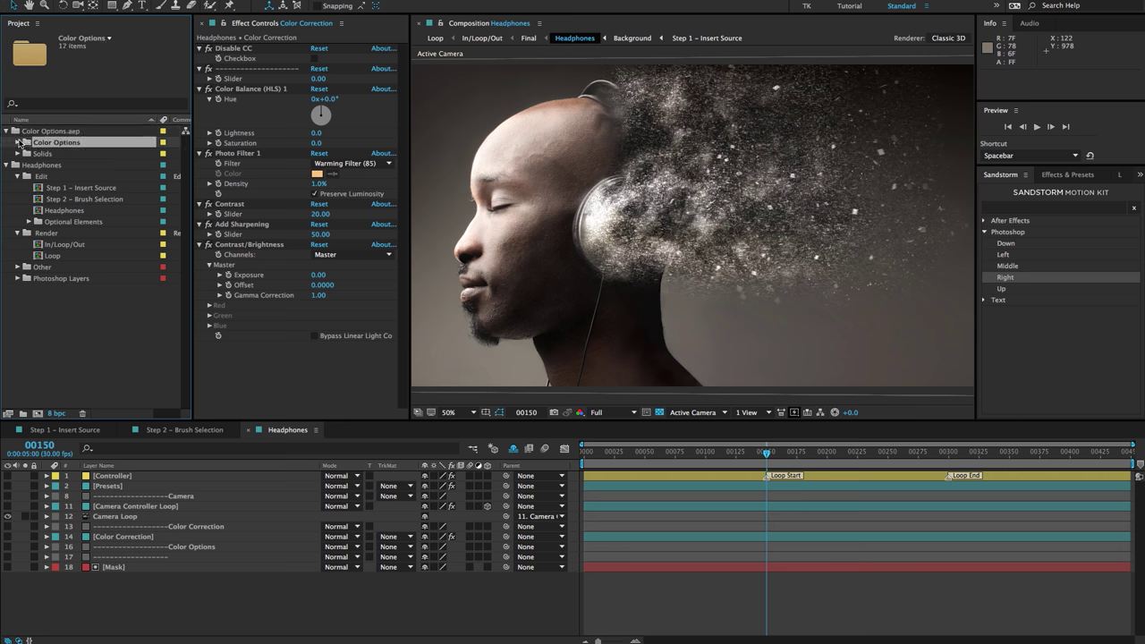
pyautogui.click(22, 142)
pyautogui.moveTo(57, 153); pyautogui.dragTo(138, 556)
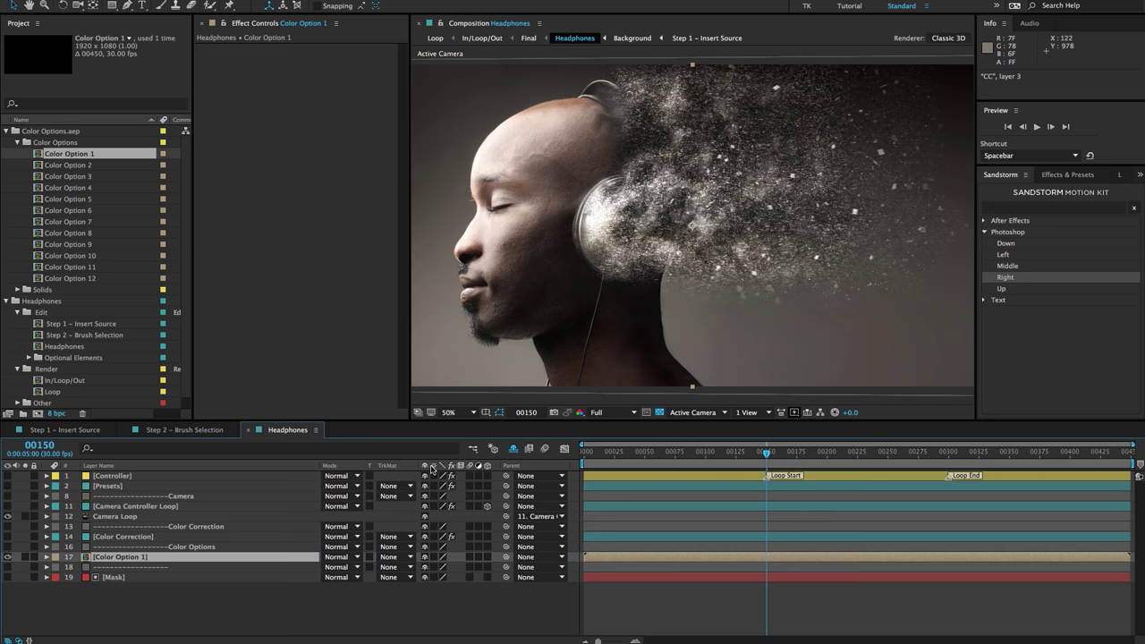
pyautogui.click(436, 558)
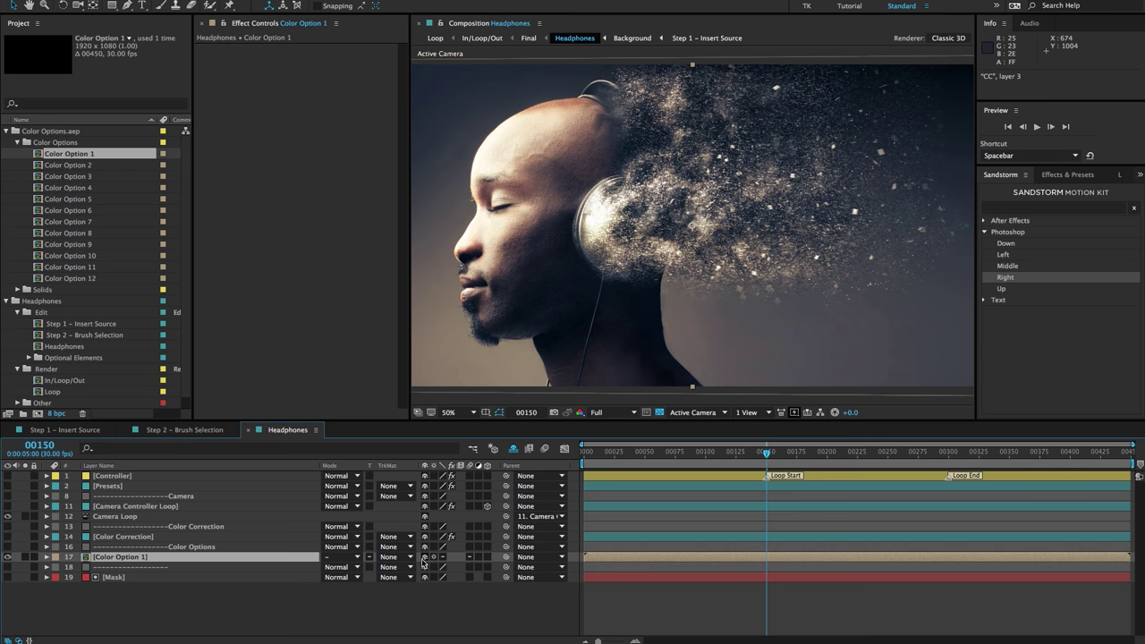
pyautogui.click(108, 626)
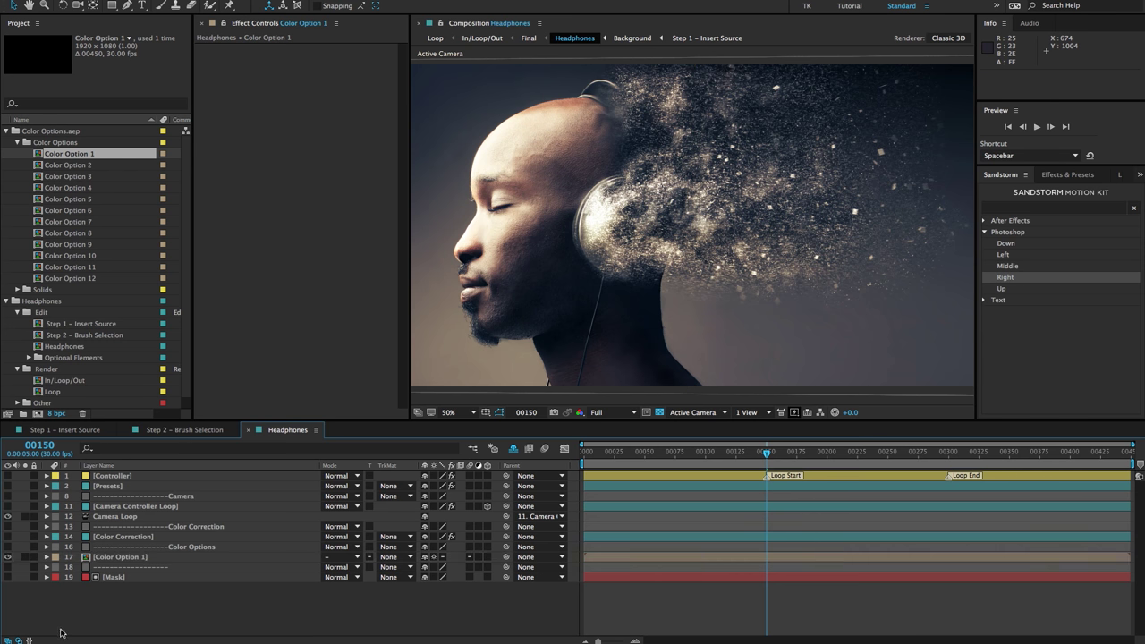
pyautogui.click(7, 640)
pyautogui.click(7, 639)
pyautogui.click(70, 188)
pyautogui.keyDown('shift'); pyautogui.click(70, 198); pyautogui.keyUp('shift')
pyautogui.moveTo(70, 199); pyautogui.dragTo(89, 182)
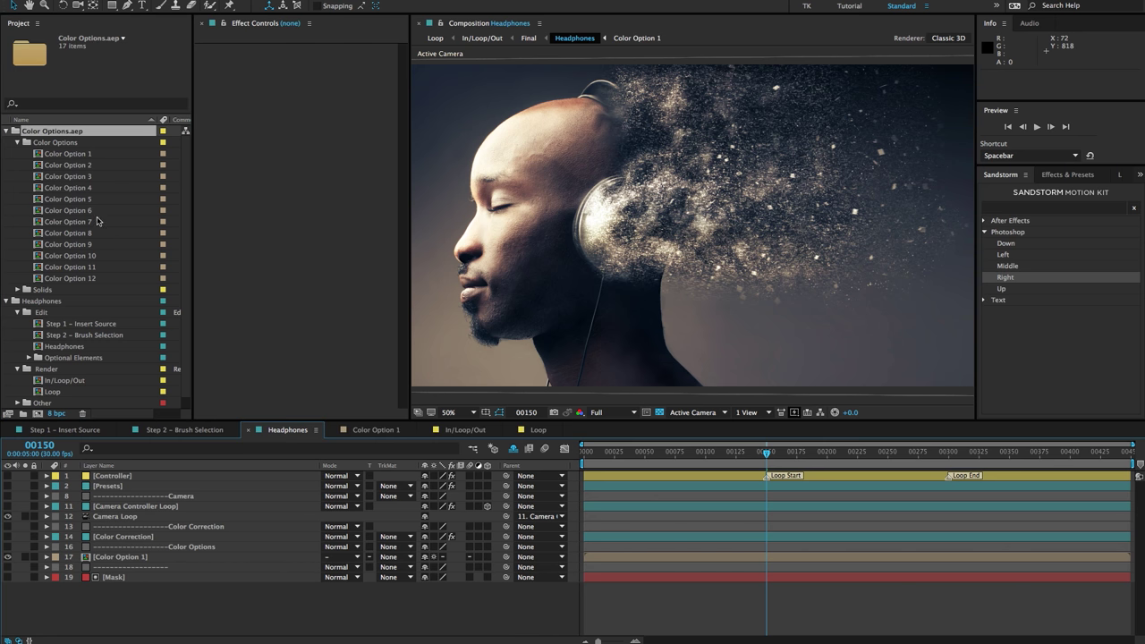
# Collapse the Color Options.aep and Headphones folders in the project
pyautogui.click(33, 134)
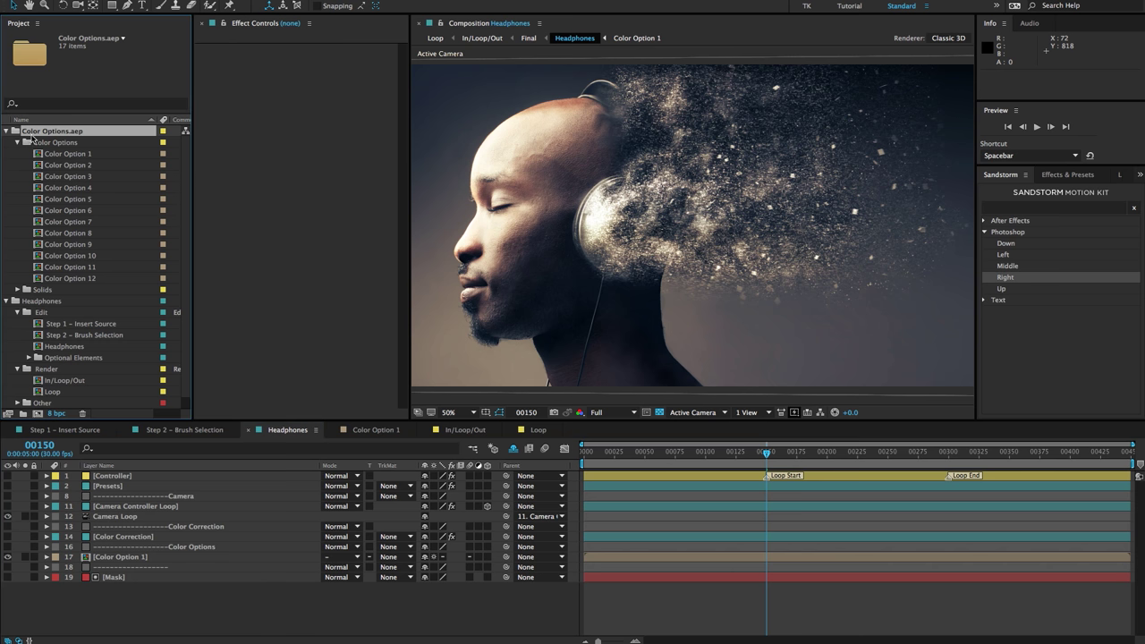
pyautogui.click(6, 132)
pyautogui.click(8, 143)
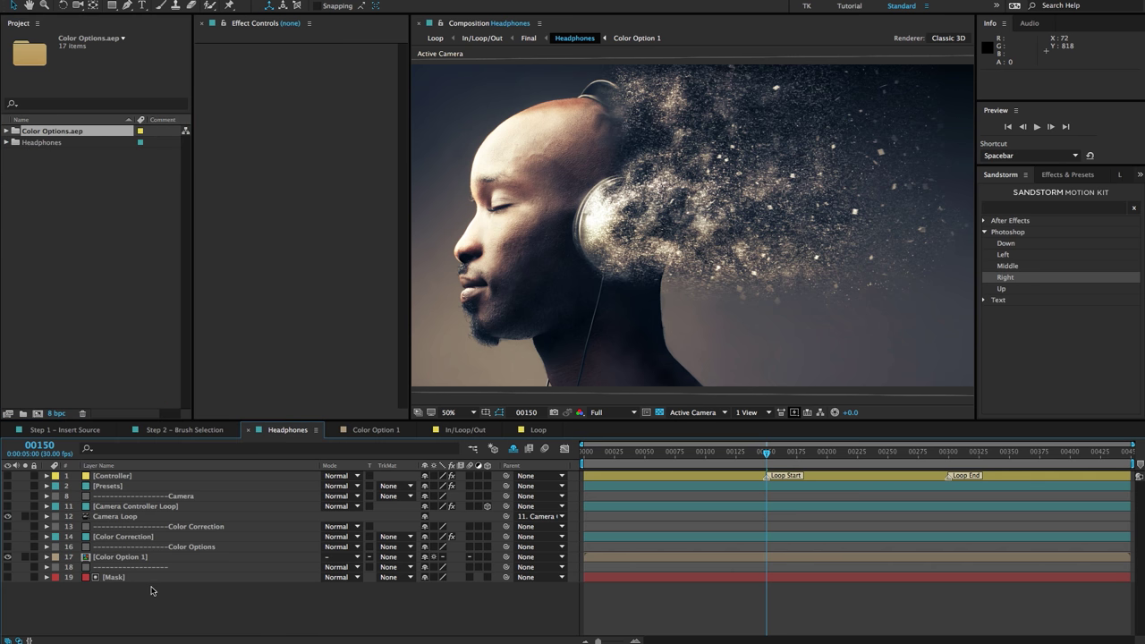
# Draw a closed, curved Pen mask on the Mask layer around the man's head and the nearer particles
pyautogui.click(121, 577)
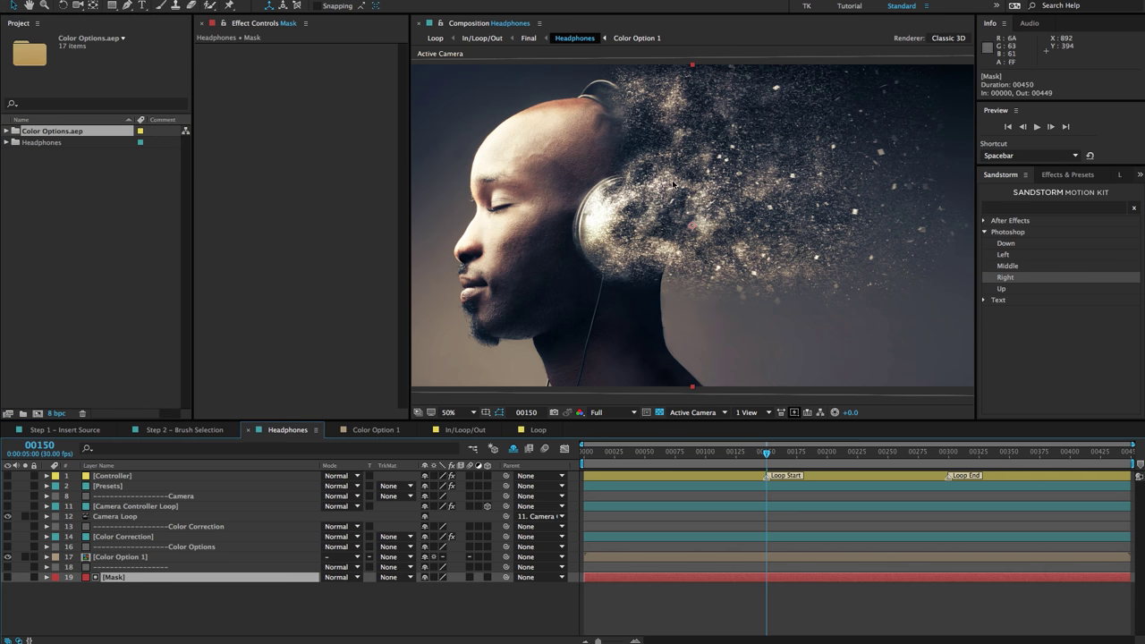
pyautogui.press('g')
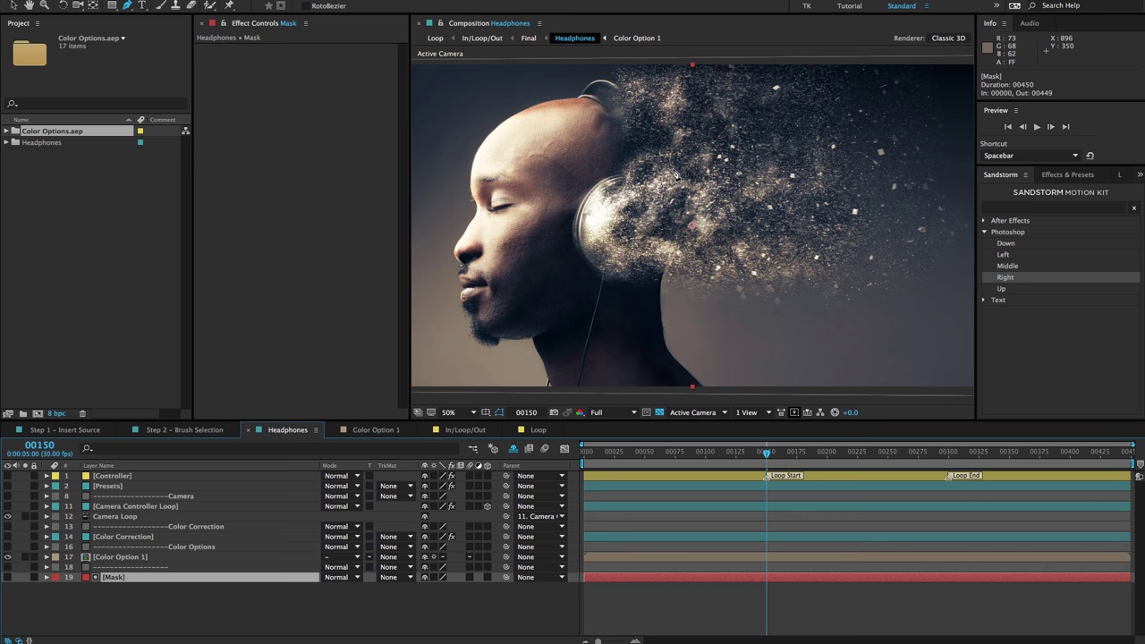
pyautogui.press(',')
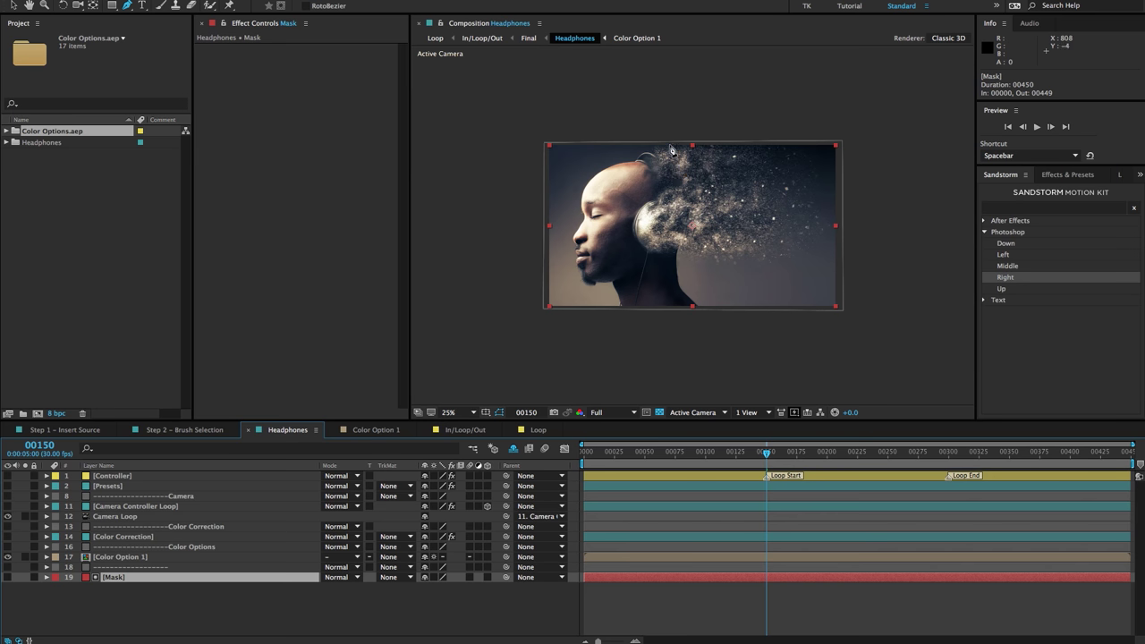
pyautogui.click(660, 121)
pyautogui.click(735, 166)
pyautogui.click(750, 247)
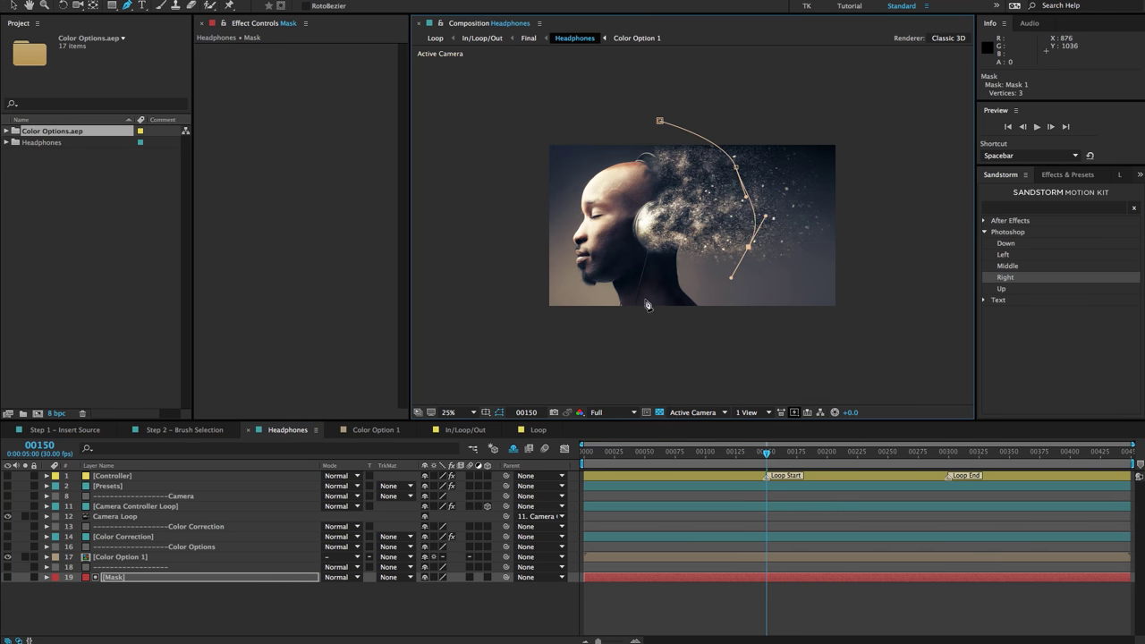
pyautogui.click(659, 299)
pyautogui.click(582, 275)
pyautogui.click(571, 180)
pyautogui.click(613, 119)
pyautogui.click(660, 122)
pyautogui.press('.')
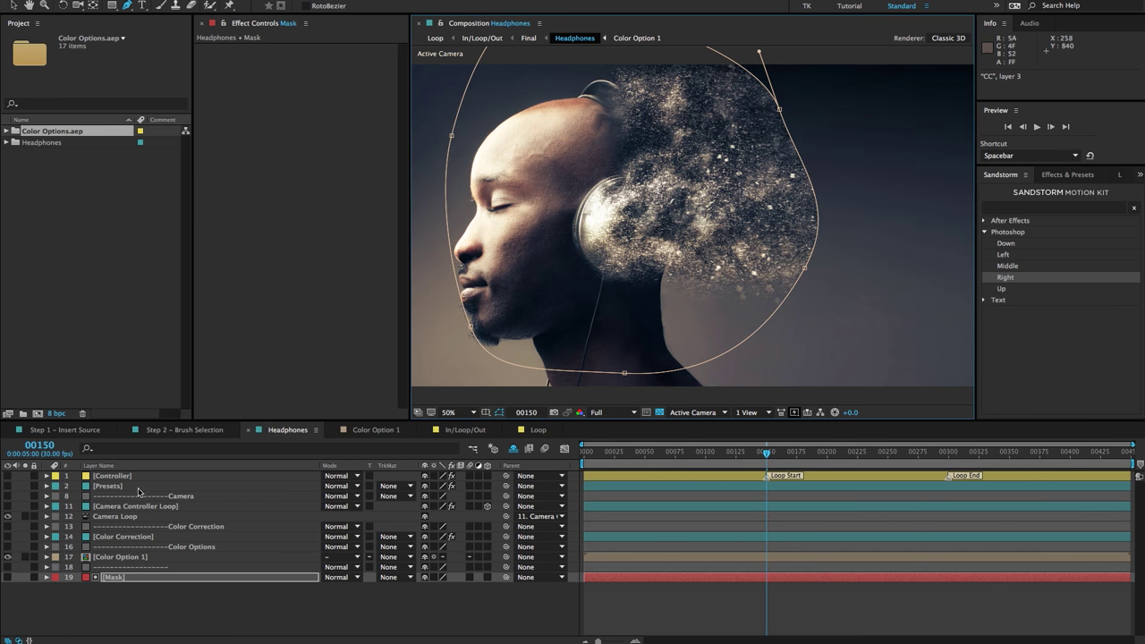
# Reveal the Mask layer's mask properties and set Mask Feather to 300 pixels
pyautogui.click(124, 579)
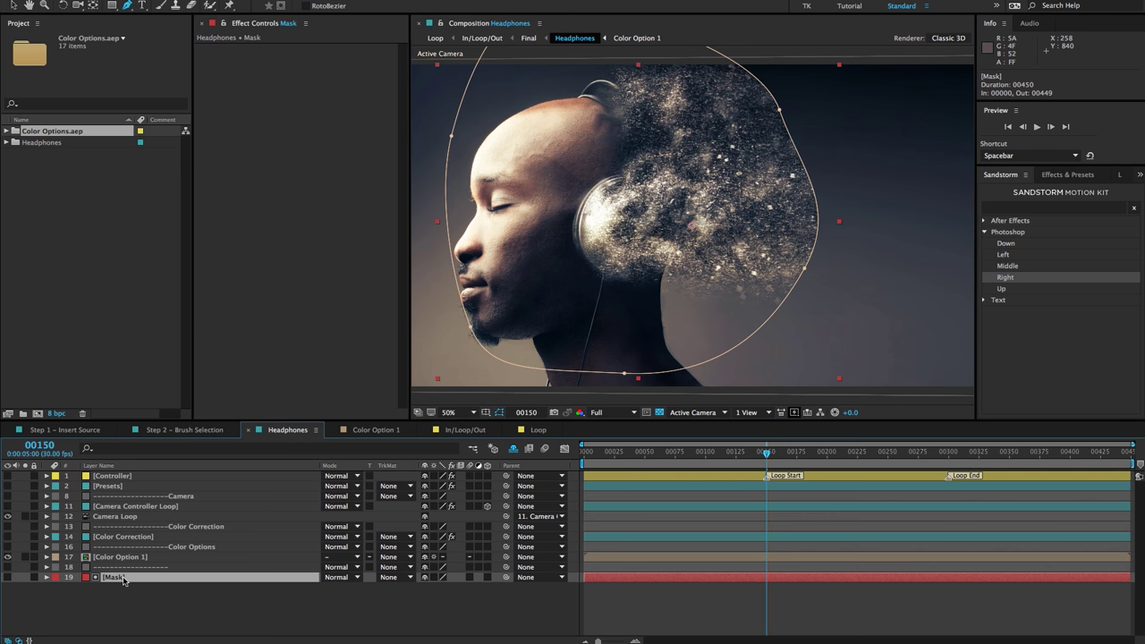
pyautogui.press('m')
pyautogui.press('m')
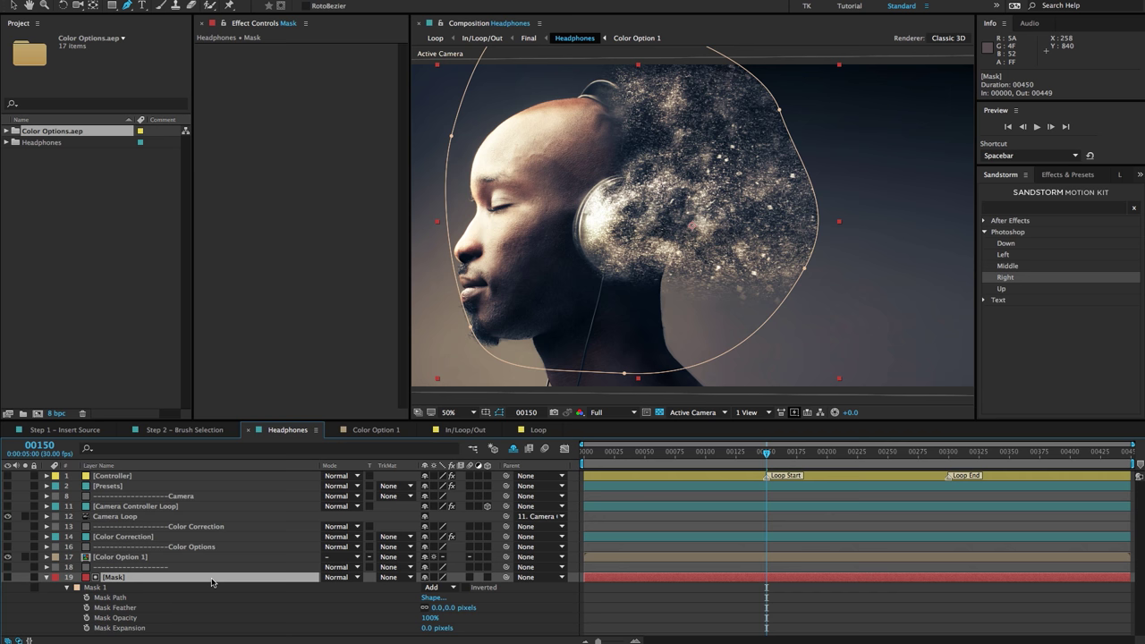
pyautogui.click(440, 607)
pyautogui.write('300')
pyautogui.press('Return')
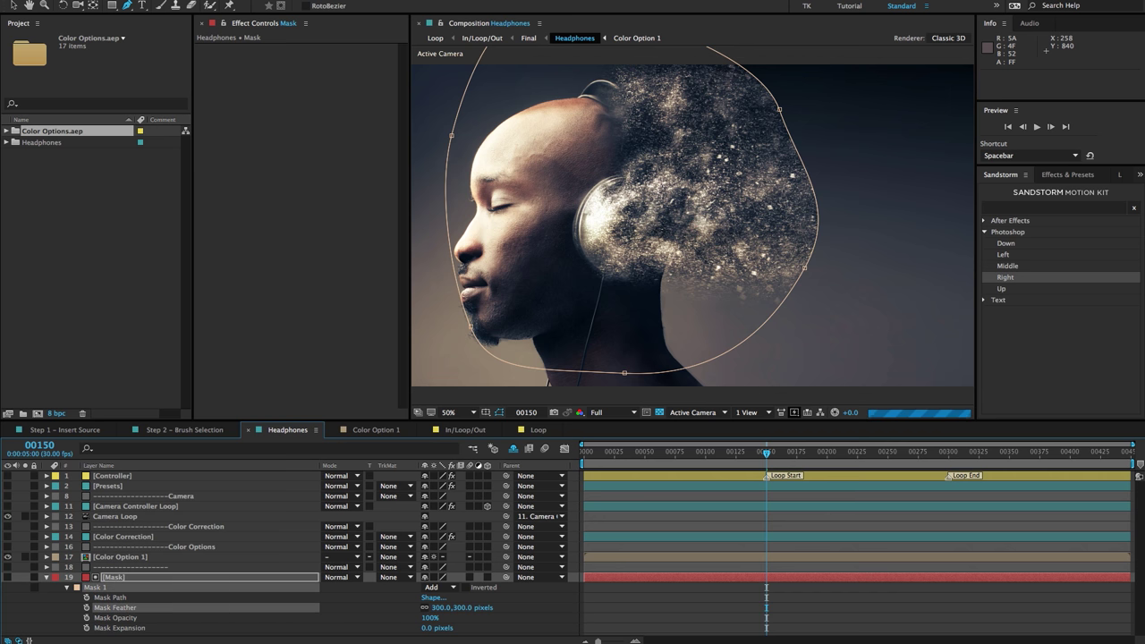
pyautogui.click(546, 607)
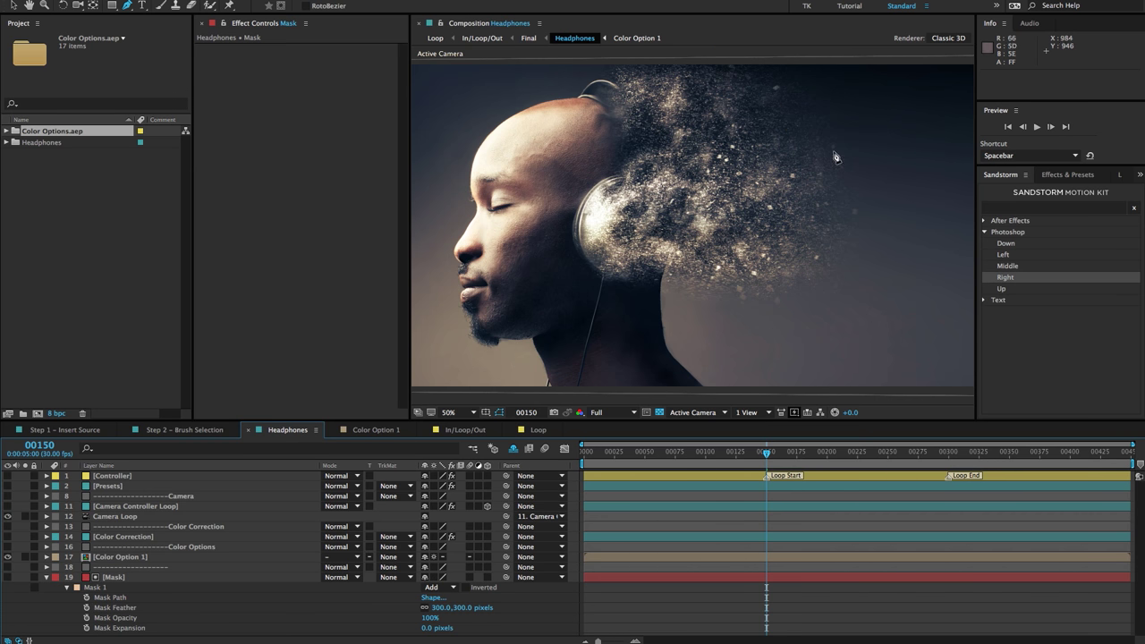
# Add a point on the mask path's edge through the particles and pull it inward toward the head
pyautogui.press(',')
pyautogui.click(268, 577)
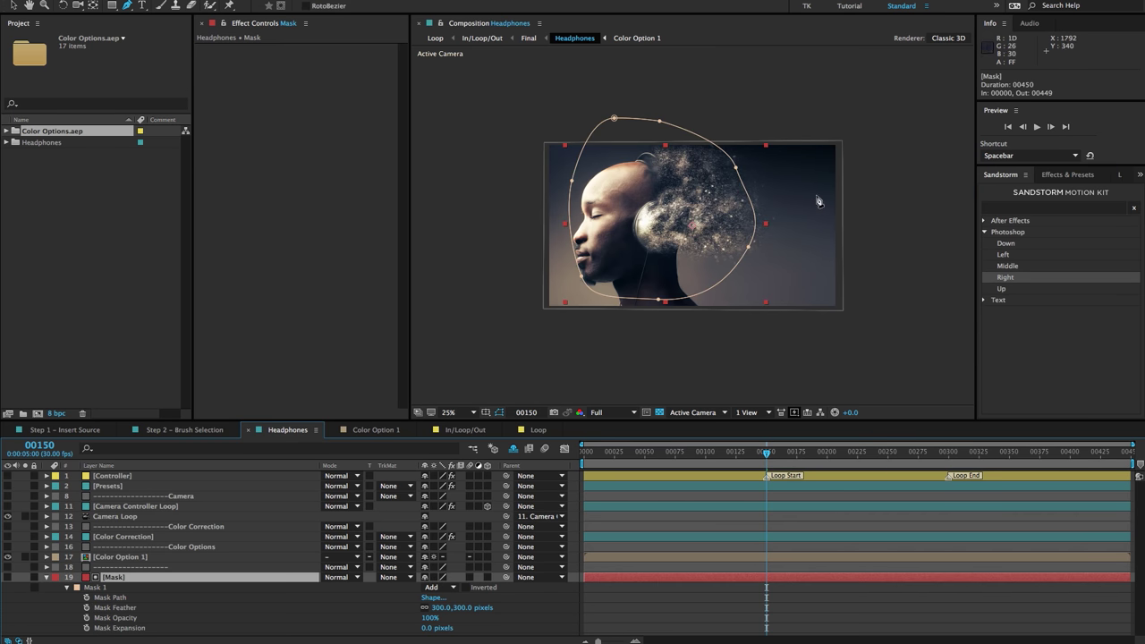
pyautogui.moveTo(754, 215); pyautogui.dragTo(713, 212)
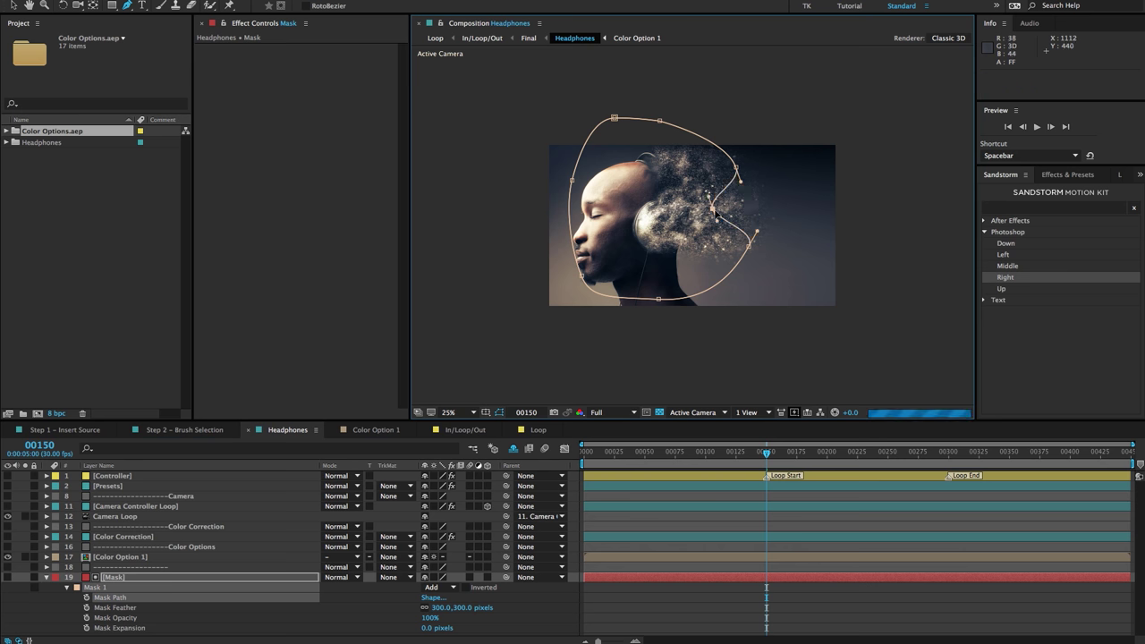
pyautogui.click(715, 331)
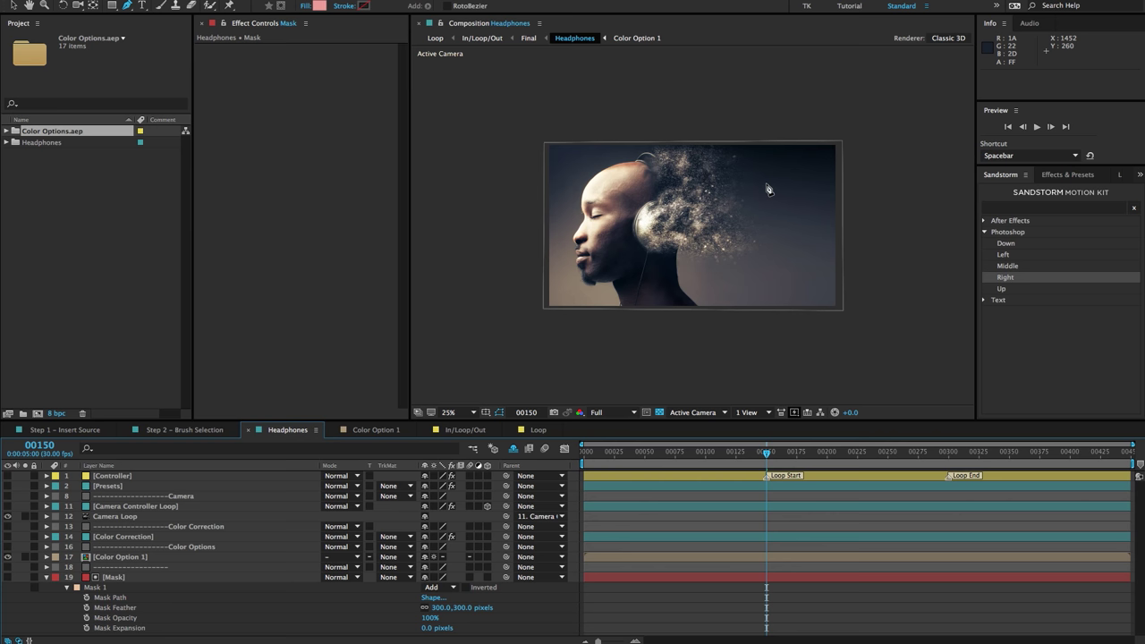
# Delete Mask 1 from the Mask layer and leave all layers deselected
pyautogui.click(105, 578)
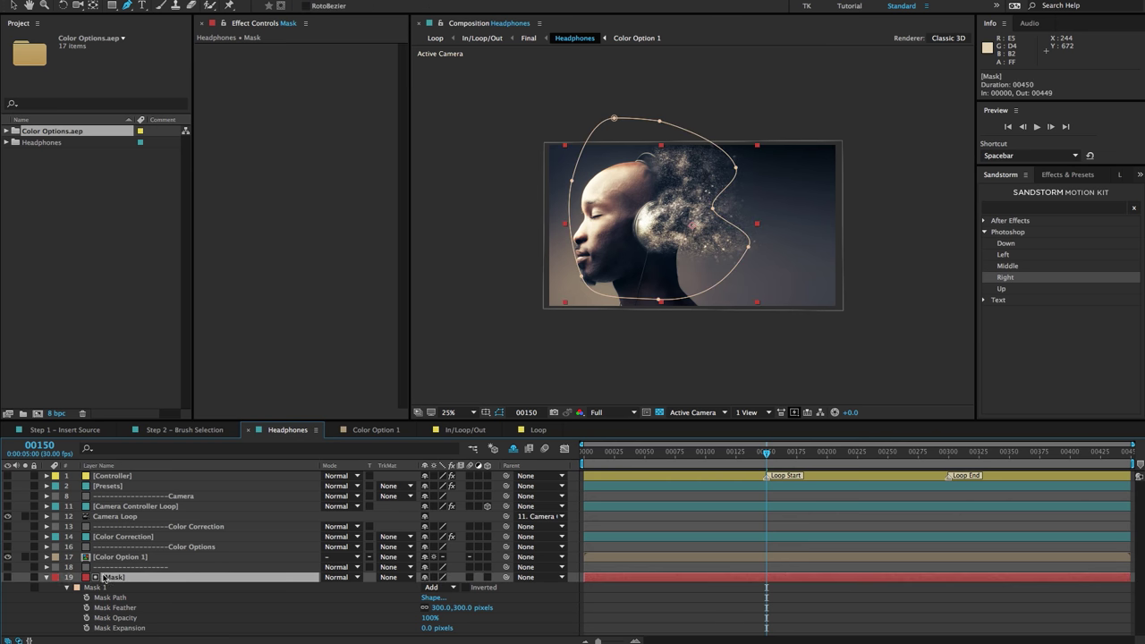
pyautogui.click(106, 589)
pyautogui.press('Delete')
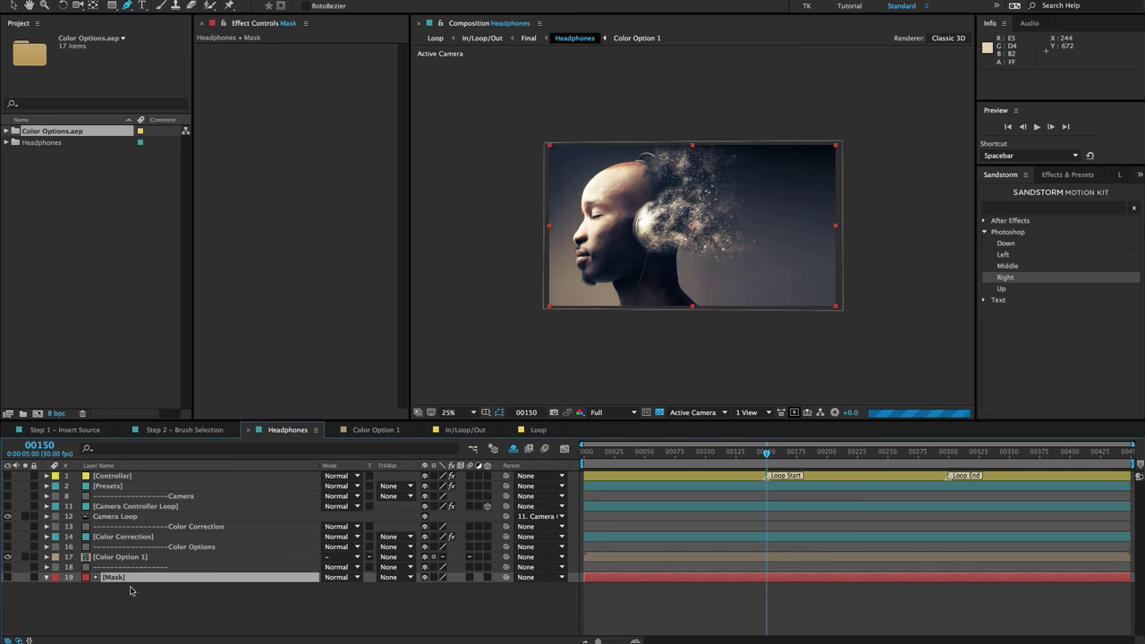
pyautogui.click(171, 602)
pyautogui.press('.')
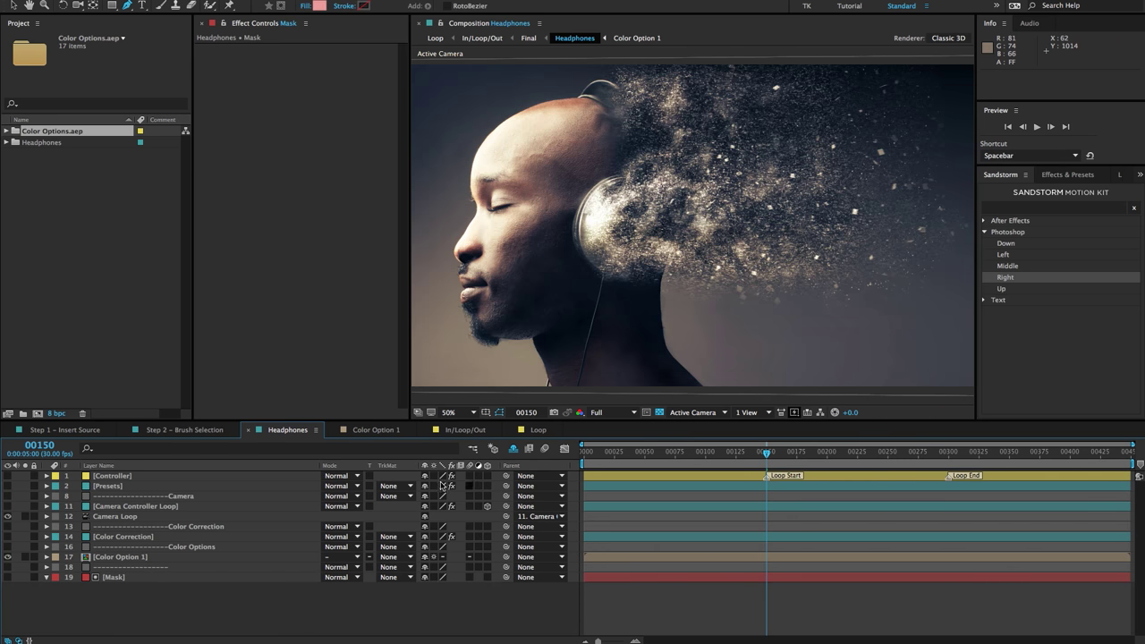
# Reveal the shy layers of the Headphones composition and look through the full layer stack
pyautogui.click(513, 451)
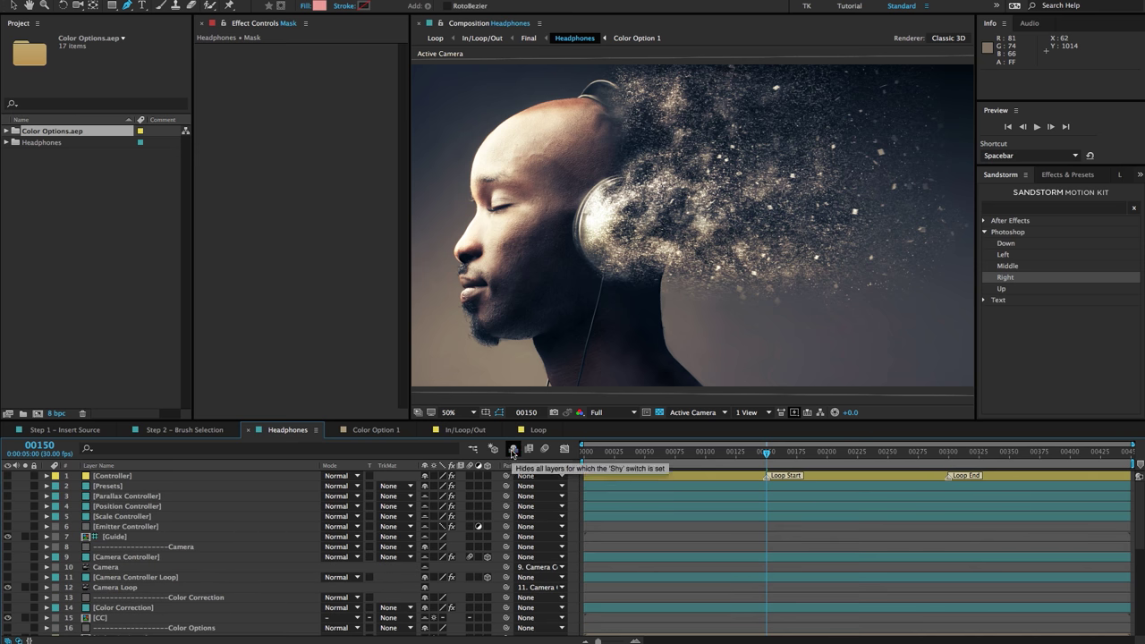
pyautogui.scroll(-2, 259, 496)
pyautogui.scroll(-2, 247, 487)
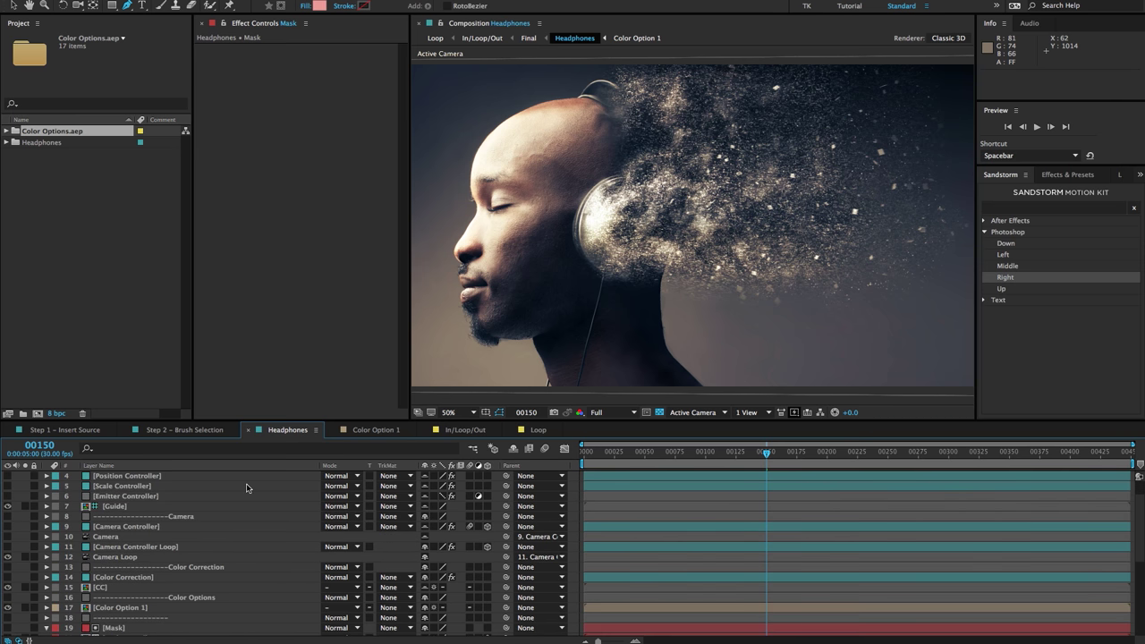
pyautogui.scroll(-10, 248, 488)
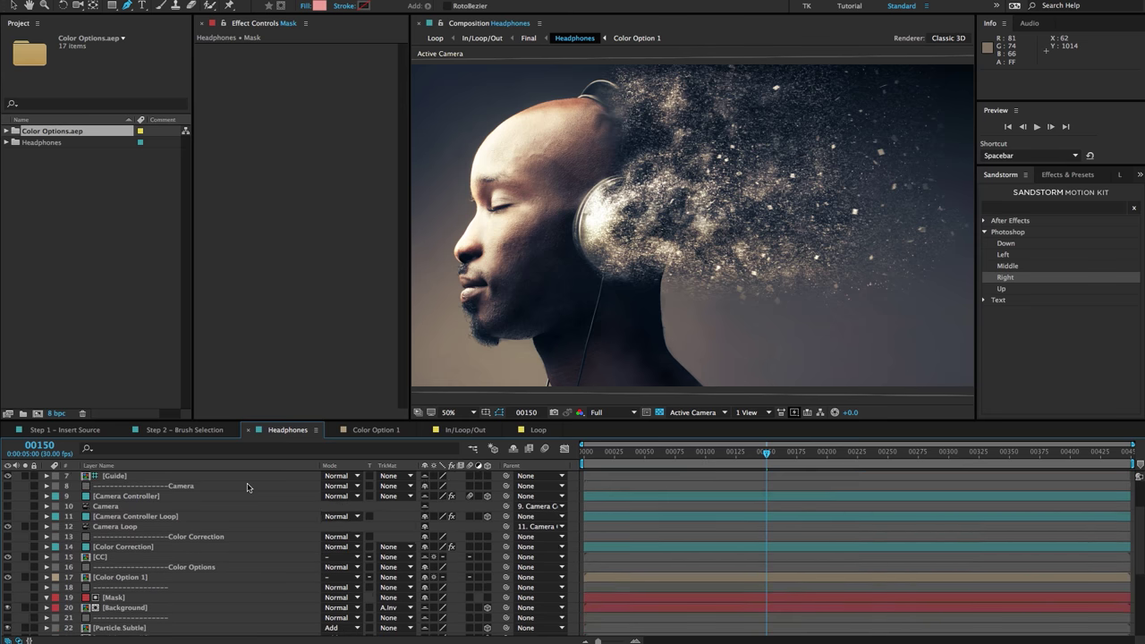
pyautogui.scroll(5, 238, 491)
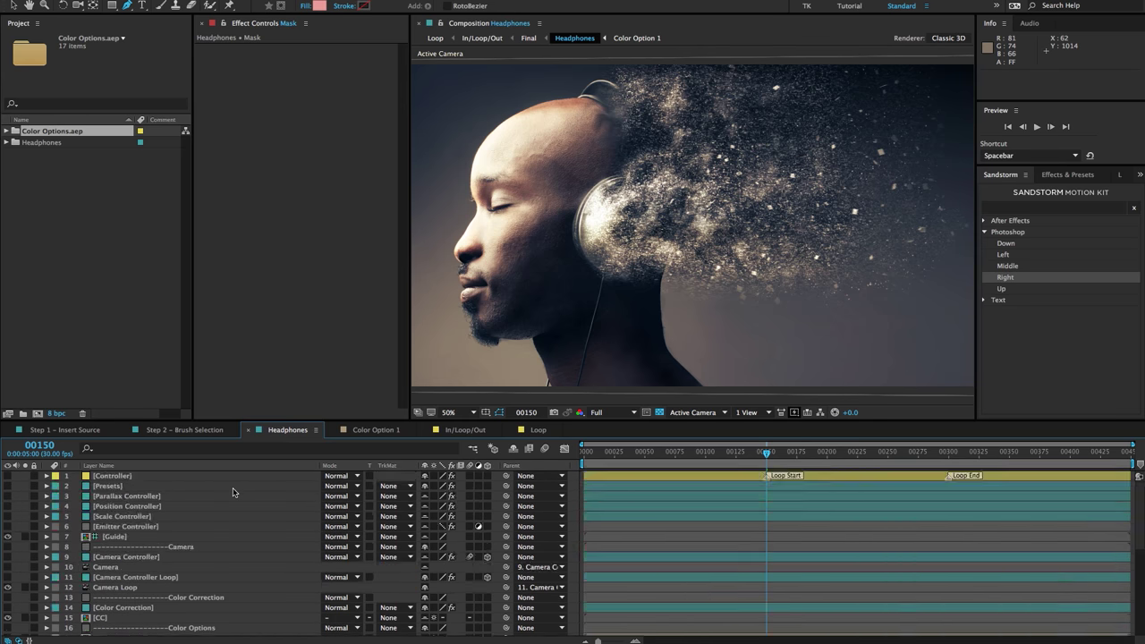
pyautogui.scroll(-5, 214, 494)
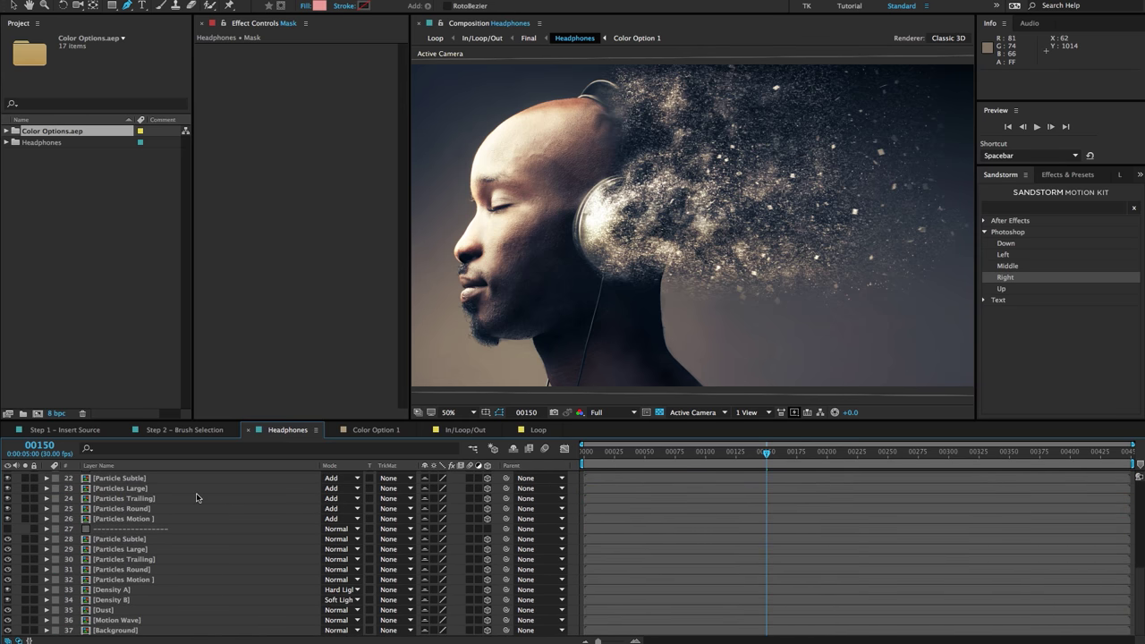
pyautogui.scroll(6, 197, 497)
pyautogui.scroll(5, 197, 497)
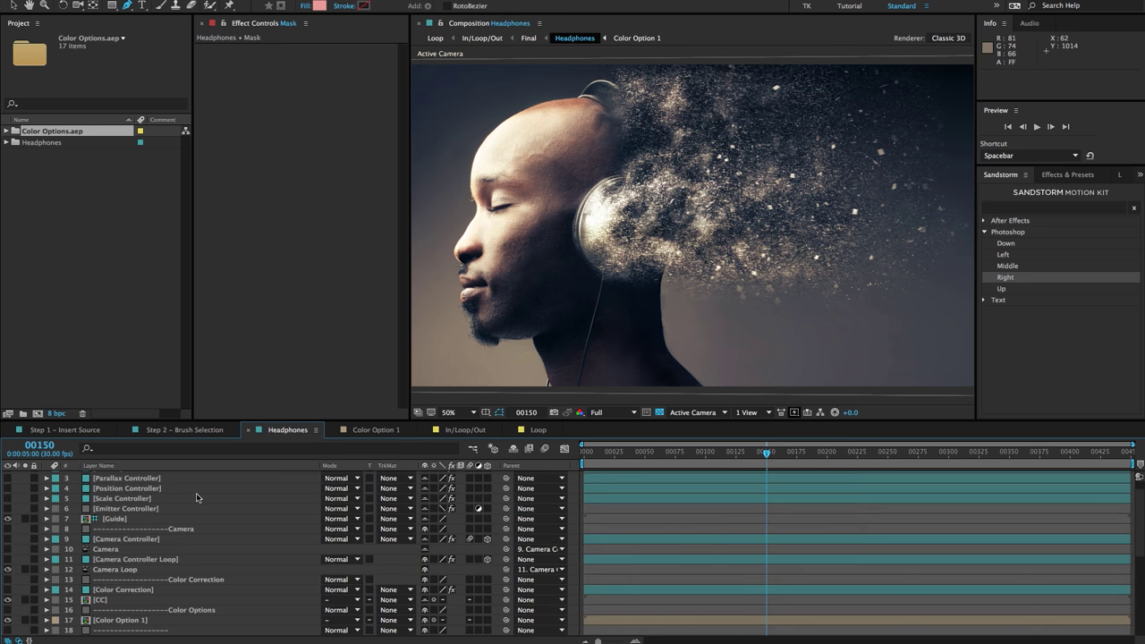
# Inspect the Camera, Presets, Position Controller and Scale Controller layers, and hide the shy layers again
pyautogui.click(117, 566)
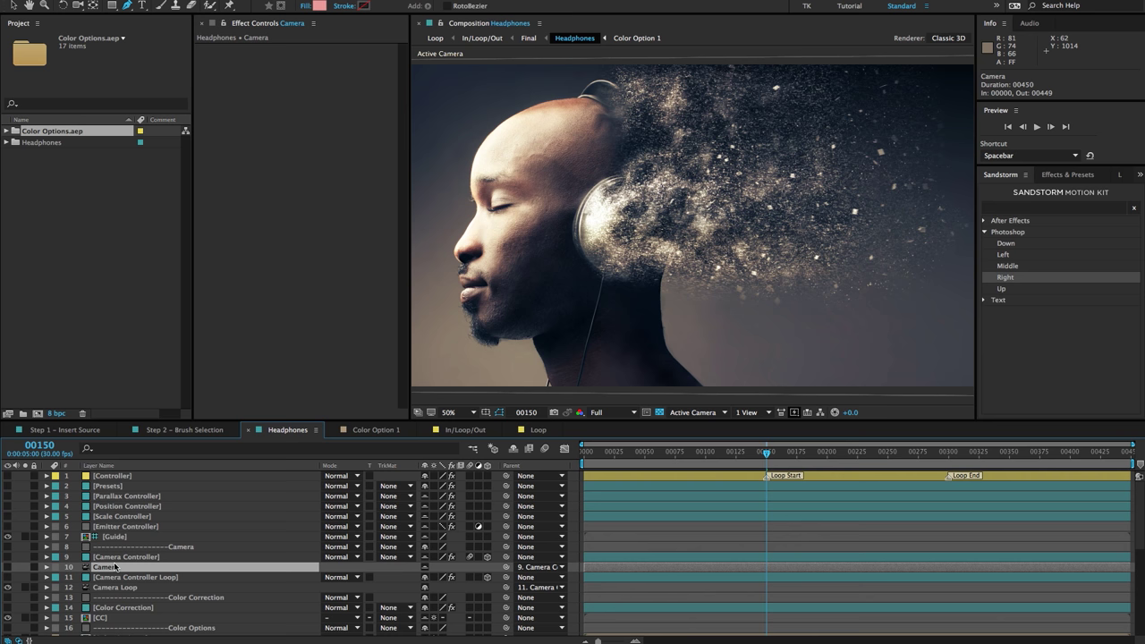
pyautogui.click(143, 496)
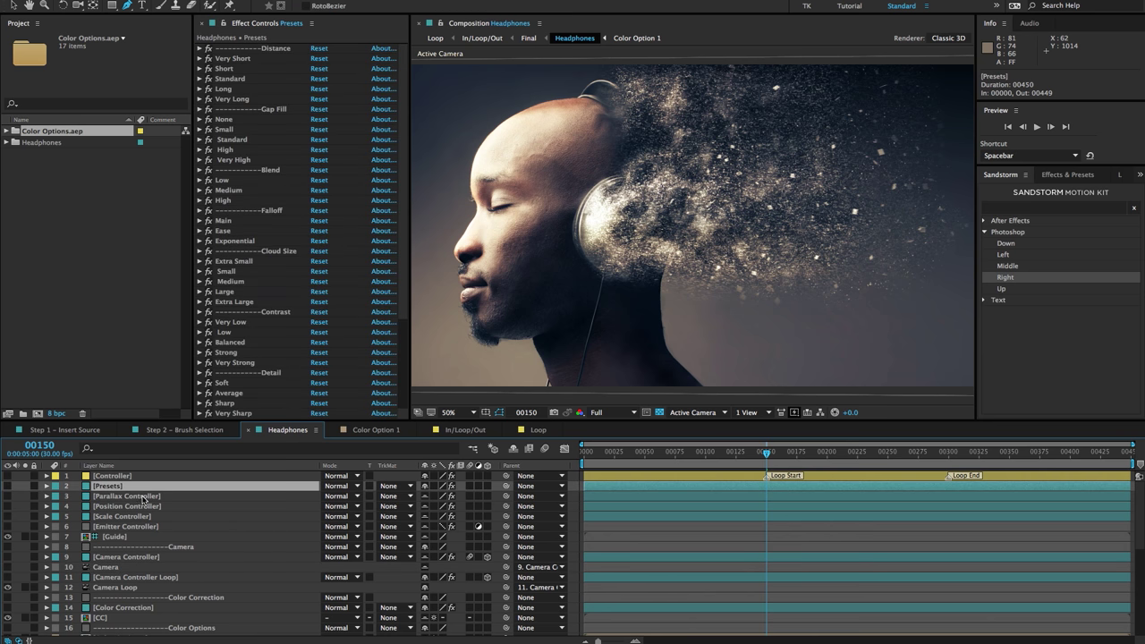
pyautogui.click(140, 506)
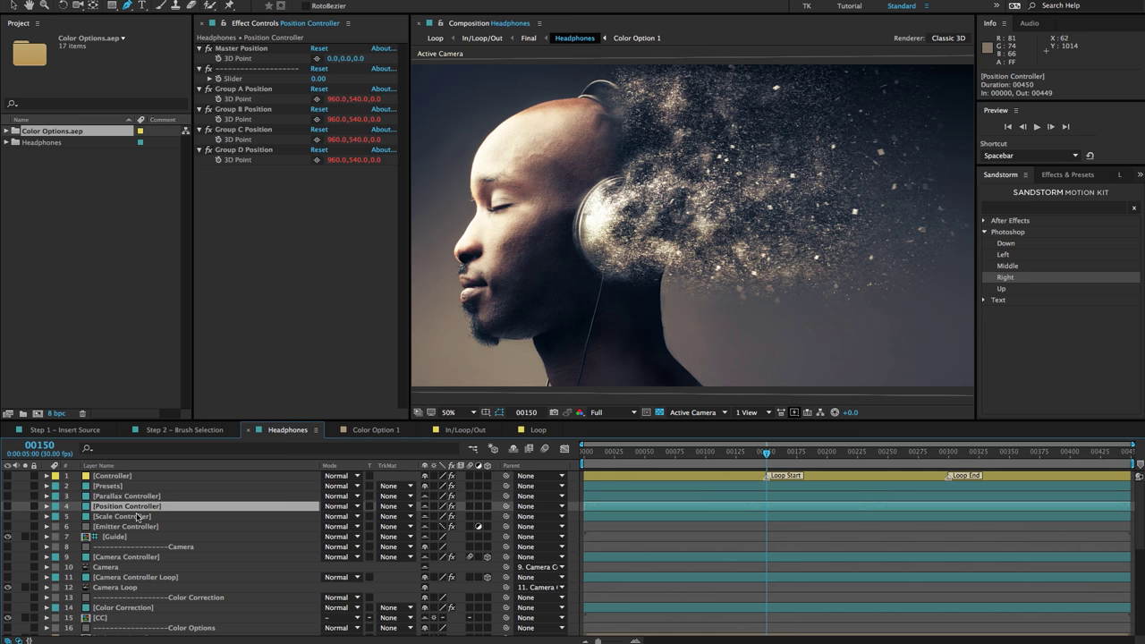
pyautogui.click(148, 516)
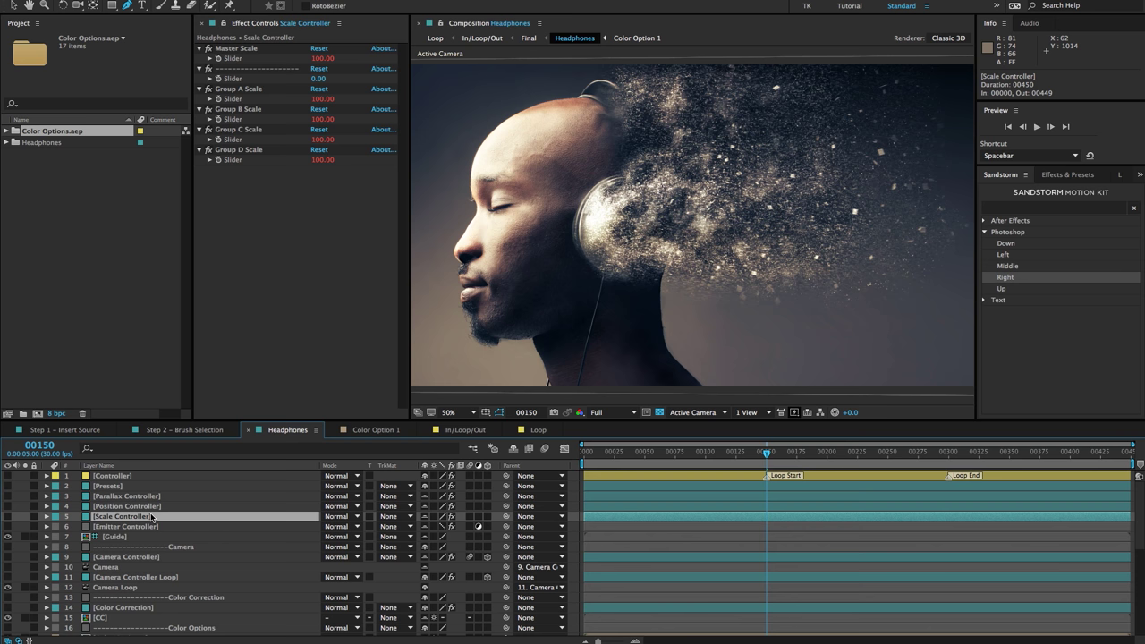
pyautogui.hotkey('ctrl', 'shift', 'y')
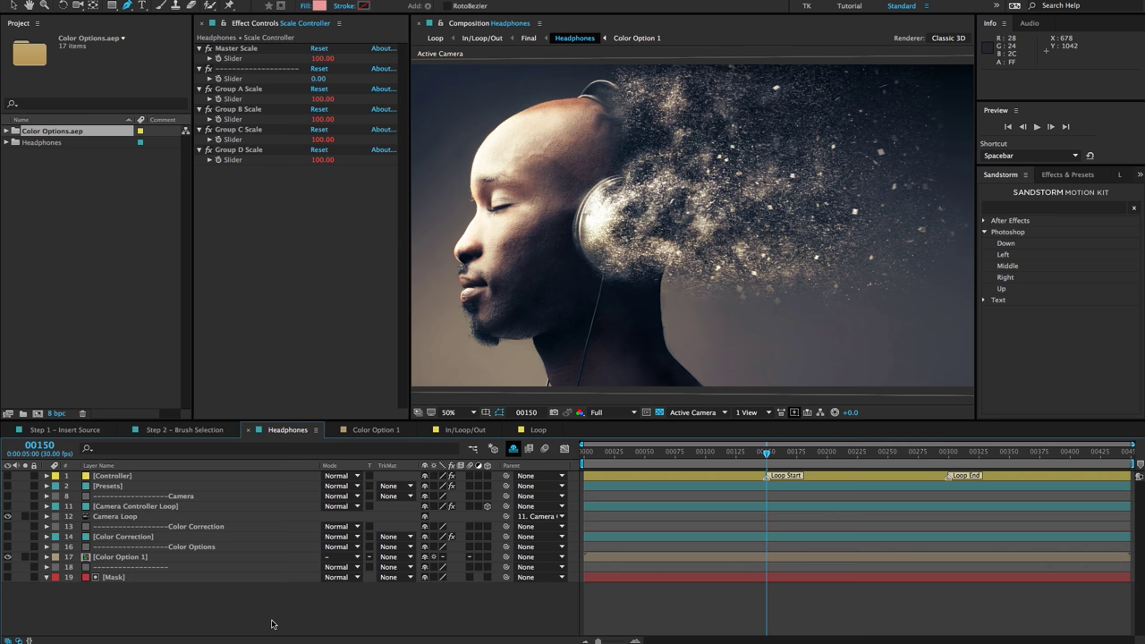
# Expand the Headphones project folder and look at the In/Loop/Out and Loop compositions in its Render folder
pyautogui.doubleClick(44, 143)
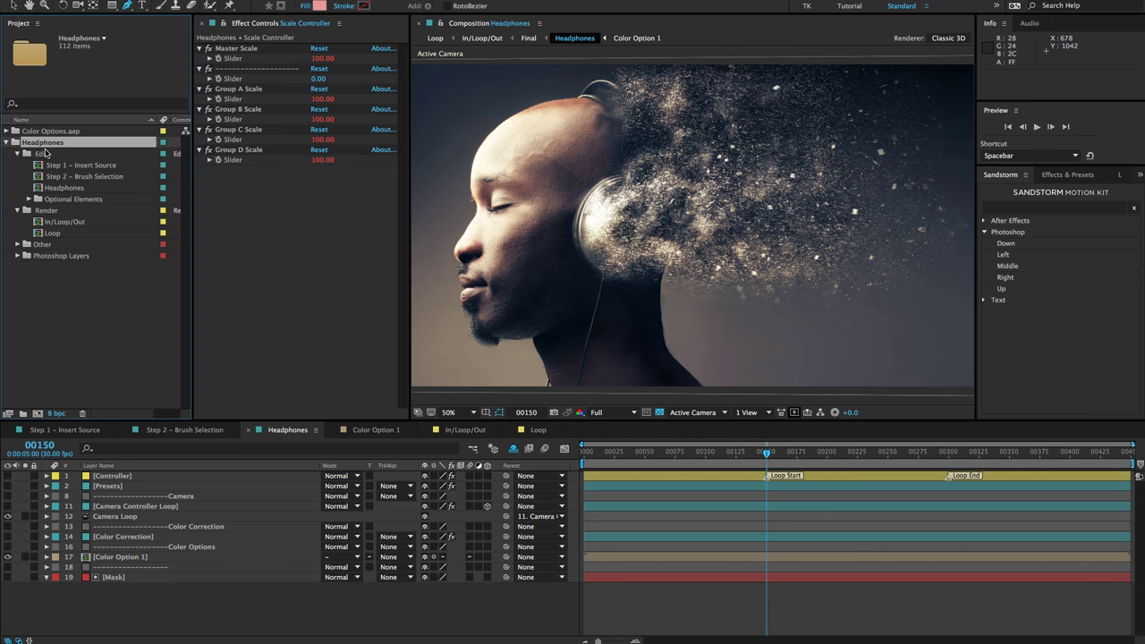
pyautogui.click(46, 211)
pyautogui.click(58, 222)
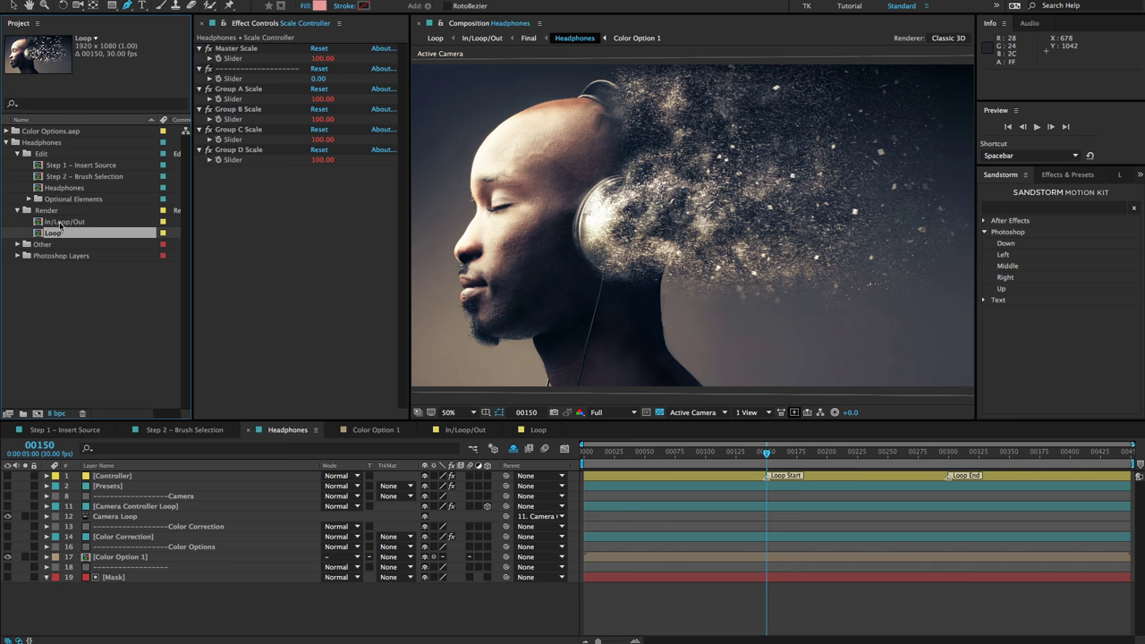
# Open the In/Loop/Out composition and go into its nested Final composition
pyautogui.doubleClick(60, 222)
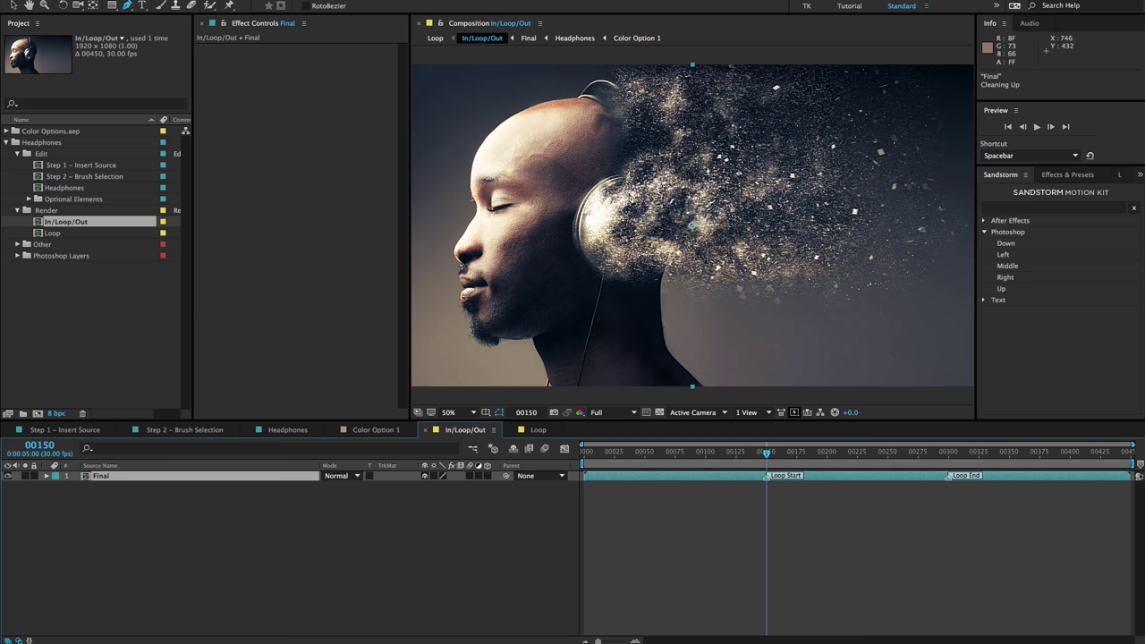
pyautogui.doubleClick(158, 475)
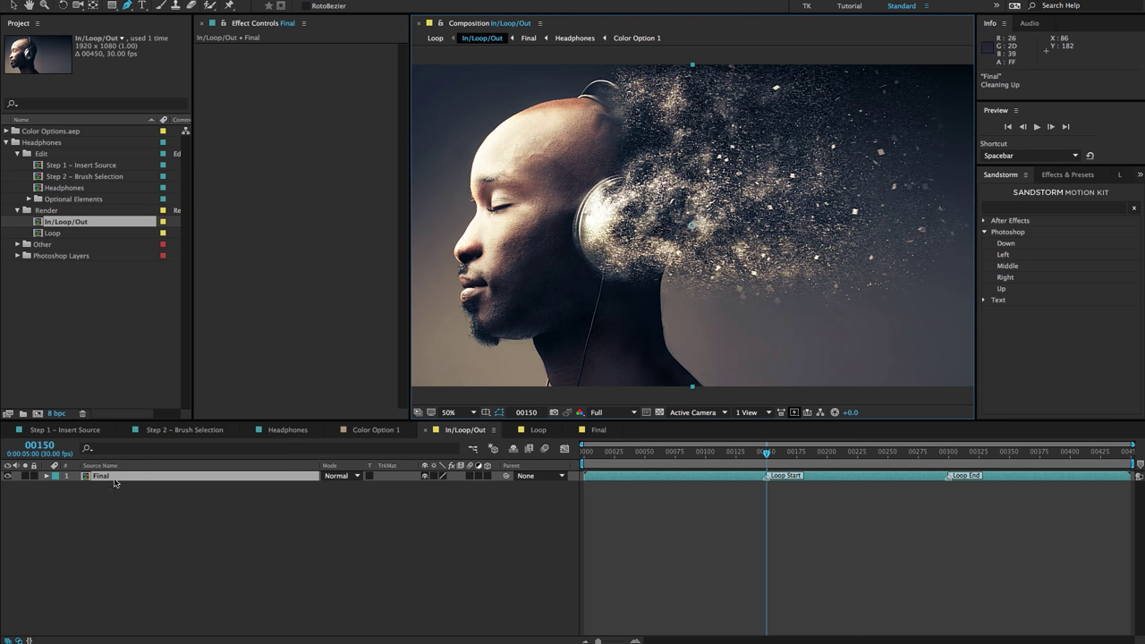
pyautogui.doubleClick(115, 479)
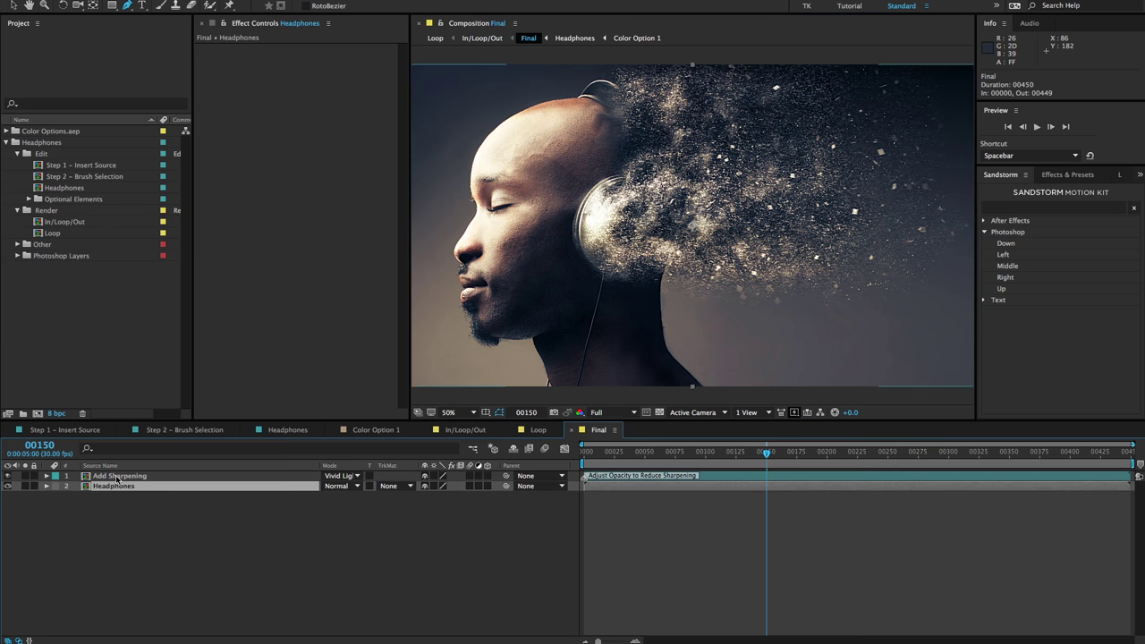
# Set the Opacity of the Add Sharpening layer to 50% to reduce the sharpening in the Final composition
pyautogui.keyDown('ctrl'); pyautogui.click(128, 488); pyautogui.keyUp('ctrl')
pyautogui.hotkey('ctrl', 'Up')
pyautogui.hotkey('ctrl', 'Down')
pyautogui.hotkey('ctrl', 'Up')
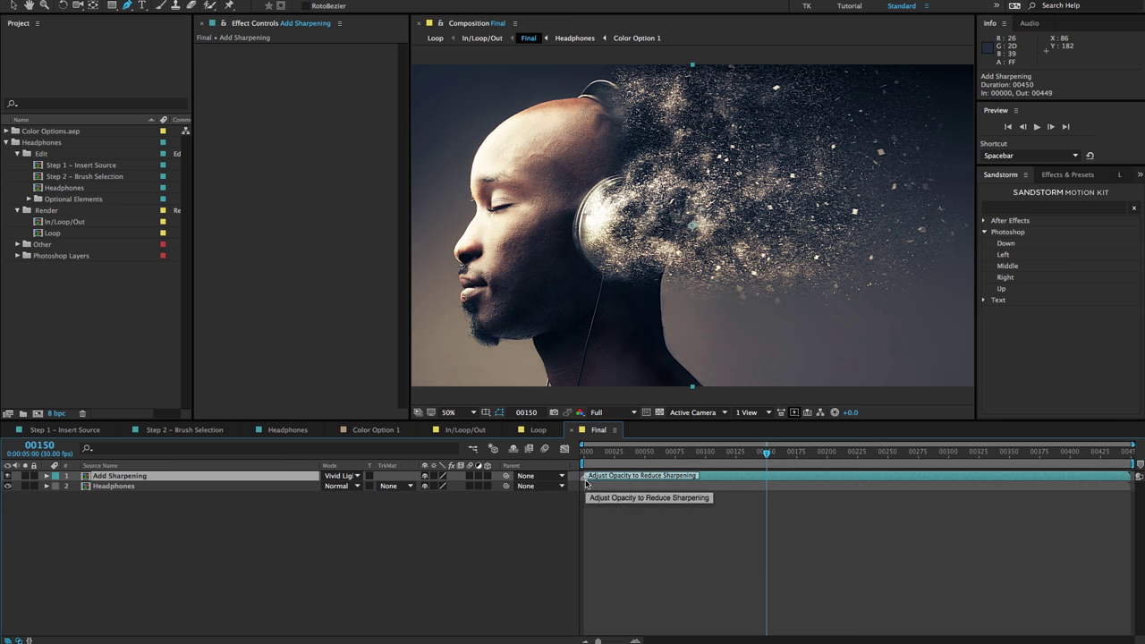
pyautogui.press('t')
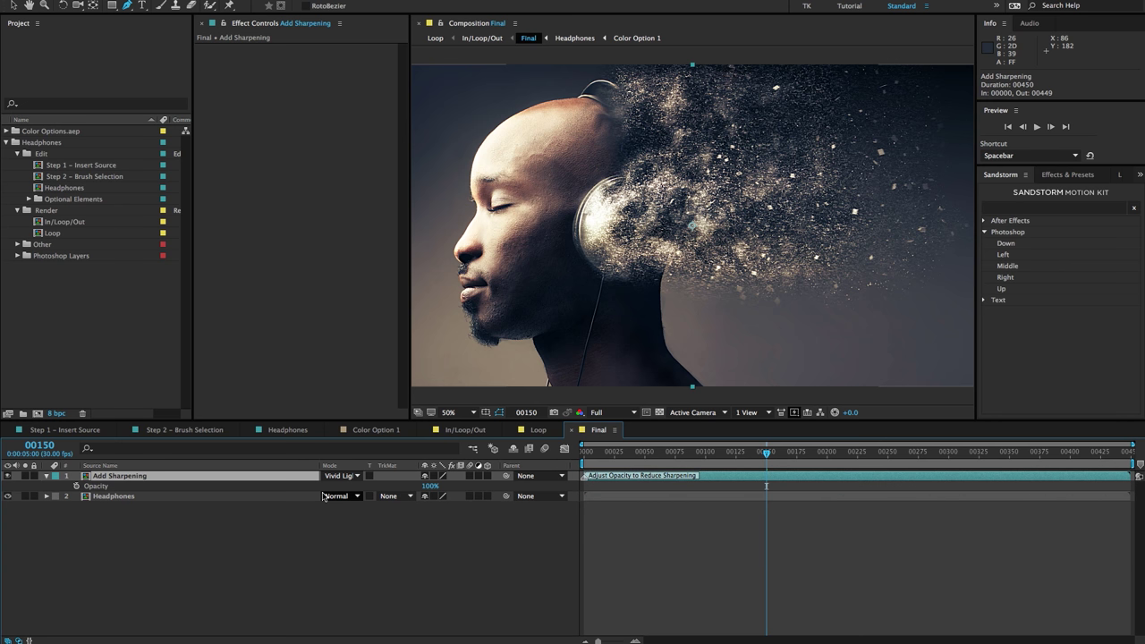
pyautogui.click(430, 486)
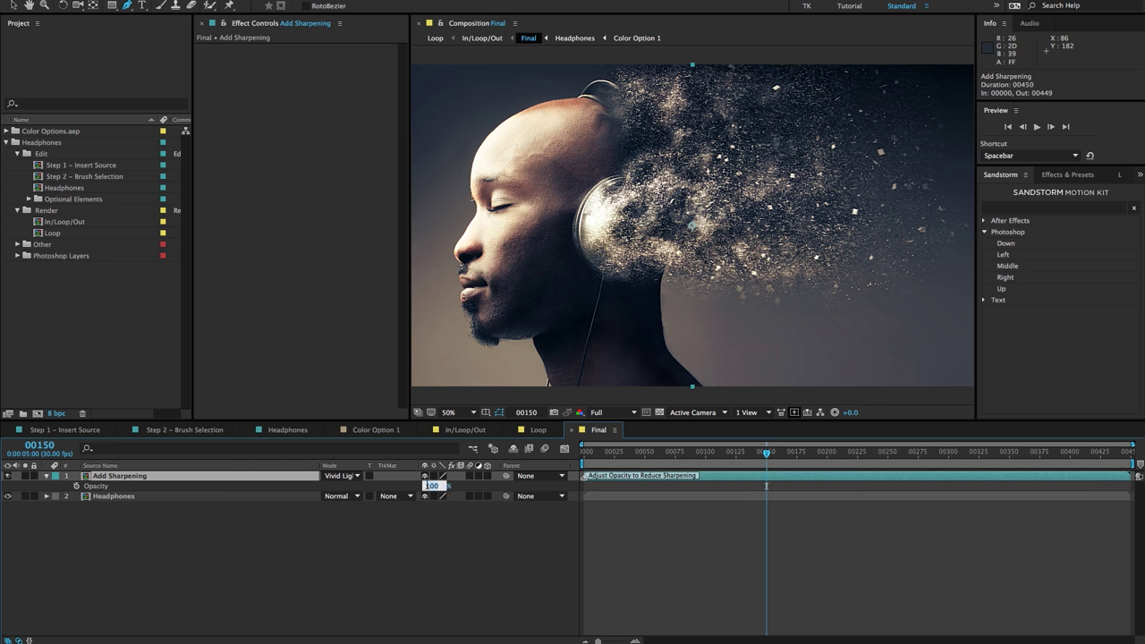
pyautogui.write('50')
pyautogui.press('Return')
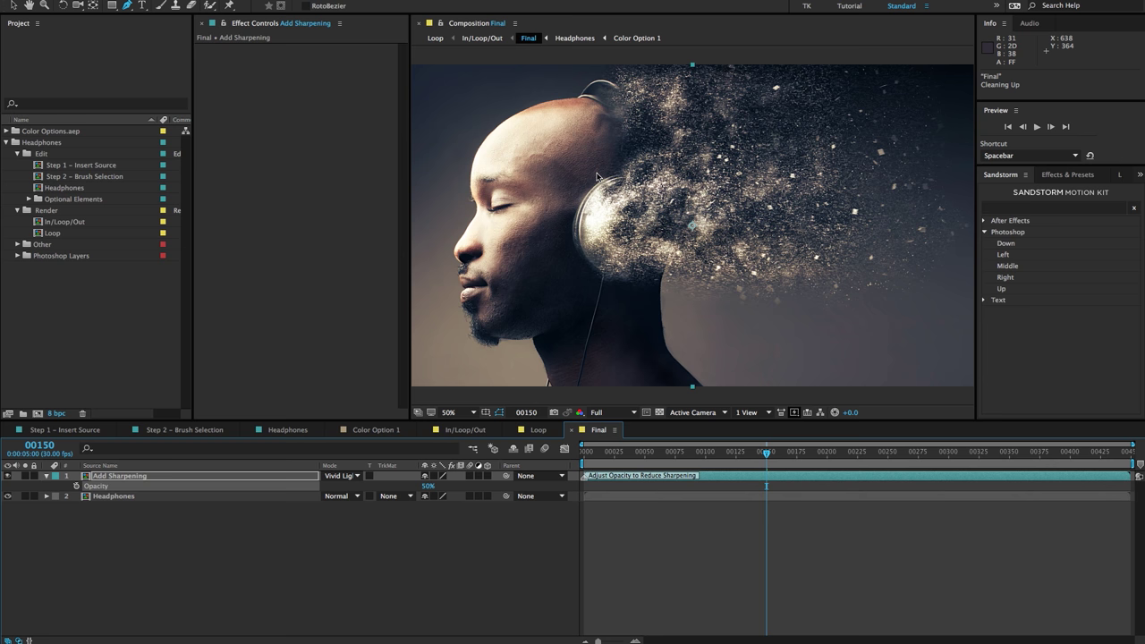
# Return to the In/Loop/Out composition, open the Loop composition and look over the available render commands
pyautogui.hotkey('ctrl', 'alt', 'shift', 'Up')
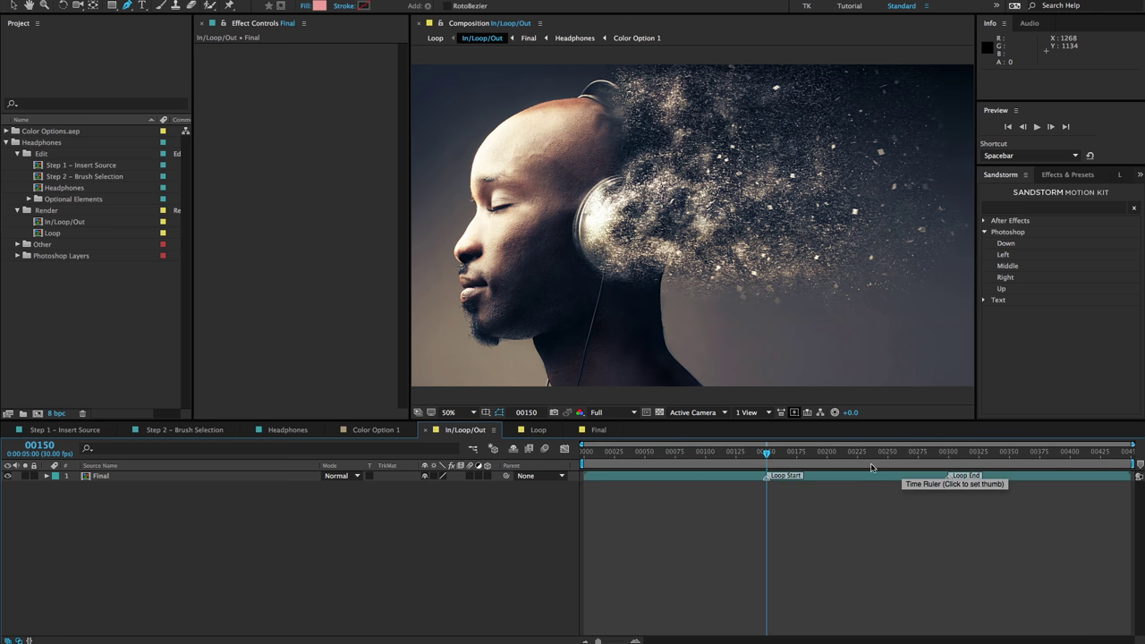
pyautogui.click(83, 263)
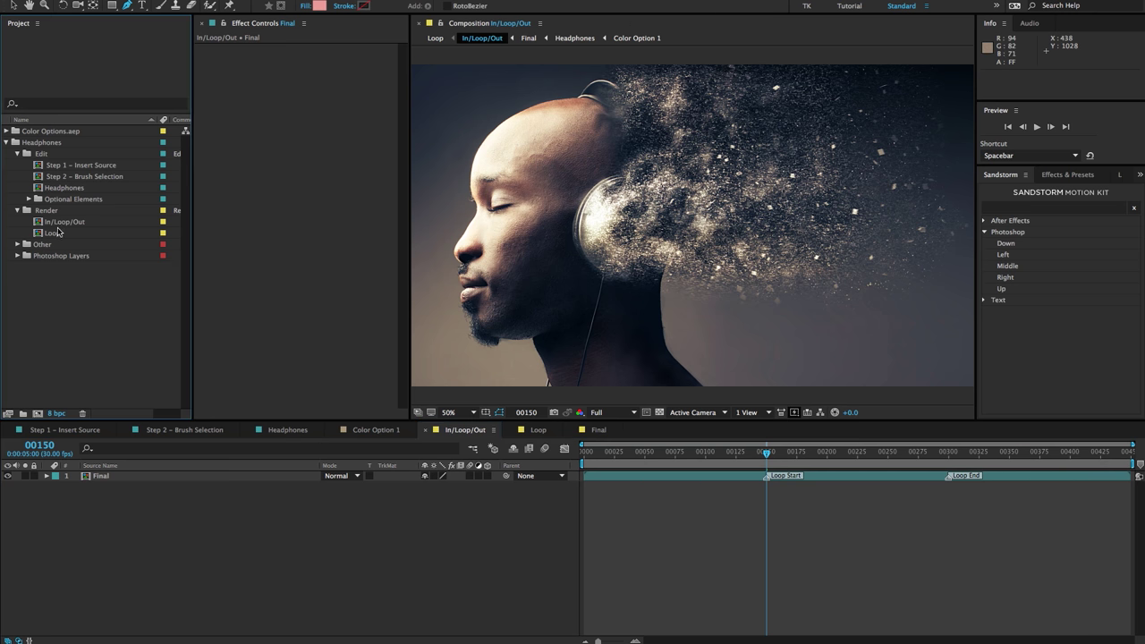
pyautogui.doubleClick(56, 233)
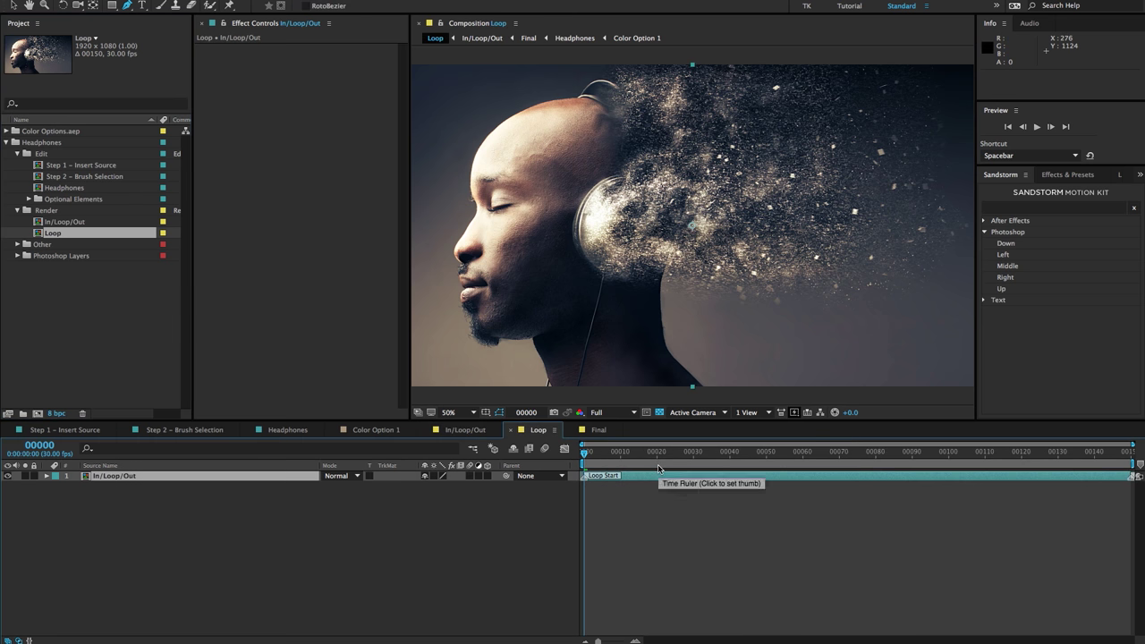
pyautogui.click(16, 2)
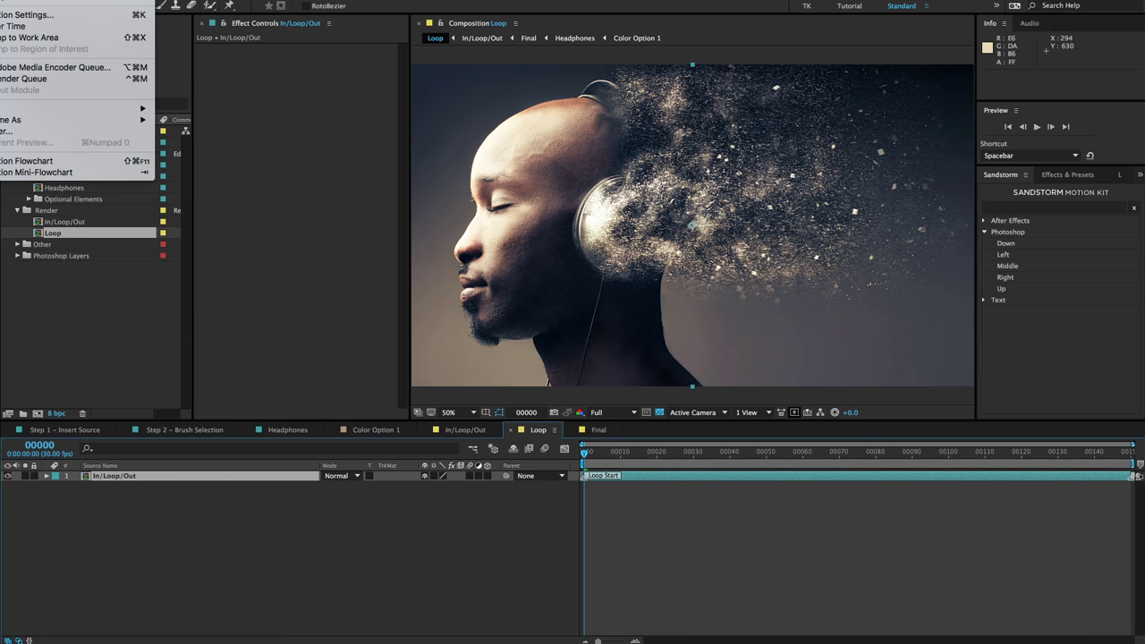
pyautogui.click(474, 534)
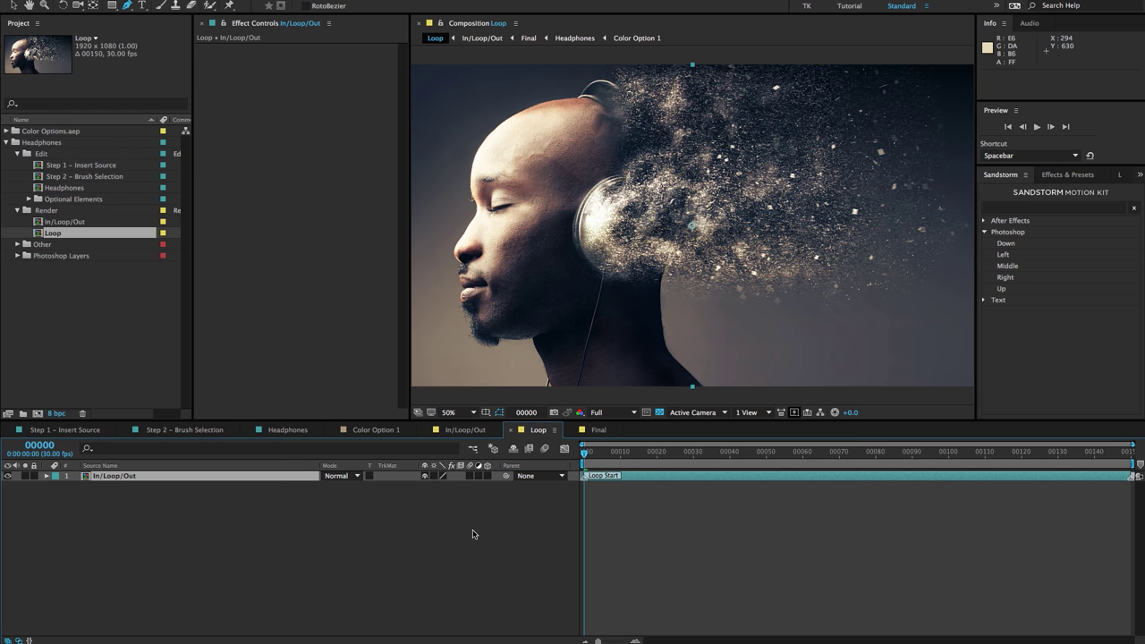
pyautogui.click(474, 534)
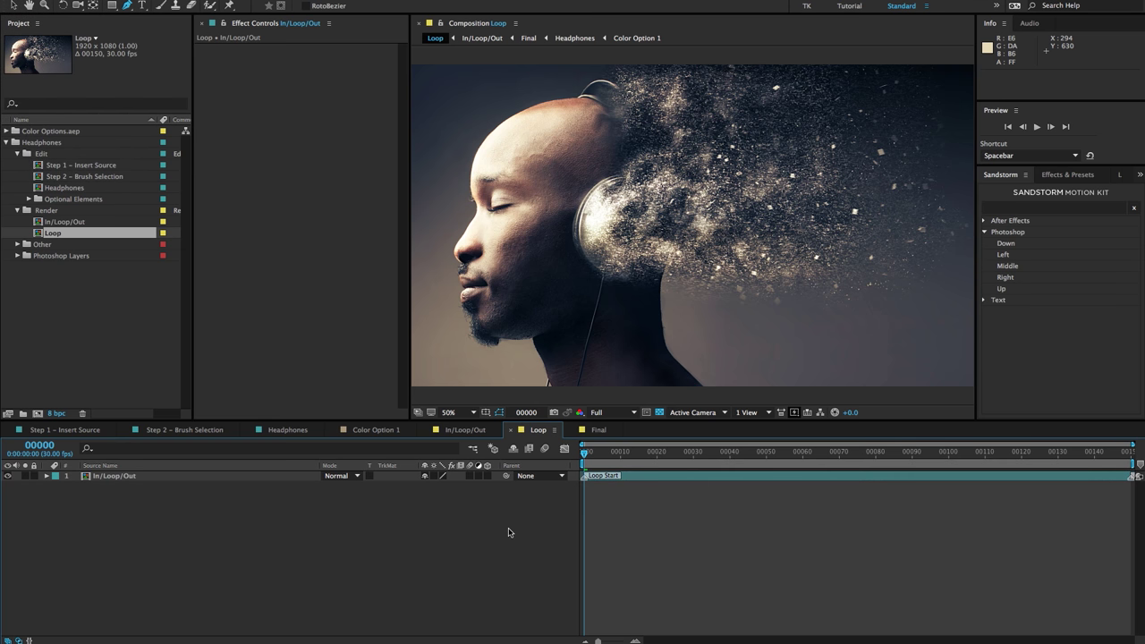
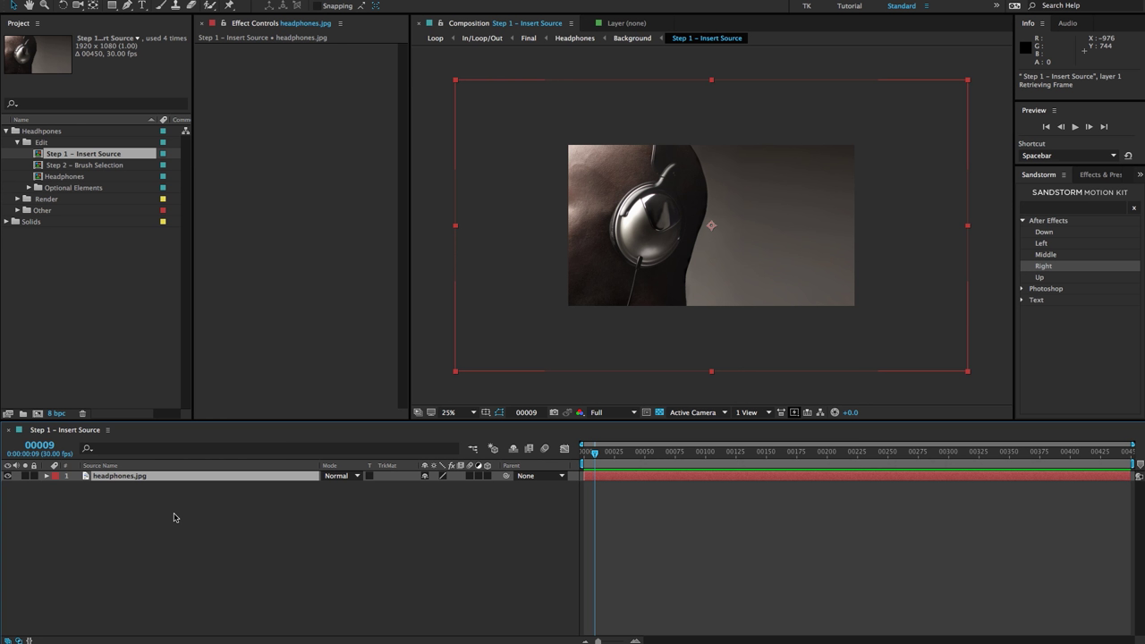
# Scale headphones.jpg in Step 1 – Insert Source to 77%, try rotating it clockwise, and undo the rotation
pyautogui.click(125, 479)
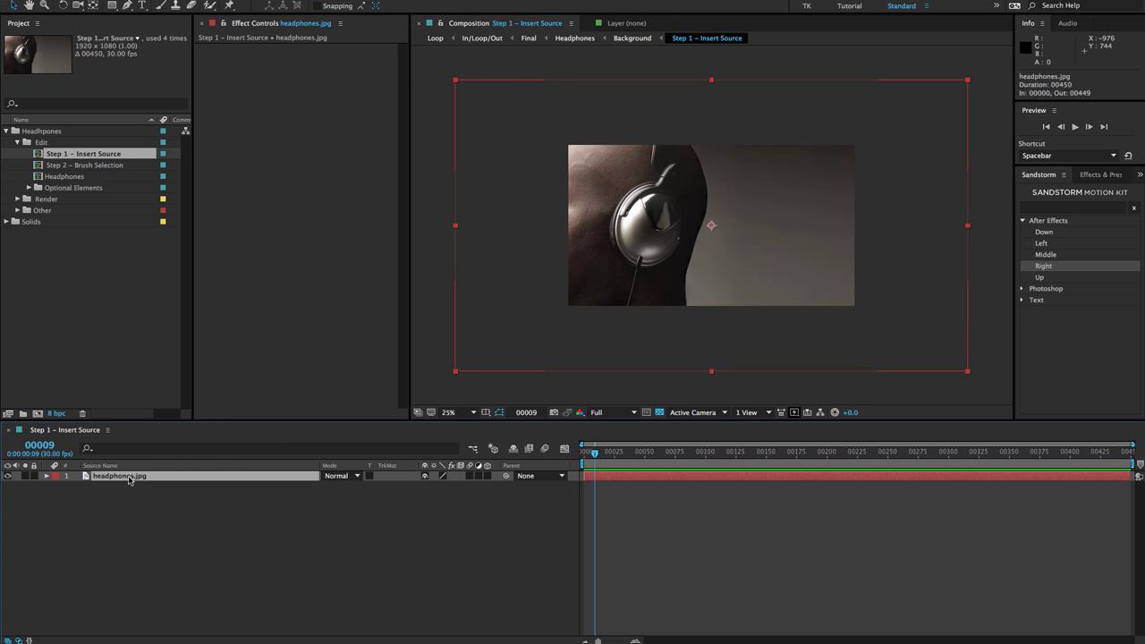
pyautogui.press('s')
pyautogui.moveTo(447, 485)
pyautogui.mouseDown()
pyautogui.moveTo(426, 486)
pyautogui.moveTo(460, 486)
pyautogui.moveTo(439, 486)
pyautogui.mouseUp()
pyautogui.press('r')
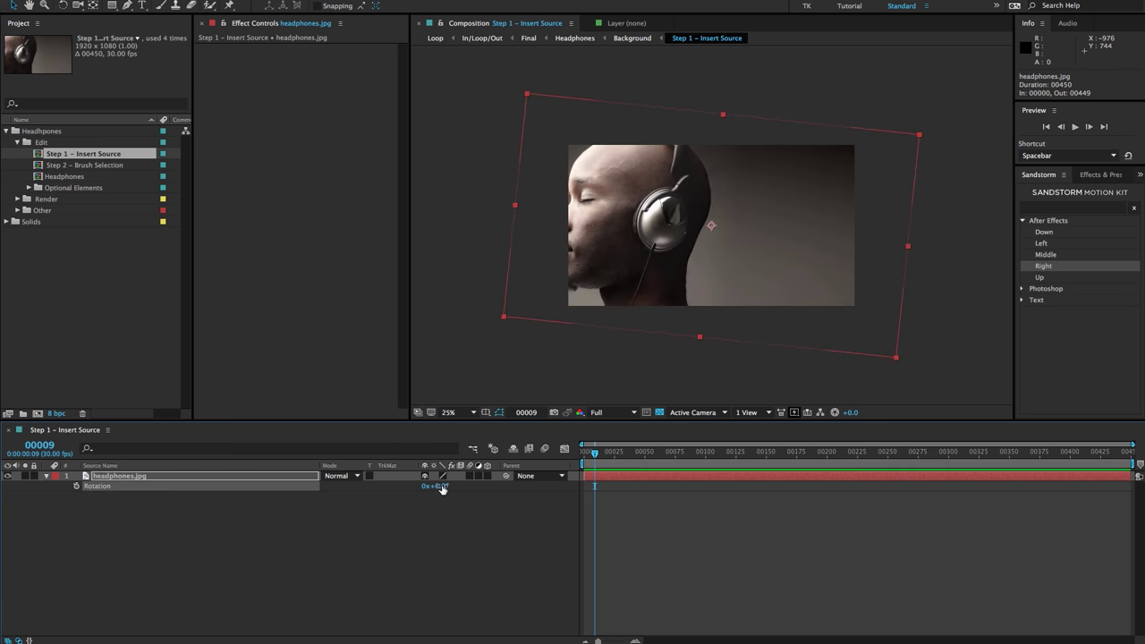
pyautogui.hotkey('ctrl', 'z')
# Try moving headphones.jpg to different positions in the frame, and undo the moves
pyautogui.press('p')
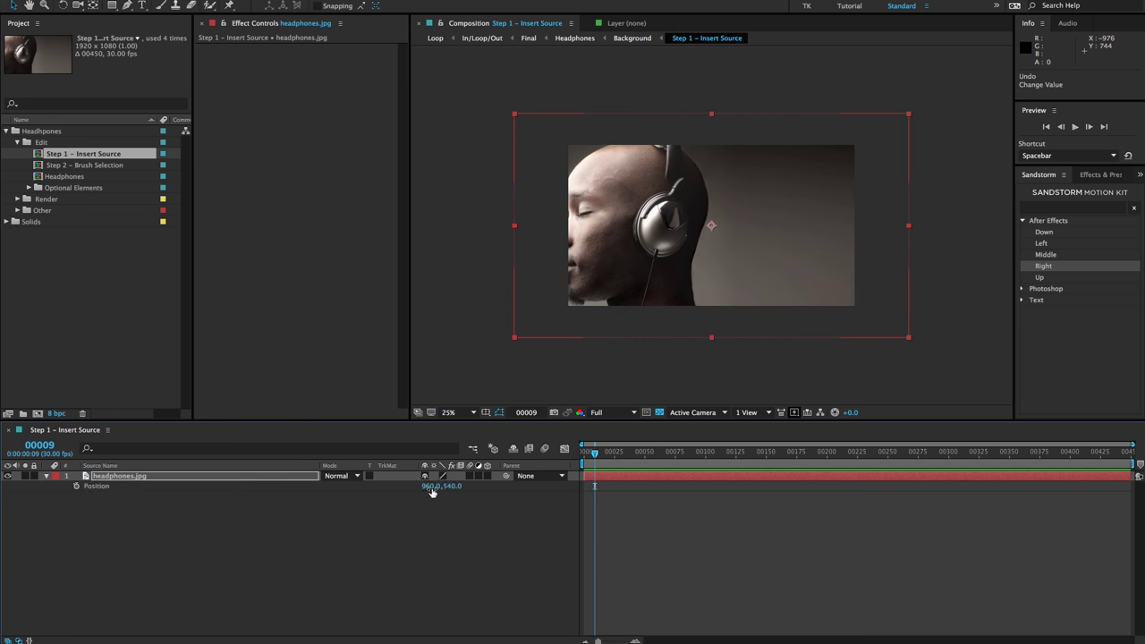
pyautogui.moveTo(430, 485); pyautogui.dragTo(401, 522)
pyautogui.hotkey('ctrl', 'z')
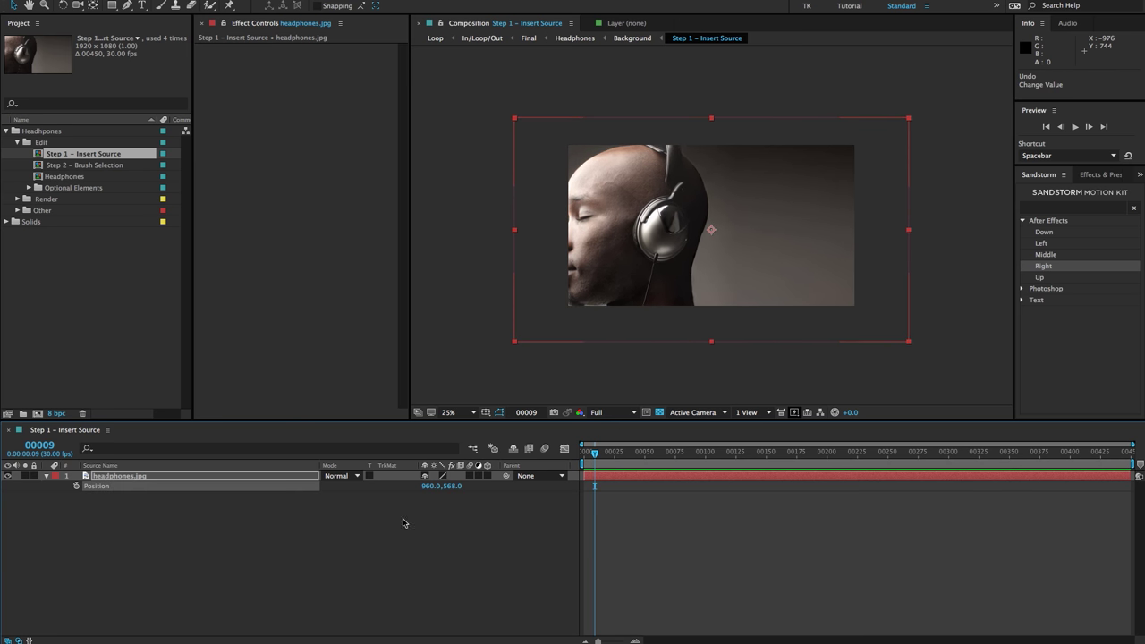
pyautogui.click(401, 521)
pyautogui.click(286, 484)
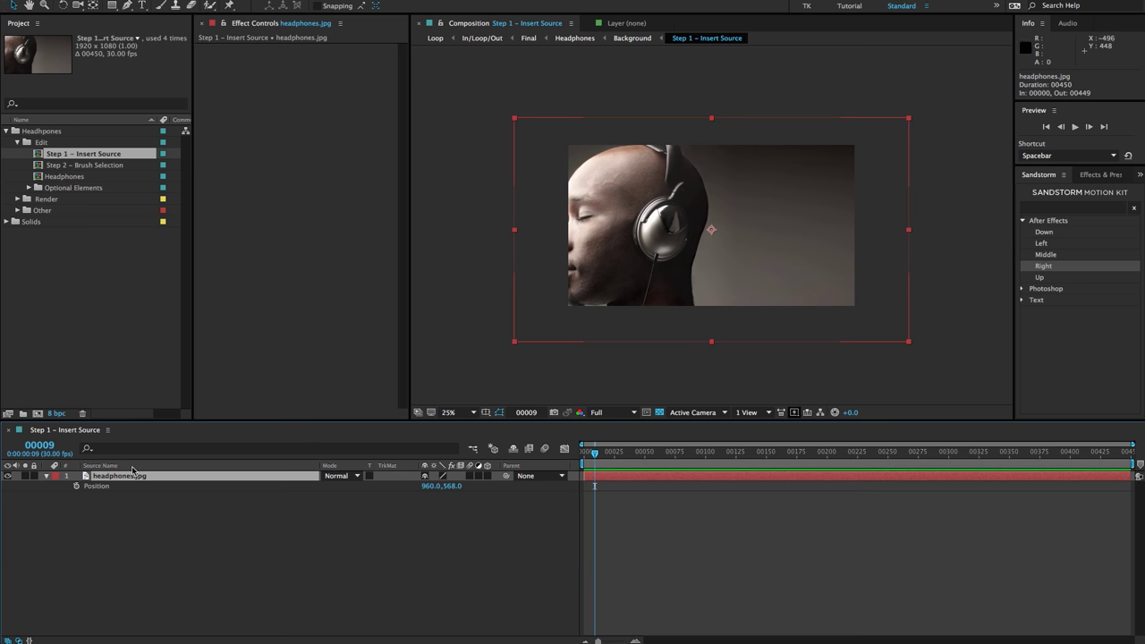
pyautogui.moveTo(746, 206); pyautogui.dragTo(720, 205)
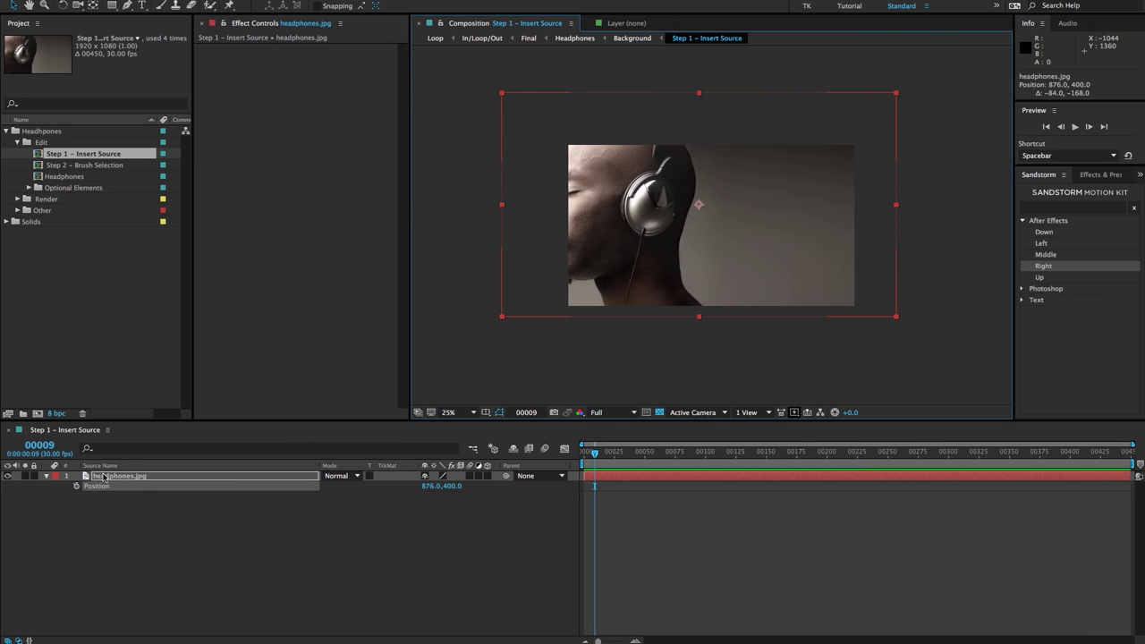
pyautogui.hotkey('ctrl', 'z')
pyautogui.hotkey('ctrl', 'z')
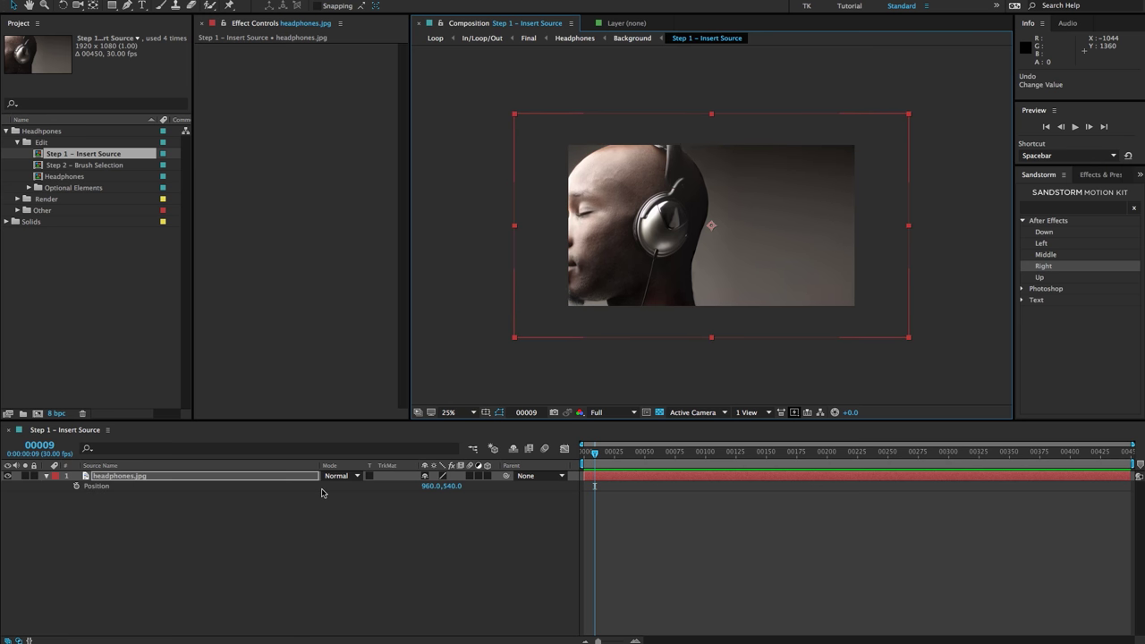
# Set the Scale of headphones.jpg to 57% so the photo fits the frame, and deselect the layer
pyautogui.press('s')
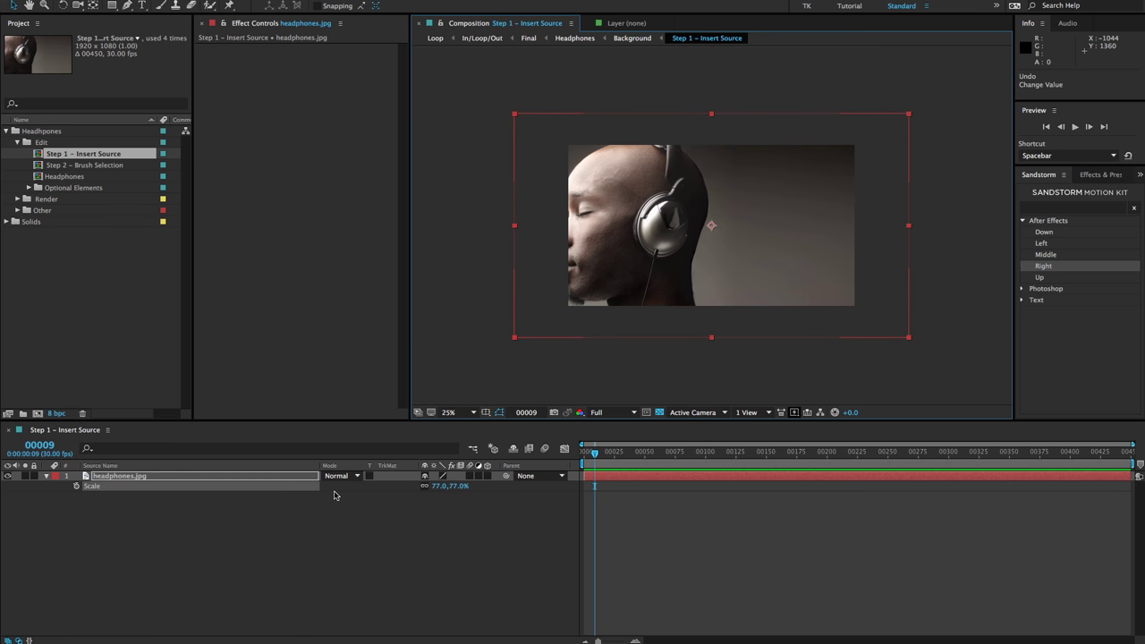
pyautogui.moveTo(438, 489); pyautogui.dragTo(418, 486)
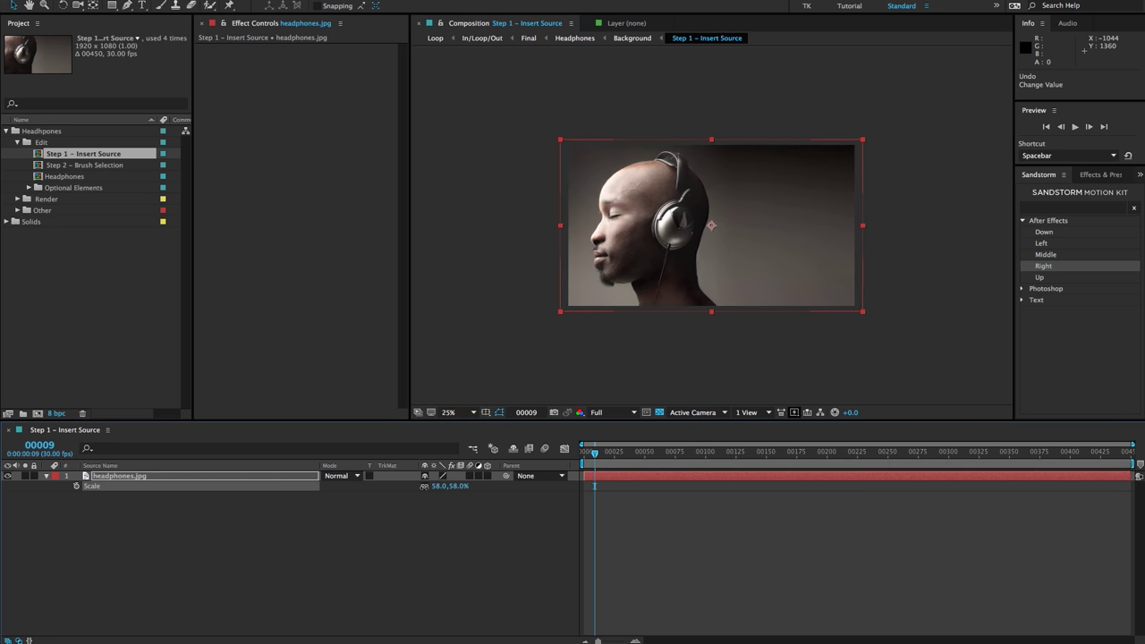
pyautogui.press('.')
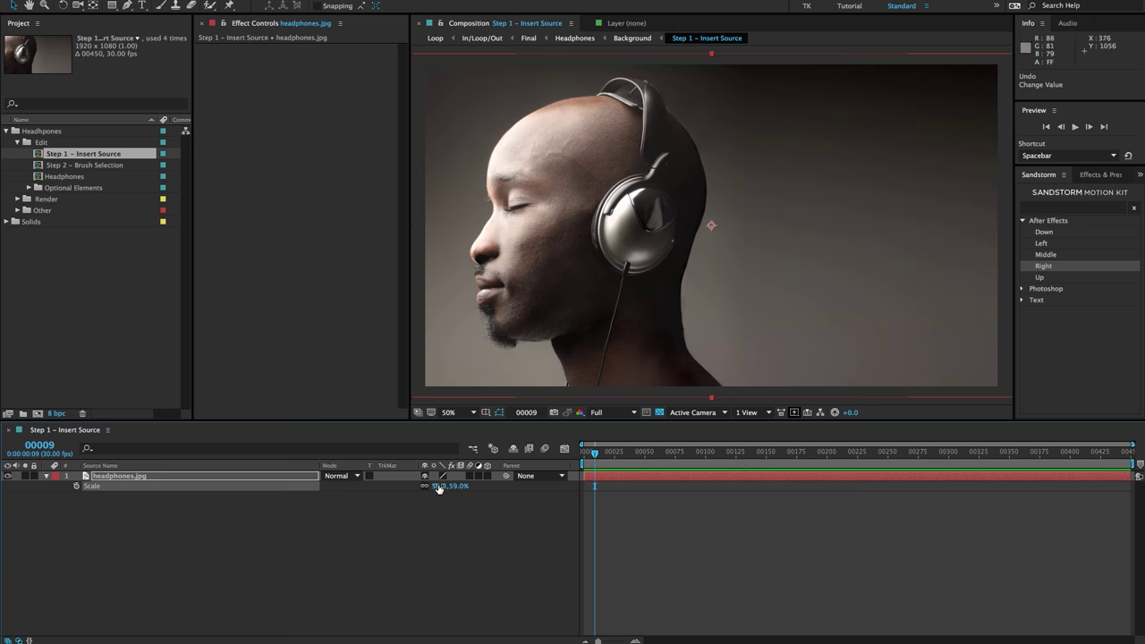
pyautogui.moveTo(438, 485); pyautogui.dragTo(435, 486)
pyautogui.click(425, 528)
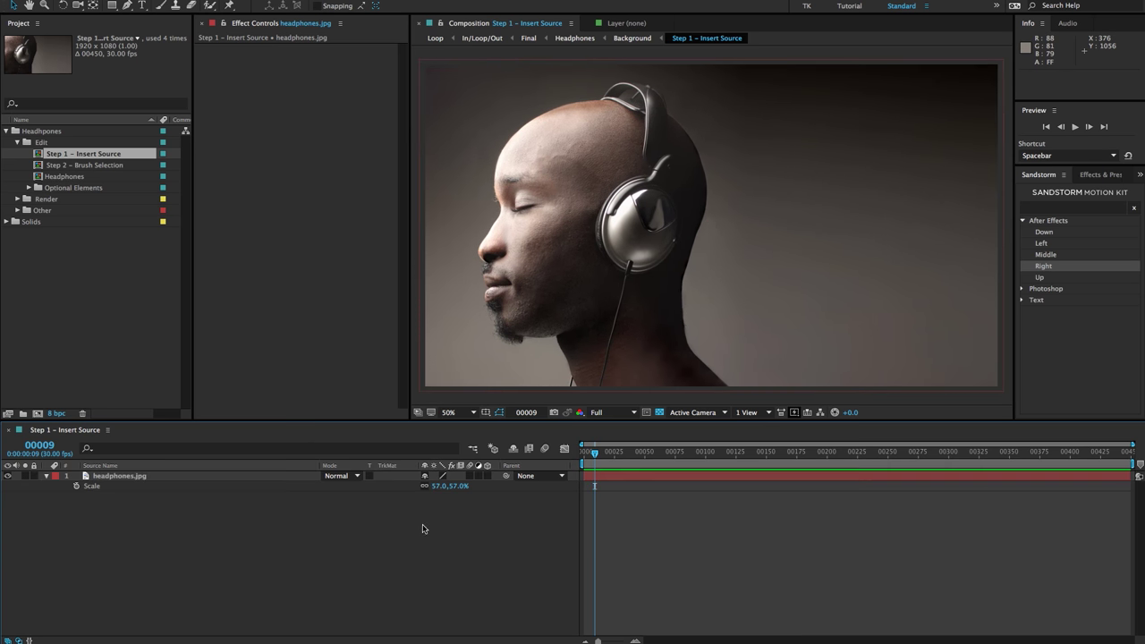
# Open the Step 2 – Brush Selection composition, scrub to frame 125 and return the playhead to frame 0
pyautogui.click(31, 261)
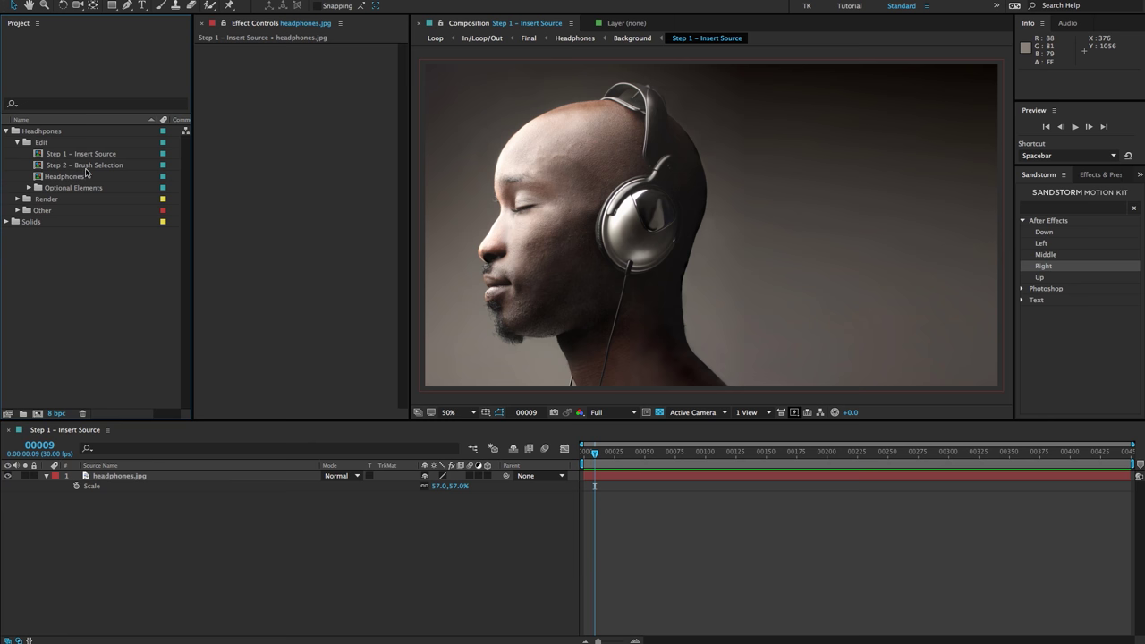
pyautogui.doubleClick(86, 166)
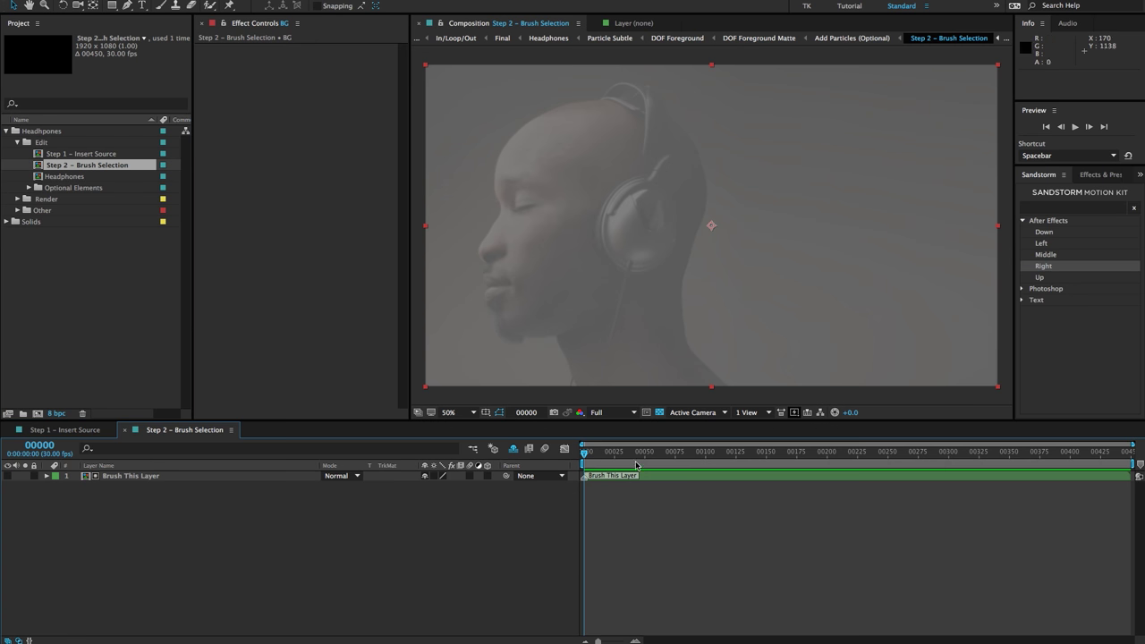
pyautogui.moveTo(636, 464); pyautogui.dragTo(735, 460)
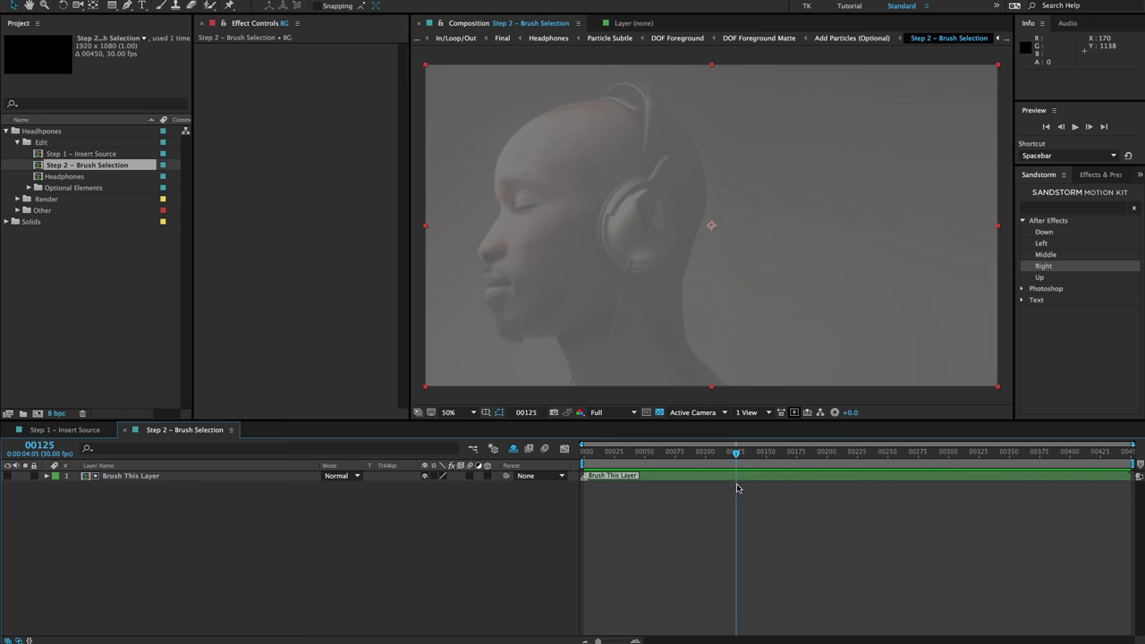
pyautogui.moveTo(735, 453); pyautogui.dragTo(540, 466)
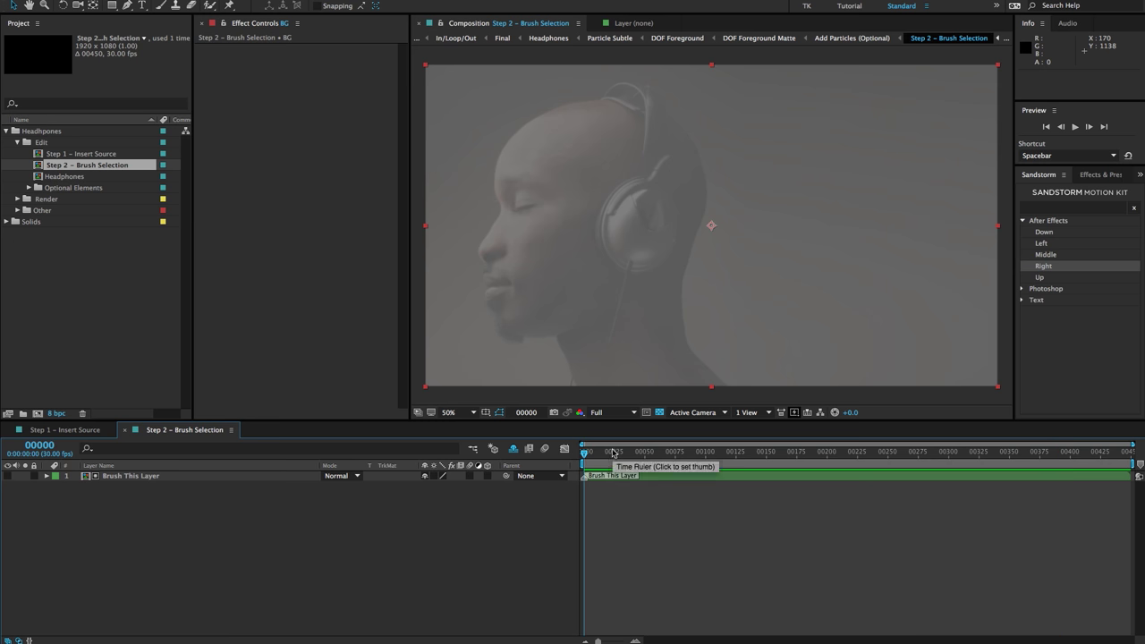
# Select the Brush This Layer layer and cycle through the Brush, Clone Stamp and Eraser paint tools
pyautogui.click(134, 477)
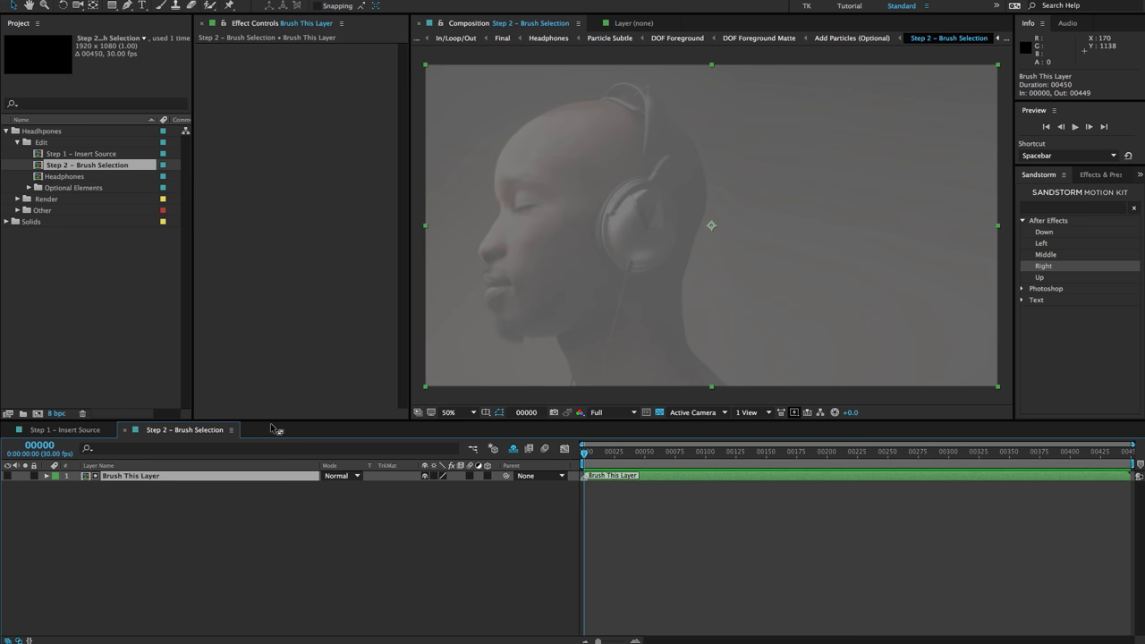
pyautogui.hotkey('ctrl', 'b')
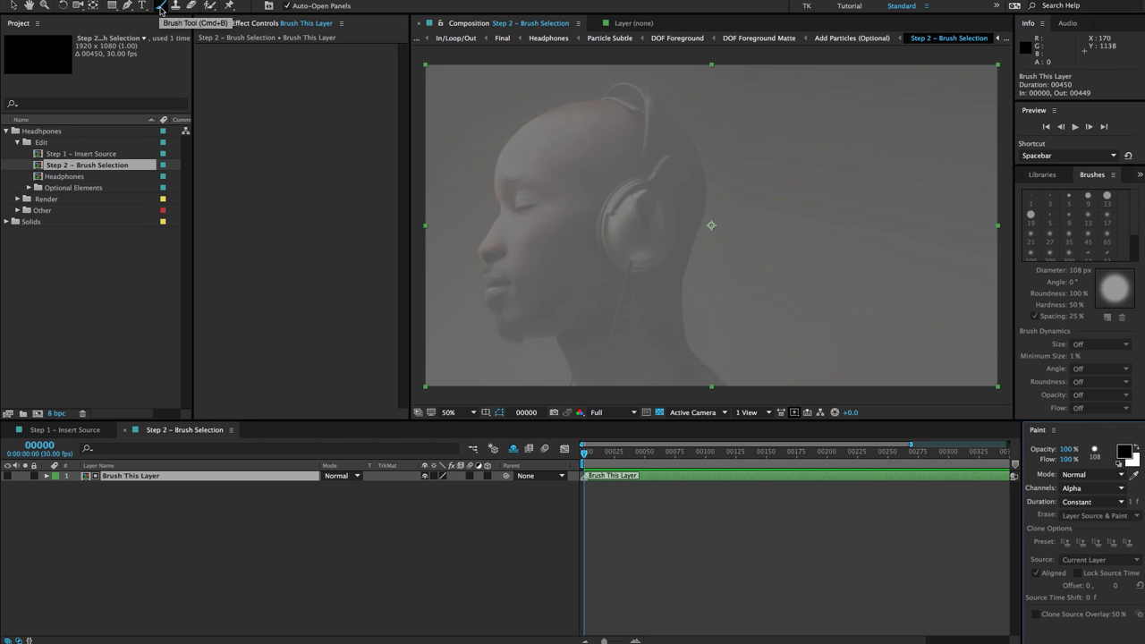
pyautogui.click(160, 9)
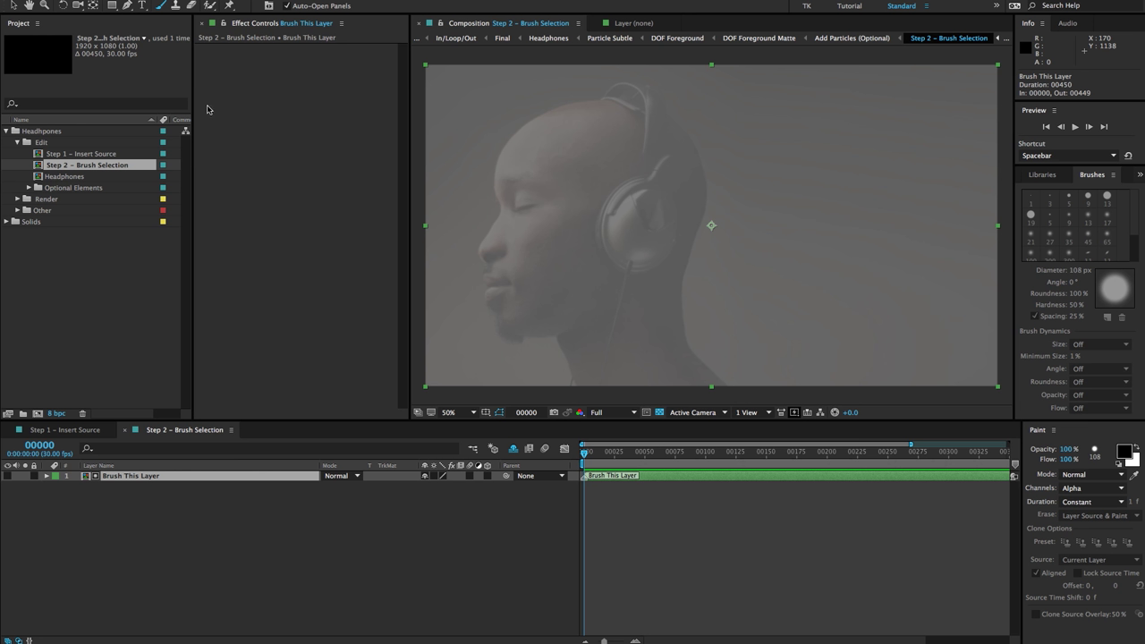
pyautogui.click(161, 12)
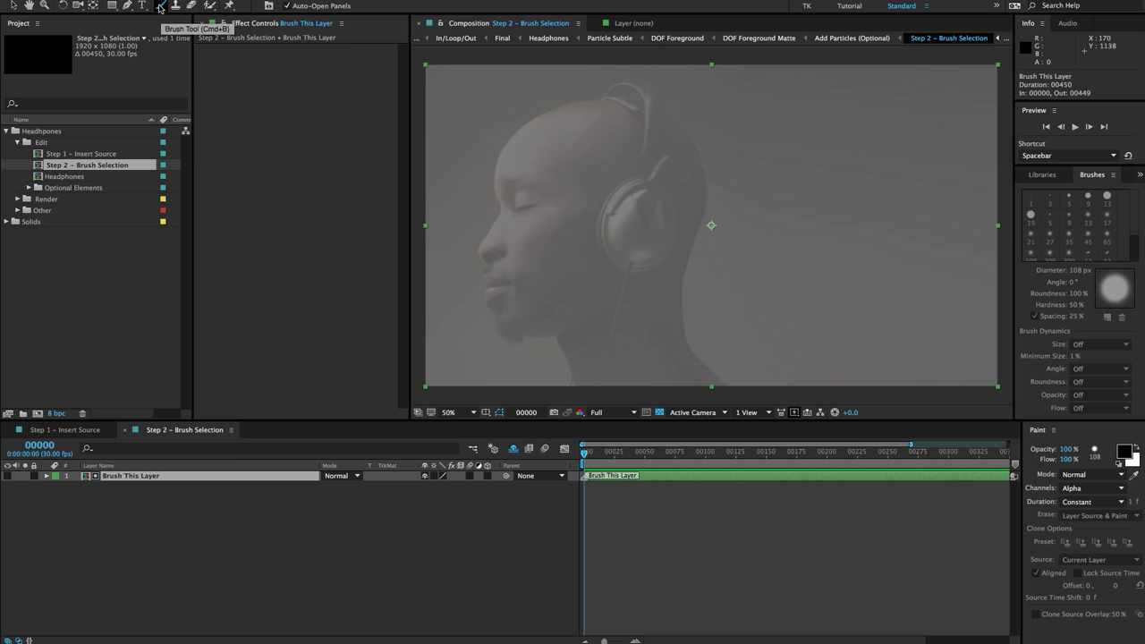
pyautogui.click(328, 562)
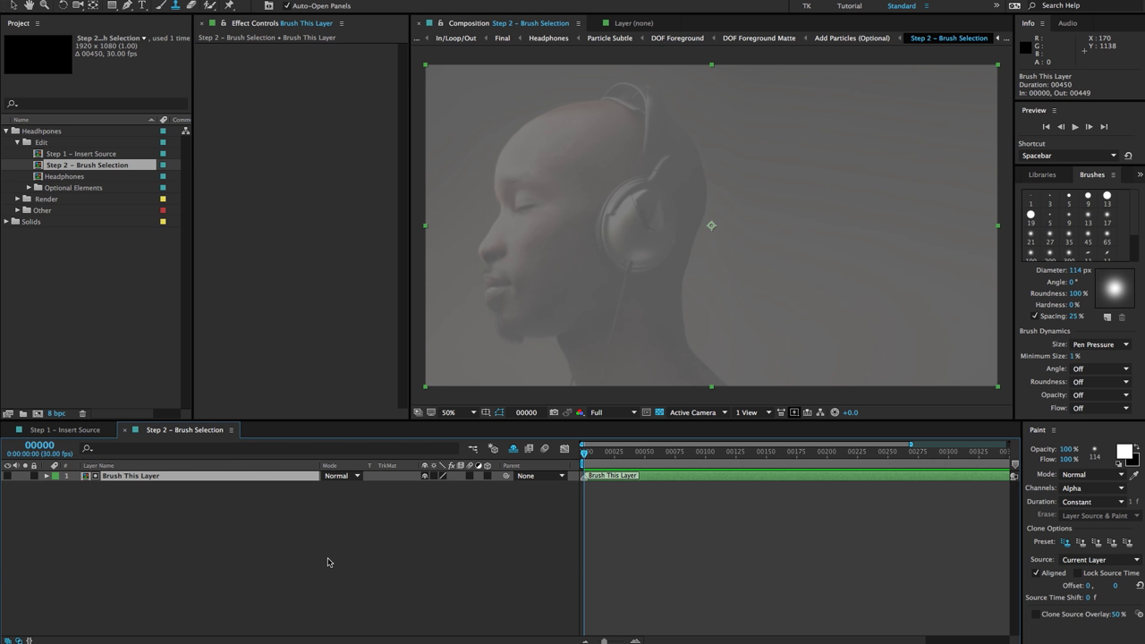
pyautogui.hotkey('ctrl', 'b')
pyautogui.hotkey('ctrl', 'b')
pyautogui.hotkey('ctrl', 'b')
pyautogui.hotkey('ctrl', 'b')
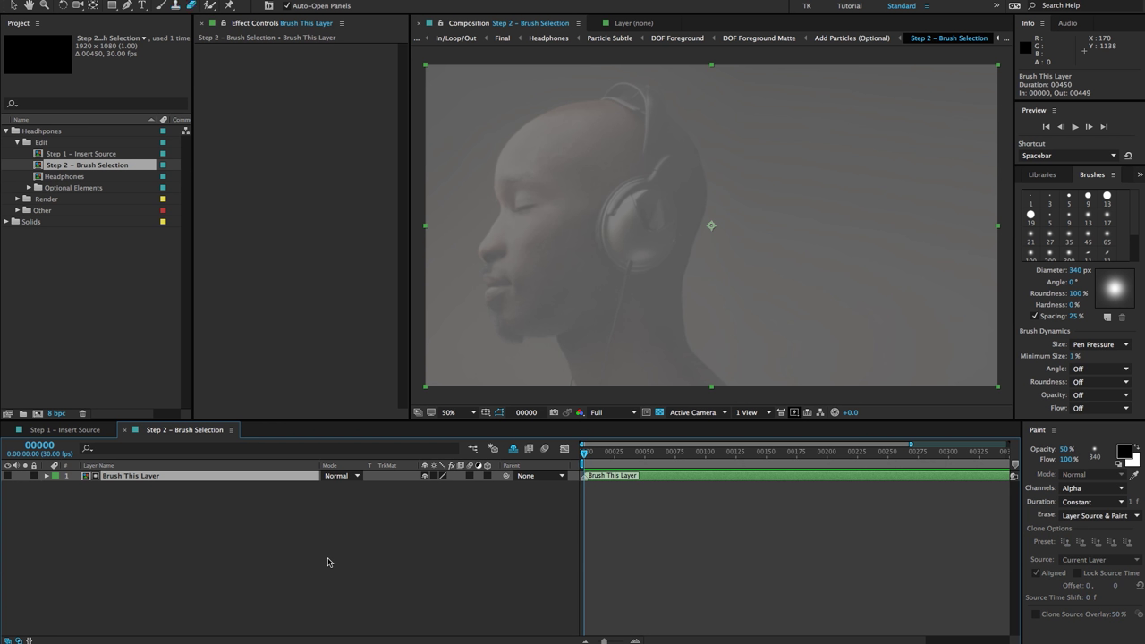
# Cycle through the Brush, Clone Stamp and Eraser paint tools again, ending on the Brush tool
pyautogui.hotkey('ctrl', 'b')
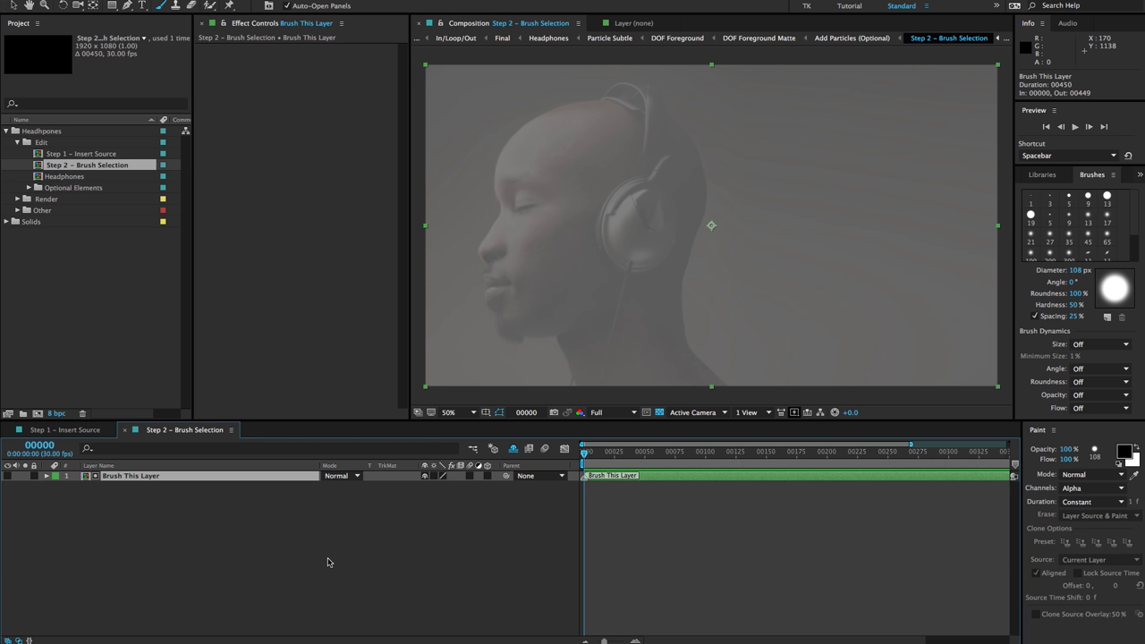
pyautogui.hotkey('ctrl', 'b')
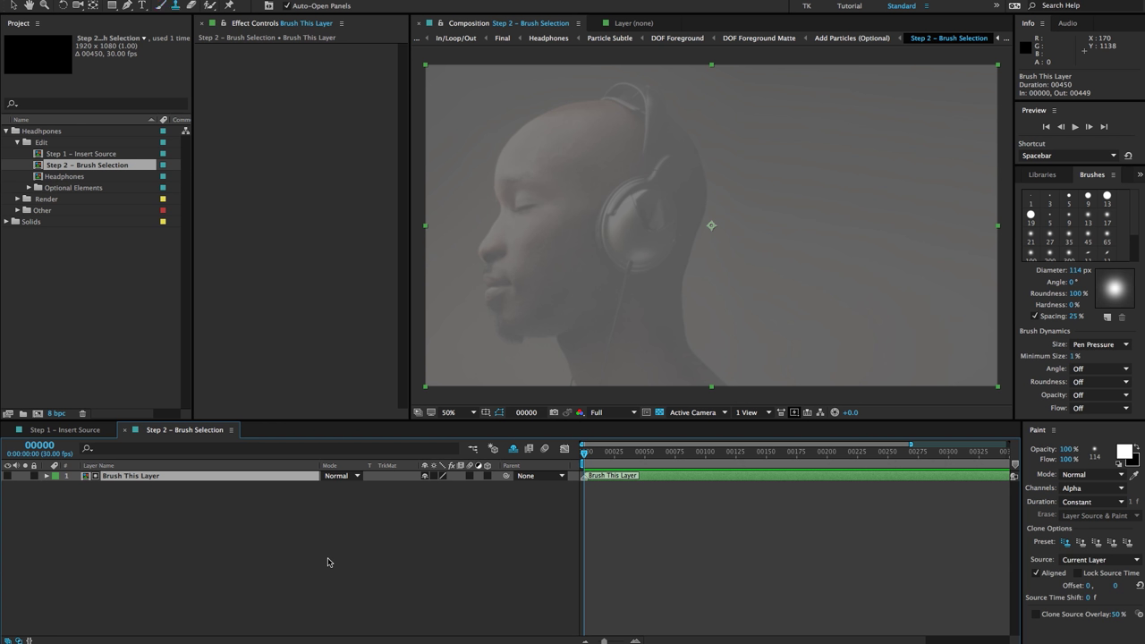
pyautogui.hotkey('ctrl', 'b')
pyautogui.hotkey('ctrl', 'b')
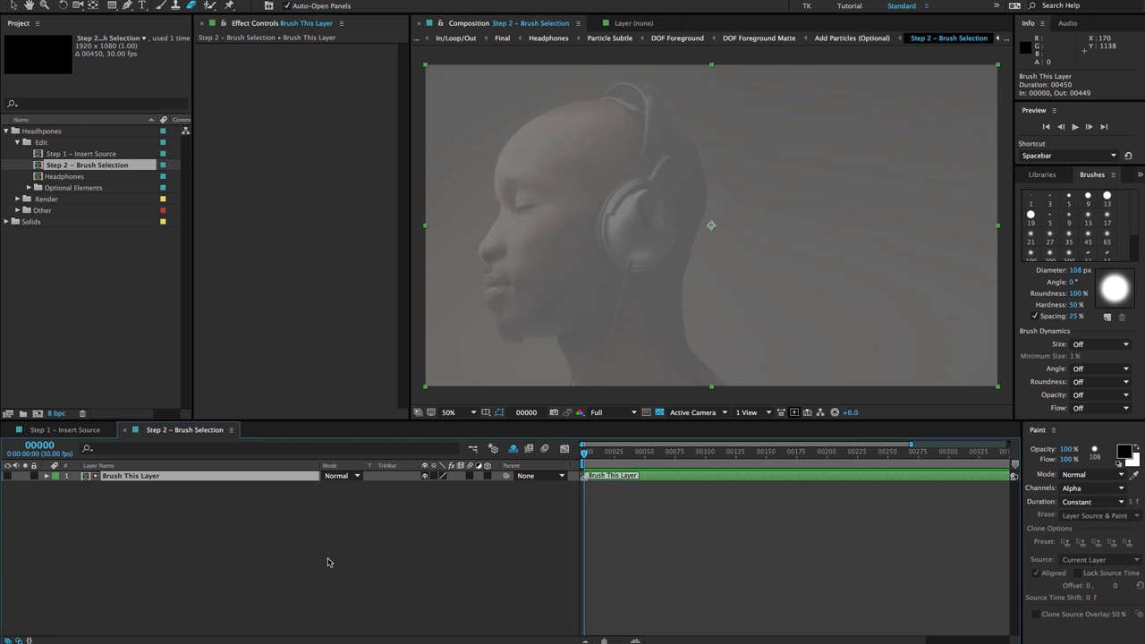
# Open Brush This Layer in its Layer view with the Brush tool active, and reselect the layer in the timeline
pyautogui.click(200, 499)
pyautogui.click(128, 481)
pyautogui.doubleClick(131, 476)
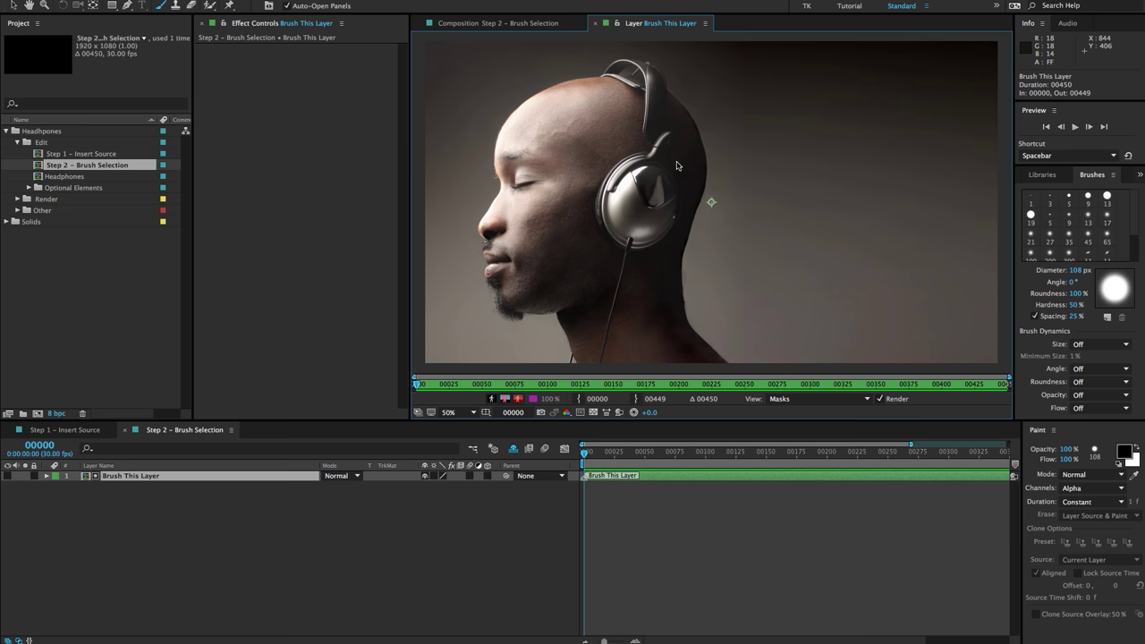
pyautogui.click(212, 521)
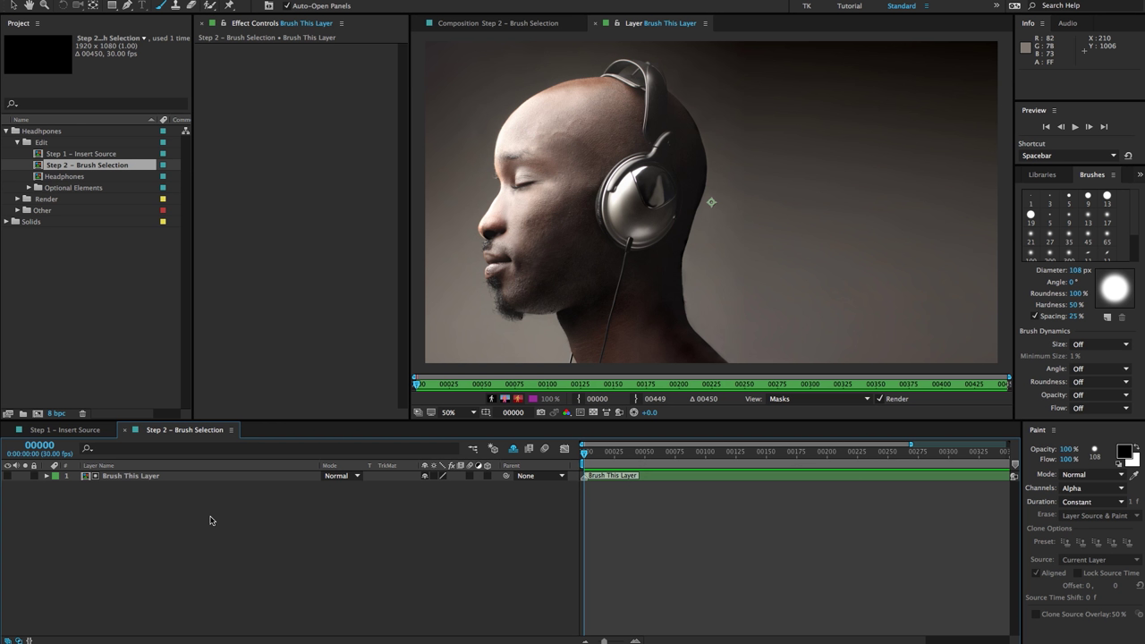
pyautogui.click(139, 477)
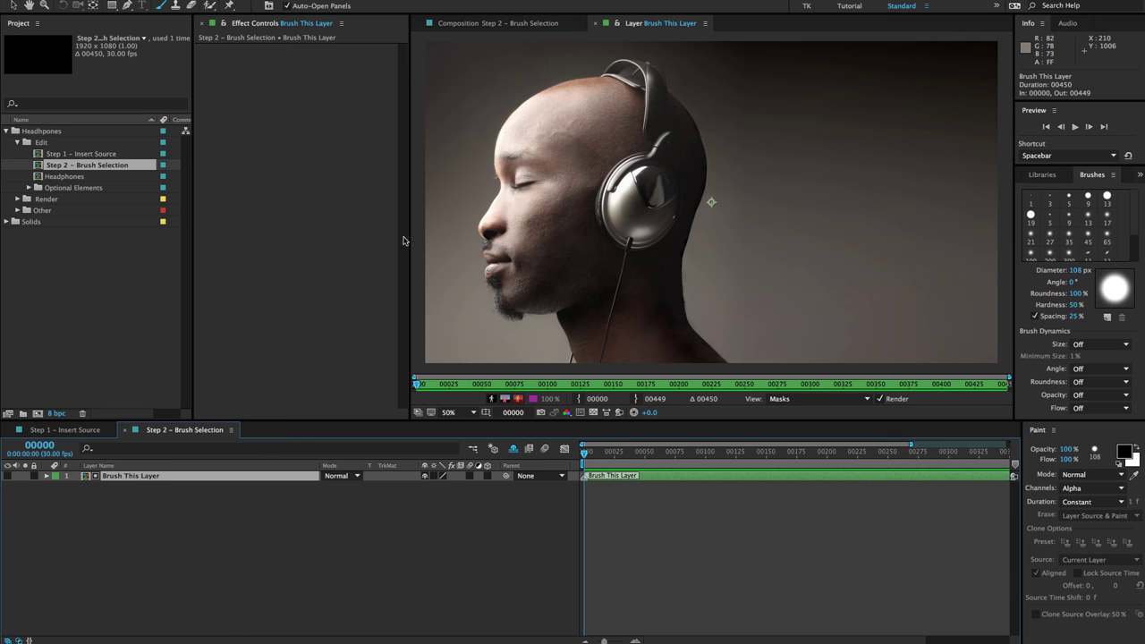
# With the Selection tool, open the Background composition behind Brush This Layer, and return to the Step 2 – Brush Selection composition
pyautogui.click(497, 24)
pyautogui.click(14, 7)
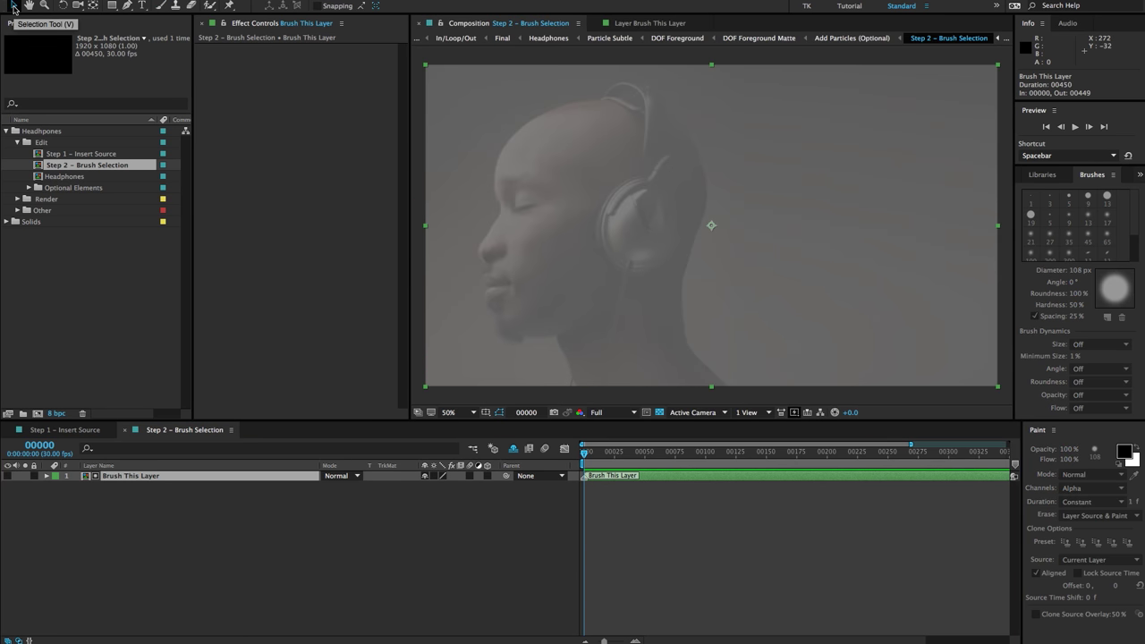
pyautogui.click(121, 476)
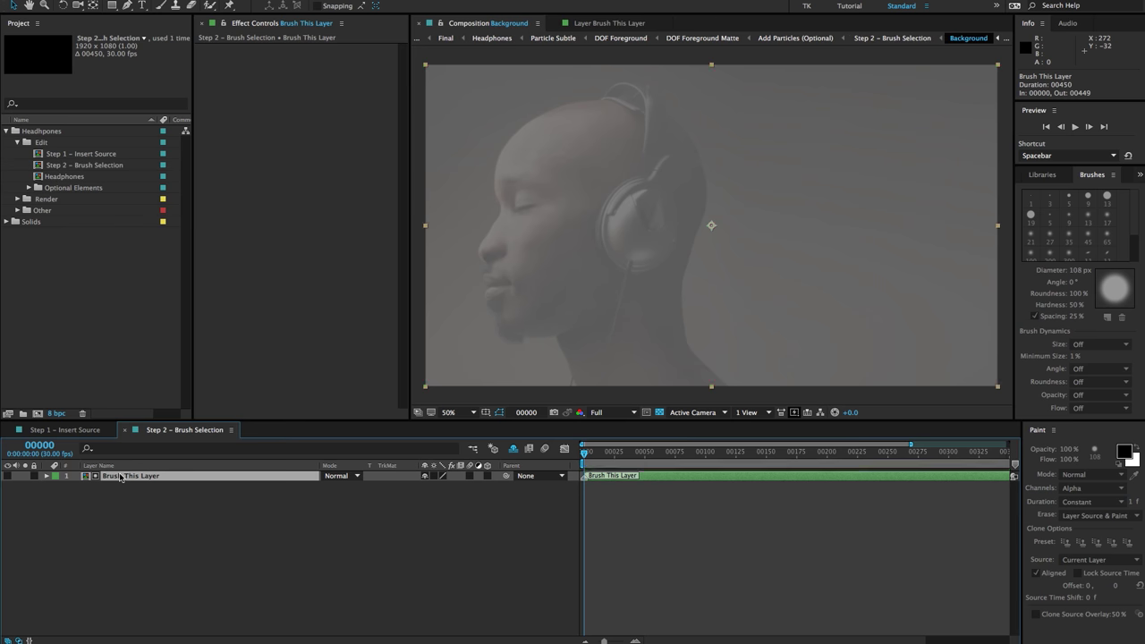
pyautogui.doubleClick(121, 477)
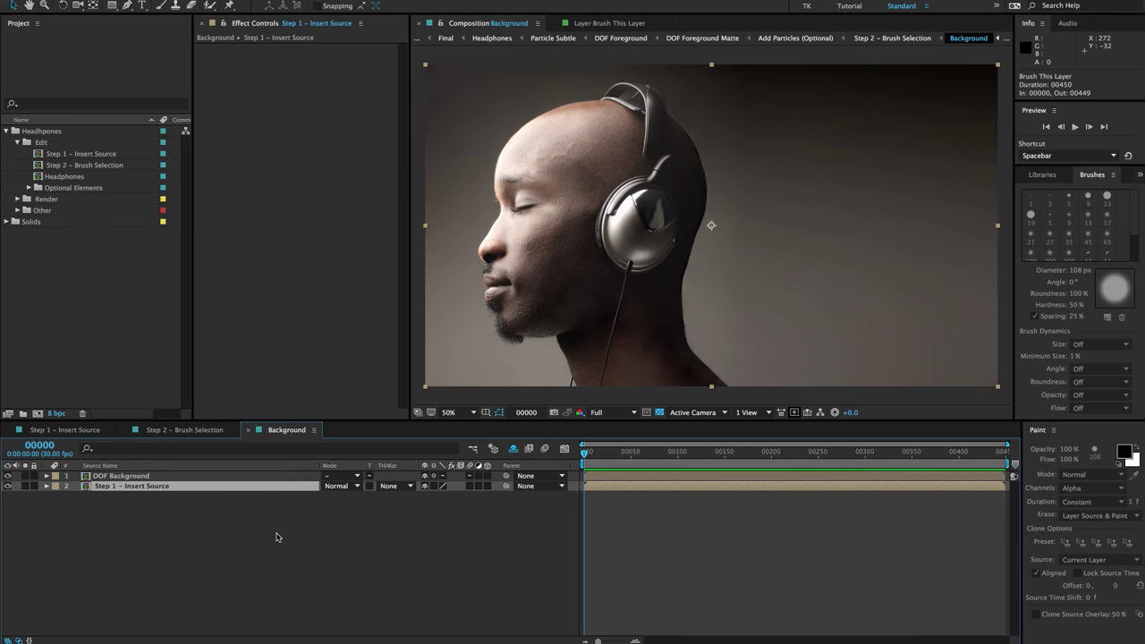
pyautogui.click(894, 38)
pyautogui.click(89, 168)
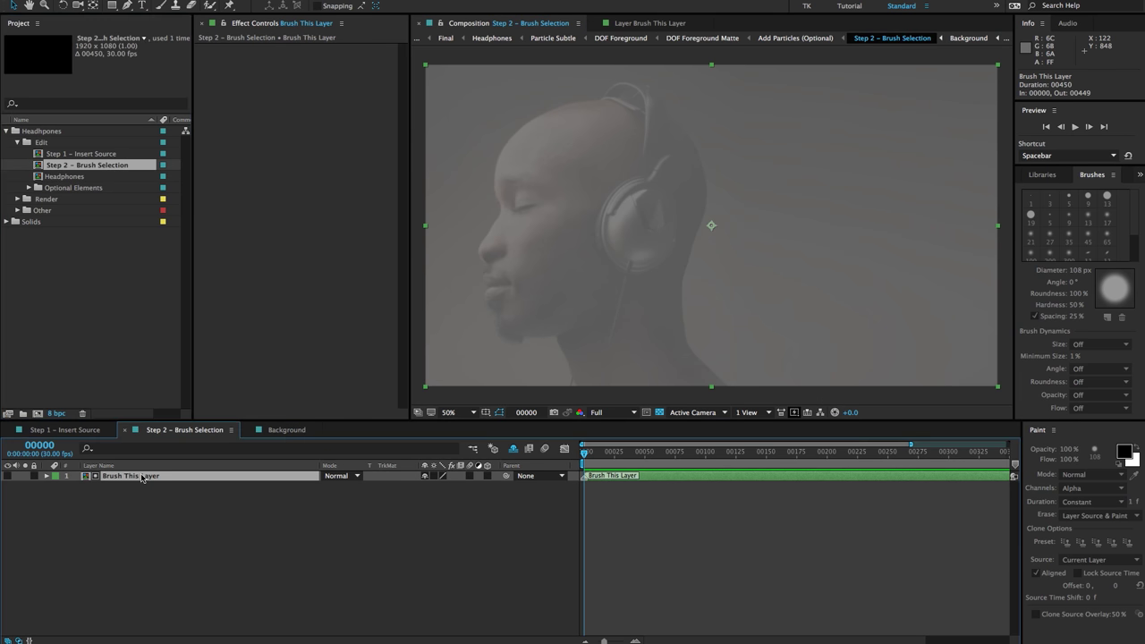
# Activate the Brush tool, reopen Brush This Layer in its Layer view, and deselect the layer
pyautogui.hotkey('ctrl', 'b')
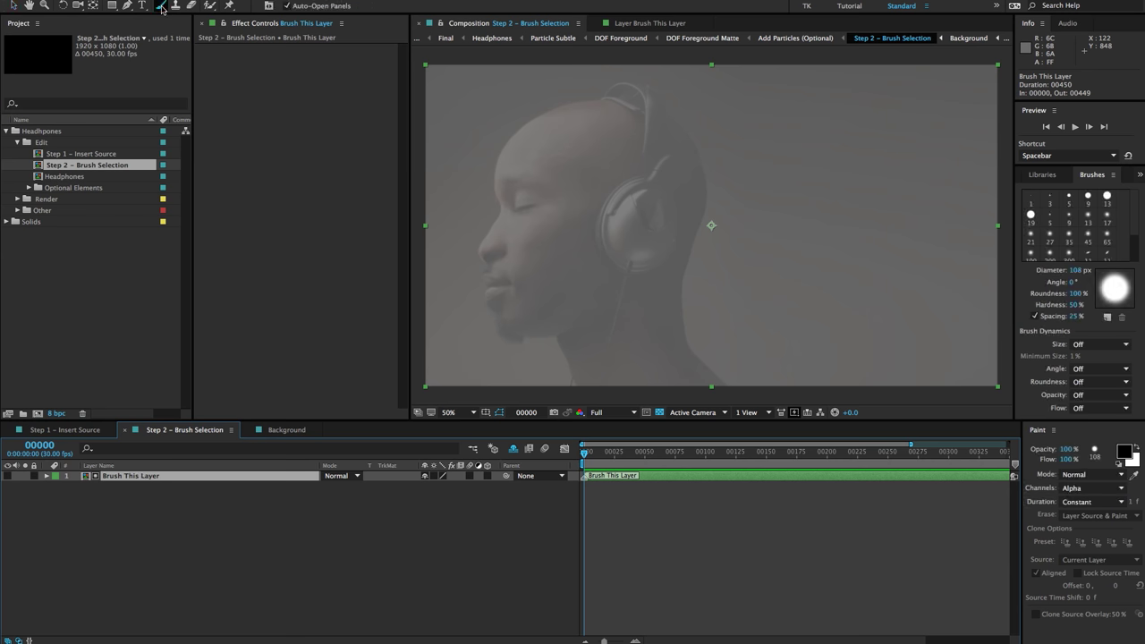
pyautogui.click(129, 496)
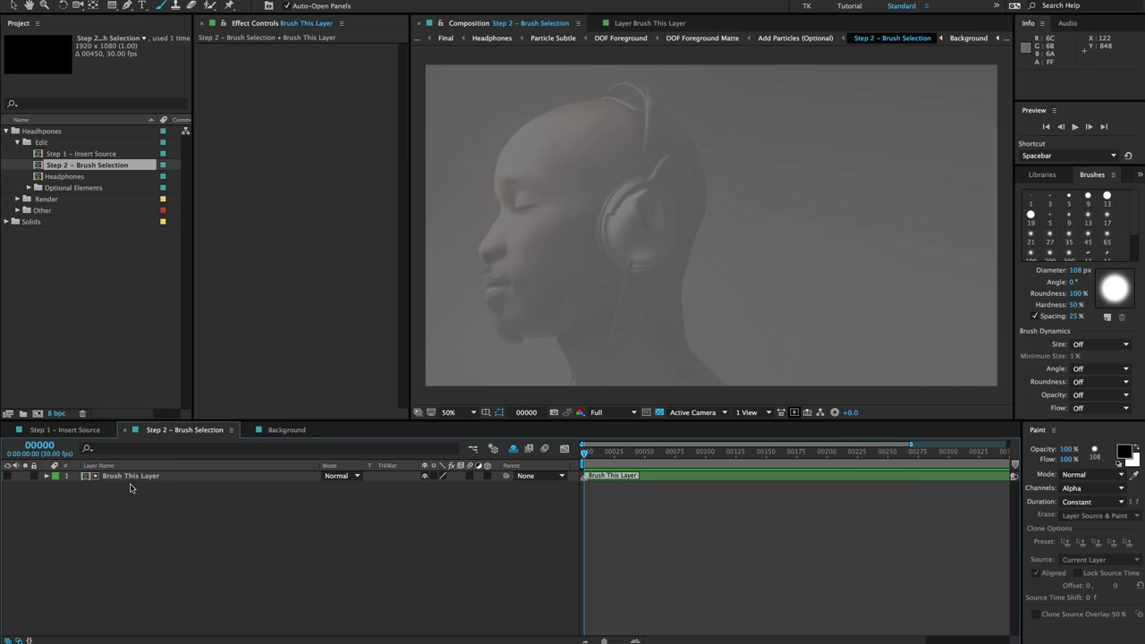
pyautogui.click(132, 480)
pyautogui.doubleClick(132, 479)
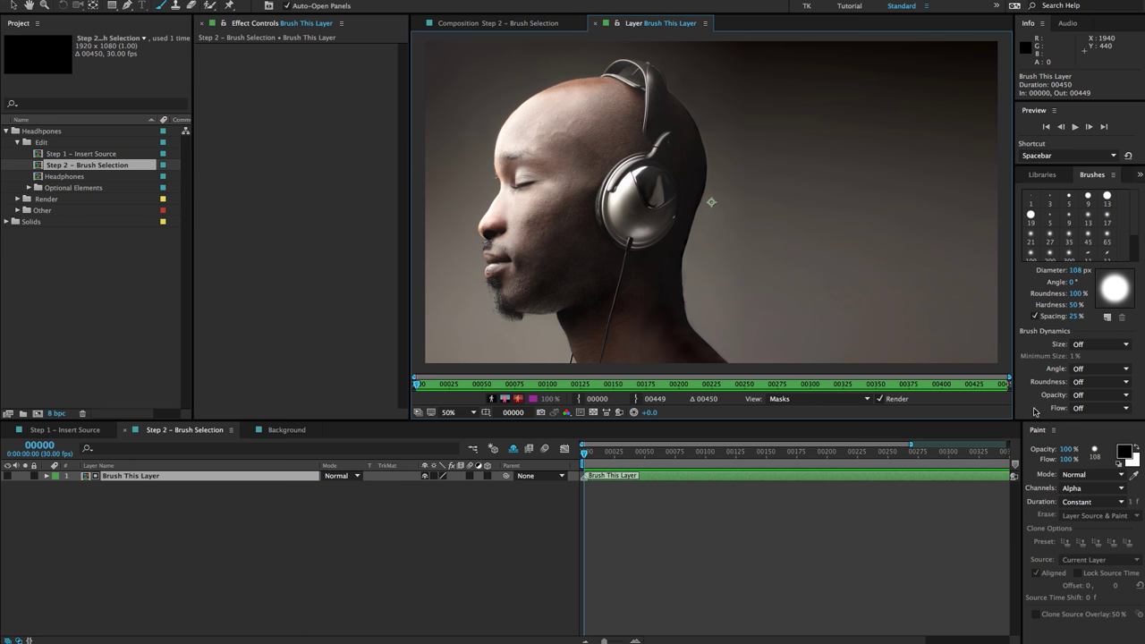
pyautogui.click(485, 560)
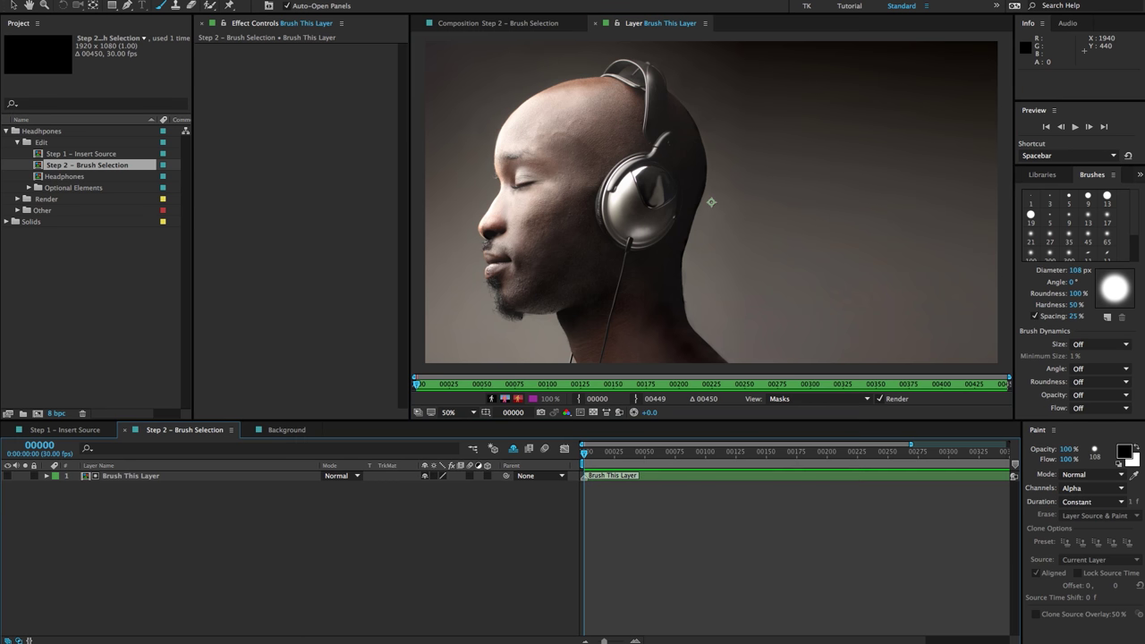
# Check that Brushes and Paint are enabled in the workspace, and set the brush diameter to 184 px
pyautogui.click(179, 0)
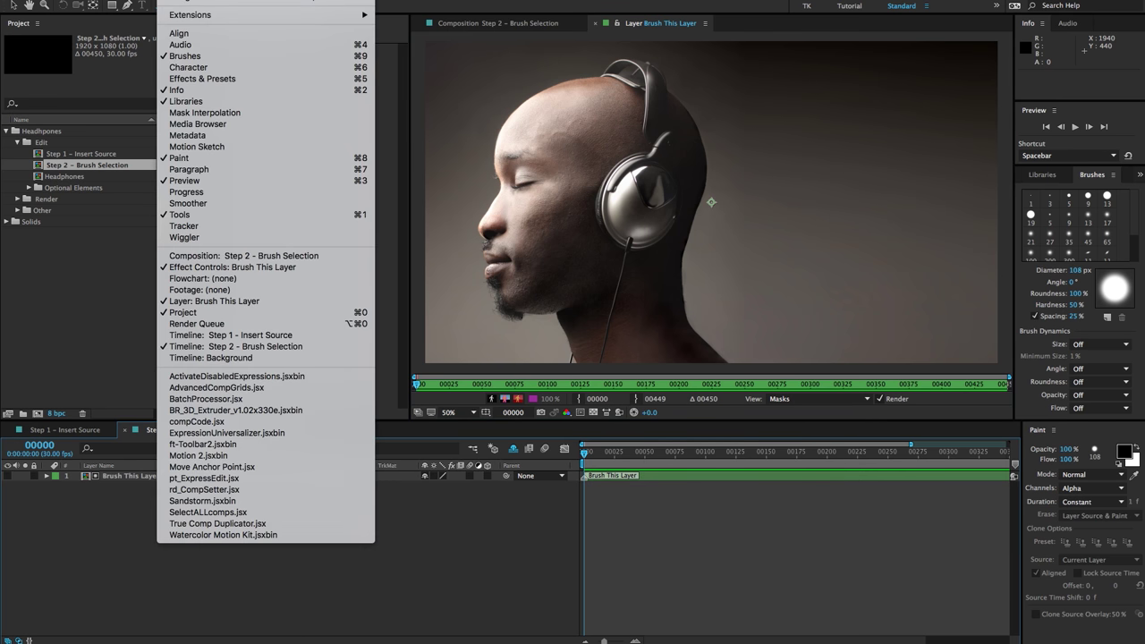
pyautogui.click(111, 282)
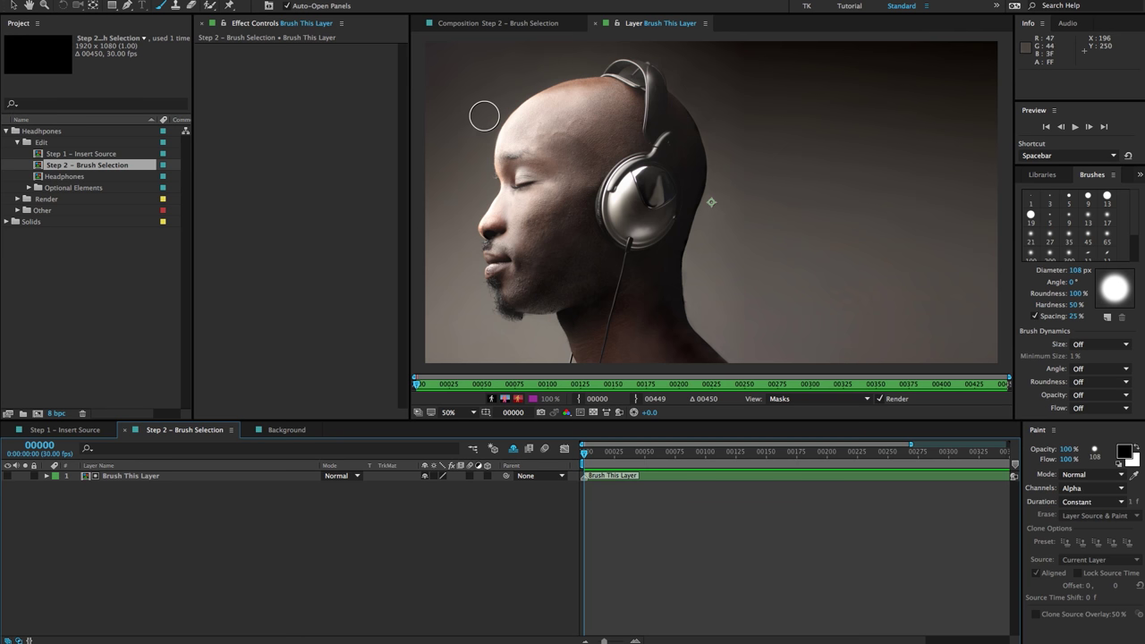
pyautogui.click(1079, 270)
pyautogui.write('184')
pyautogui.press('Return')
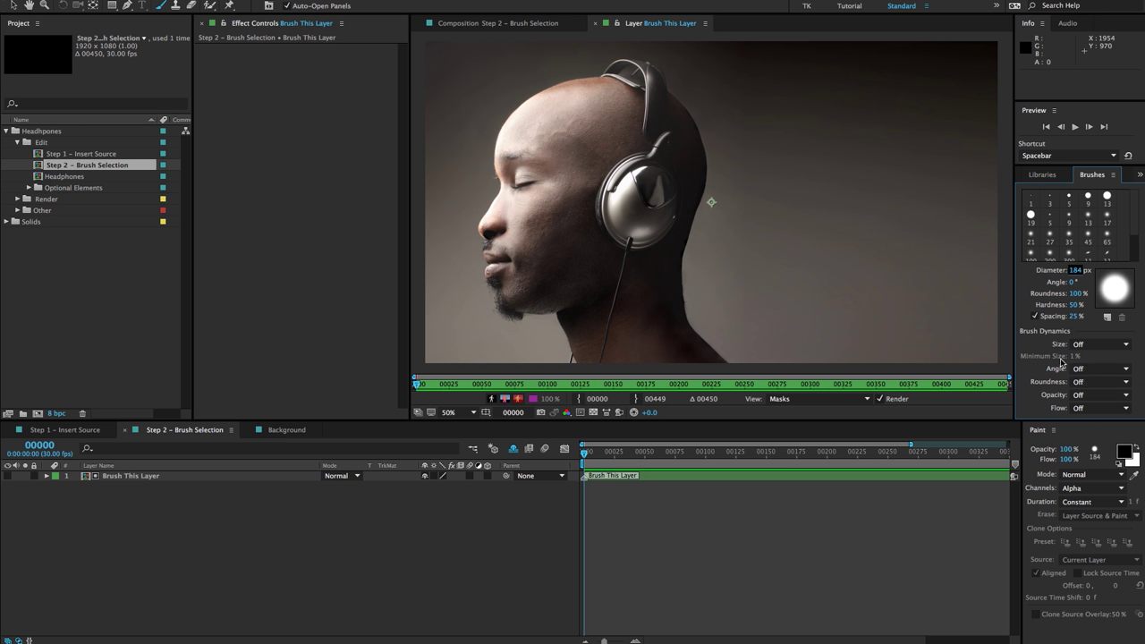
# Review the paint options by switching Channels to RGBA and back to Alpha, and keep Duration at Constant
pyautogui.click(1091, 432)
pyautogui.click(1069, 449)
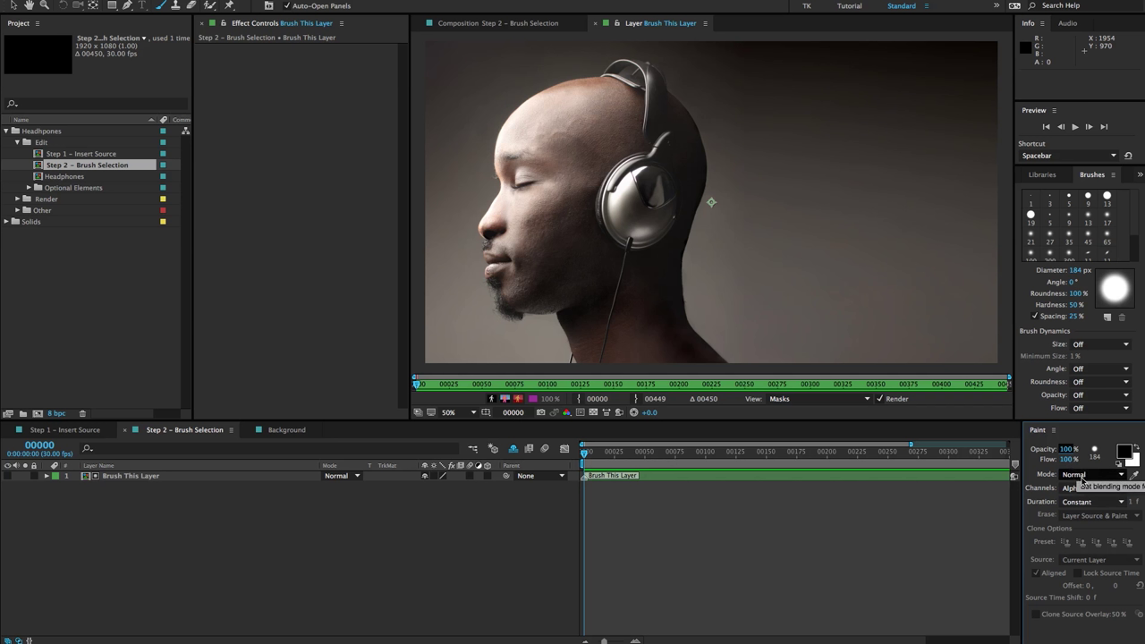
pyautogui.click(1089, 491)
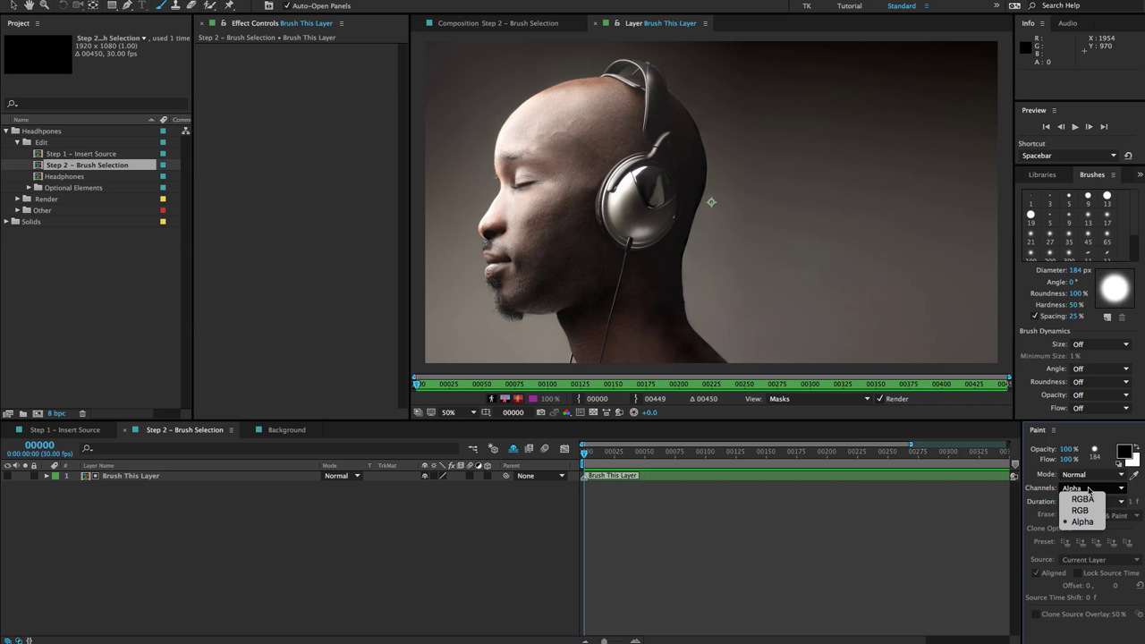
pyautogui.click(1090, 500)
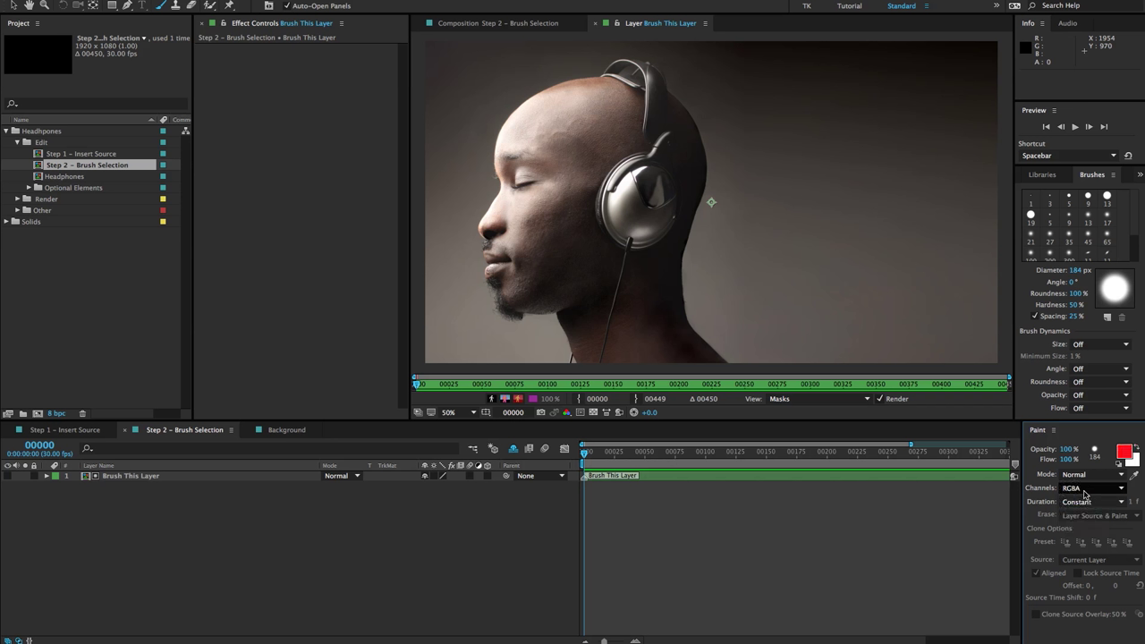
pyautogui.click(1085, 491)
pyautogui.click(1082, 521)
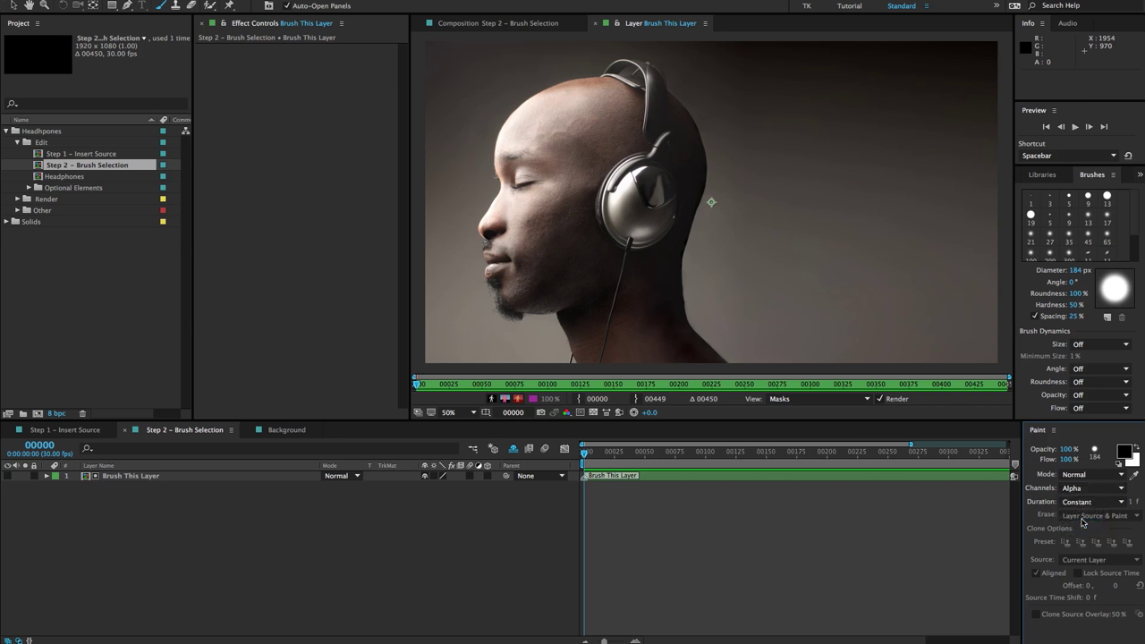
pyautogui.click(1079, 504)
pyautogui.click(1080, 514)
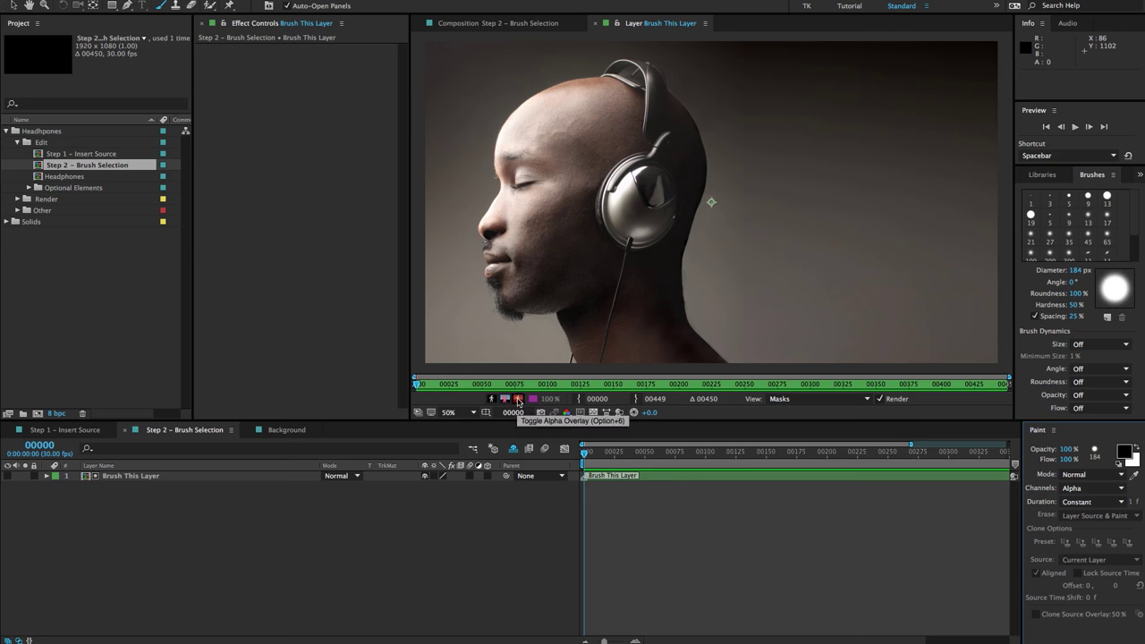
# Turn on the alpha overlay for Brush This Layer and set the overlay opacity to 100%
pyautogui.click(518, 399)
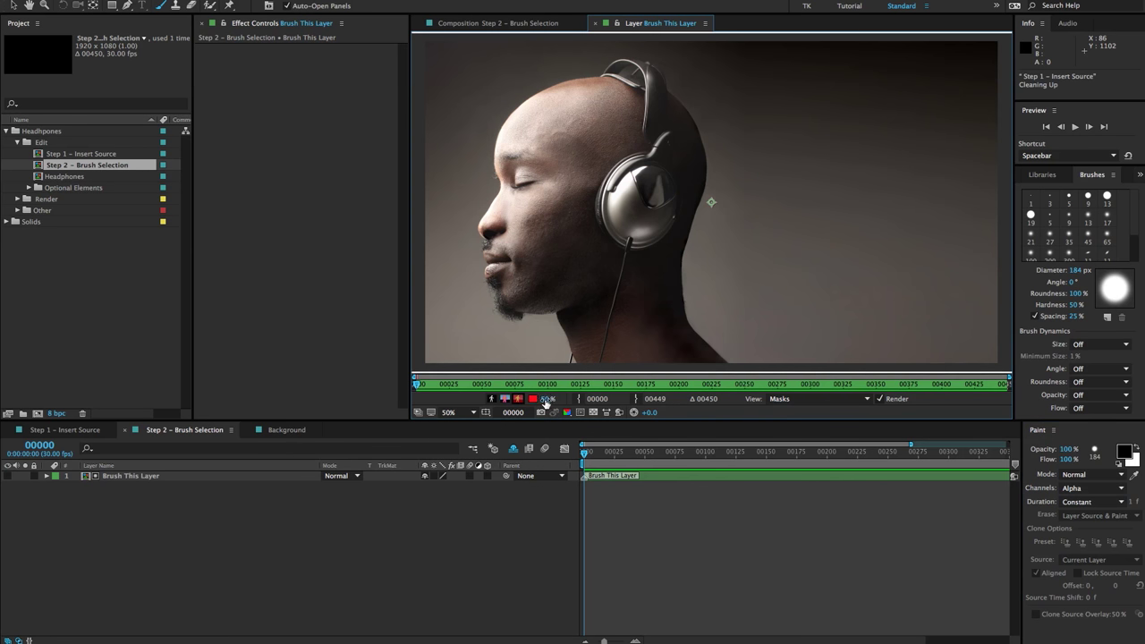
pyautogui.click(544, 399)
pyautogui.write('100')
pyautogui.press('Return')
# Try test brush strokes over the headphones and background at different brush diameters, and undo them
pyautogui.moveTo(636, 83); pyautogui.dragTo(717, 126)
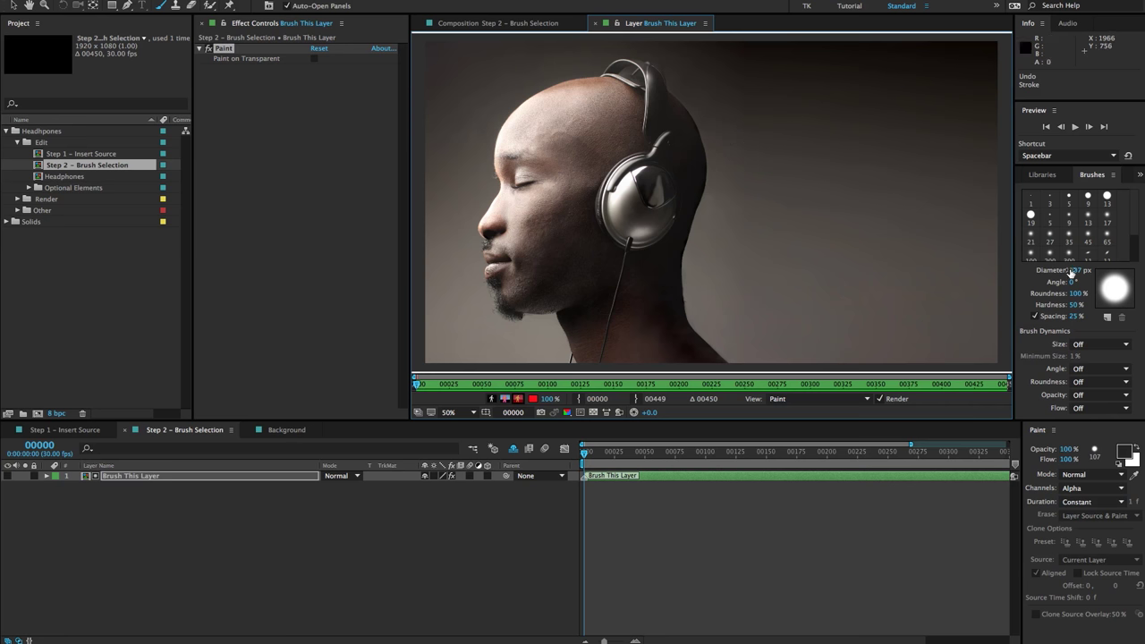
pyautogui.moveTo(1072, 270); pyautogui.dragTo(1064, 270)
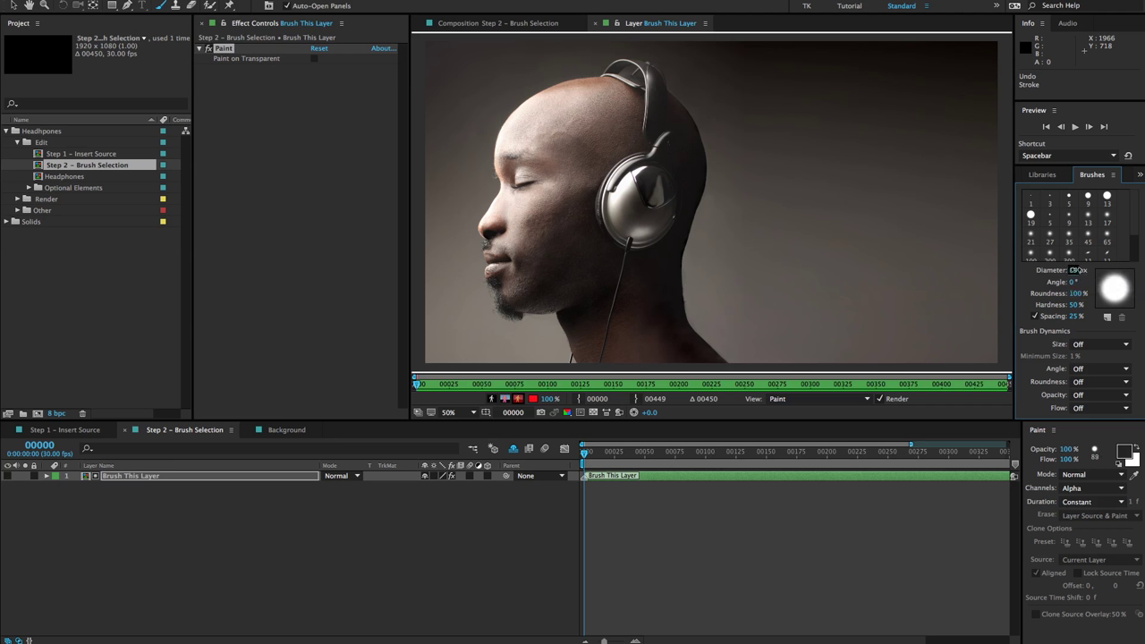
pyautogui.moveTo(1073, 270); pyautogui.dragTo(1082, 270)
pyautogui.moveTo(776, 121)
pyautogui.mouseDown()
pyautogui.moveTo(805, 121)
pyautogui.moveTo(793, 120)
pyautogui.moveTo(796, 135)
pyautogui.mouseUp()
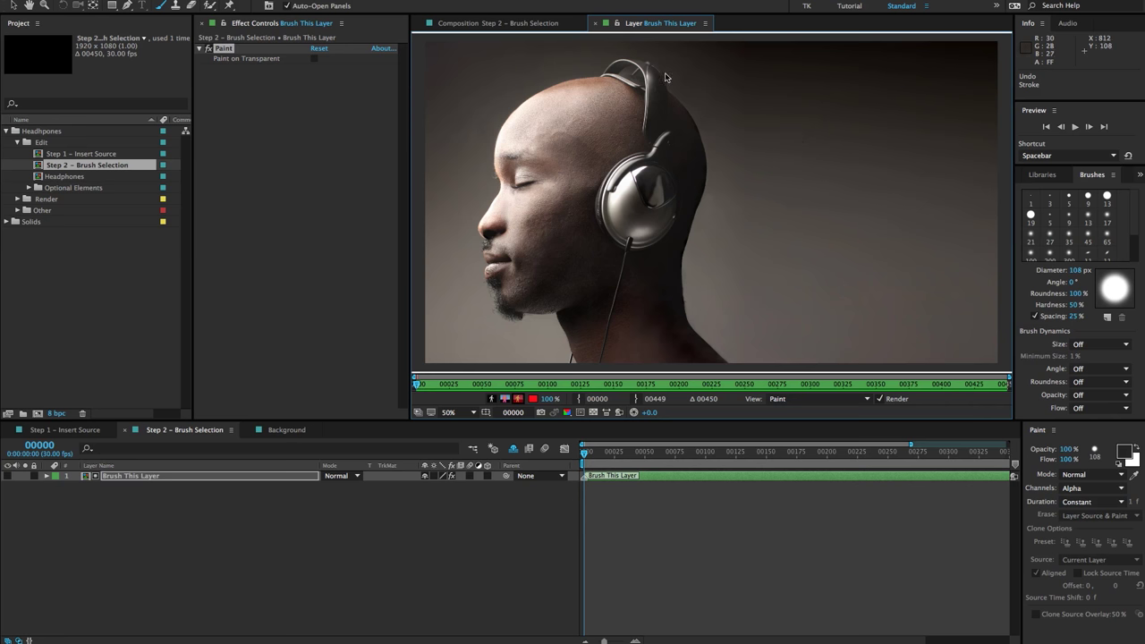
pyautogui.moveTo(626, 72); pyautogui.dragTo(663, 85)
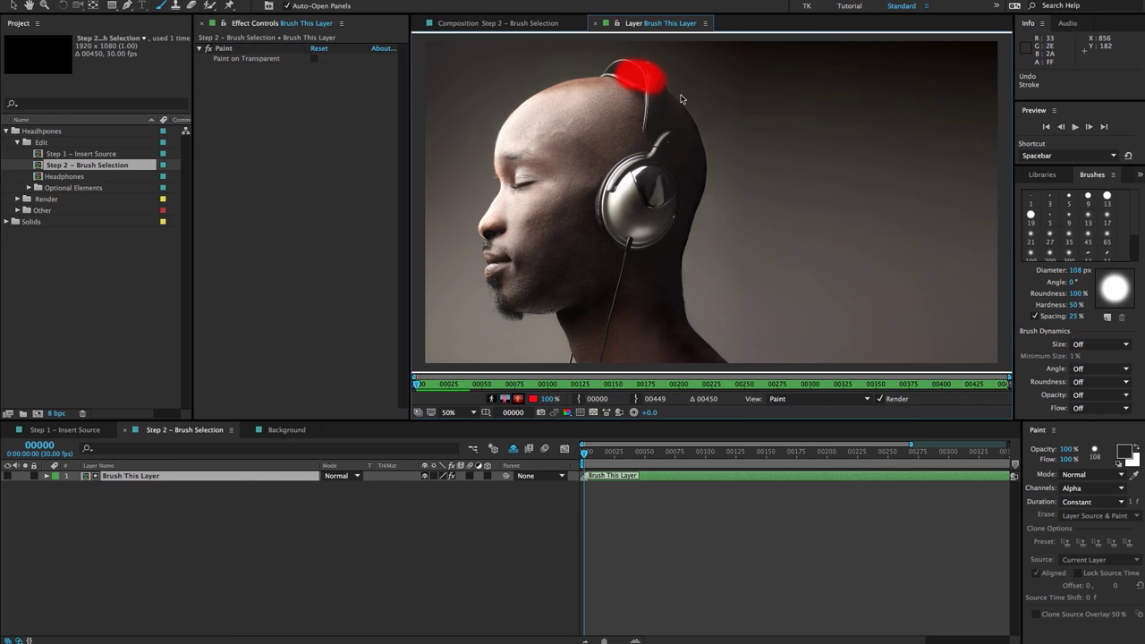
pyautogui.hotkey('ctrl', 'z')
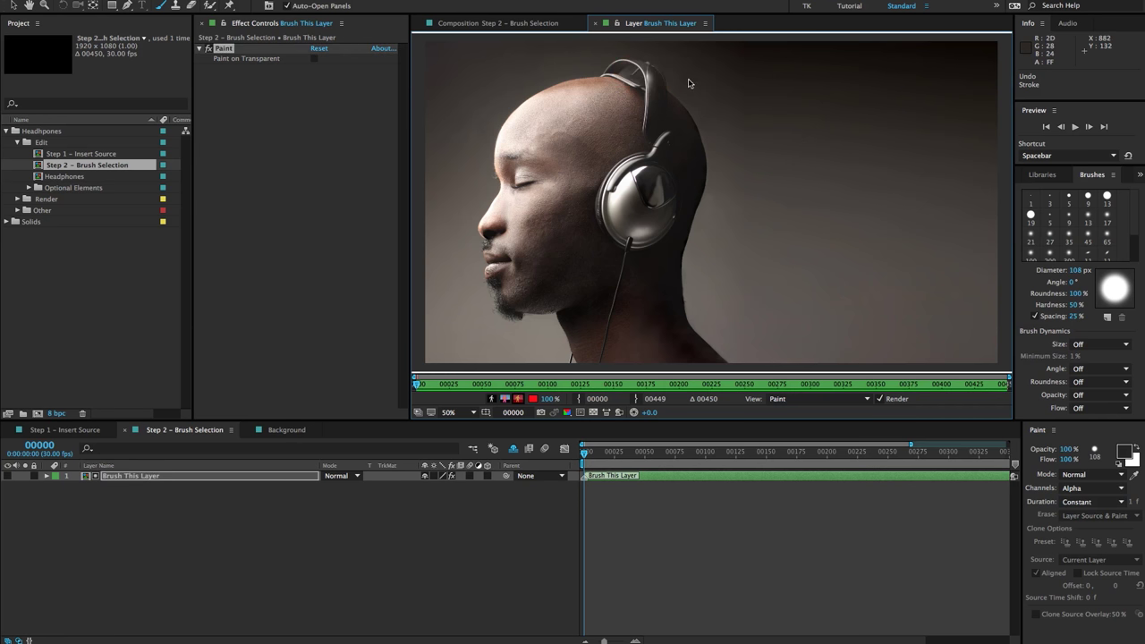
# Paint the selection over the headphones' headband and ear cup with a 54 px brush
pyautogui.moveTo(690, 81)
pyautogui.mouseDown()
pyautogui.moveTo(629, 74)
pyautogui.moveTo(652, 92)
pyautogui.moveTo(649, 143)
pyautogui.moveTo(620, 183)
pyautogui.moveTo(628, 240)
pyautogui.moveTo(659, 220)
pyautogui.moveTo(661, 171)
pyautogui.moveTo(639, 202)
pyautogui.moveTo(679, 207)
pyautogui.mouseUp()
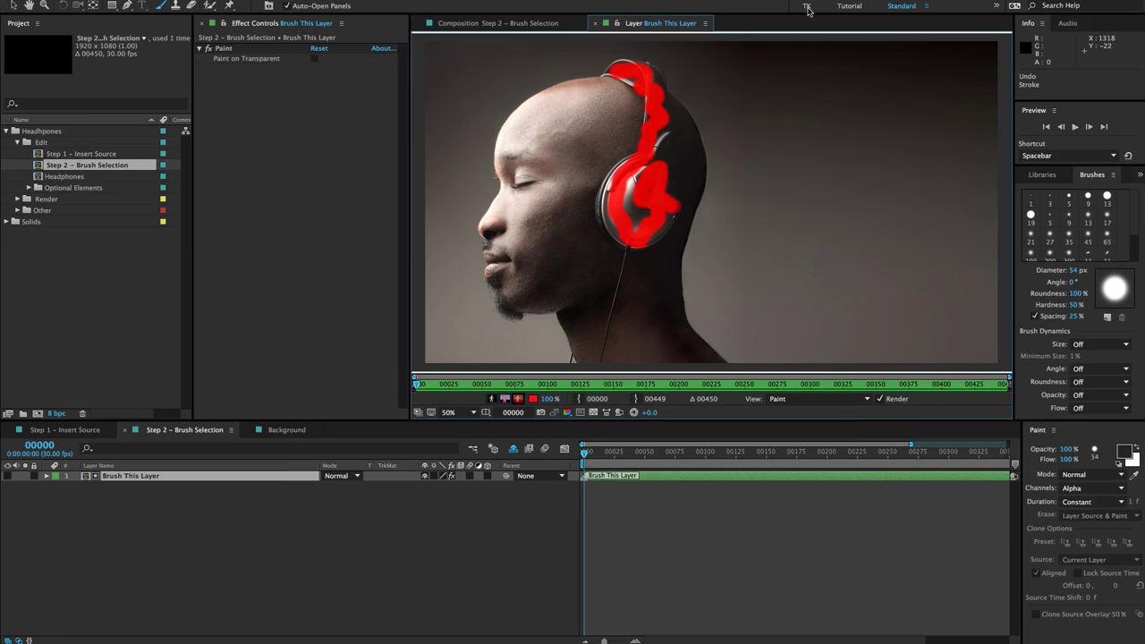
# Open the Headphones composition and move to frame 150 to examine the particles coming from the painted area
pyautogui.doubleClick(64, 176)
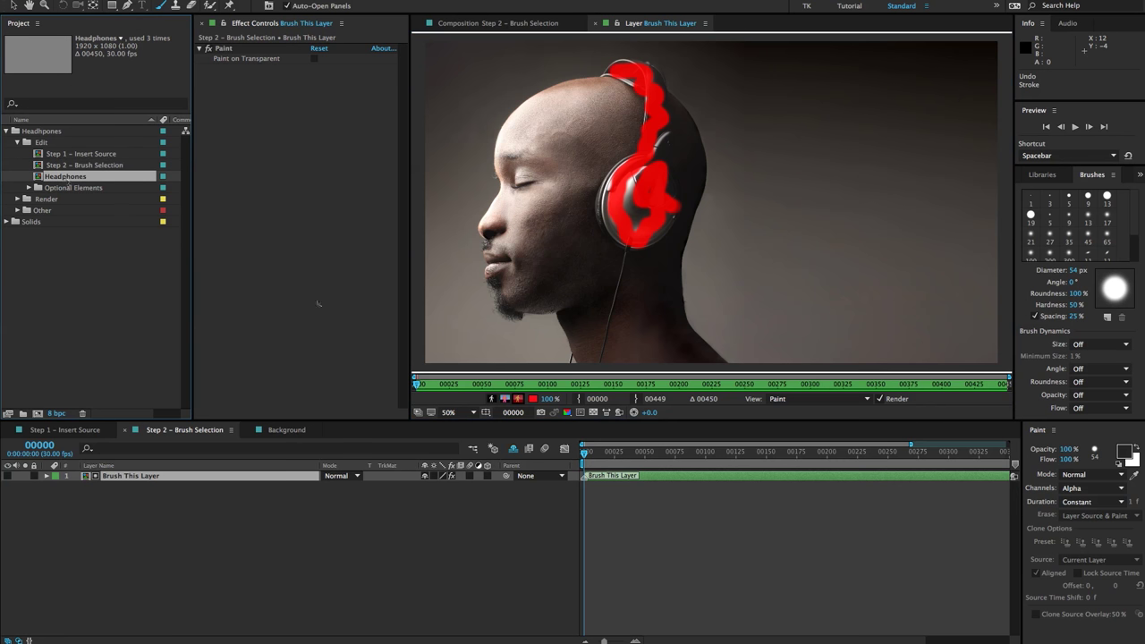
pyautogui.moveTo(606, 452); pyautogui.dragTo(724, 481)
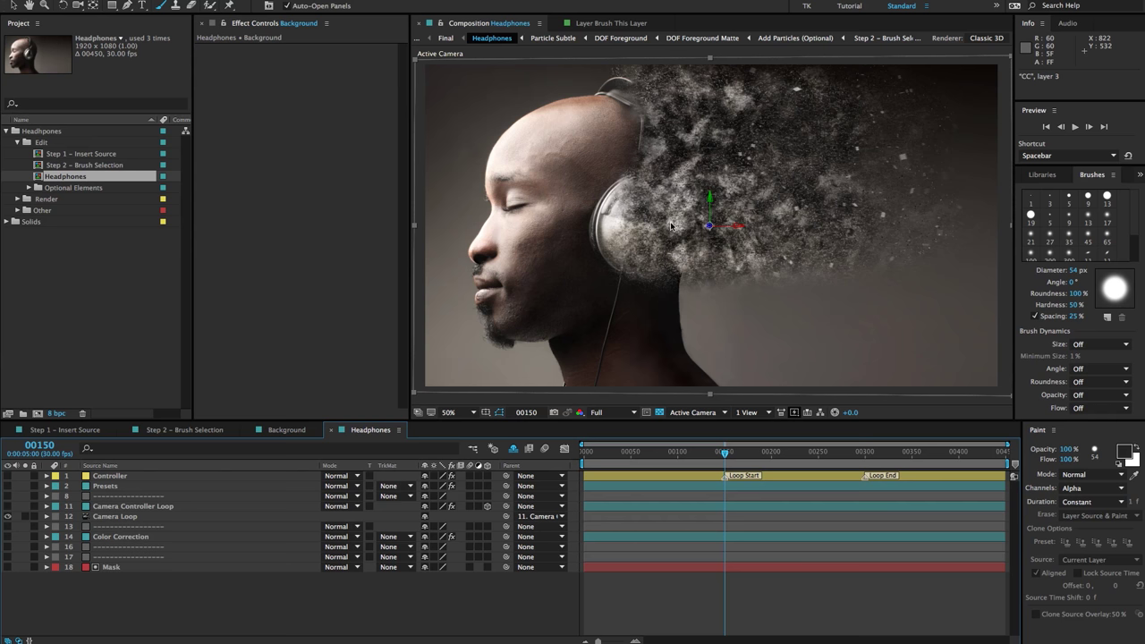
pyautogui.moveTo(670, 225); pyautogui.dragTo(735, 281)
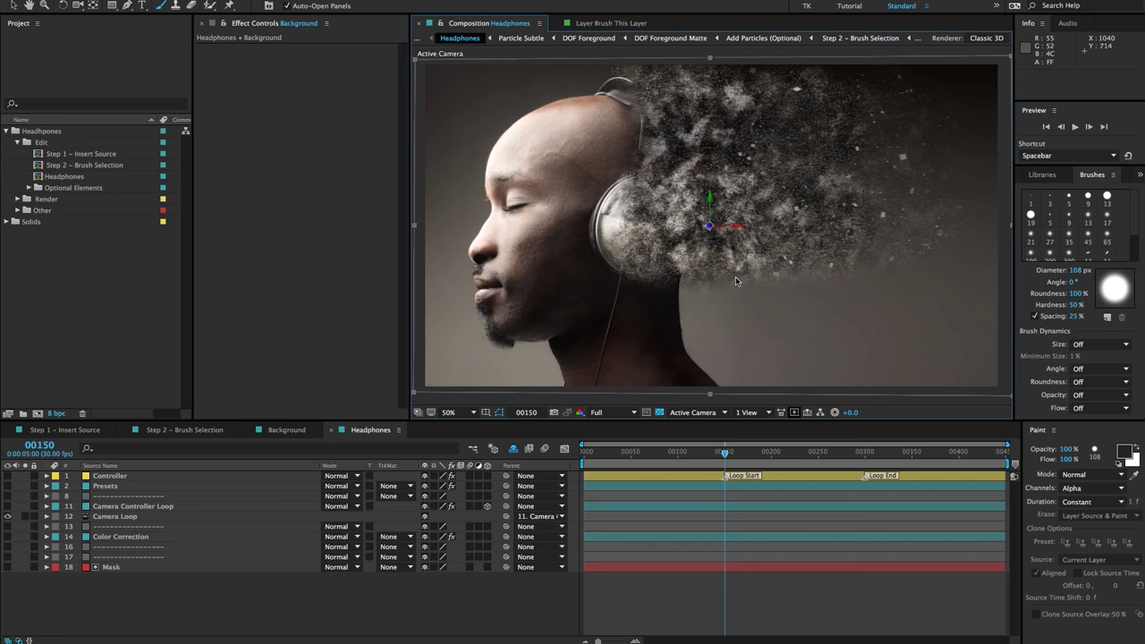
# Return to the Step 2 – Brush Selection composition and open Brush This Layer in its Layer view for more painting
pyautogui.click(844, 39)
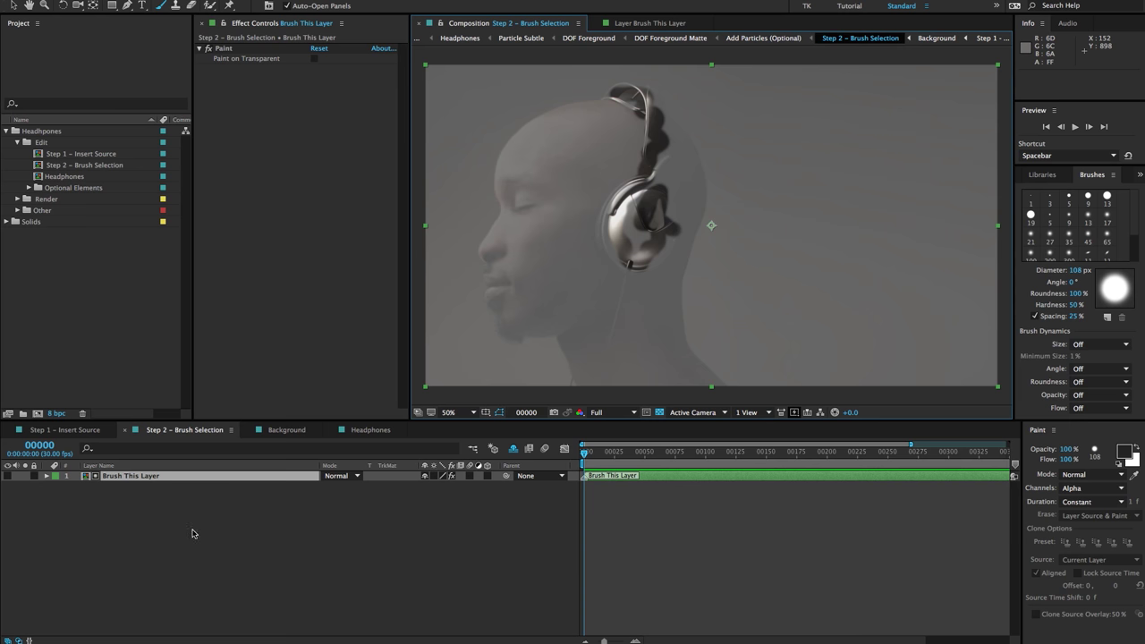
pyautogui.doubleClick(135, 477)
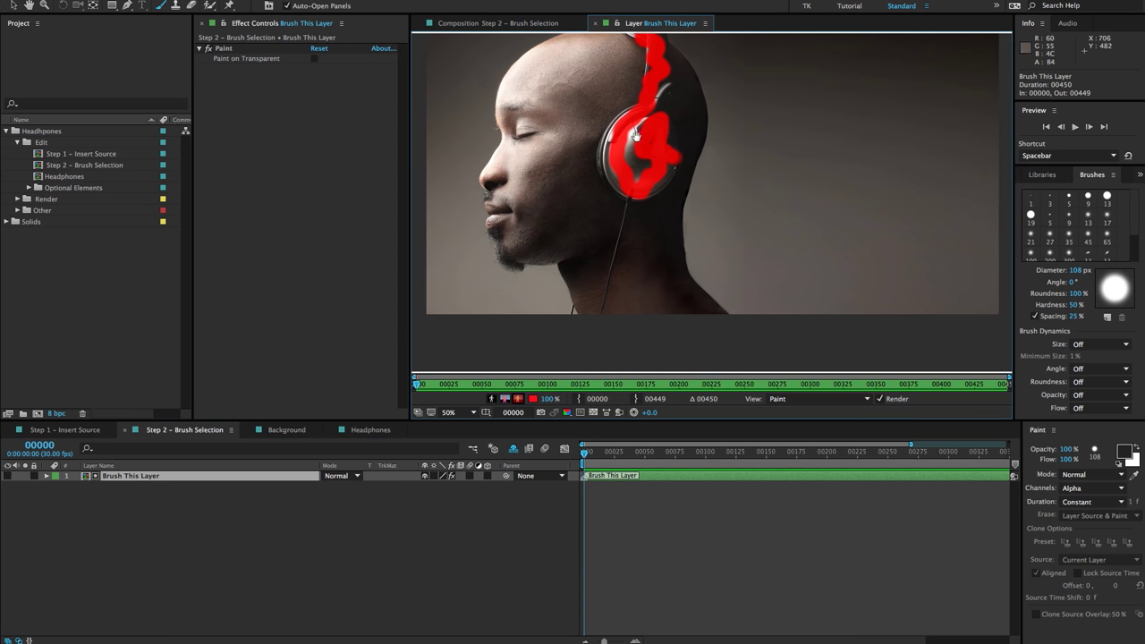
pyautogui.scroll(2, 655, 159)
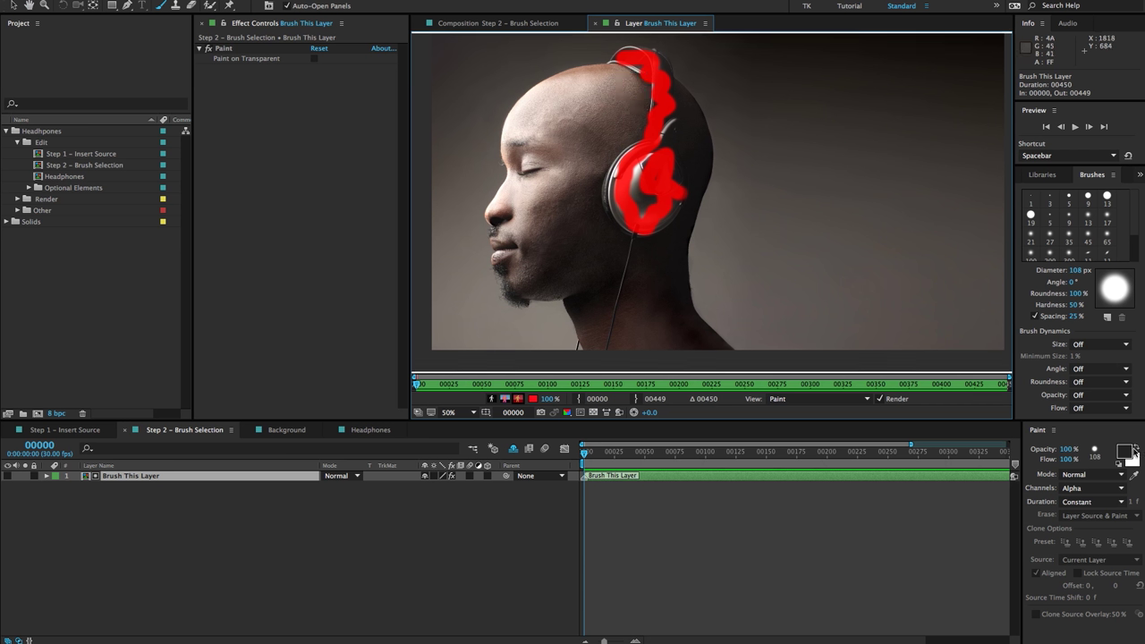
# Try erasing the headband selection with white paint at 108 px, repainting part of it in black, and erasing that again
pyautogui.click(1136, 449)
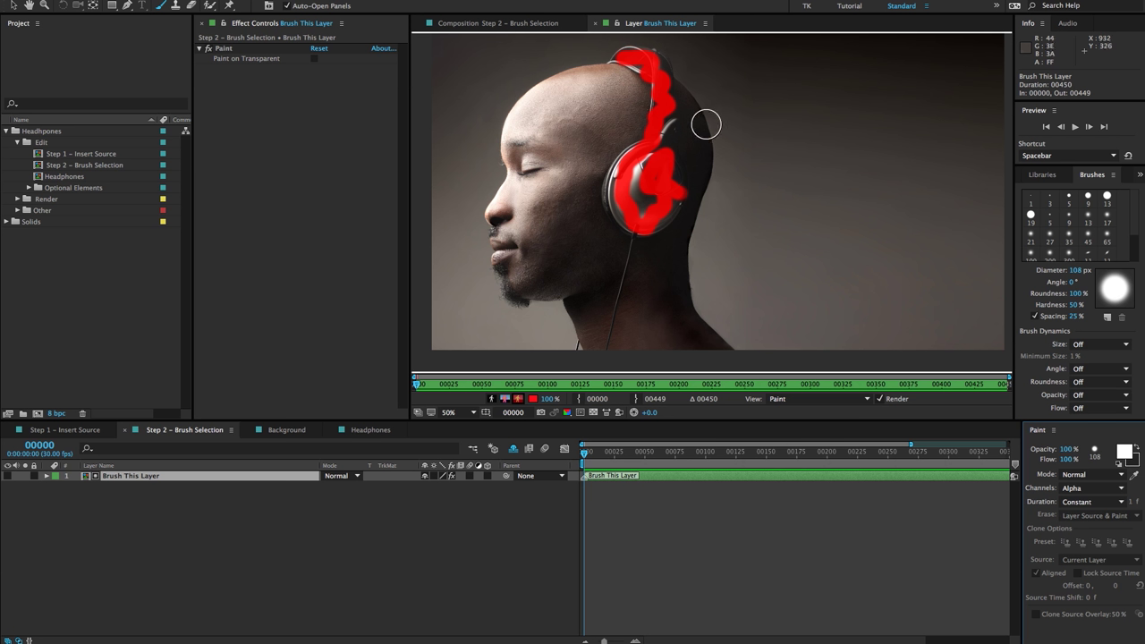
pyautogui.moveTo(640, 74)
pyautogui.mouseDown()
pyautogui.moveTo(669, 71)
pyautogui.moveTo(632, 69)
pyautogui.moveTo(634, 83)
pyautogui.moveTo(660, 79)
pyautogui.moveTo(640, 106)
pyautogui.mouseUp()
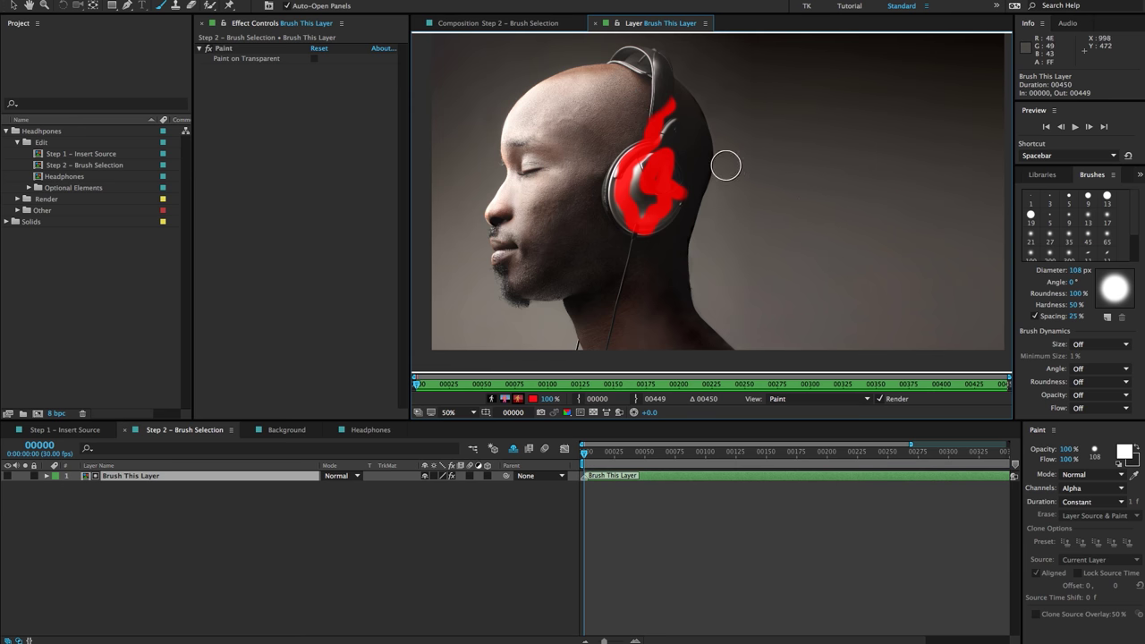
pyautogui.press('x')
pyautogui.click(657, 71)
pyautogui.moveTo(658, 71); pyautogui.dragTo(660, 101)
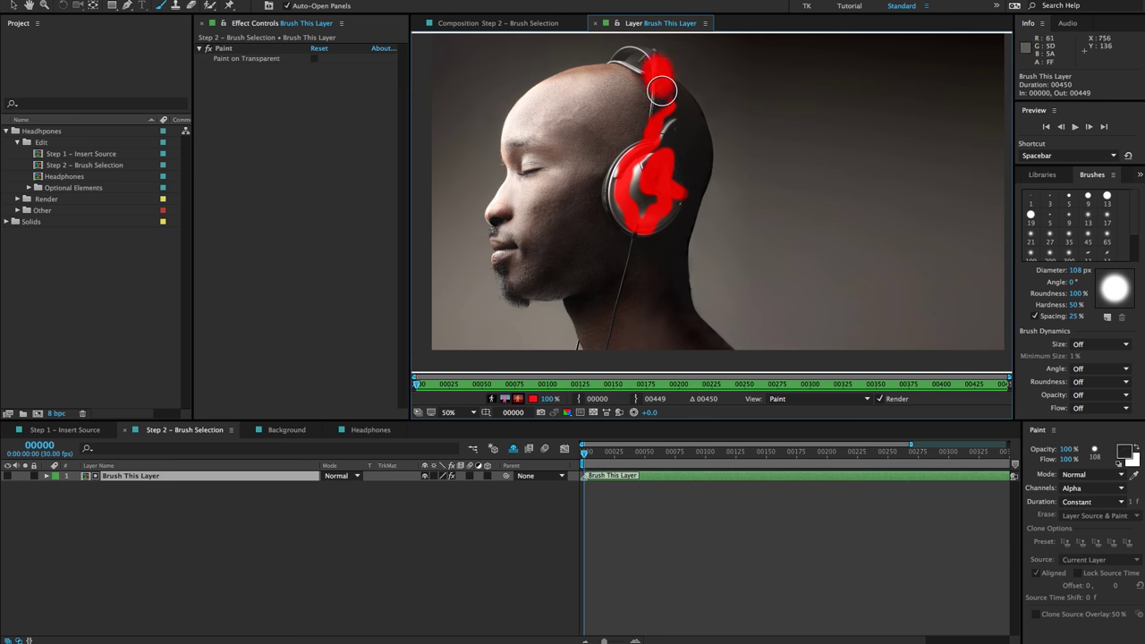
pyautogui.press('x')
pyautogui.moveTo(664, 52)
pyautogui.mouseDown()
pyautogui.moveTo(652, 90)
pyautogui.moveTo(669, 98)
pyautogui.mouseUp()
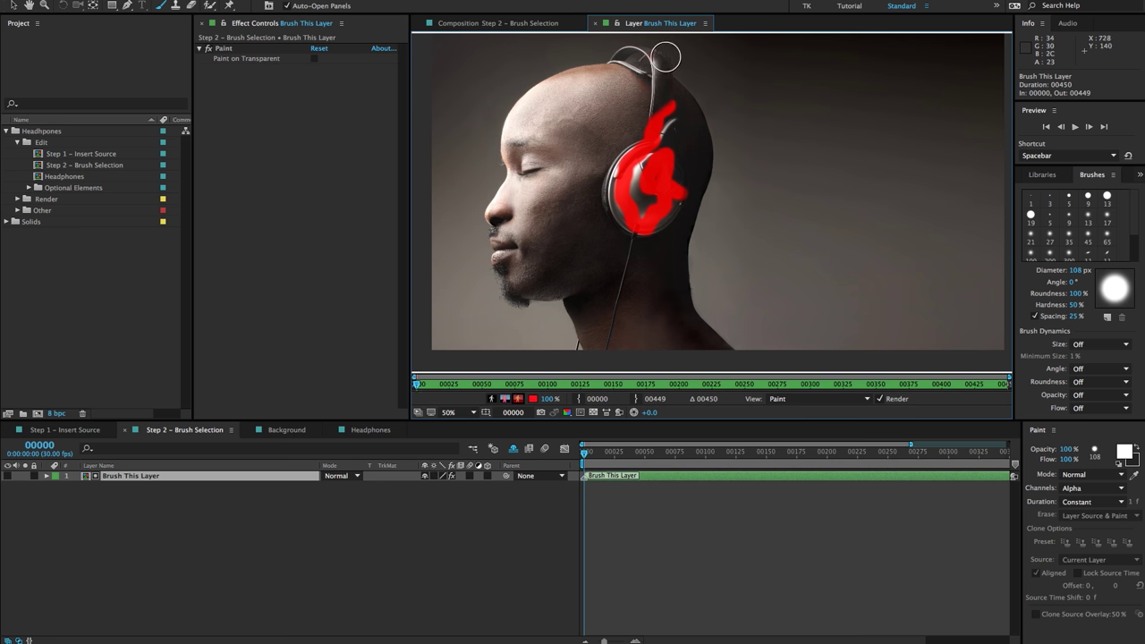
# Leave the Layer view and open the Headphones composition with the Controller layer's effect settings shown
pyautogui.click(509, 24)
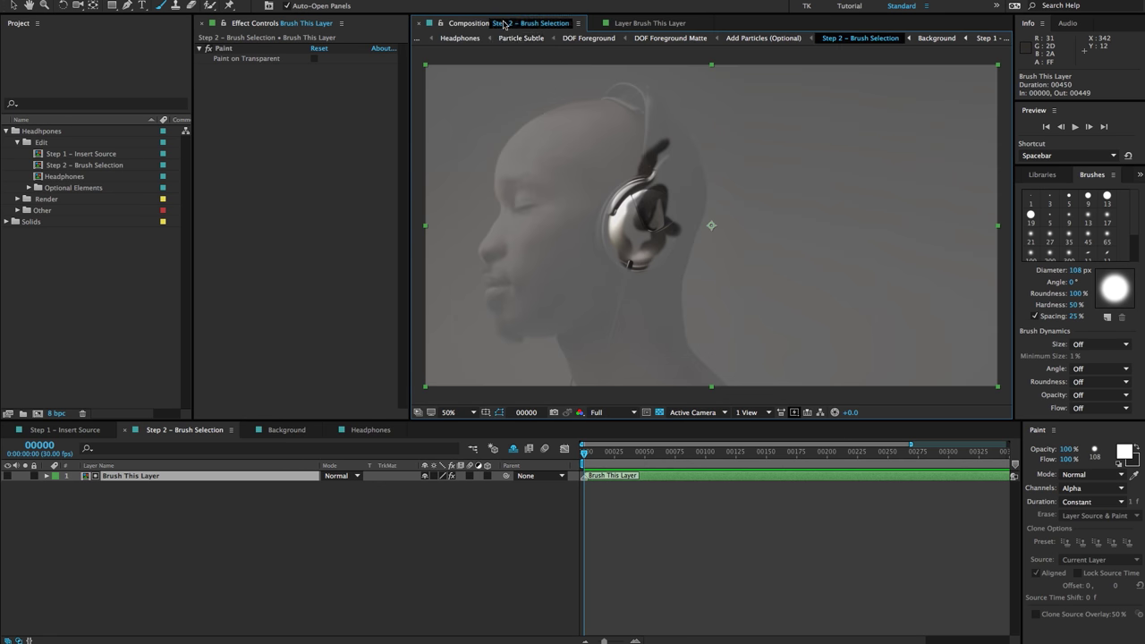
pyautogui.doubleClick(82, 176)
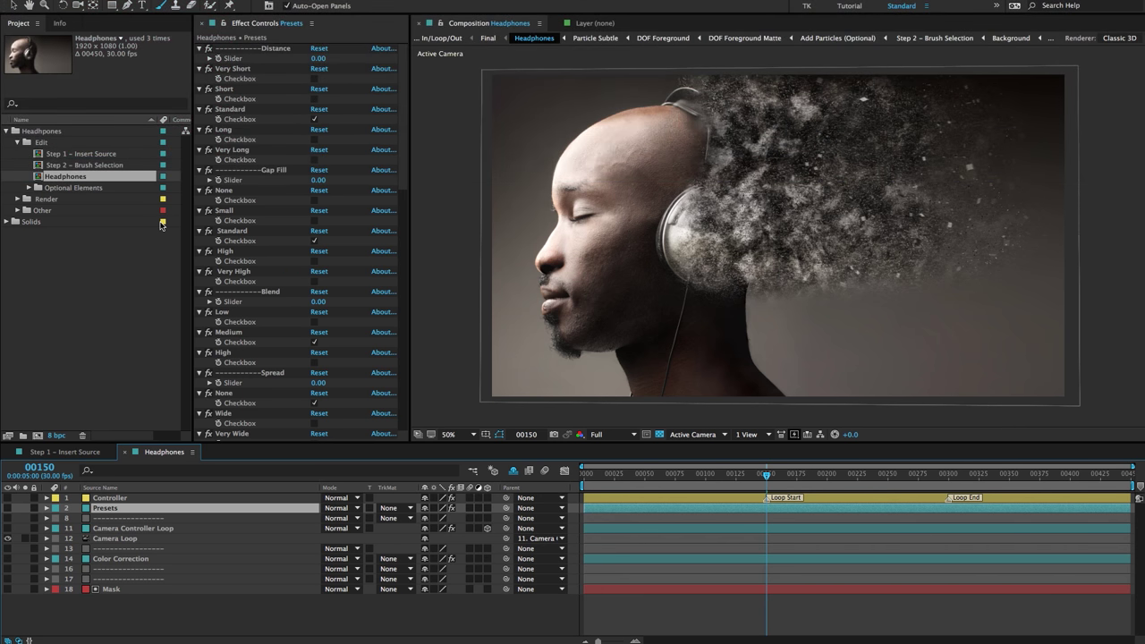
pyautogui.click(103, 498)
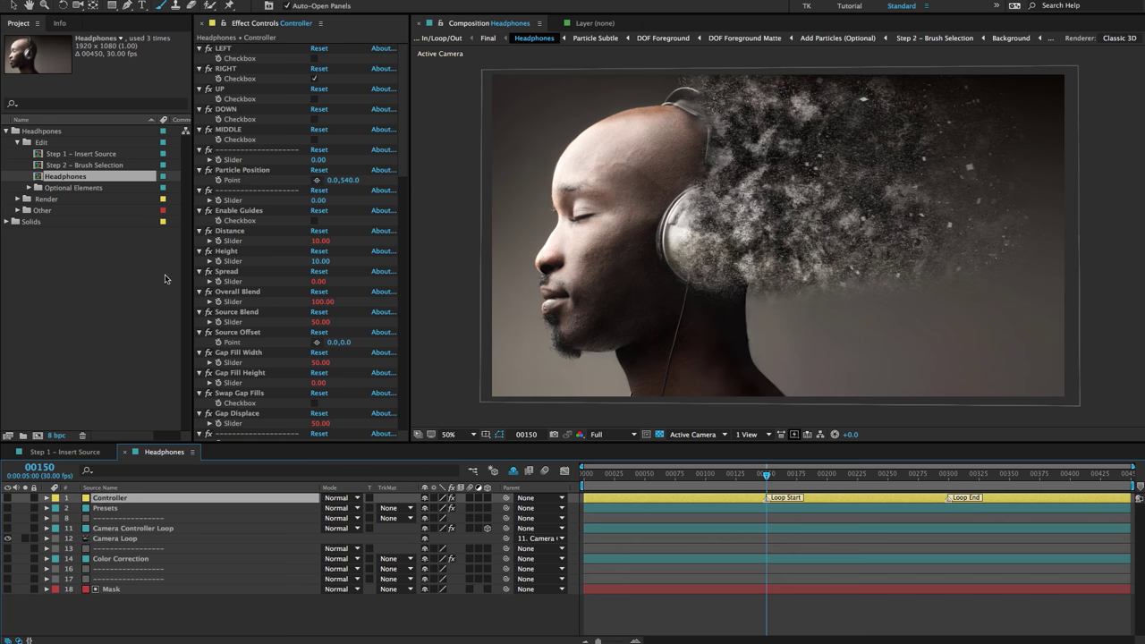
# Review the painted headphones area in the Step 2 – Brush Selection composition and return to the Headphones composition
pyautogui.click(137, 232)
pyautogui.doubleClick(66, 165)
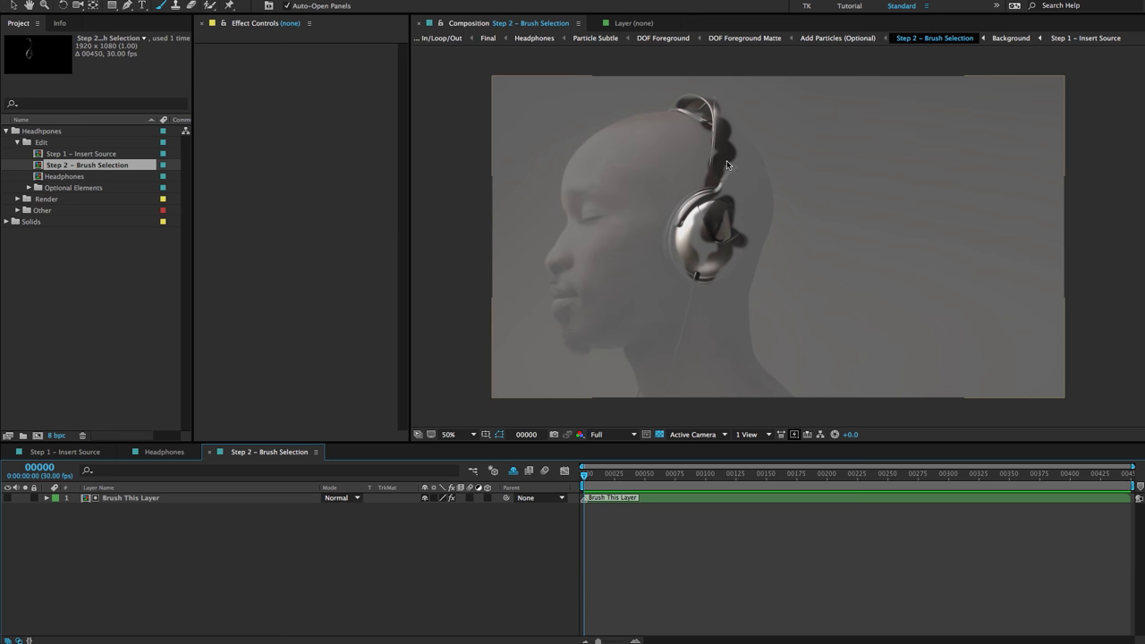
pyautogui.hotkey('shift', 'Escape')
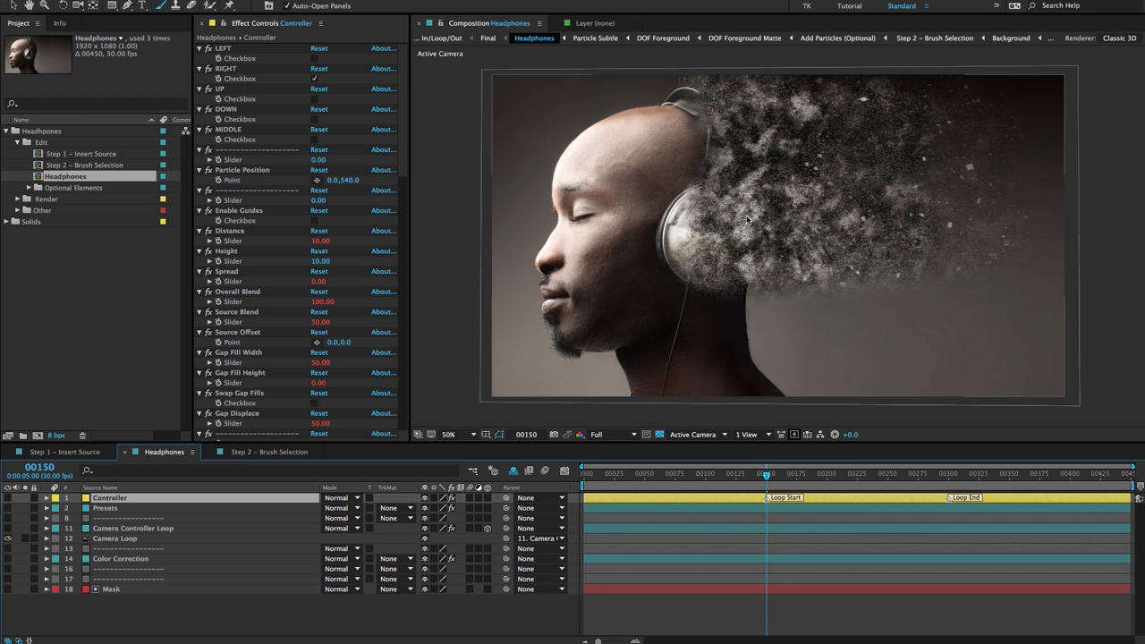
# Select the Presets layer and collapse all of its effects into a compact list of category headings and options
pyautogui.click(112, 508)
pyautogui.click(234, 334)
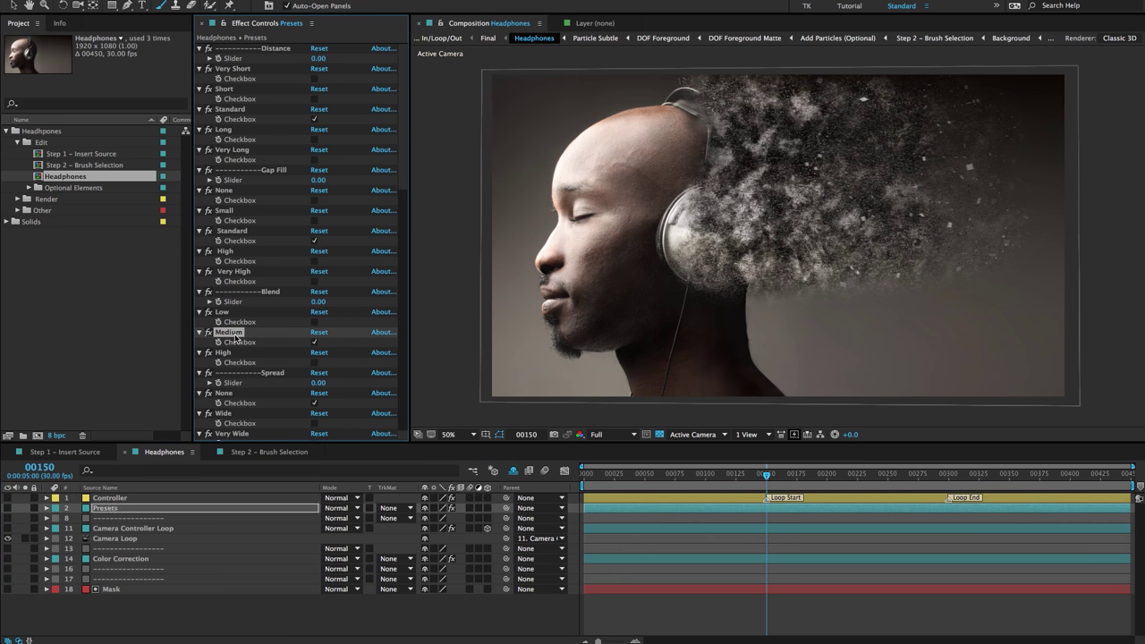
pyautogui.hotkey('ctrl', 'a')
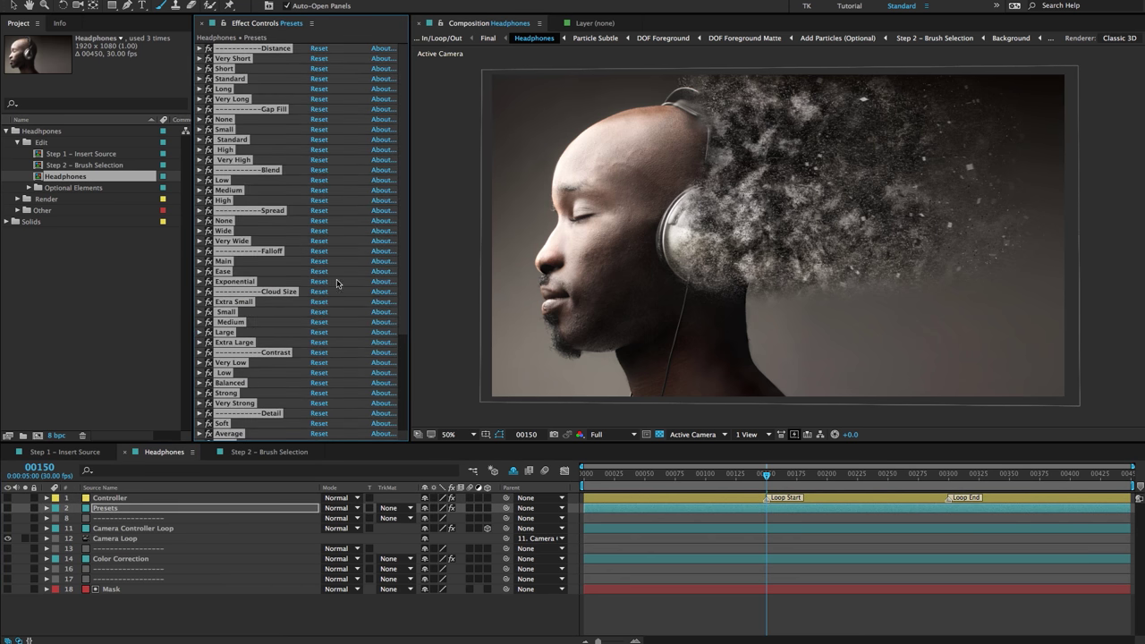
pyautogui.hotkey('ctrl', '`')
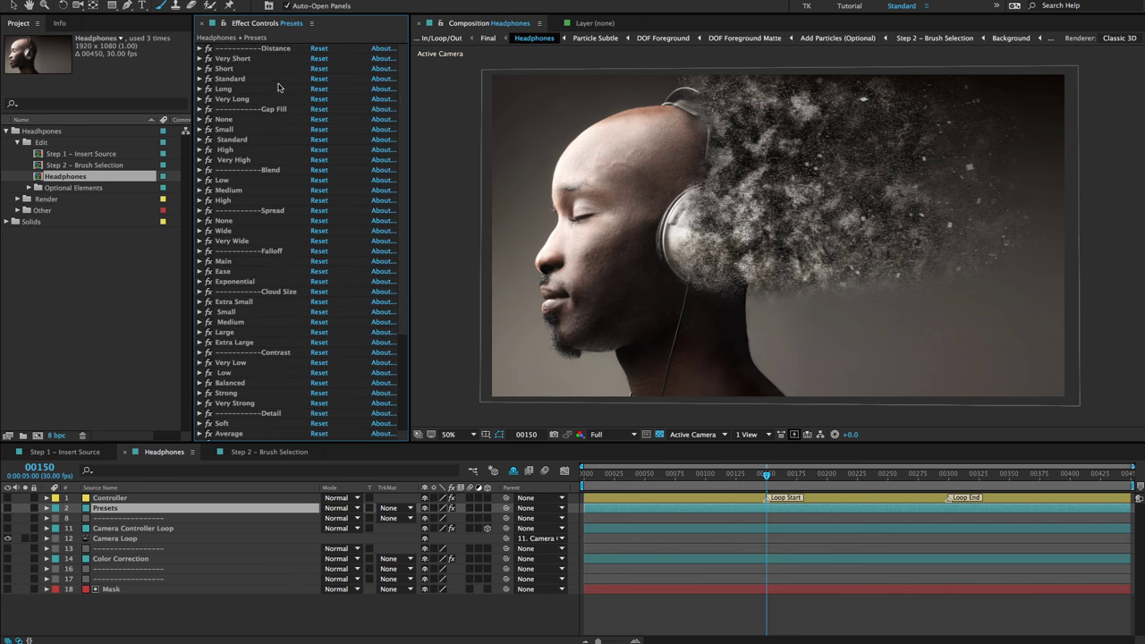
# Look over the Distance and Gap Fill headings and expand the Long and Standard options under Distance
pyautogui.click(269, 111)
pyautogui.click(275, 58)
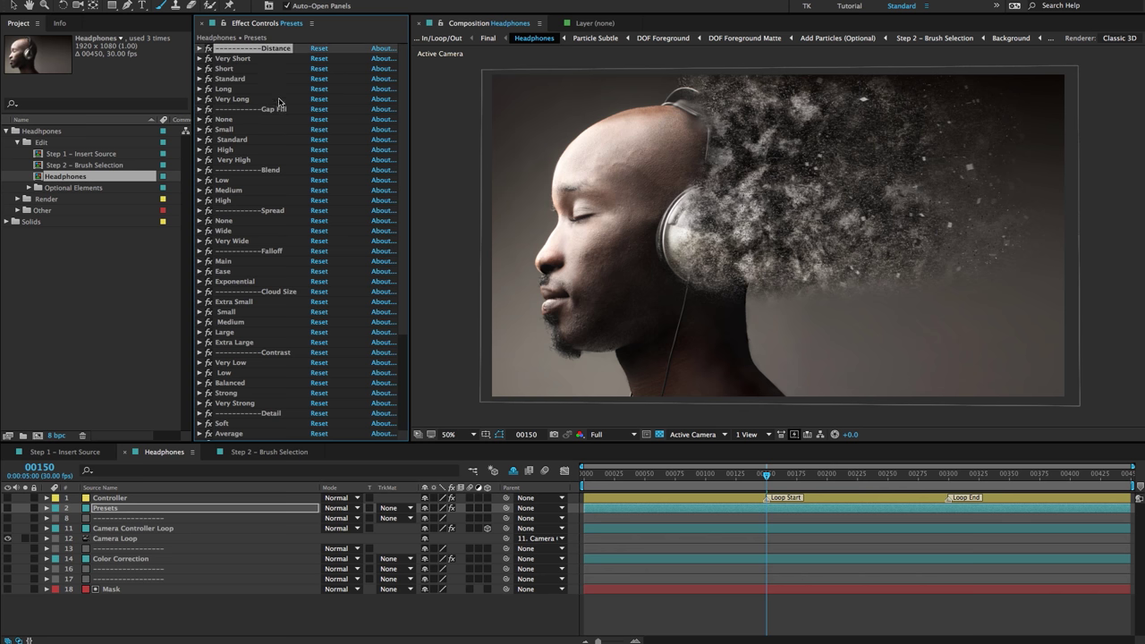
pyautogui.click(280, 109)
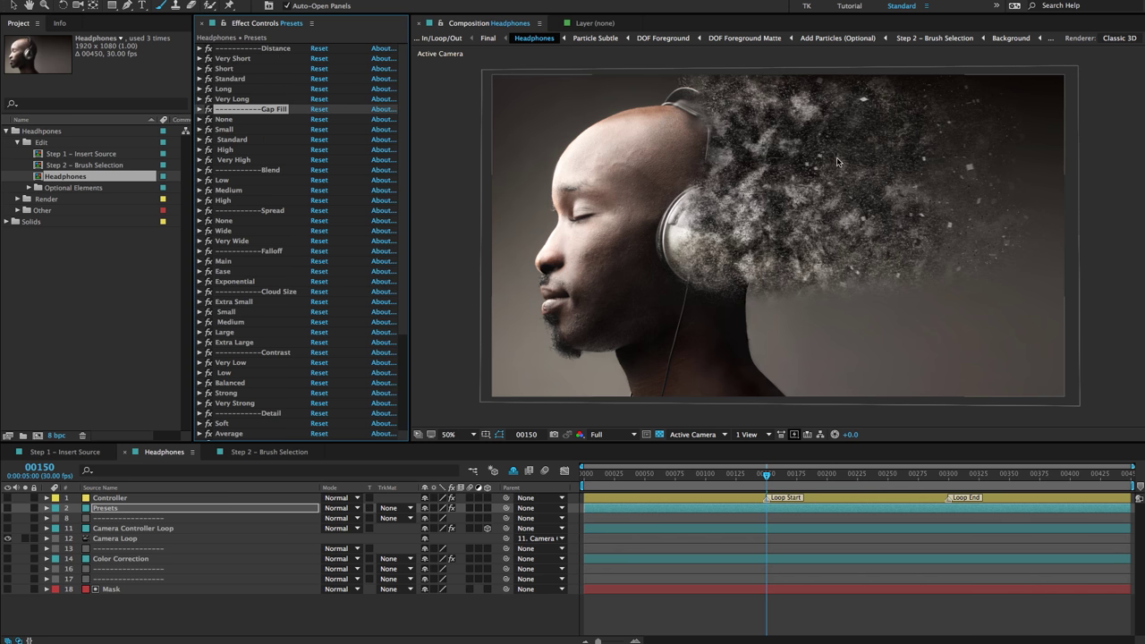
pyautogui.click(233, 98)
pyautogui.click(226, 89)
pyautogui.click(199, 88)
pyautogui.click(199, 78)
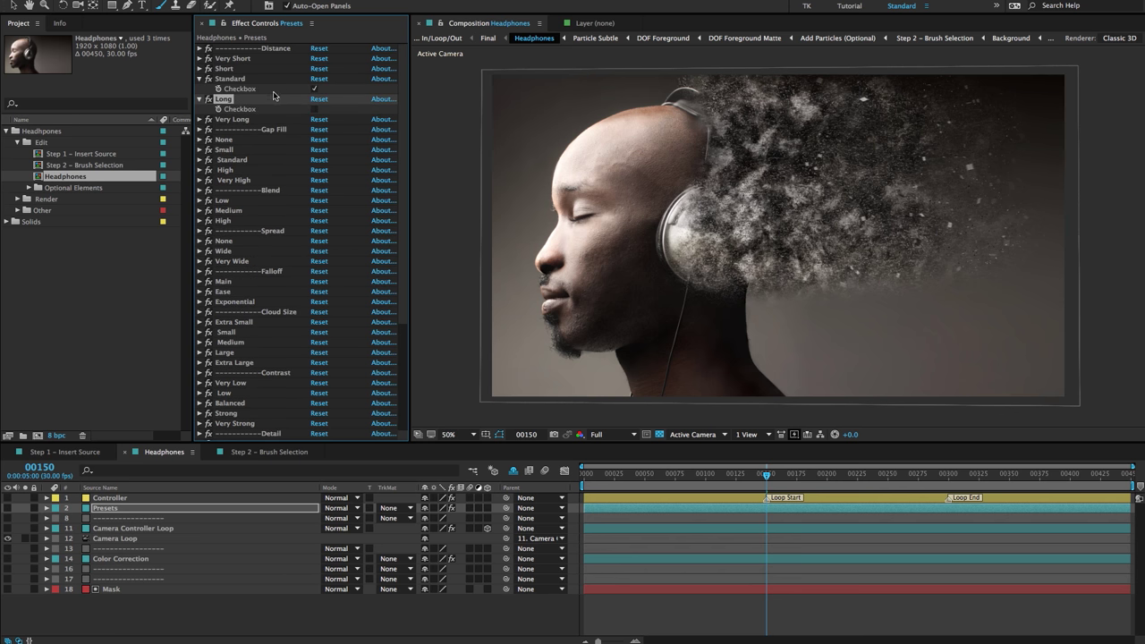
# Switch the particle Distance preset to Long, and try Very Long in its place
pyautogui.click(313, 90)
pyautogui.click(314, 108)
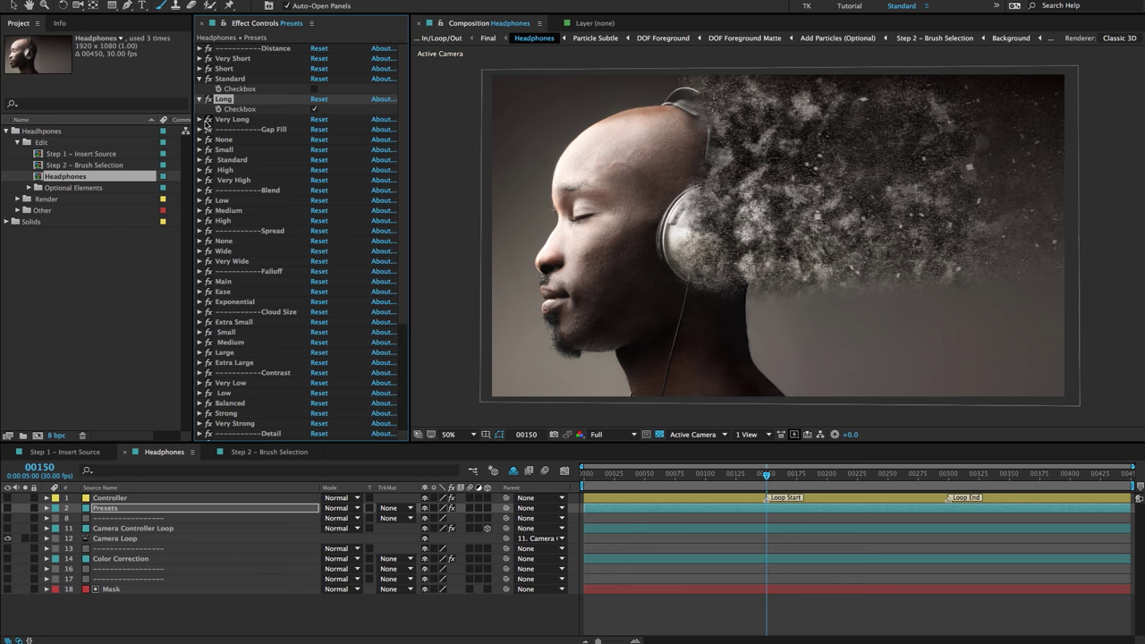
pyautogui.click(200, 119)
pyautogui.click(313, 108)
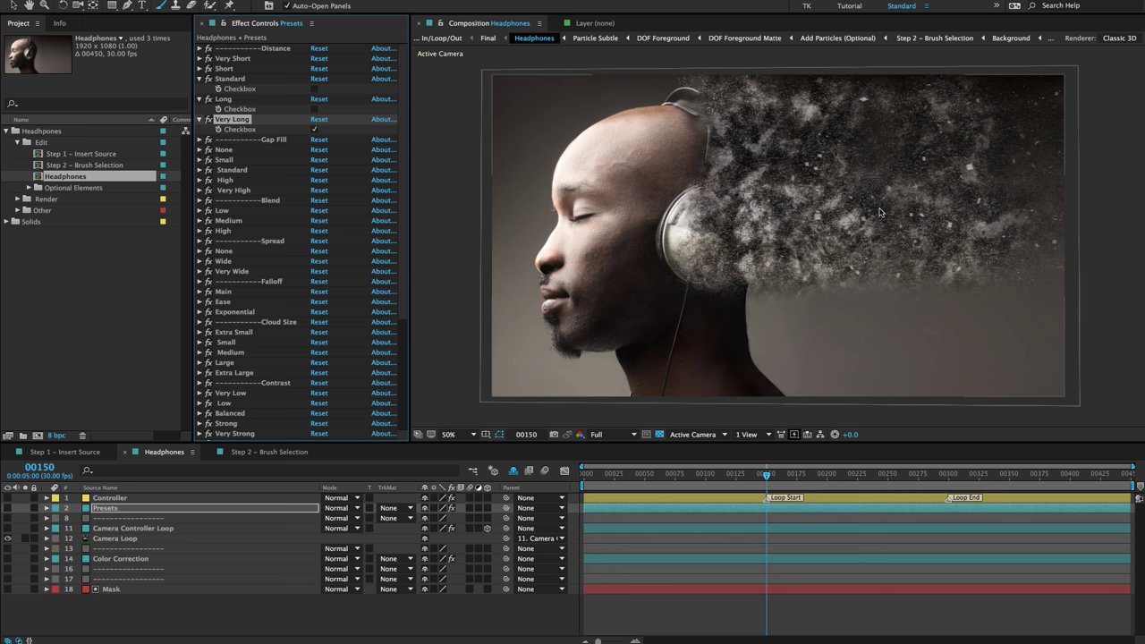
# Expand the Gap Fill presets Small, Standard and High, and enable High in place of Standard
pyautogui.click(218, 170)
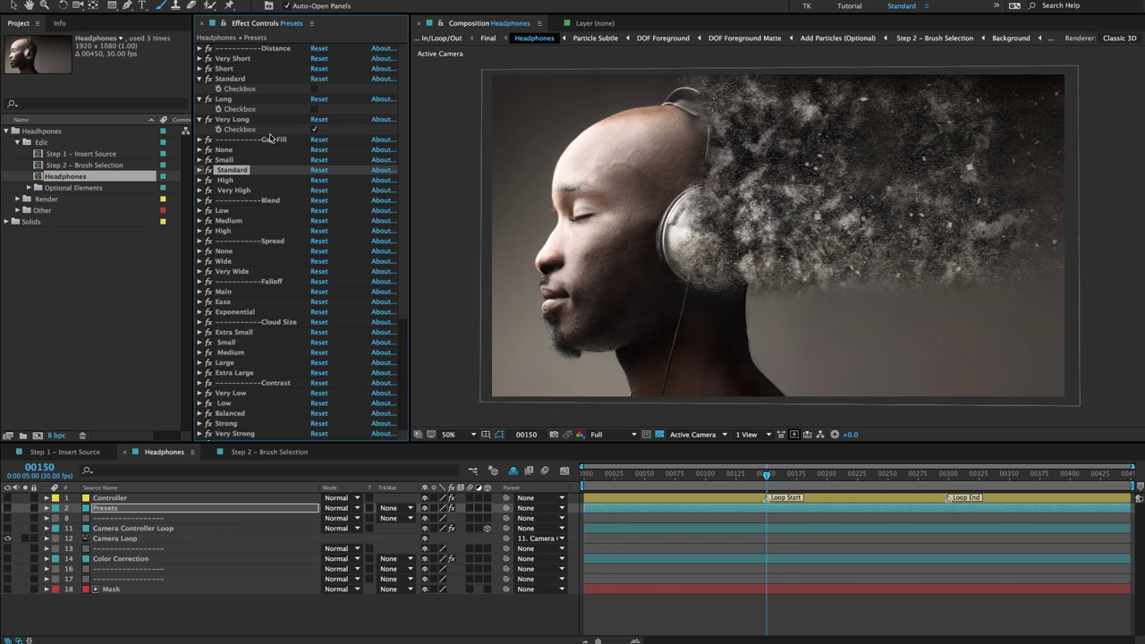
pyautogui.click(199, 170)
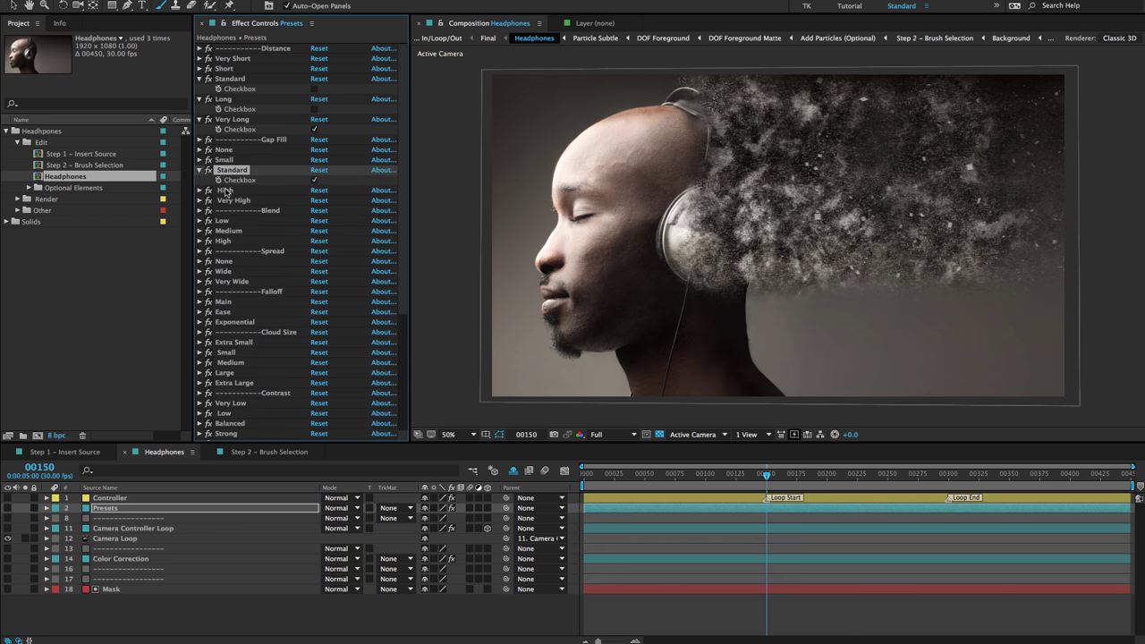
pyautogui.click(226, 160)
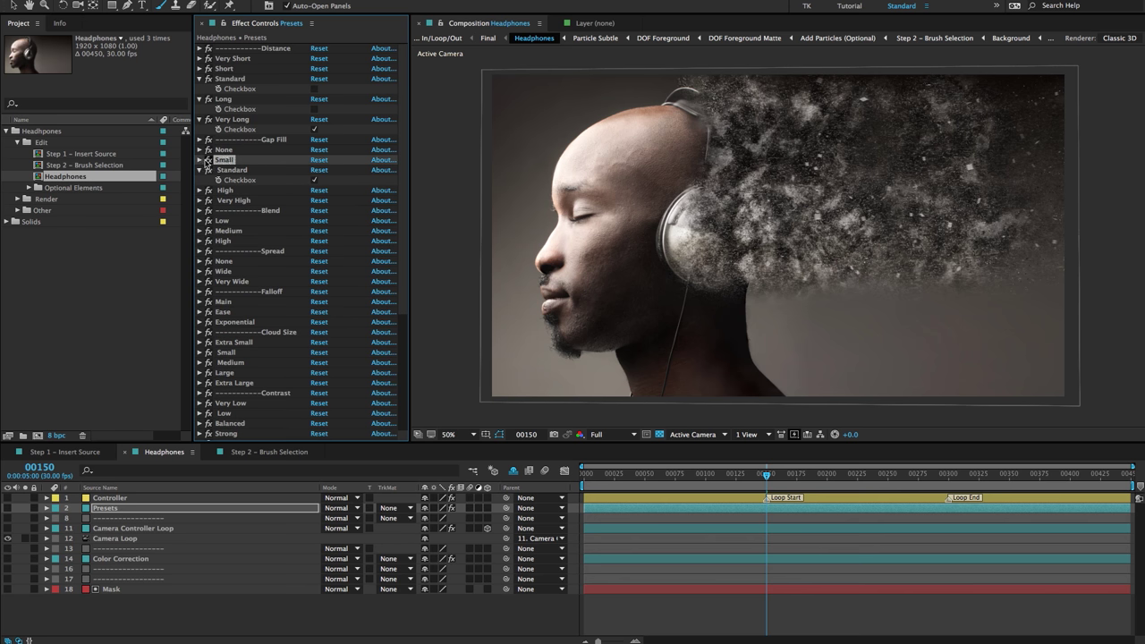
pyautogui.click(199, 160)
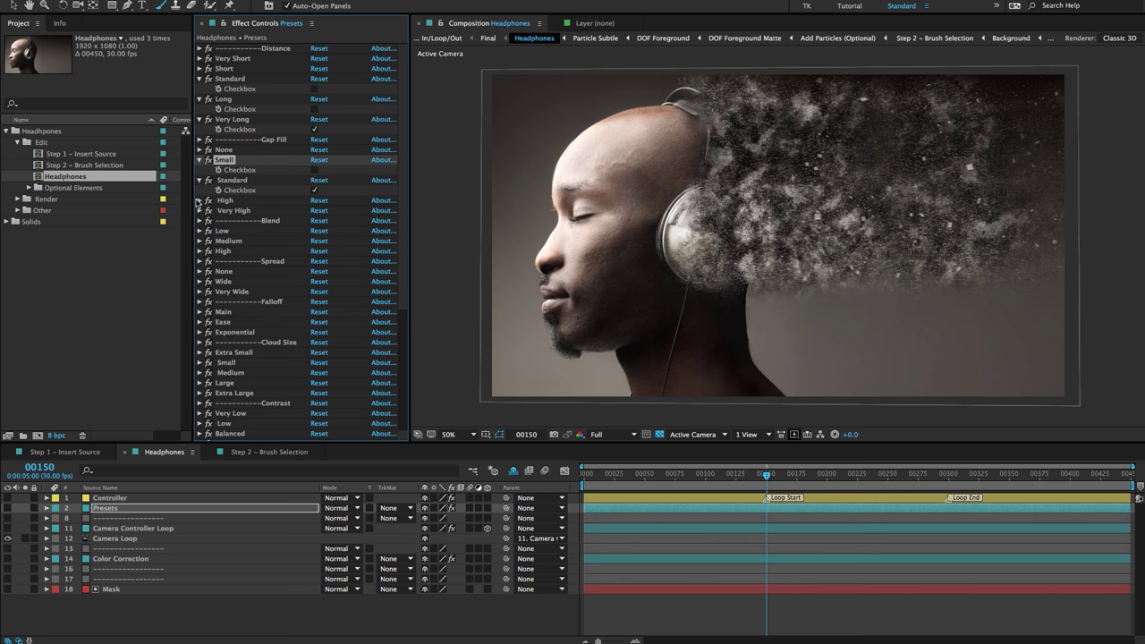
pyautogui.click(199, 201)
pyautogui.click(314, 210)
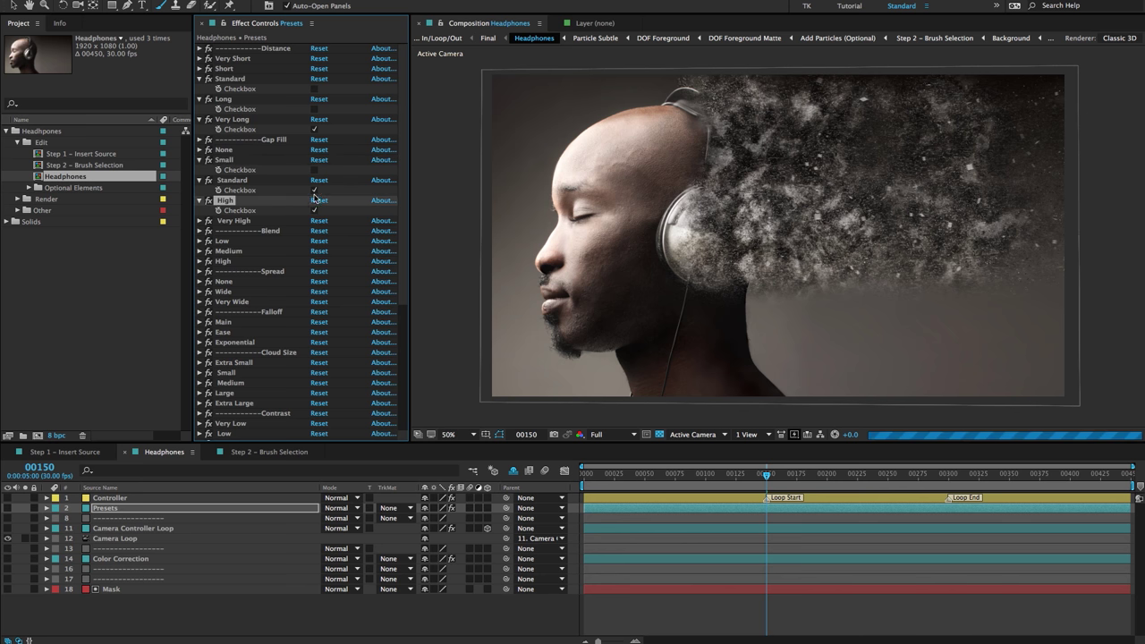
pyautogui.click(314, 190)
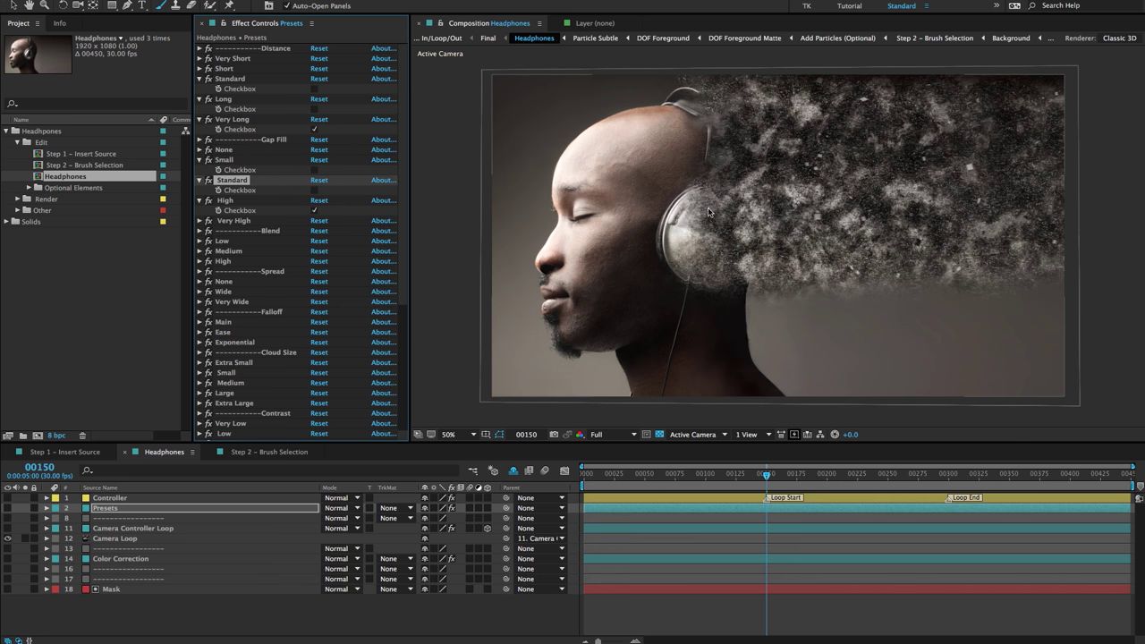
# Return the Gap Fill preset from High to Standard, and try Small instead
pyautogui.click(314, 190)
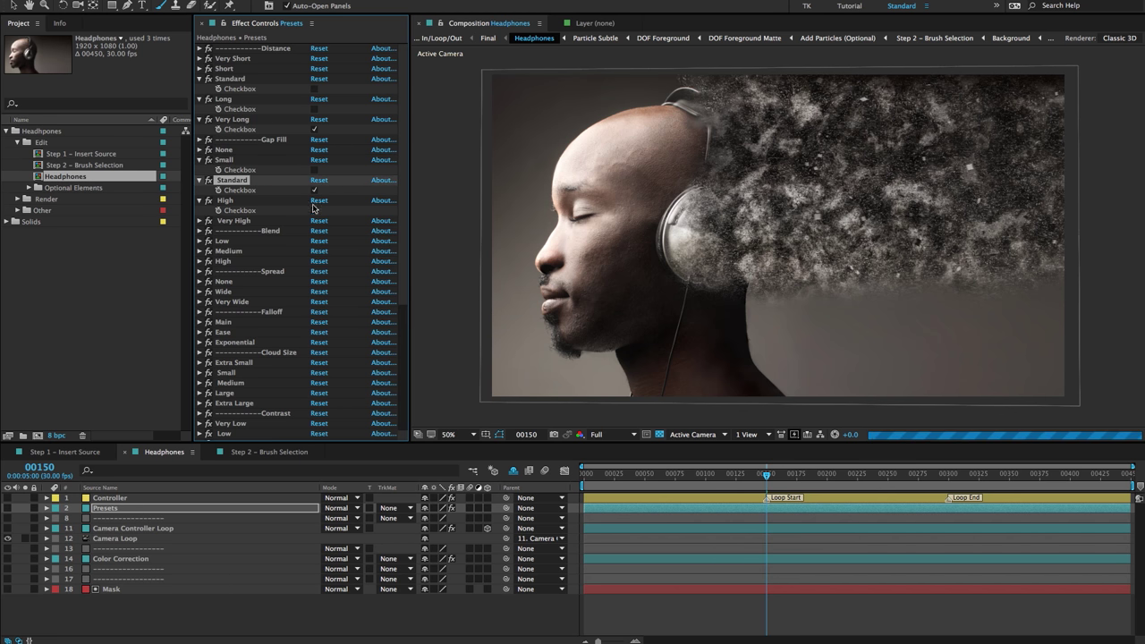
pyautogui.click(314, 210)
pyautogui.click(314, 189)
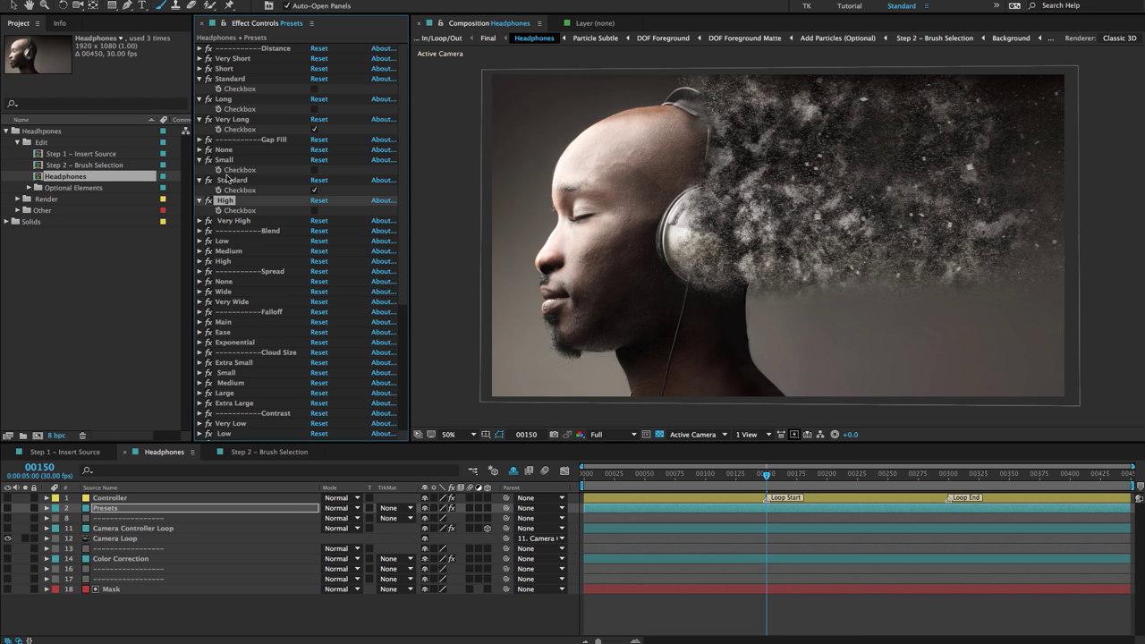
pyautogui.click(313, 189)
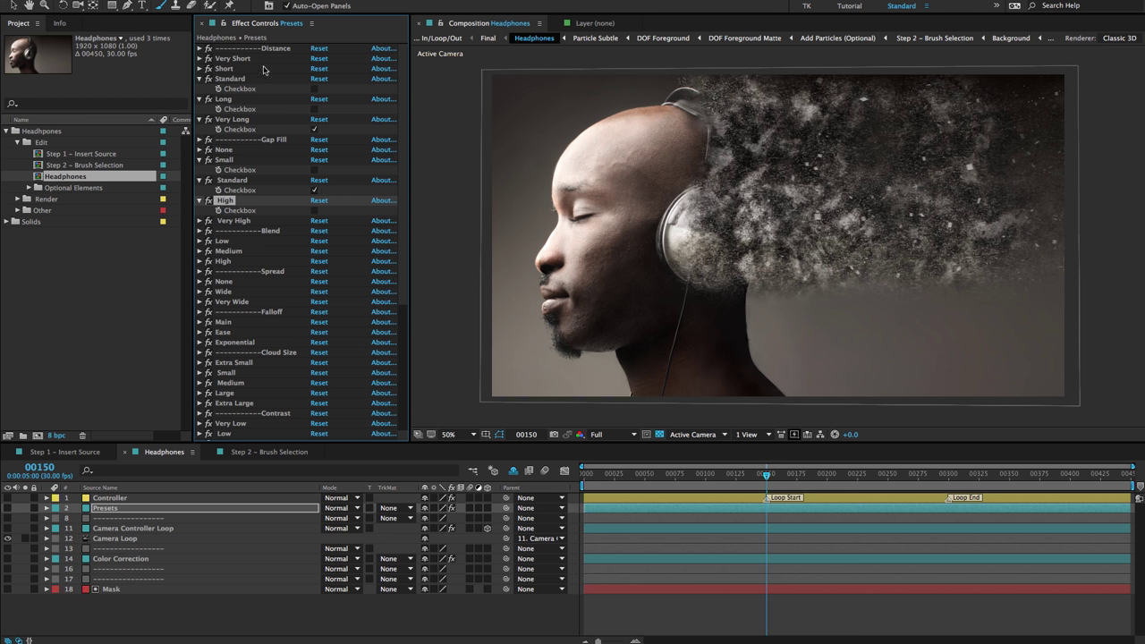
pyautogui.click(314, 169)
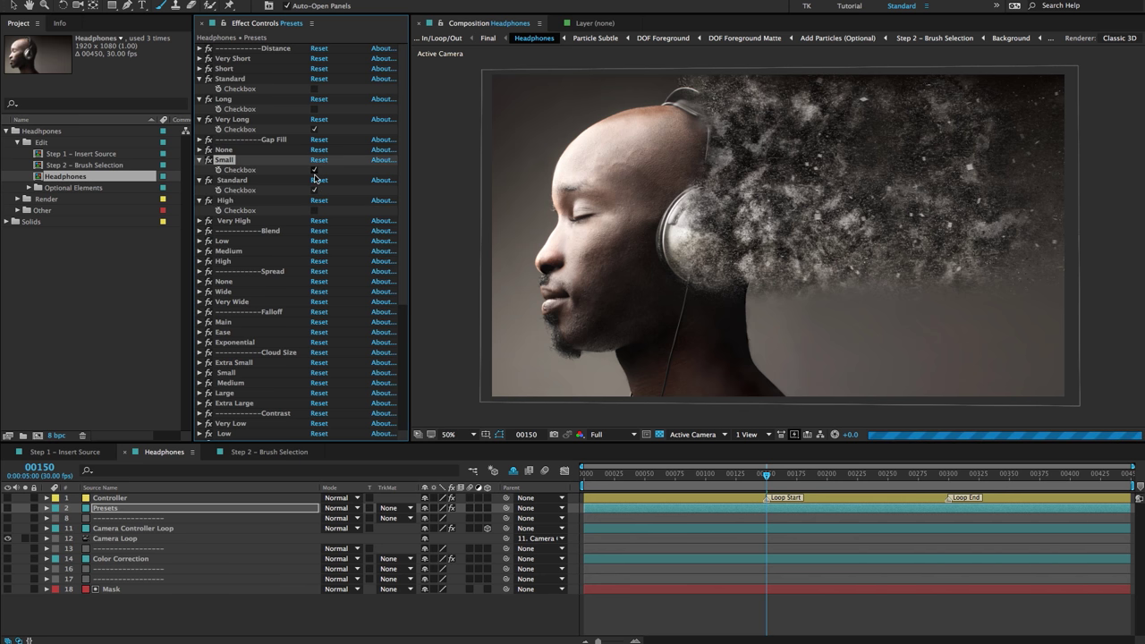
pyautogui.click(314, 190)
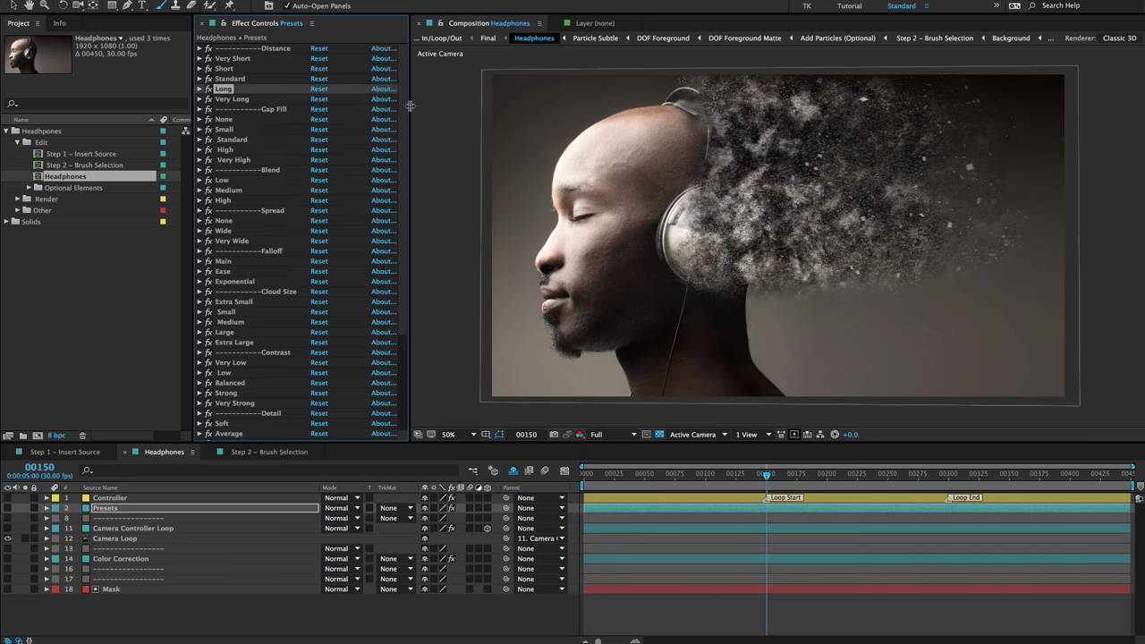
# Look through the preset list from the Distance group down to the Low preset of the Blend group
pyautogui.press('Down')
pyautogui.press('Down')
pyautogui.press('Down')
pyautogui.press('Down')
pyautogui.press('Down')
pyautogui.press('Down')
pyautogui.press('Down')
pyautogui.press('Down')
pyautogui.press('Down')
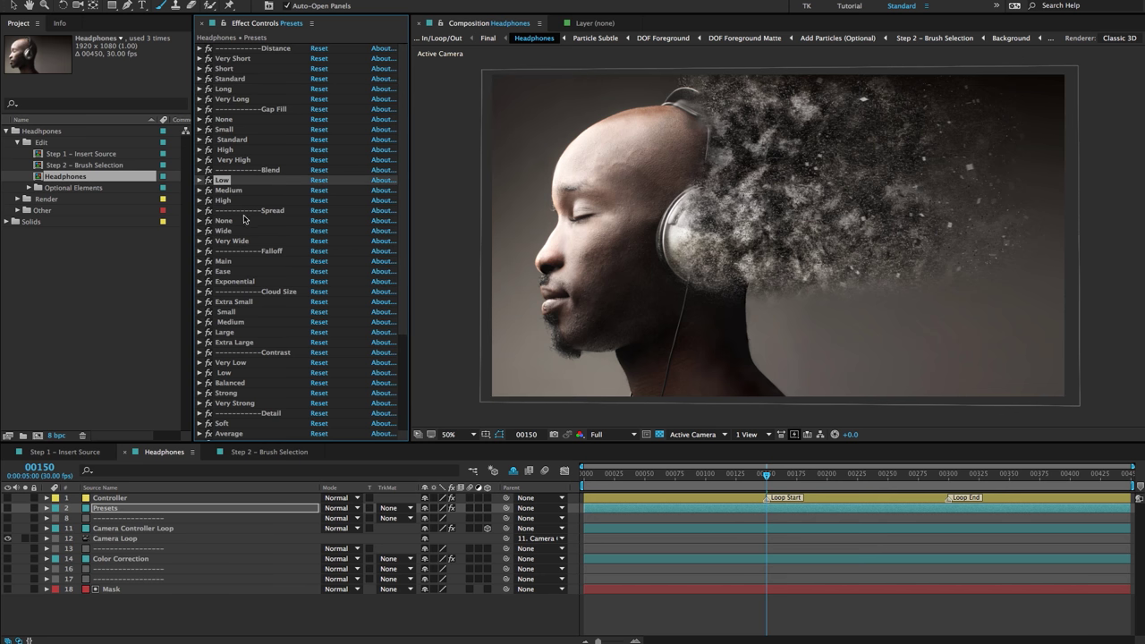
# Expand the Spread presets and enable Very Wide
pyautogui.click(442, 180)
pyautogui.click(249, 241)
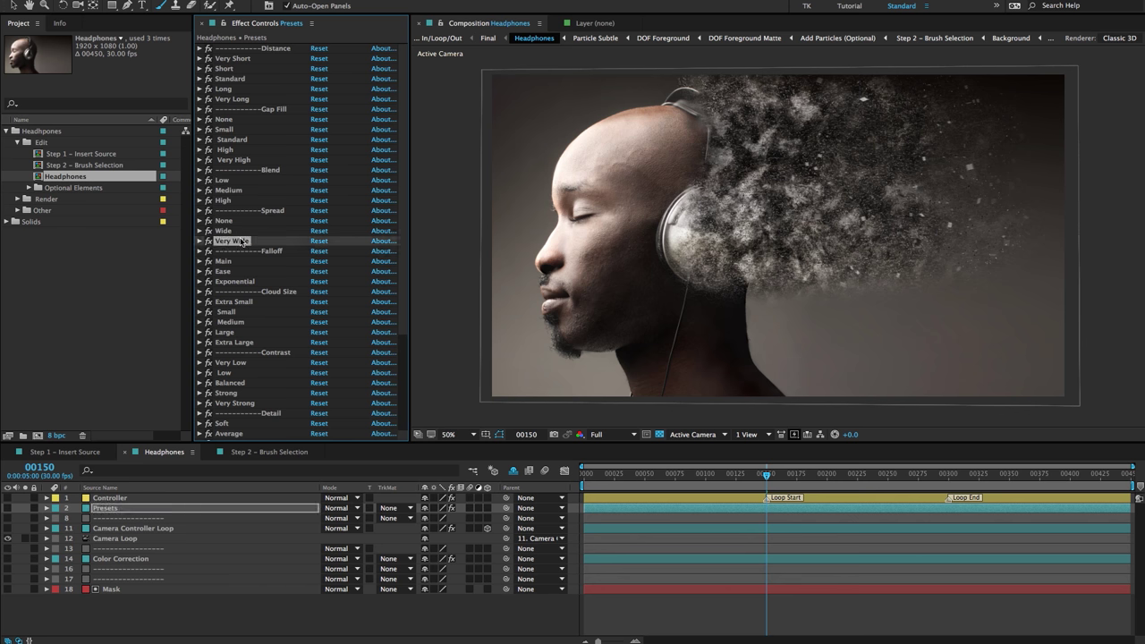
pyautogui.press('Return')
pyautogui.click(199, 261)
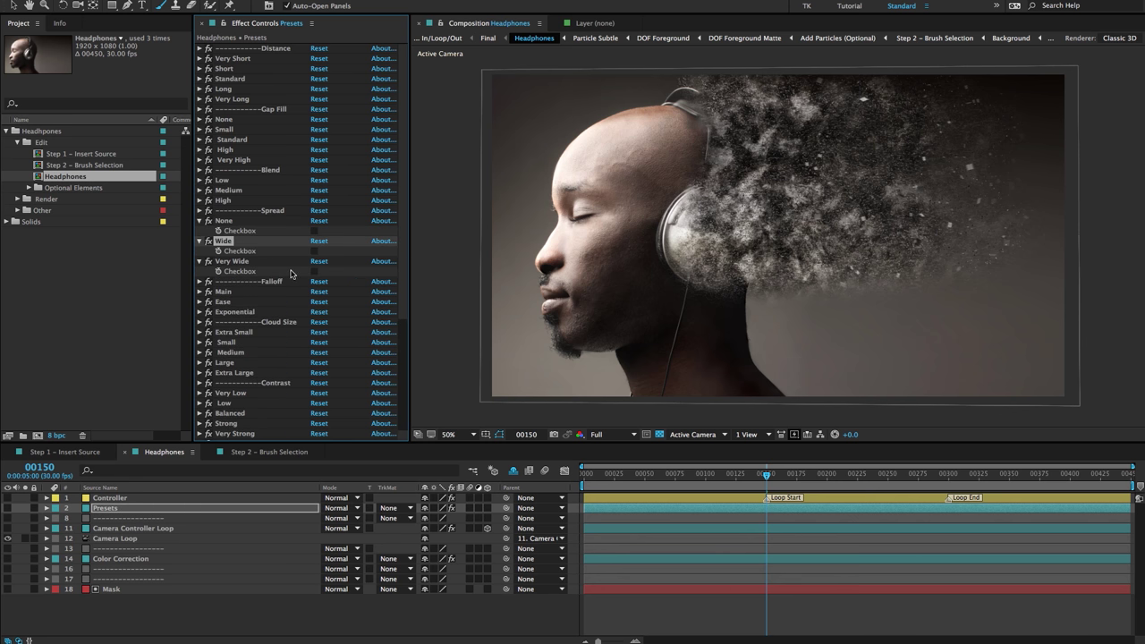
pyautogui.click(314, 271)
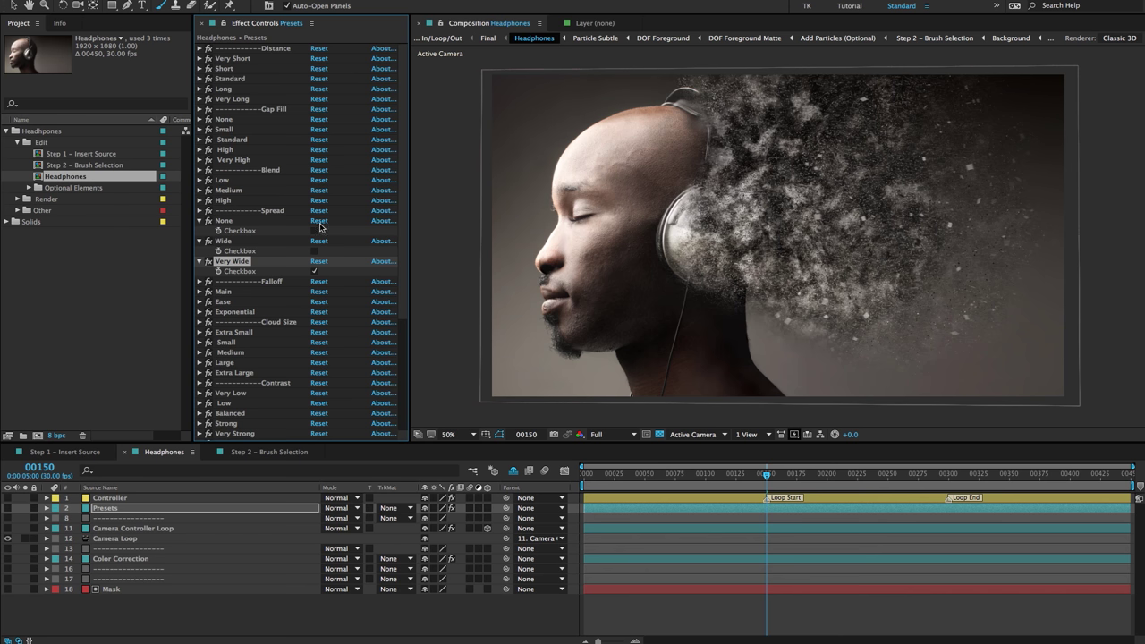
# Switch the Spread preset from Very Wide to None and collapse the Spread options
pyautogui.click(314, 271)
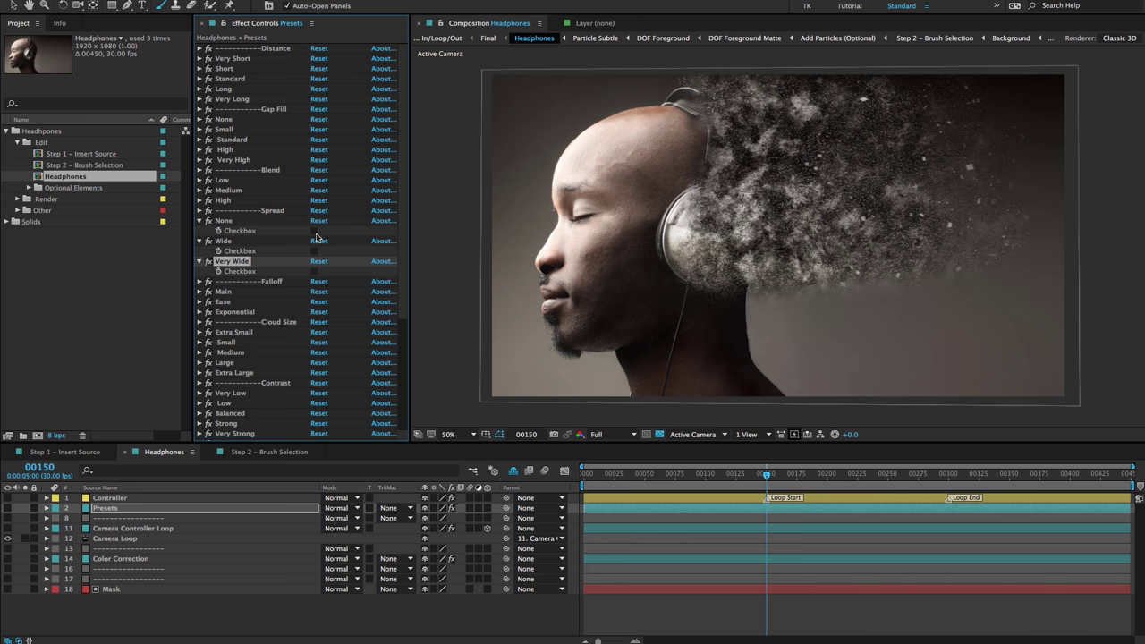
pyautogui.click(314, 231)
pyautogui.click(199, 220)
pyautogui.click(199, 231)
pyautogui.click(200, 241)
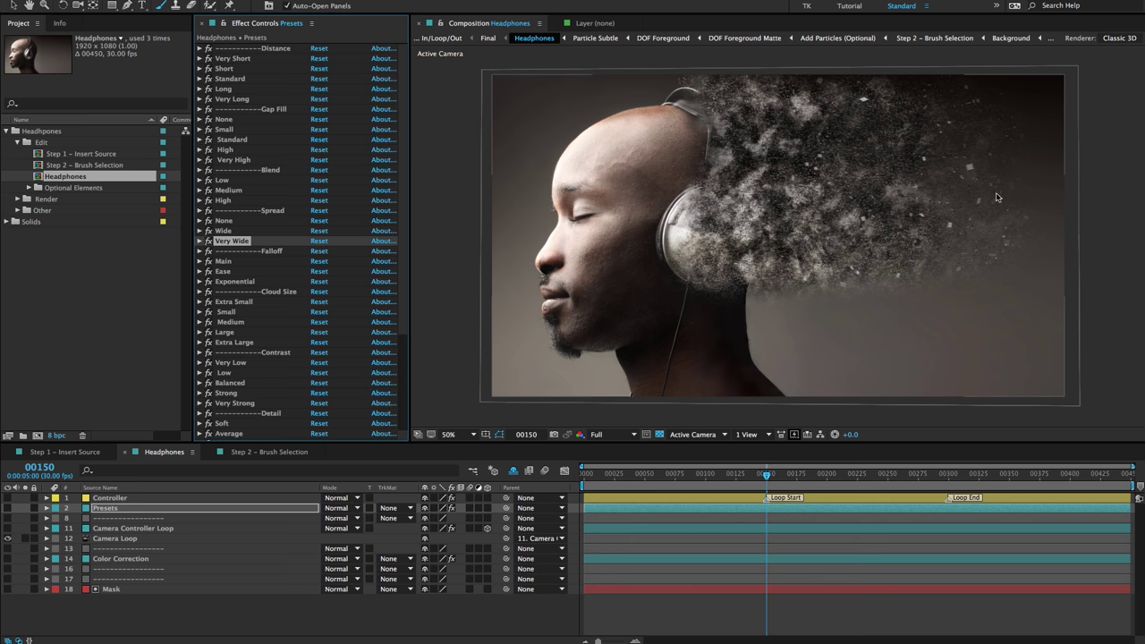
# Examine the Cloud Size presets, including Medium, and inspect the particle clouds in the preview at 200%
pyautogui.scroll(-1, 262, 285)
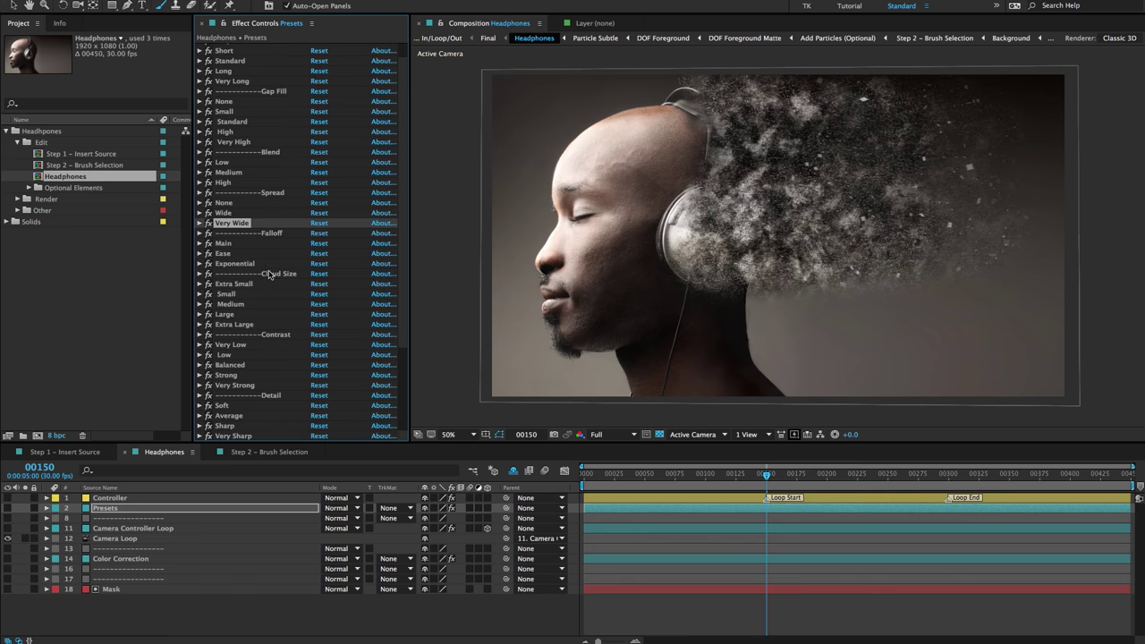
pyautogui.click(271, 273)
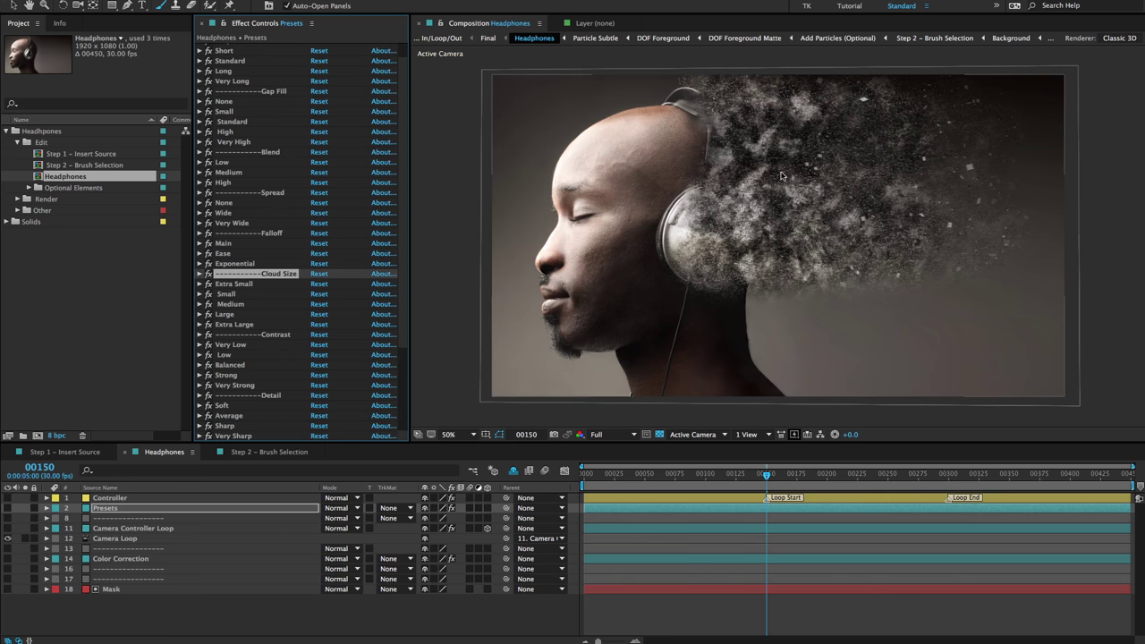
pyautogui.click(252, 306)
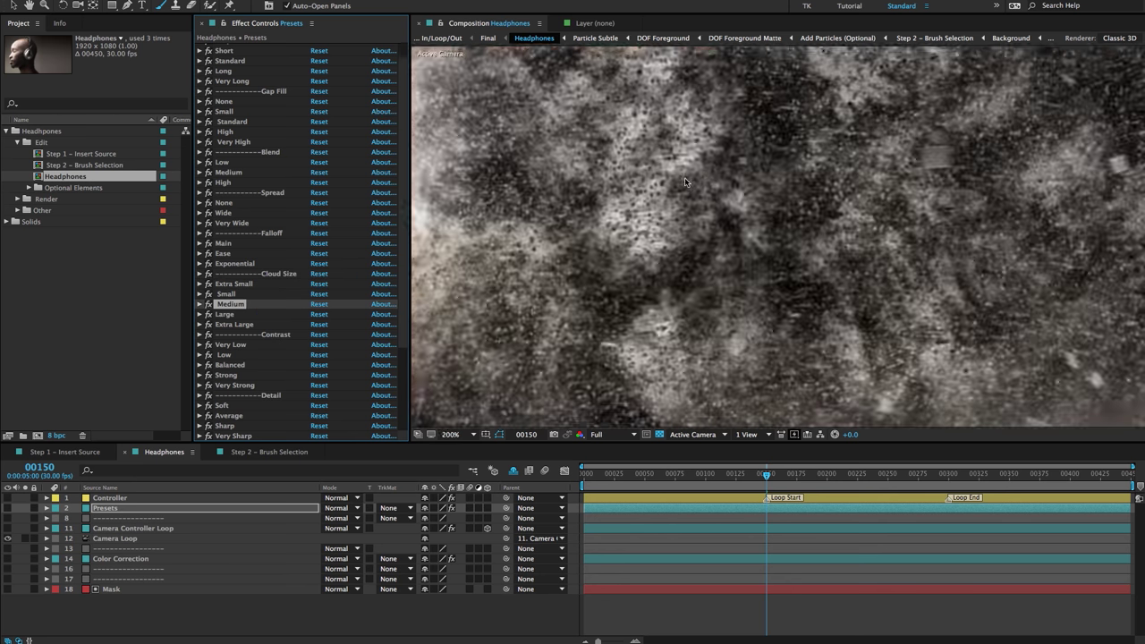
pyautogui.scroll(1, 269, 185)
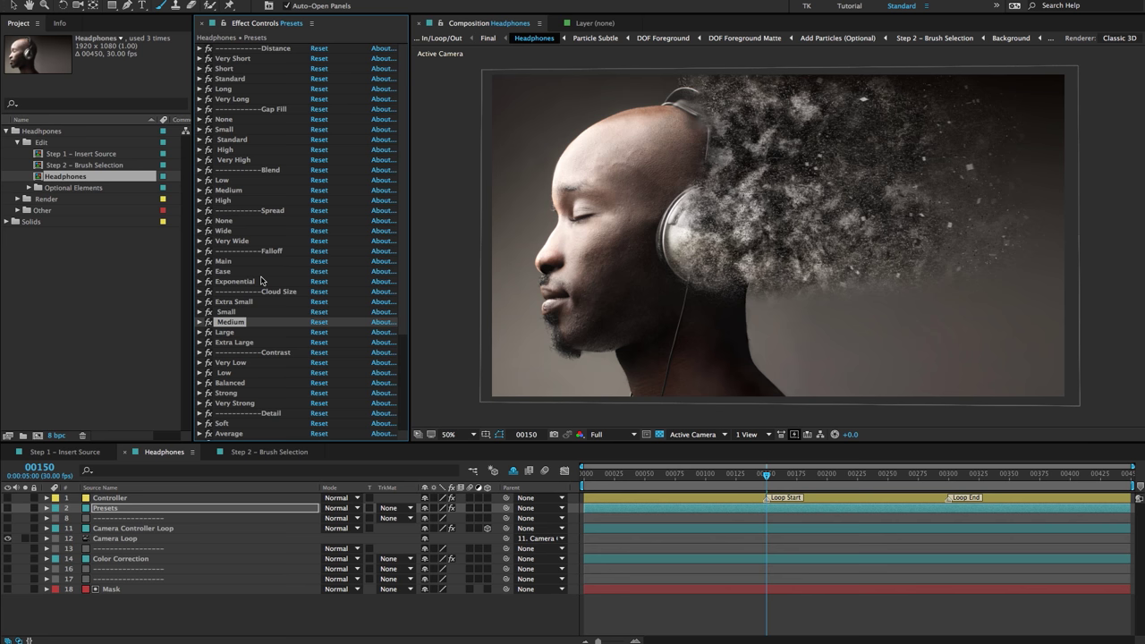
# Set the Contrast preset to Very Low in place of Balanced
pyautogui.scroll(-1, 261, 281)
pyautogui.click(219, 365)
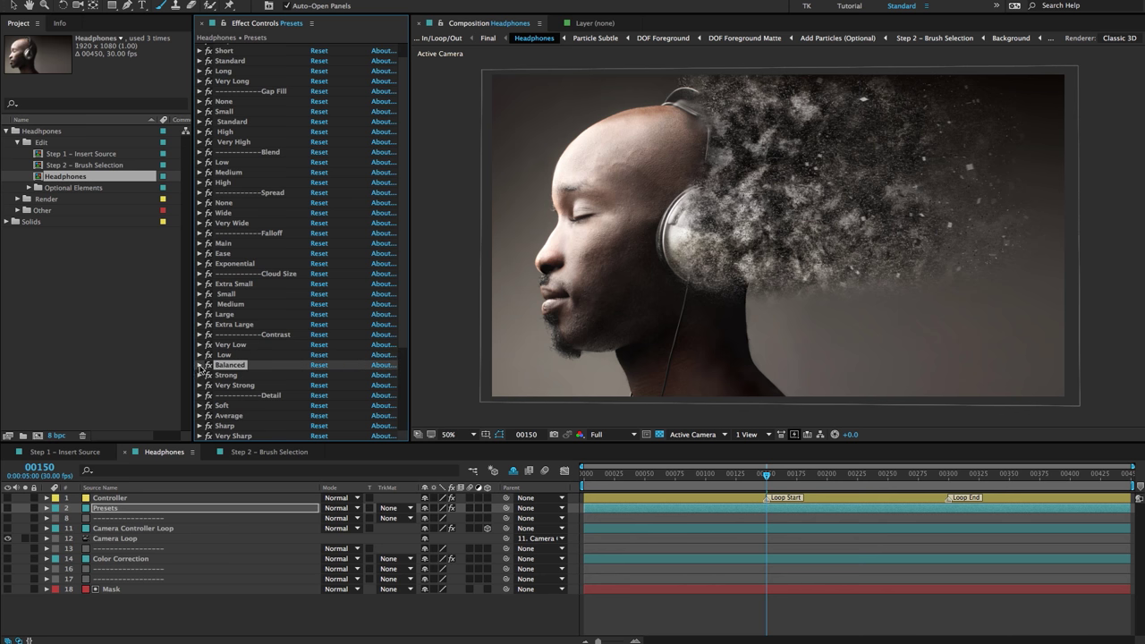
pyautogui.click(200, 364)
pyautogui.click(199, 344)
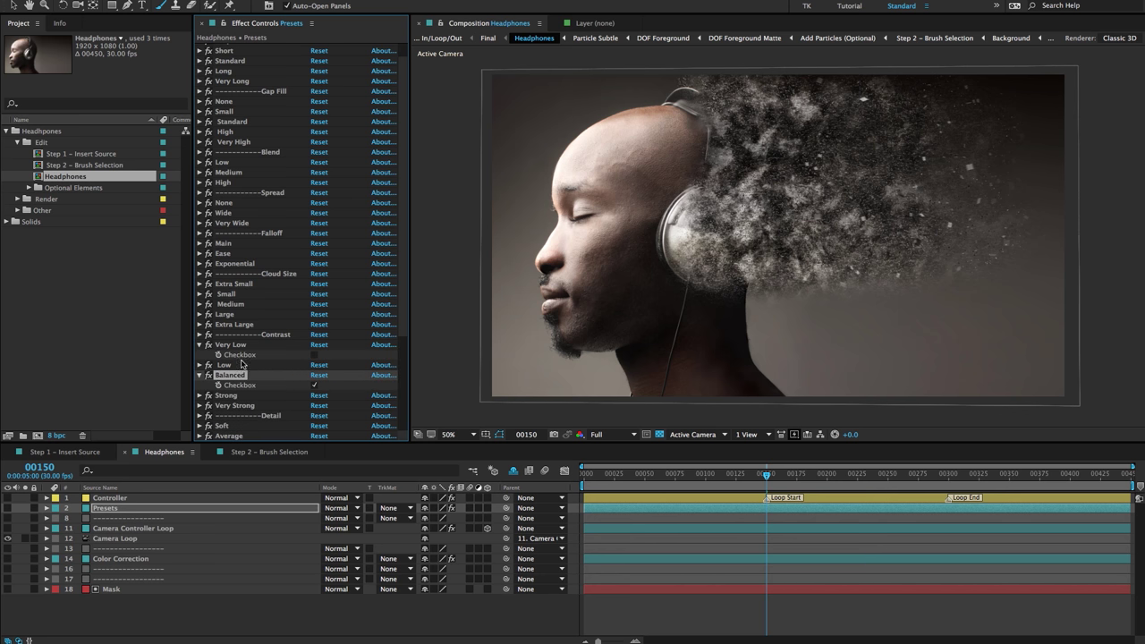
pyautogui.click(314, 354)
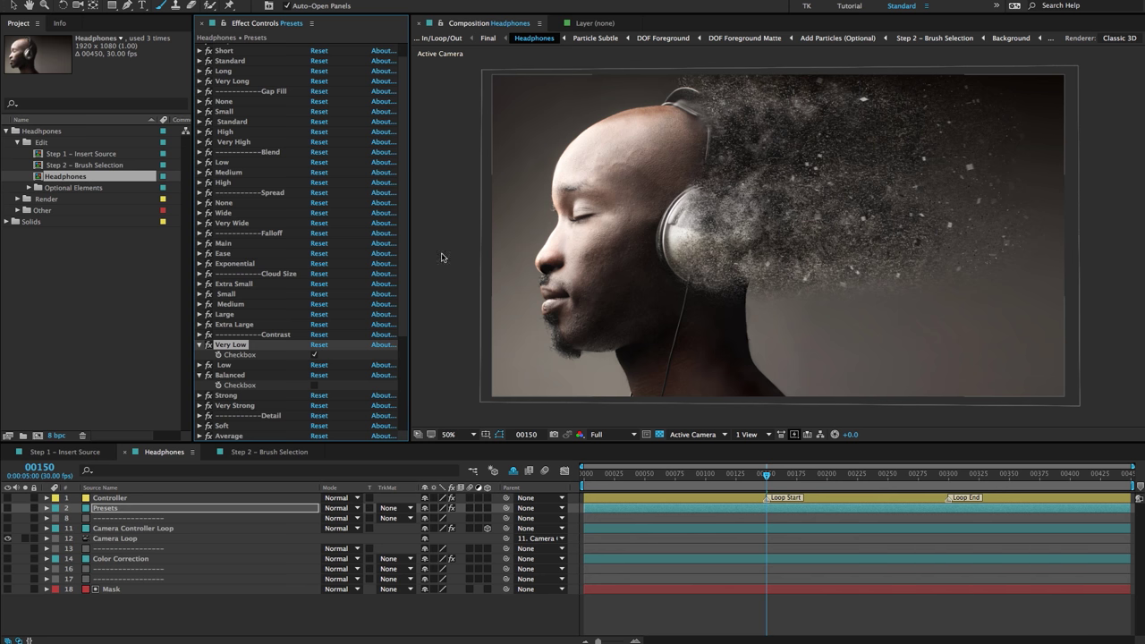
# Set the Detail preset to Very Sharp in place of Average
pyautogui.scroll(-1, 373, 315)
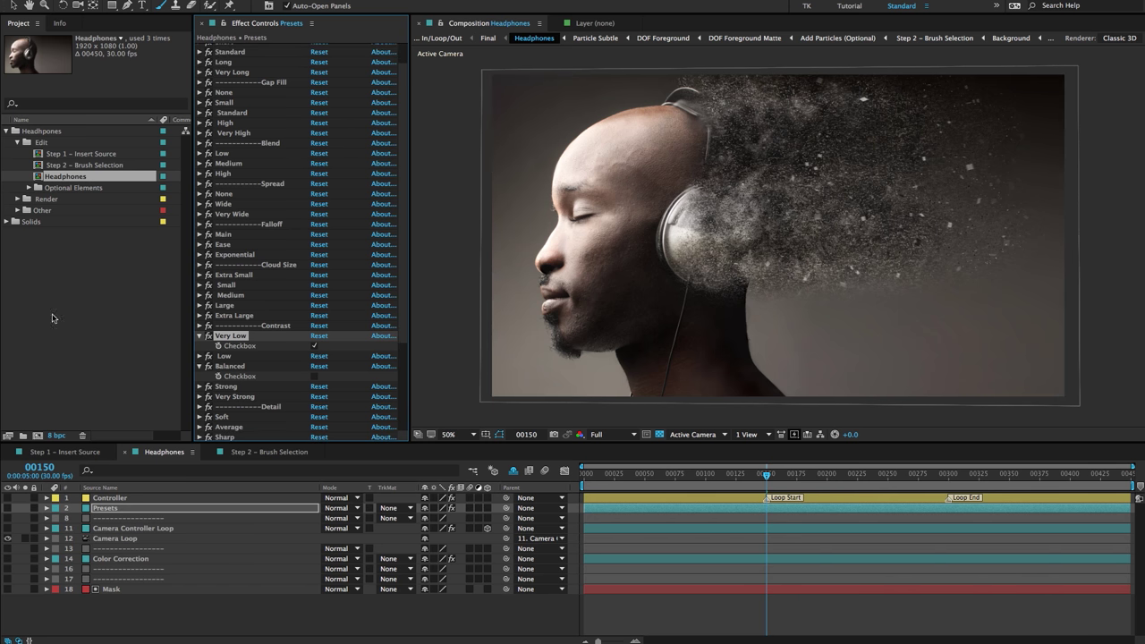
pyautogui.scroll(-5, 247, 300)
pyautogui.click(246, 345)
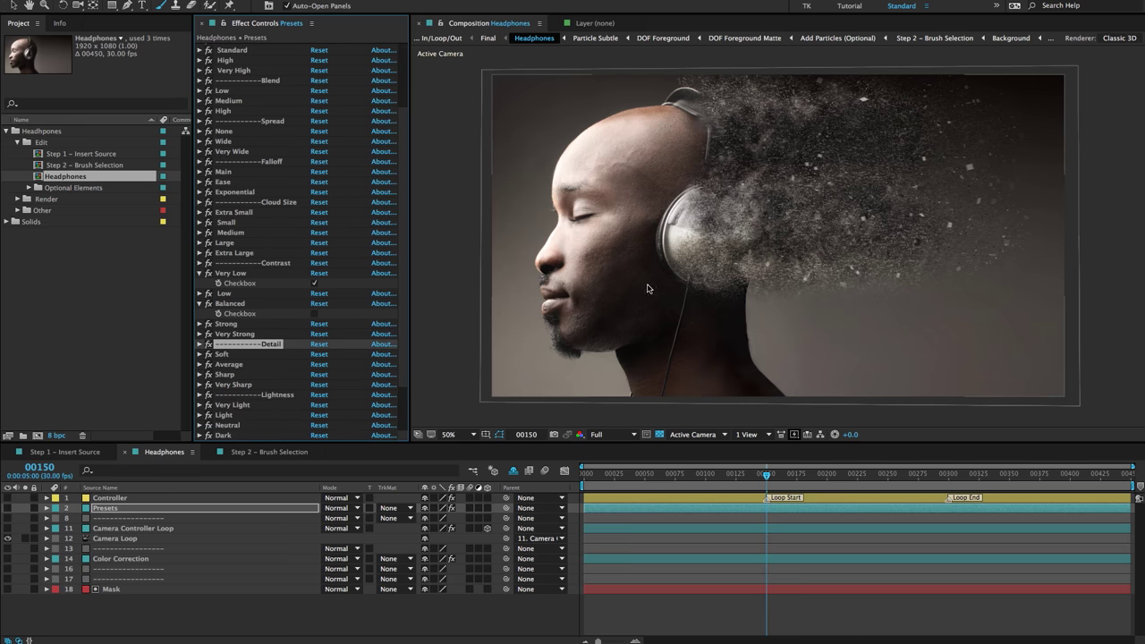
pyautogui.click(229, 364)
pyautogui.click(199, 365)
pyautogui.click(200, 394)
pyautogui.click(314, 405)
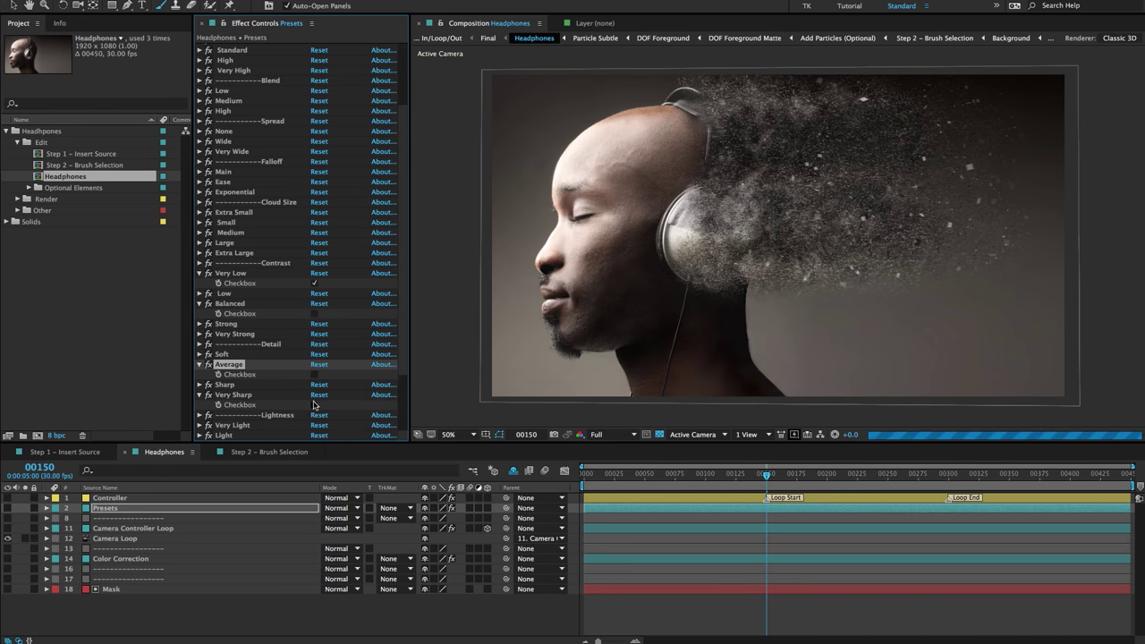
pyautogui.click(314, 404)
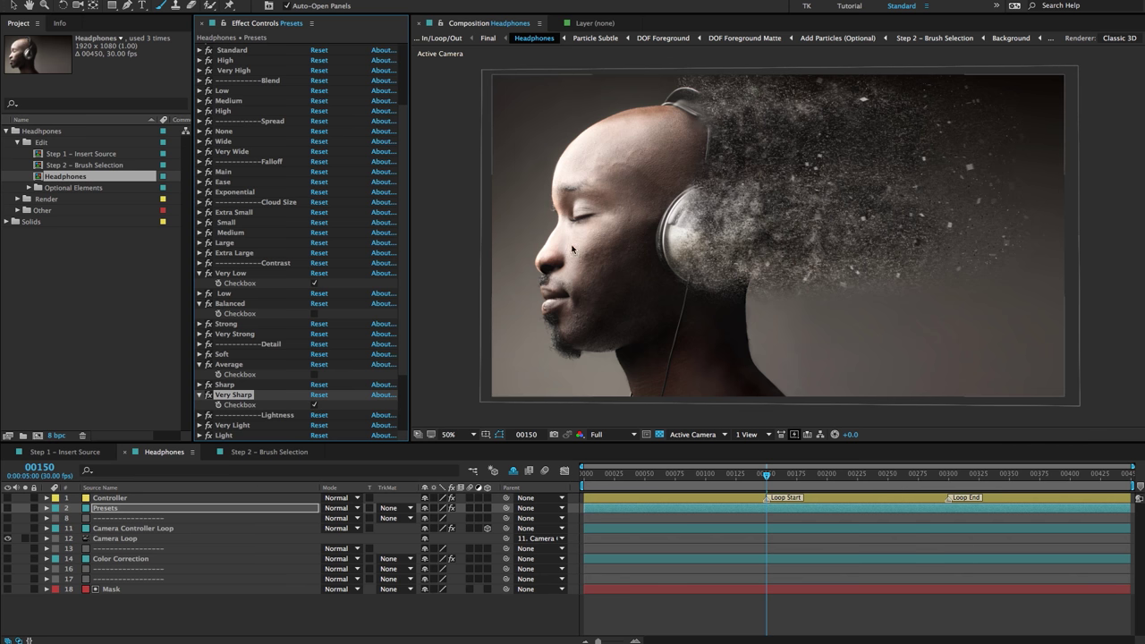
# Enable the Particle Glow and Source Blend Boost presets in the Misc. group
pyautogui.scroll(-4, 364, 315)
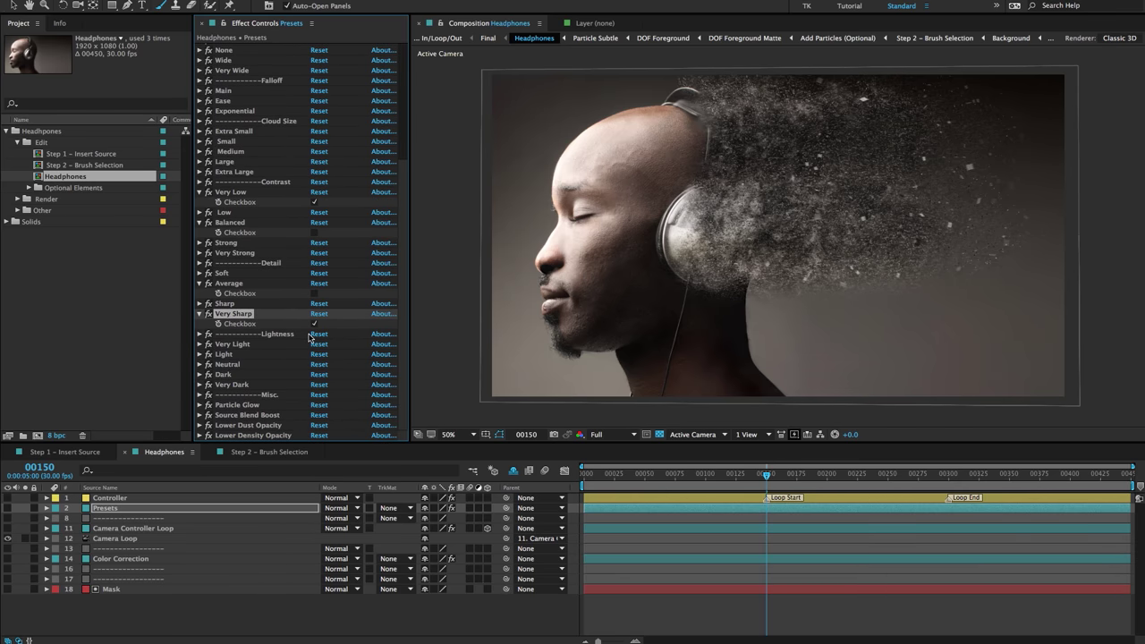
pyautogui.click(247, 405)
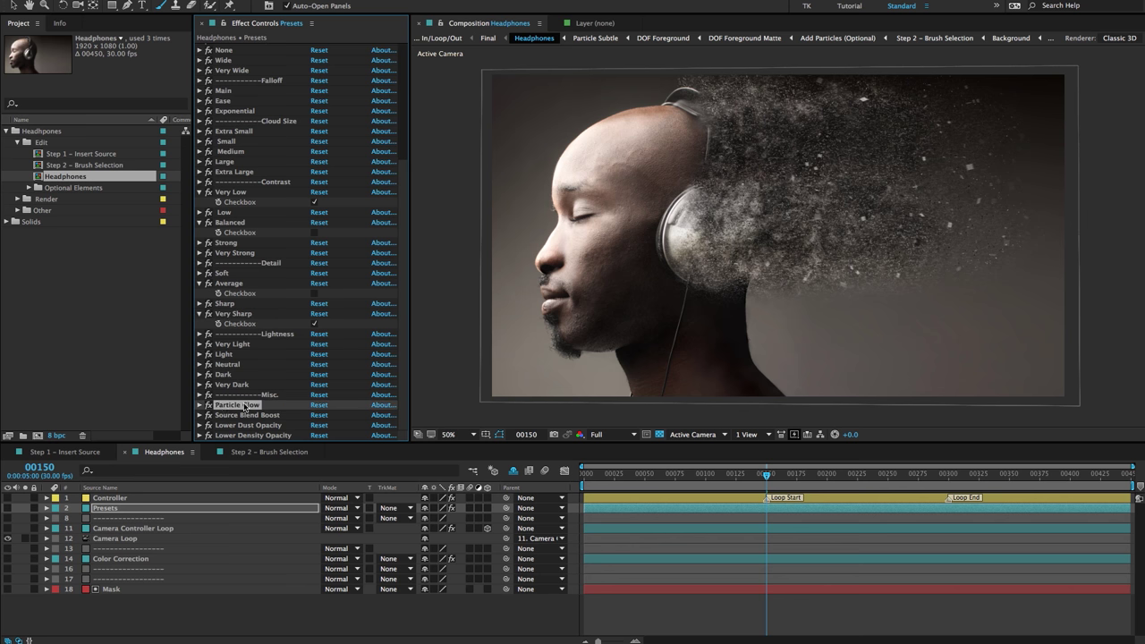
pyautogui.click(199, 405)
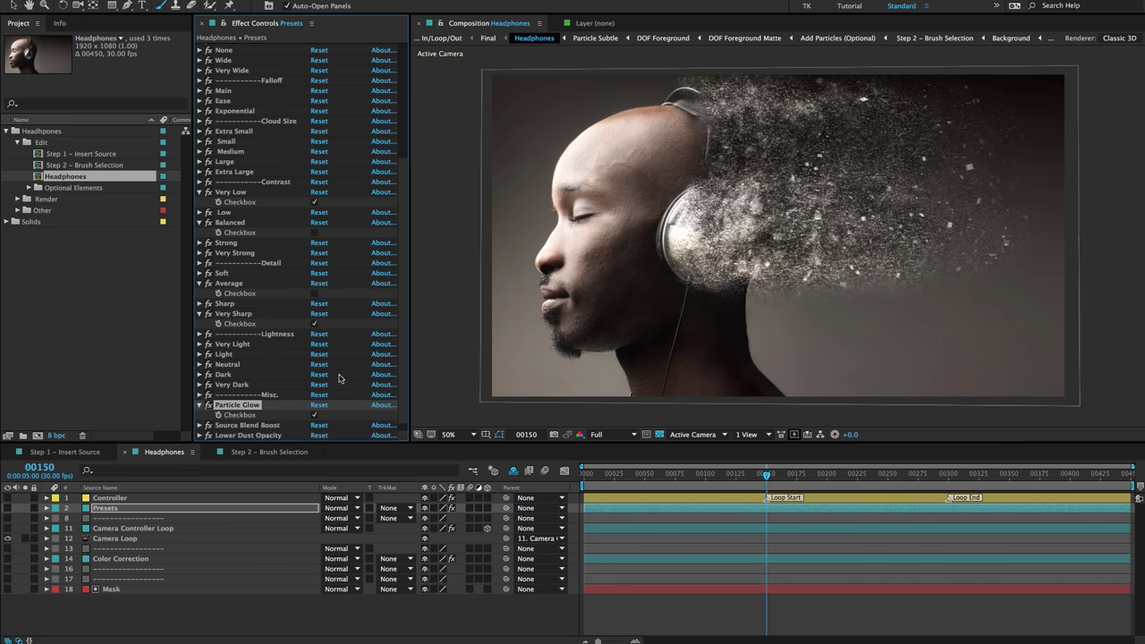
pyautogui.scroll(-1, 341, 376)
pyautogui.click(265, 416)
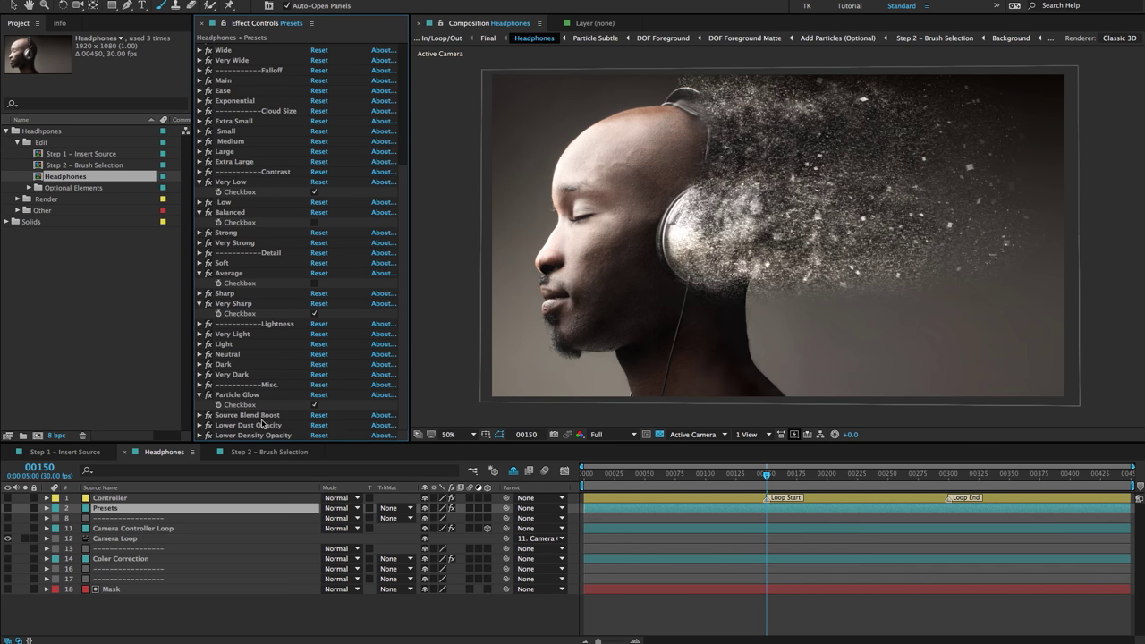
pyautogui.click(199, 416)
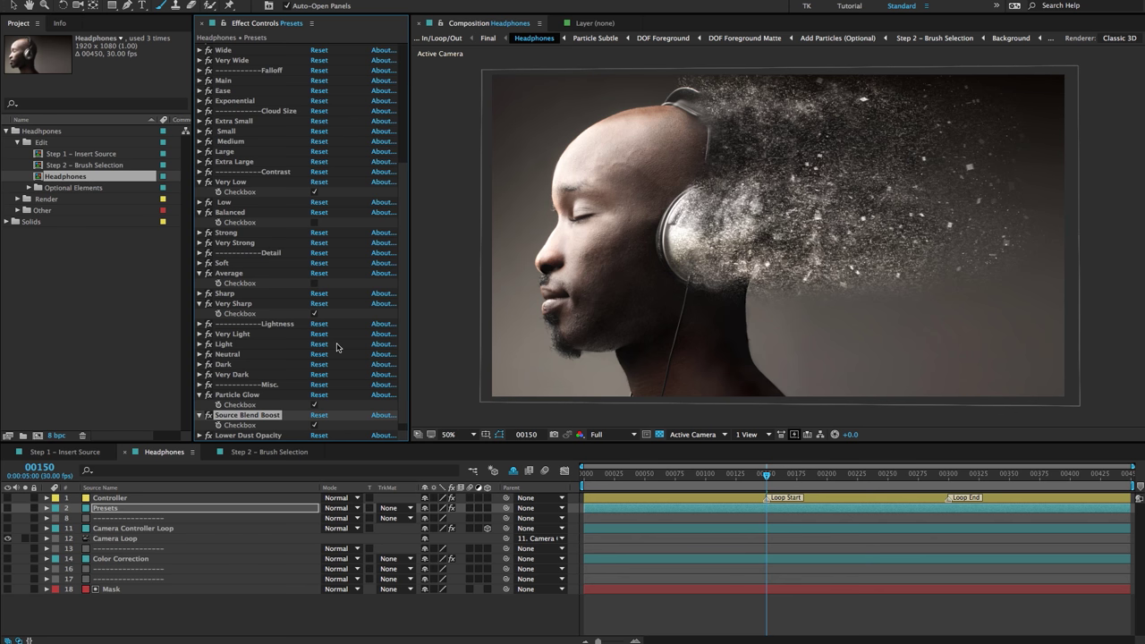
# Try the Lower Dust Opacity and Lower Density Opacity presets in the Misc. group, and undo both changes
pyautogui.scroll(-1, 337, 347)
pyautogui.click(252, 426)
pyautogui.click(199, 425)
pyautogui.click(313, 436)
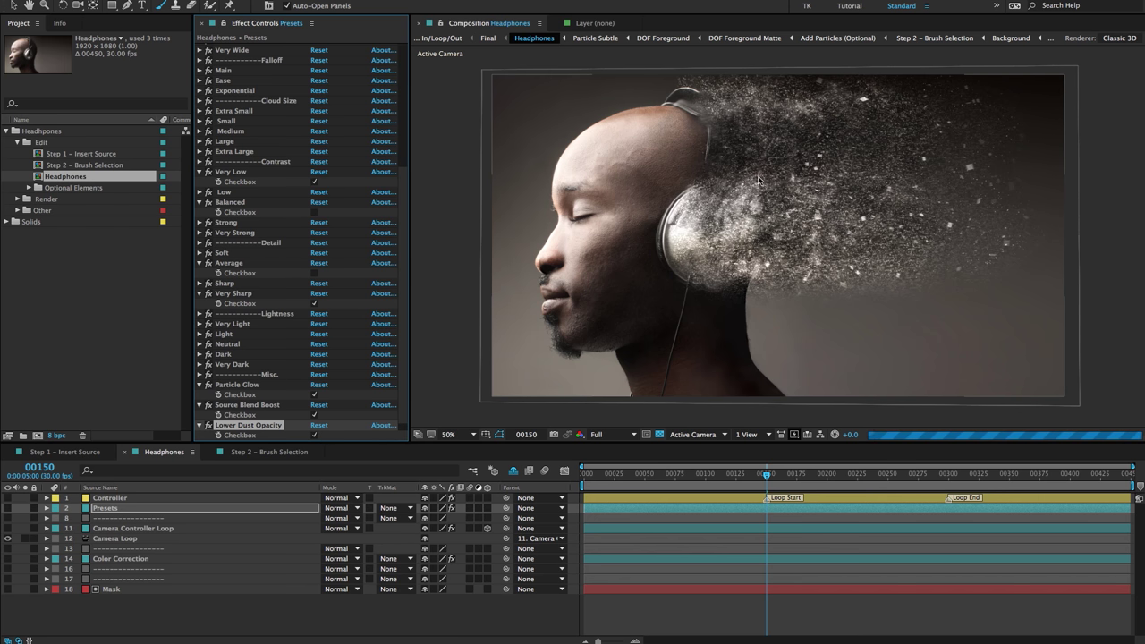
pyautogui.scroll(-1, 273, 423)
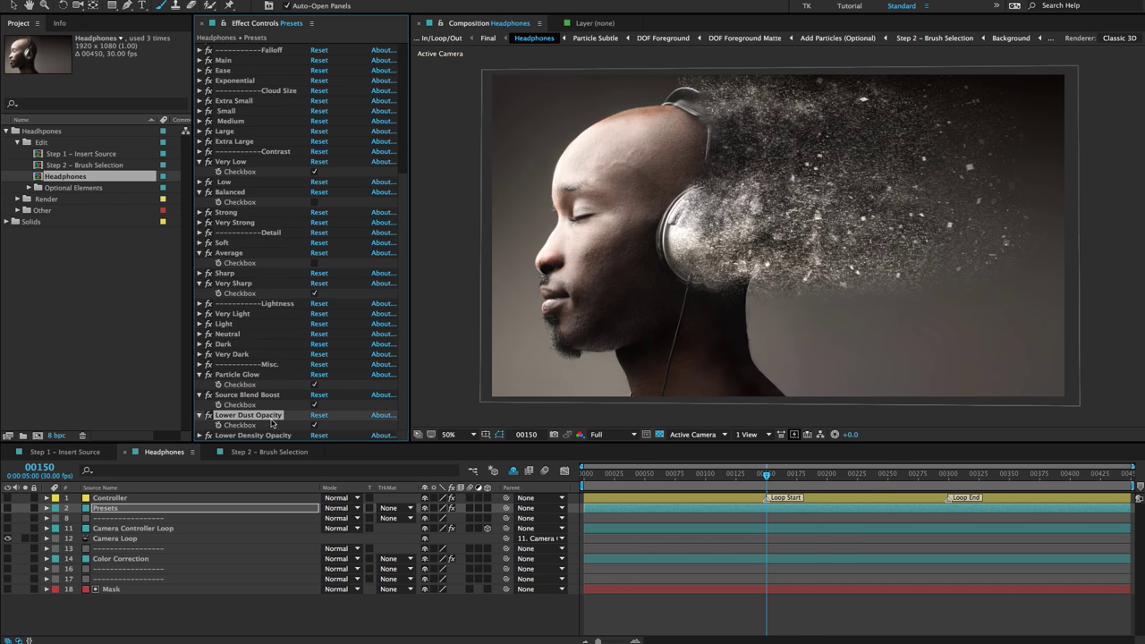
pyautogui.click(228, 435)
pyautogui.click(199, 435)
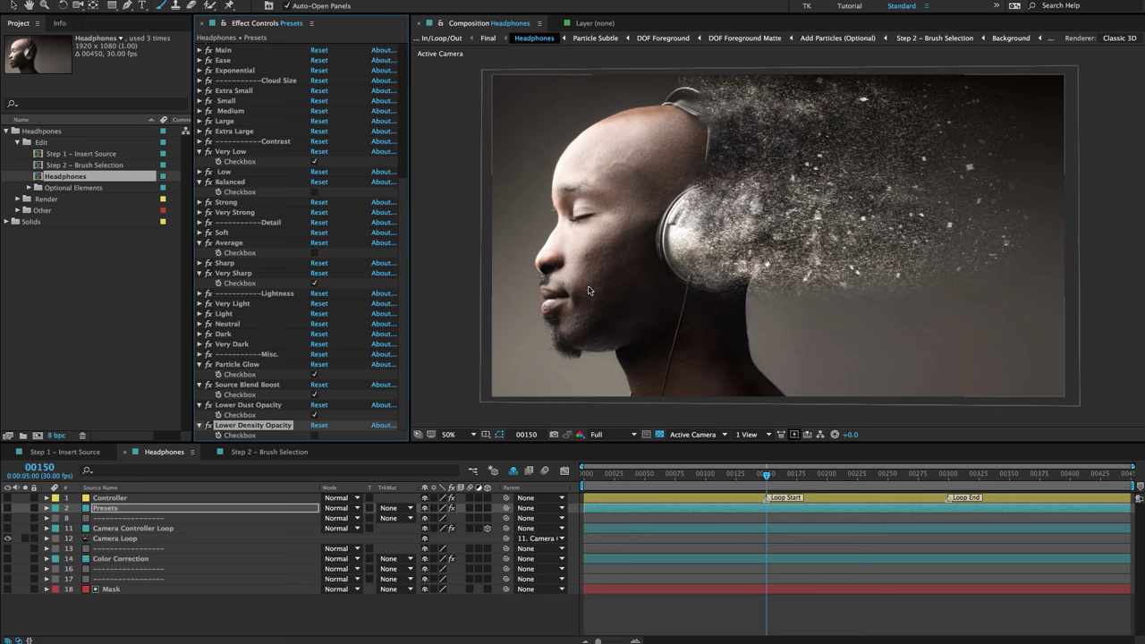
pyautogui.click(314, 436)
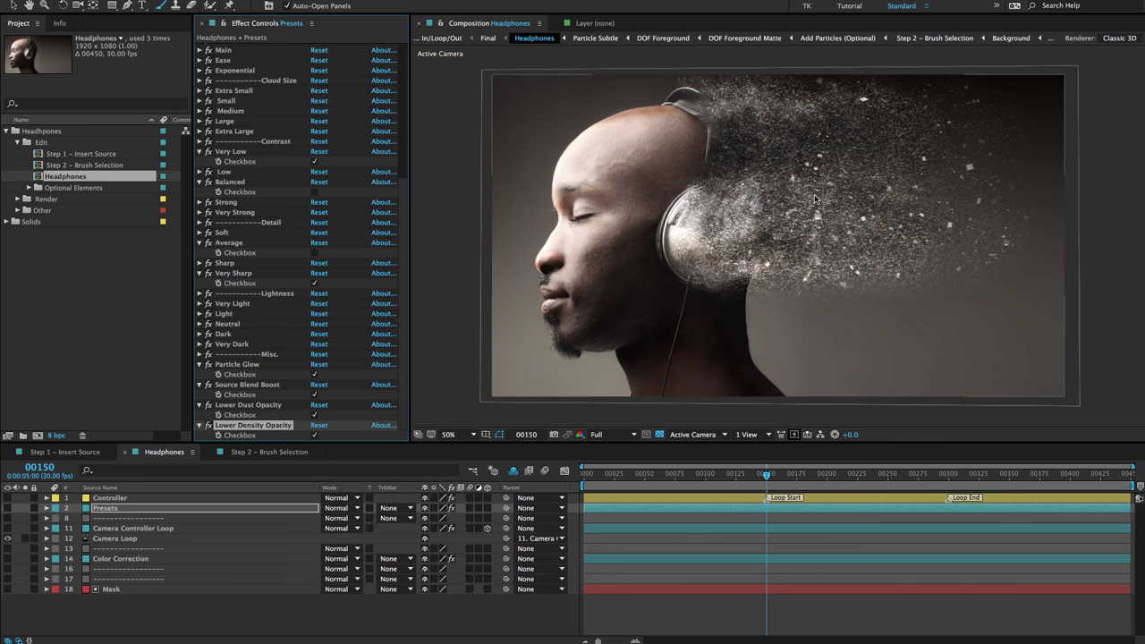
pyautogui.hotkey('ctrl', 'z')
pyautogui.hotkey('ctrl', 'z')
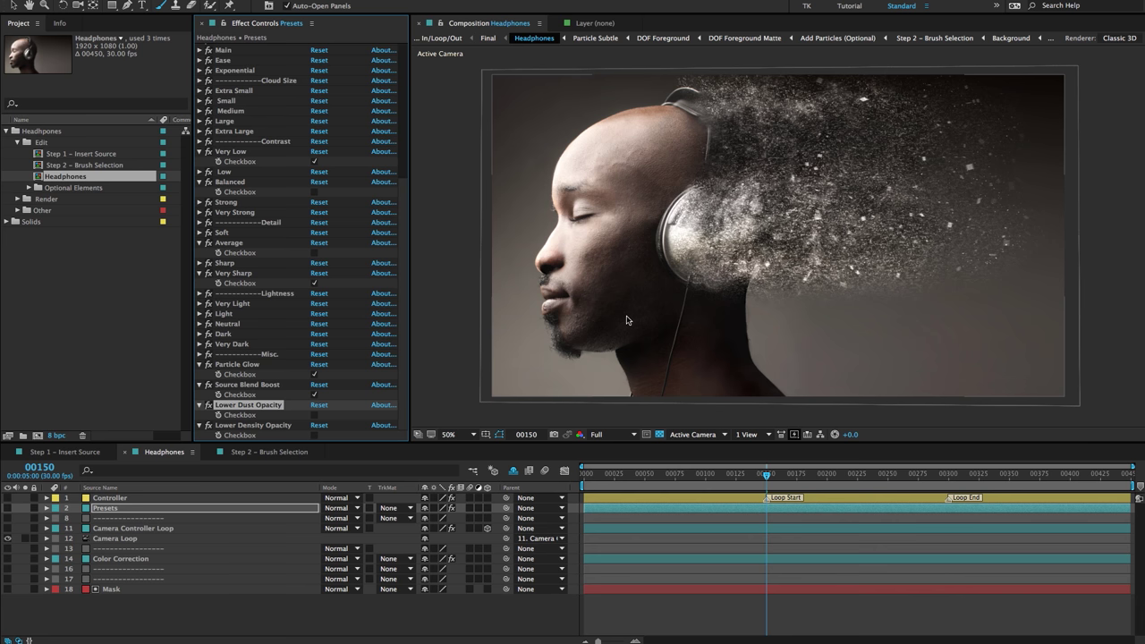
# Examine and compare the Distance and Gap Fill preset groups, especially the Standard option in each
pyautogui.scroll(5, 296, 118)
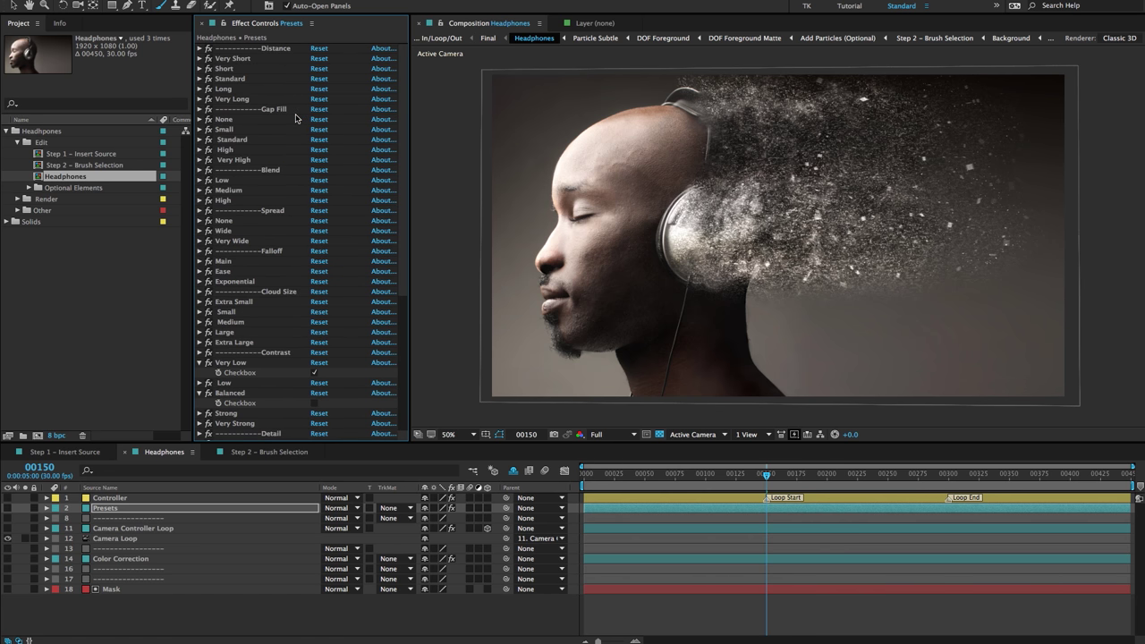
pyautogui.click(268, 89)
pyautogui.click(268, 140)
pyautogui.click(257, 70)
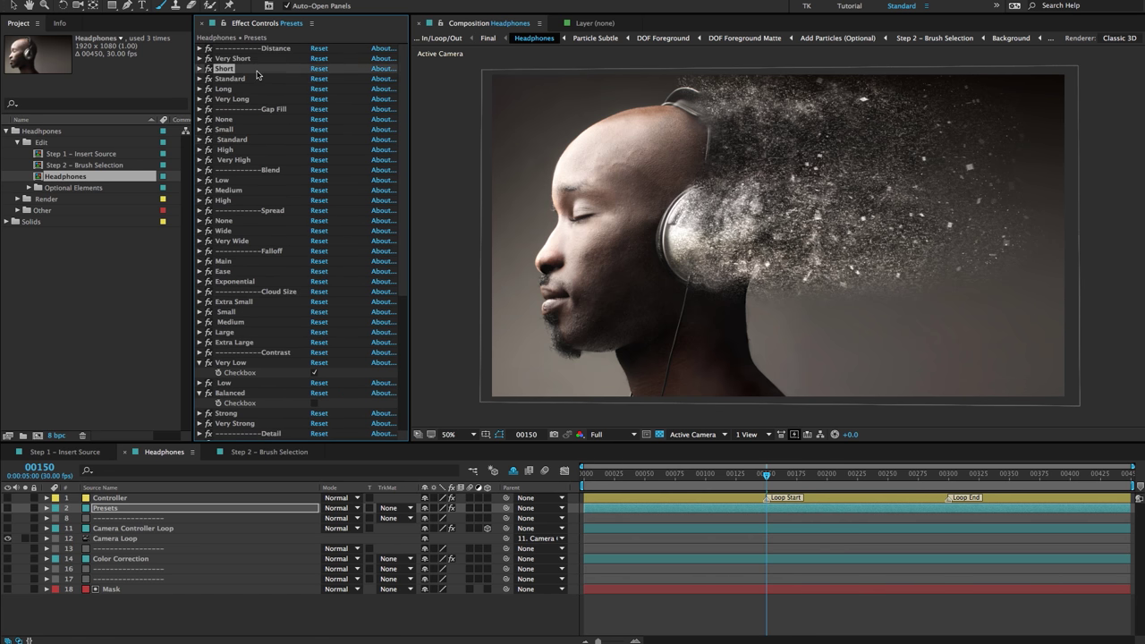
pyautogui.click(263, 128)
pyautogui.click(273, 81)
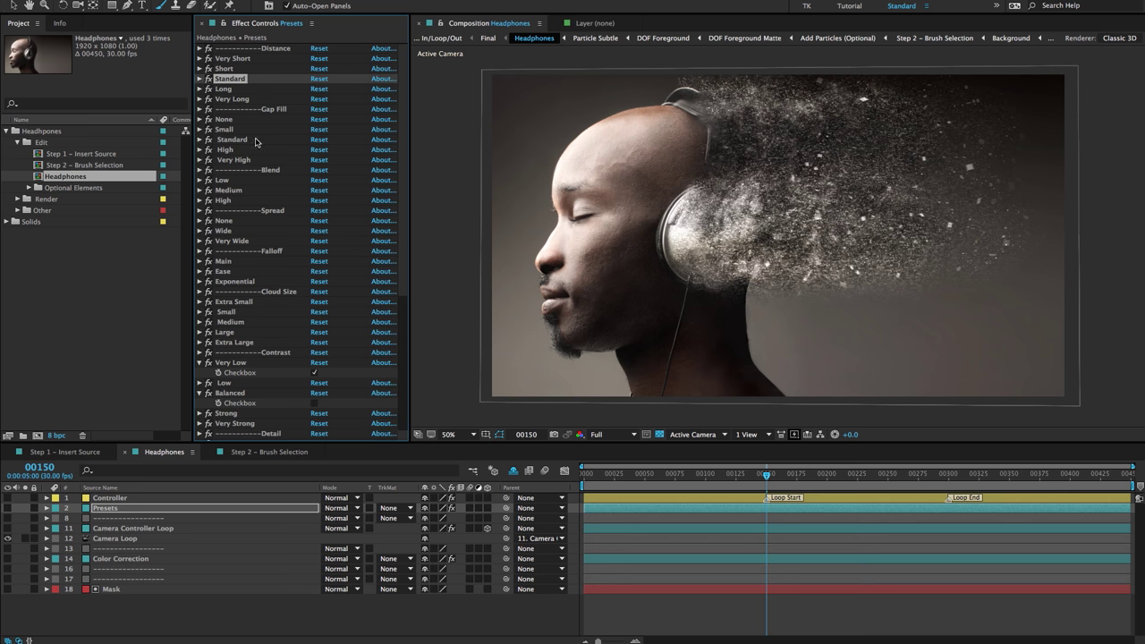
pyautogui.click(255, 140)
pyautogui.click(258, 79)
pyautogui.click(261, 139)
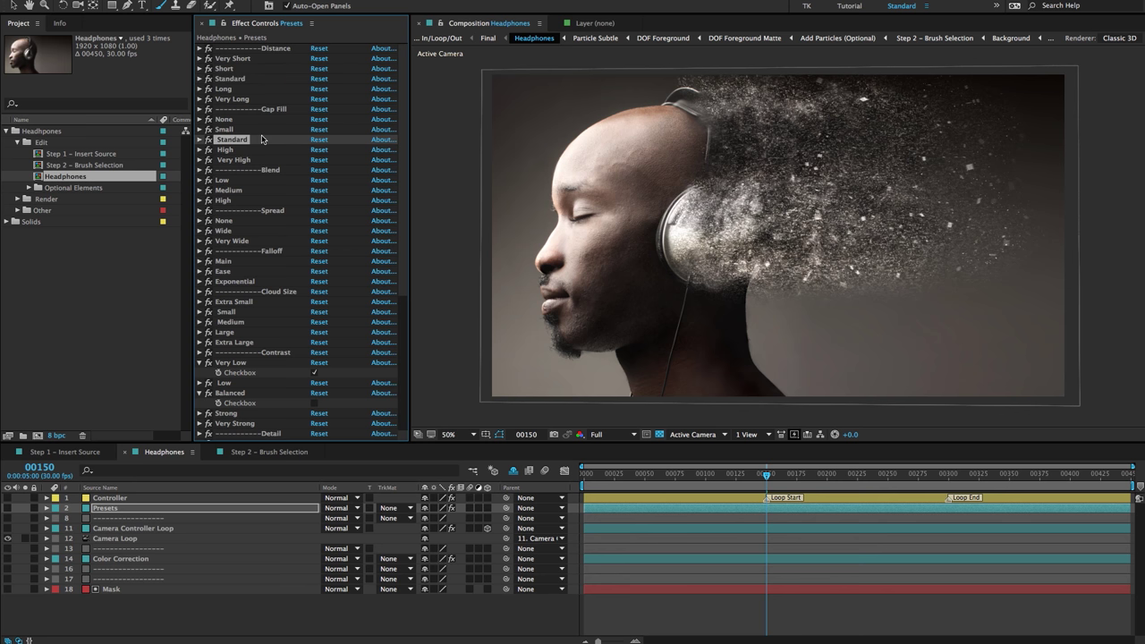
pyautogui.click(256, 80)
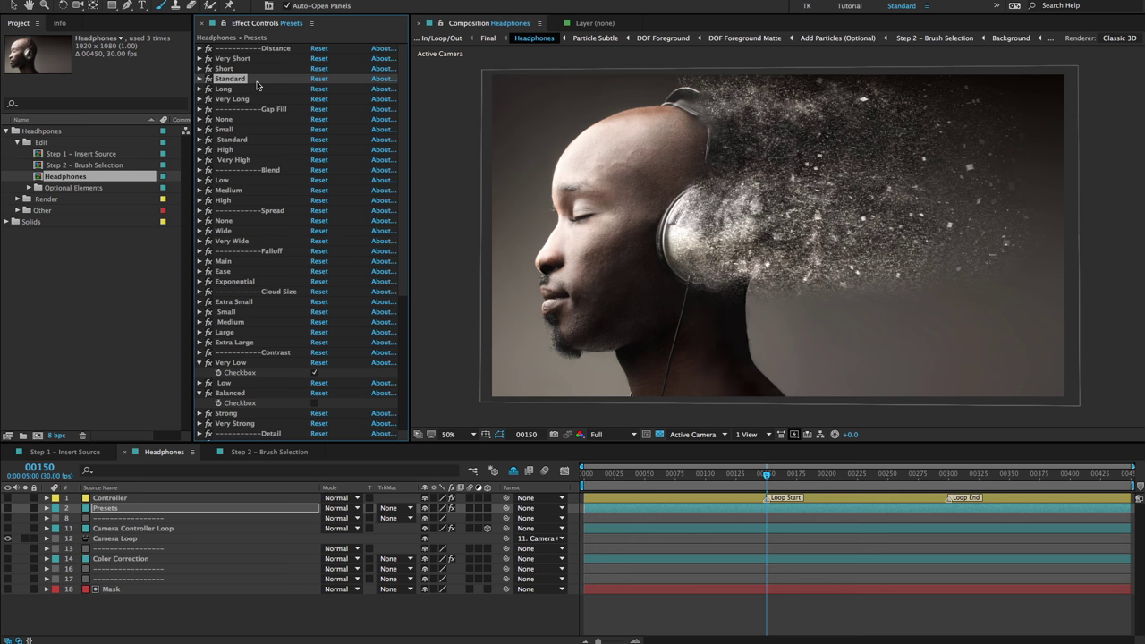
pyautogui.click(246, 140)
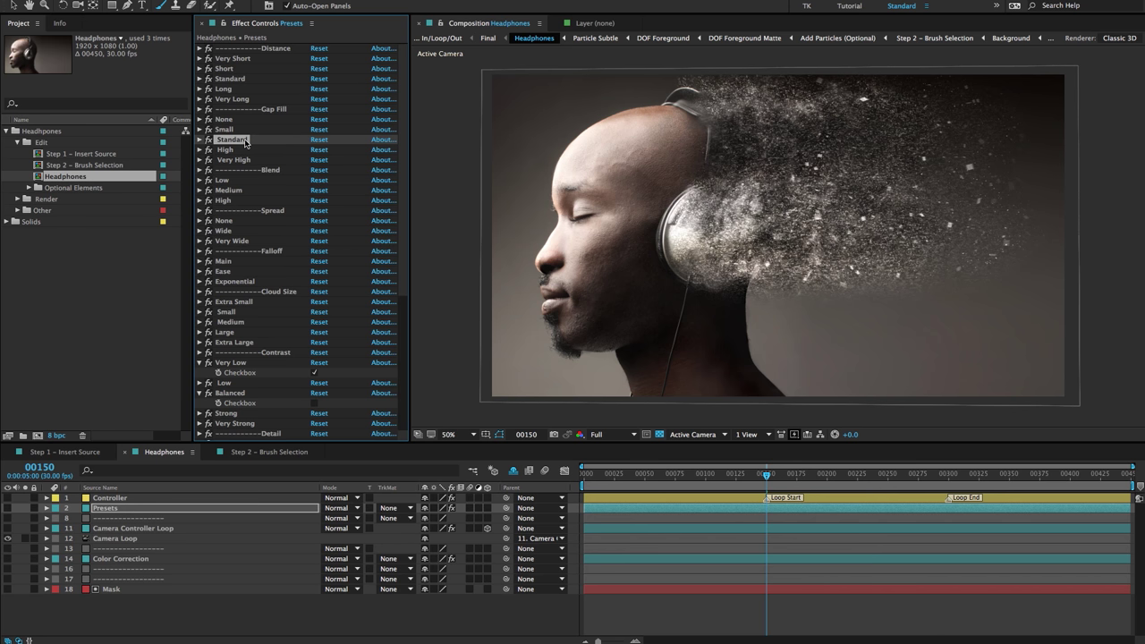
# Check the brushed headphone area in the Step 2 – Brush Selection composition and return to the Headphones composition
pyautogui.doubleClick(80, 165)
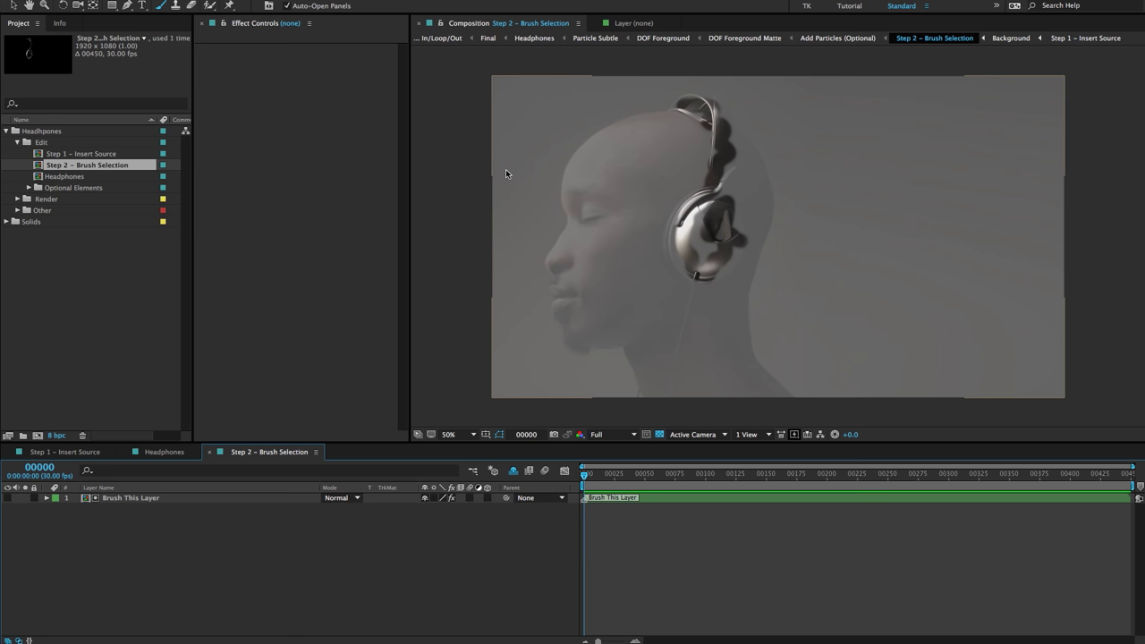
pyautogui.hotkey('ctrl', 'shift', 'a')
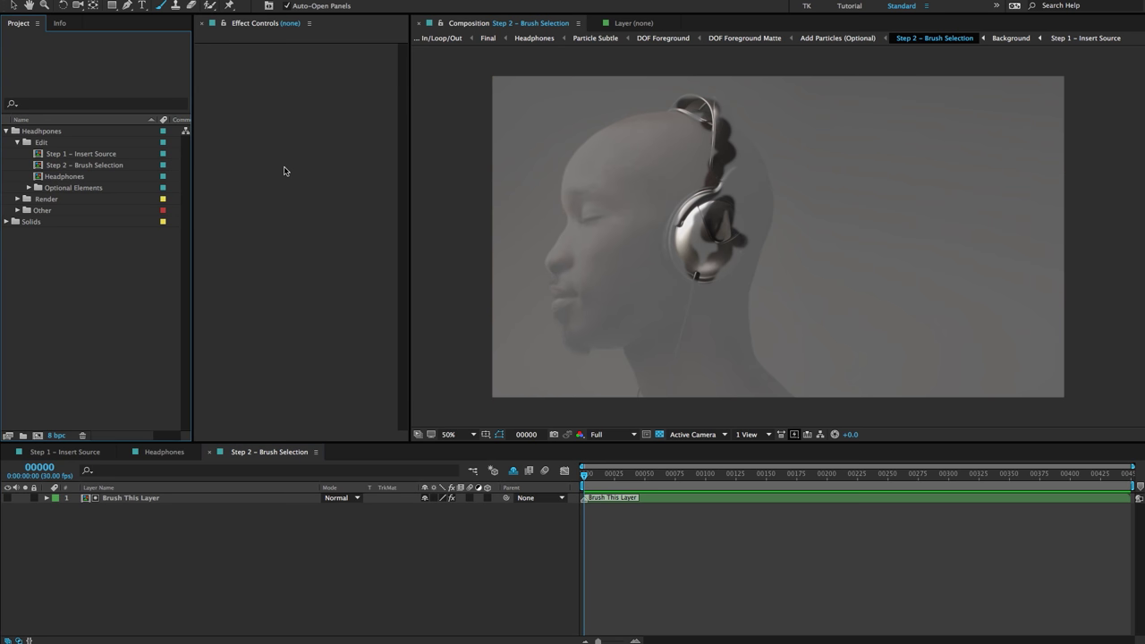
pyautogui.click(527, 40)
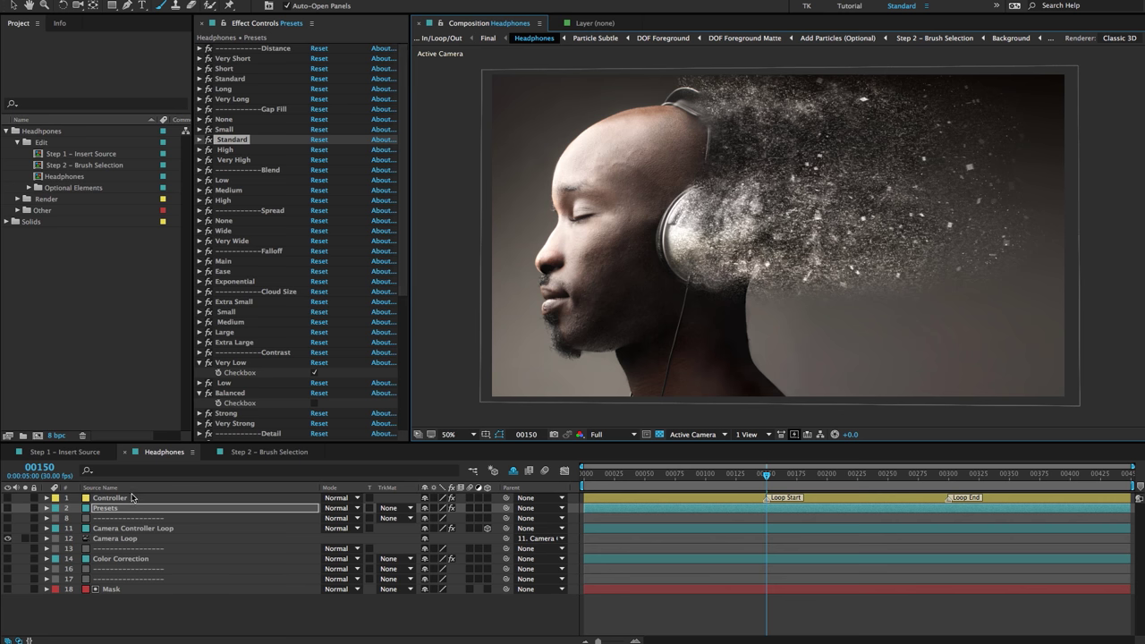
# Expand the LEFT, RIGHT, UP, DOWN and MIDDLE direction controls on the Controller layer
pyautogui.click(132, 498)
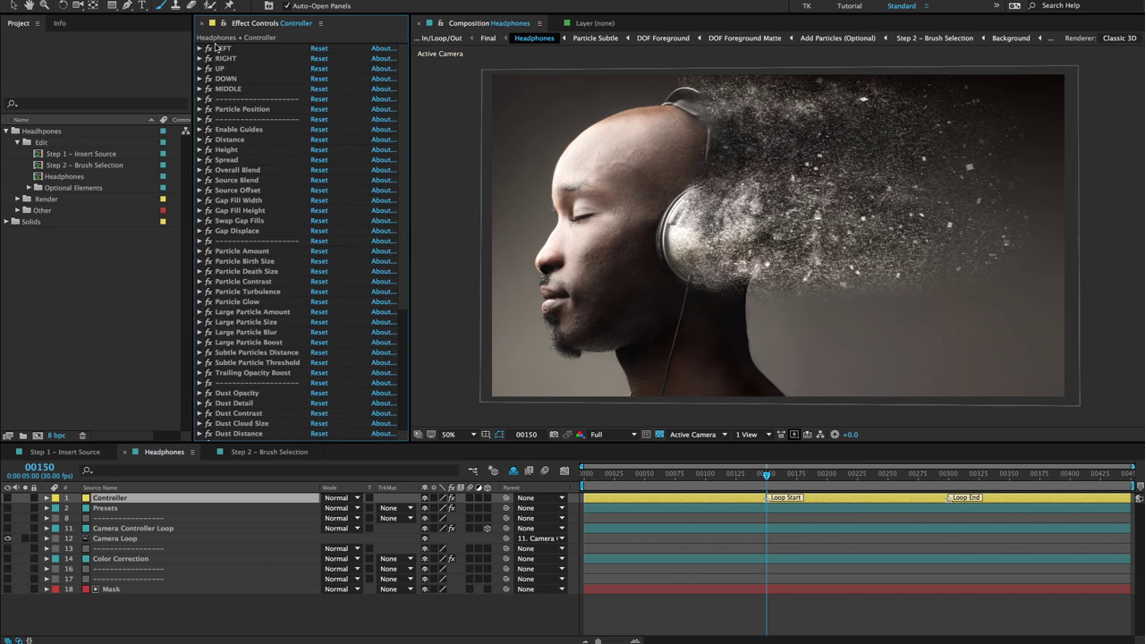
pyautogui.click(225, 57)
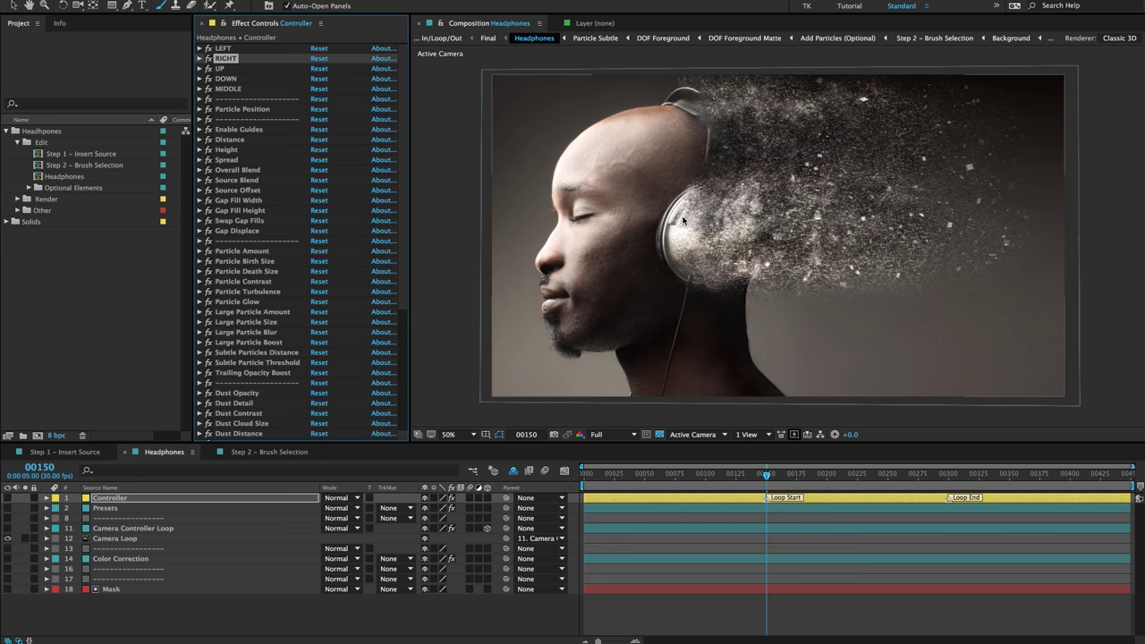
pyautogui.click(222, 50)
pyautogui.click(198, 48)
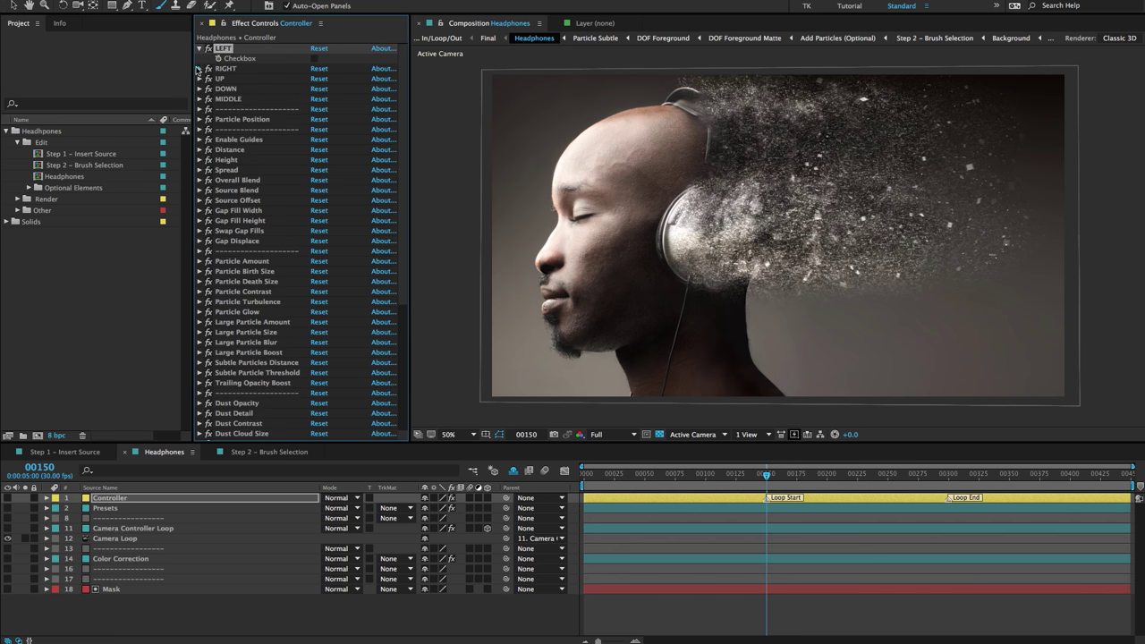
pyautogui.click(199, 68)
pyautogui.click(199, 88)
pyautogui.click(198, 119)
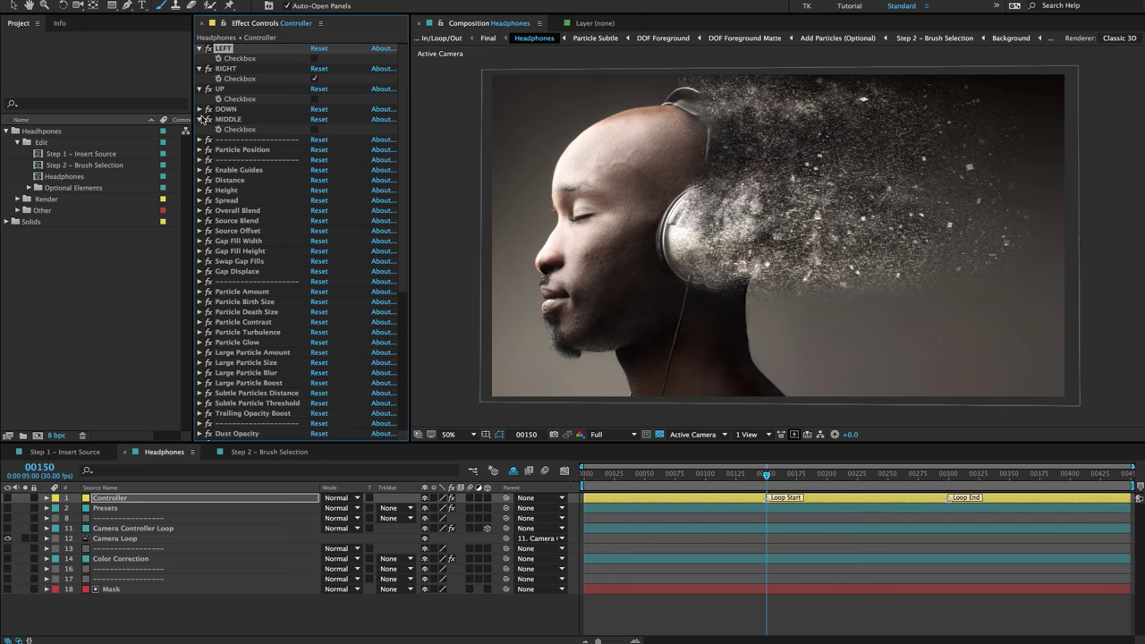
pyautogui.click(200, 110)
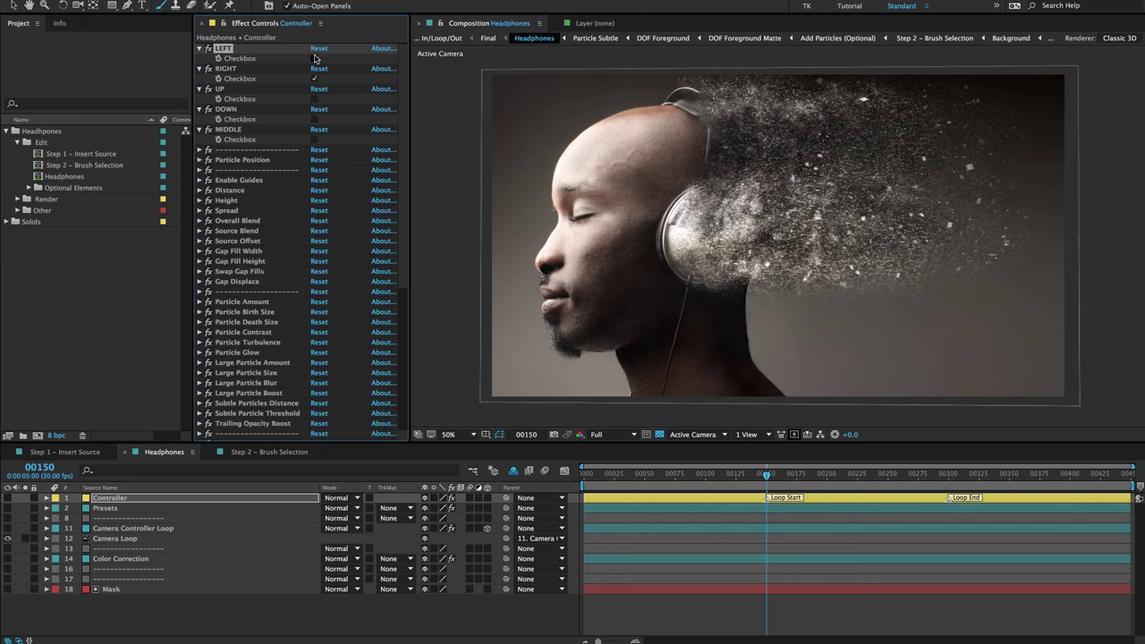
# Try the LEFT particle direction in place of RIGHT, and restore the RIGHT direction
pyautogui.click(314, 58)
pyautogui.click(314, 79)
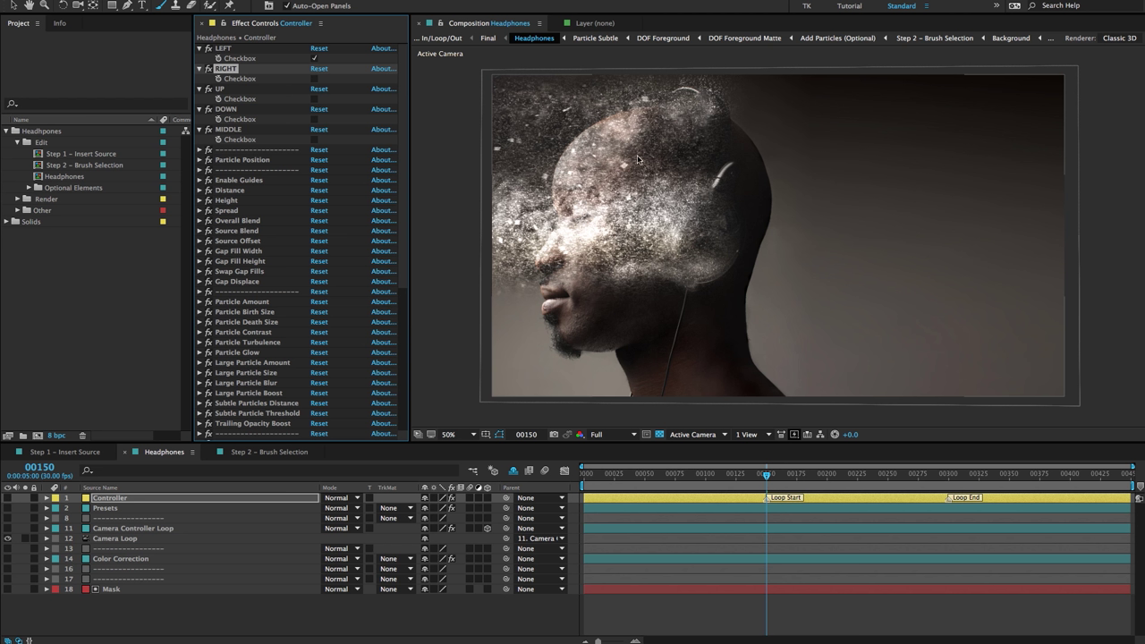
pyautogui.click(248, 133)
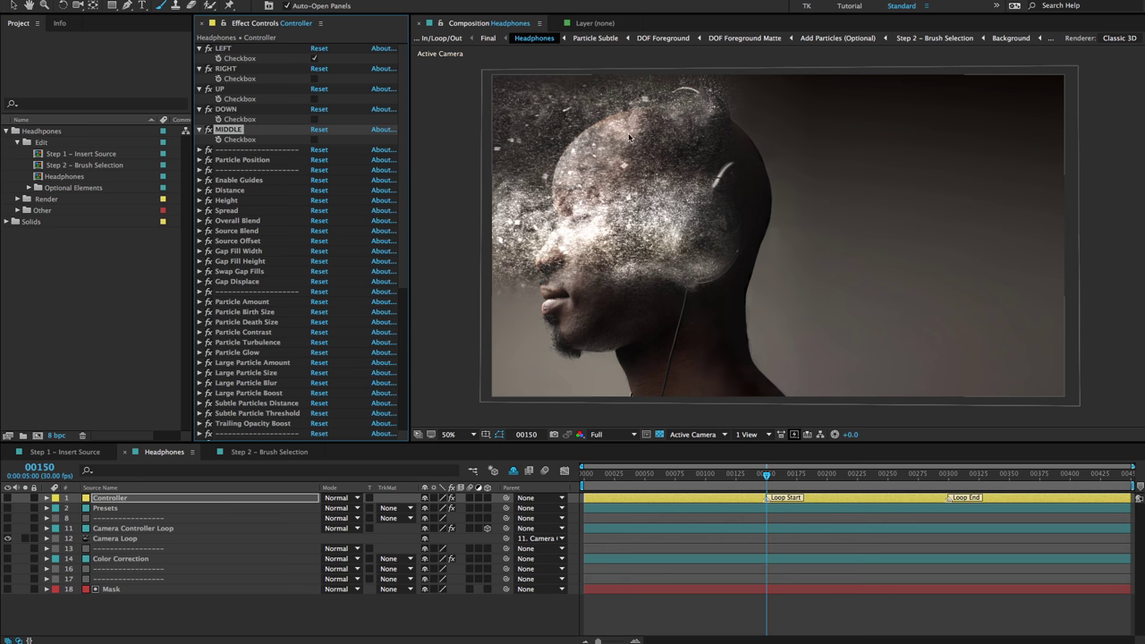
pyautogui.click(314, 79)
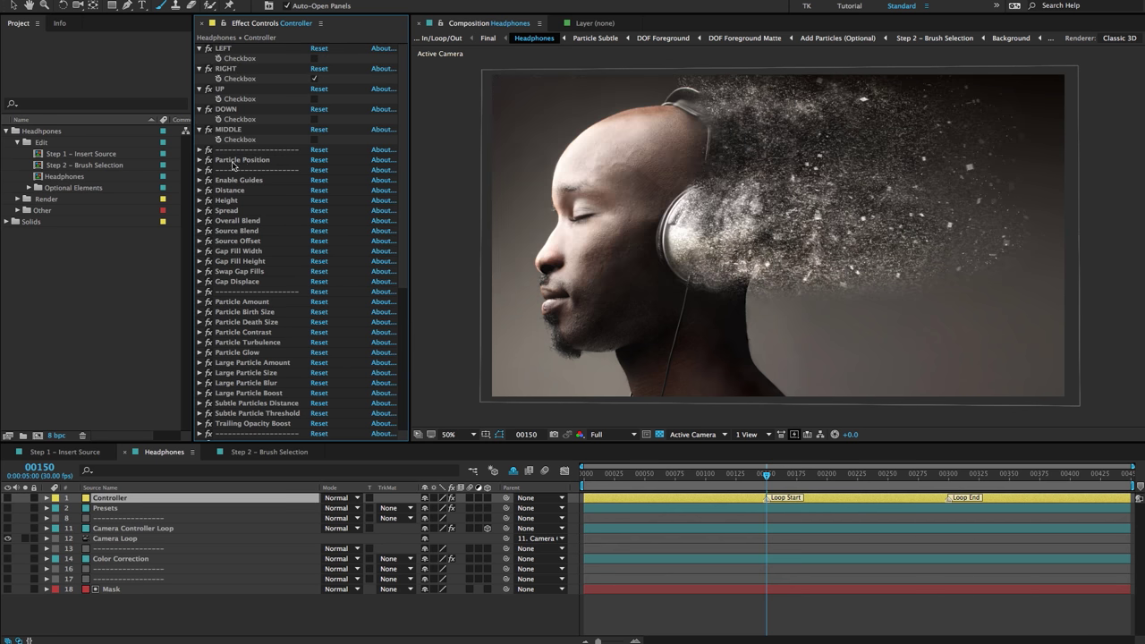
# Move the Particle Position point of the Controller layer up and inward to about 176, 278
pyautogui.click(236, 160)
pyautogui.click(200, 159)
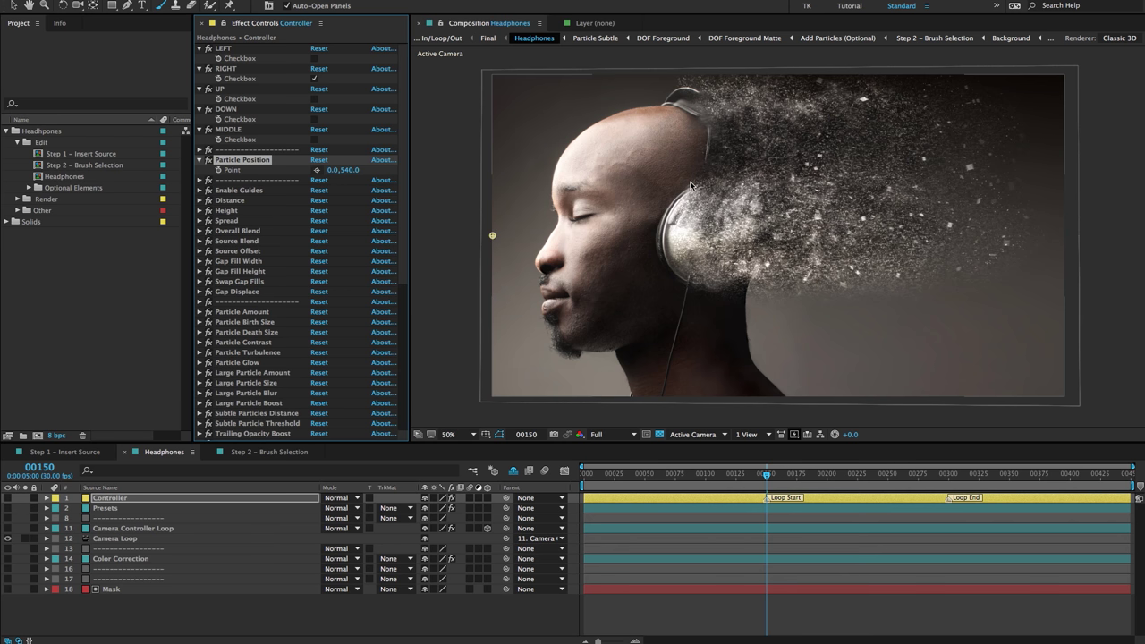
pyautogui.moveTo(494, 236); pyautogui.dragTo(543, 159)
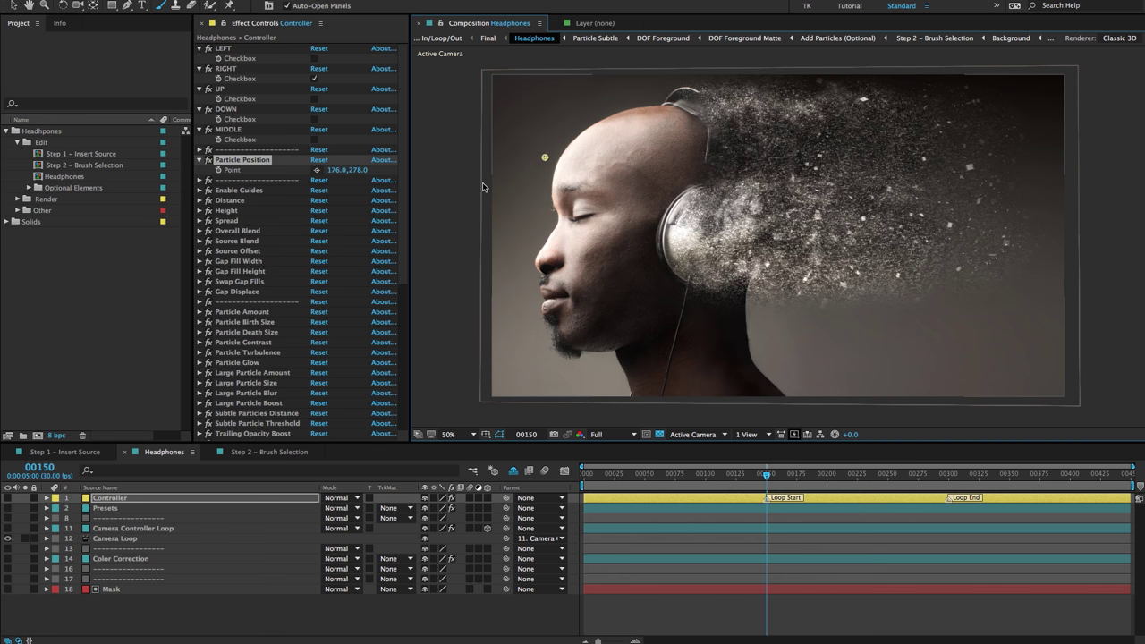
# Enable the guides on the Controller layer and compare them with the Particle Position point
pyautogui.click(221, 189)
pyautogui.click(199, 191)
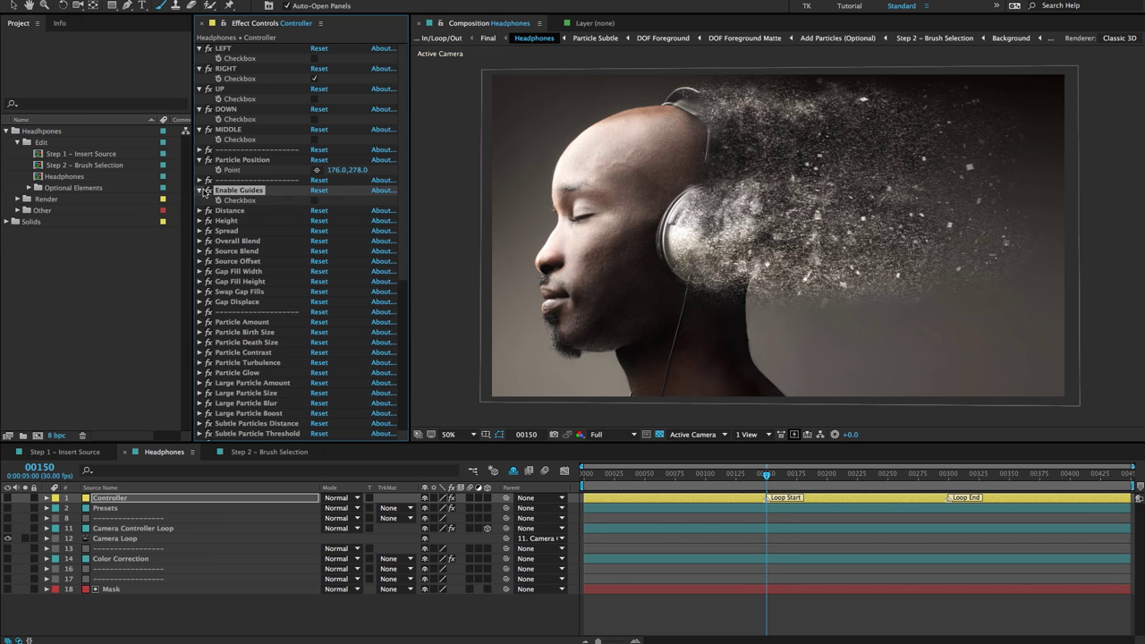
pyautogui.click(314, 200)
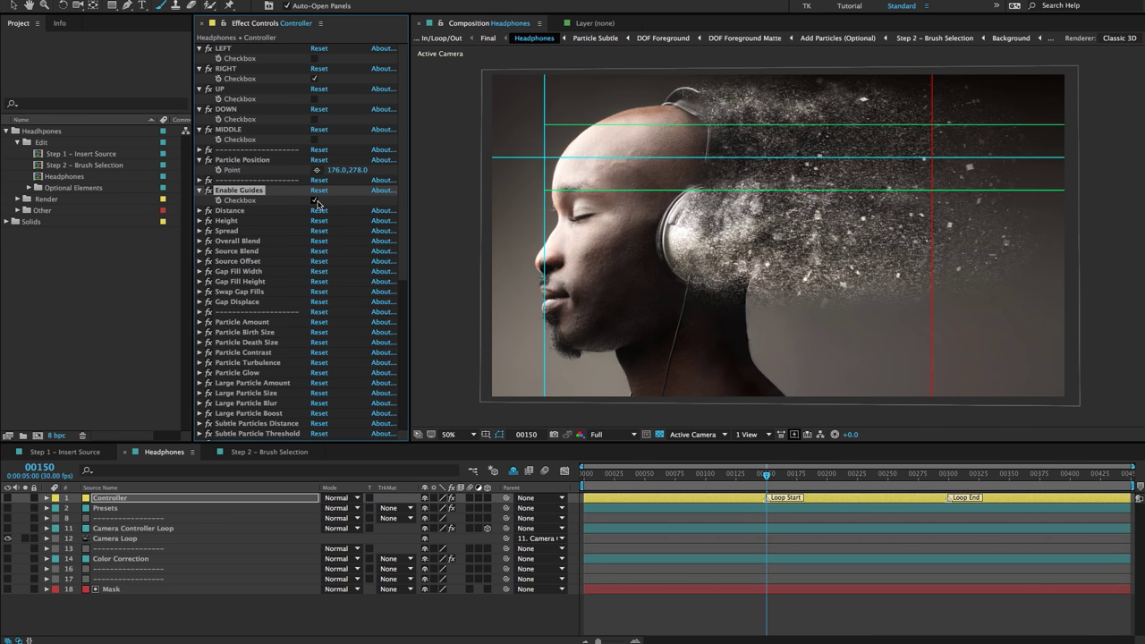
pyautogui.click(260, 162)
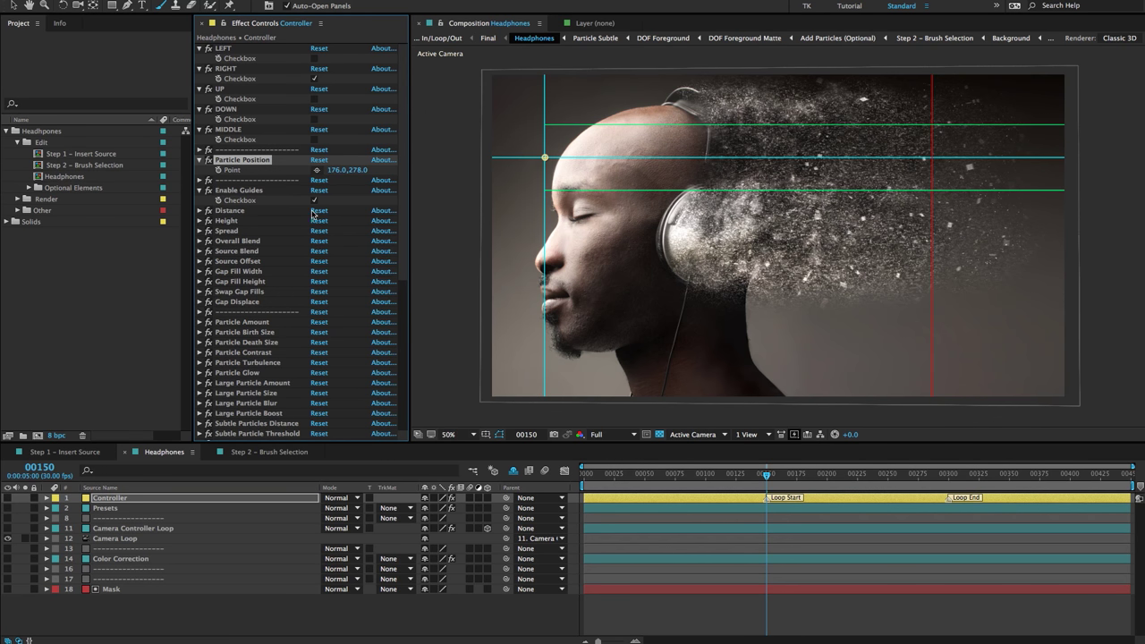
# Set the Spread preset on the Presets layer to Very Wide in place of None
pyautogui.click(234, 231)
pyautogui.click(200, 230)
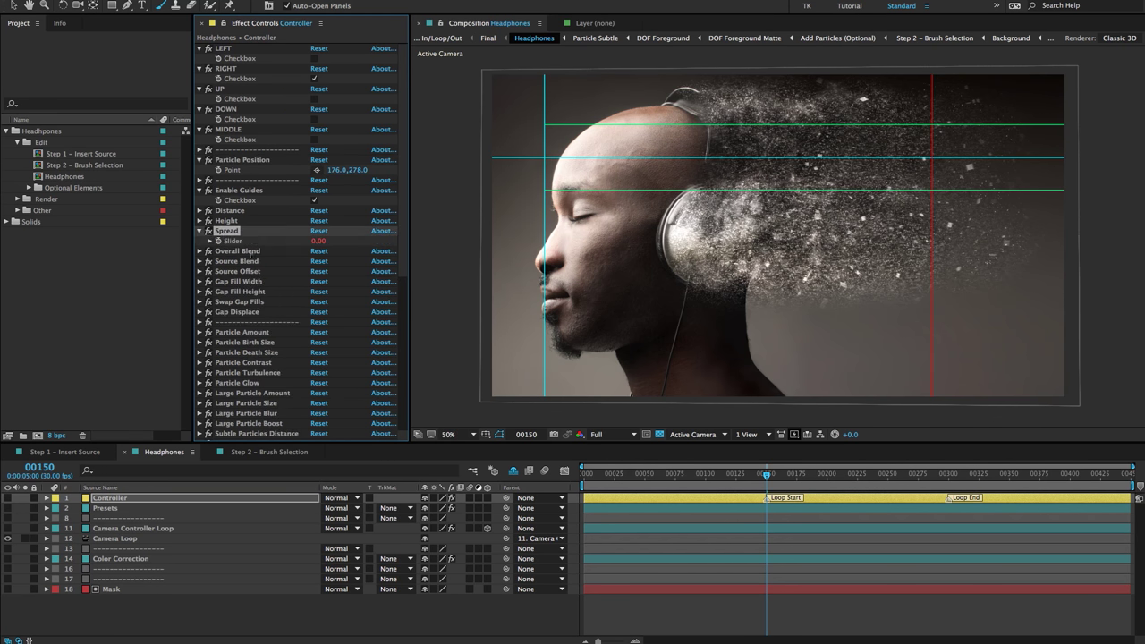
pyautogui.click(119, 509)
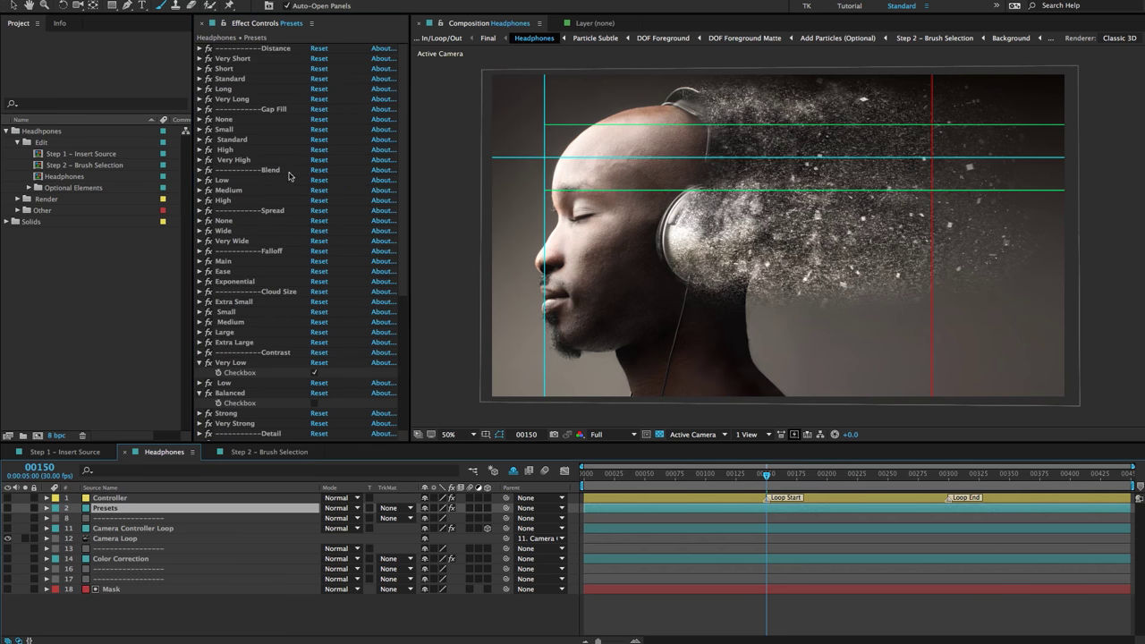
pyautogui.click(243, 220)
pyautogui.click(199, 220)
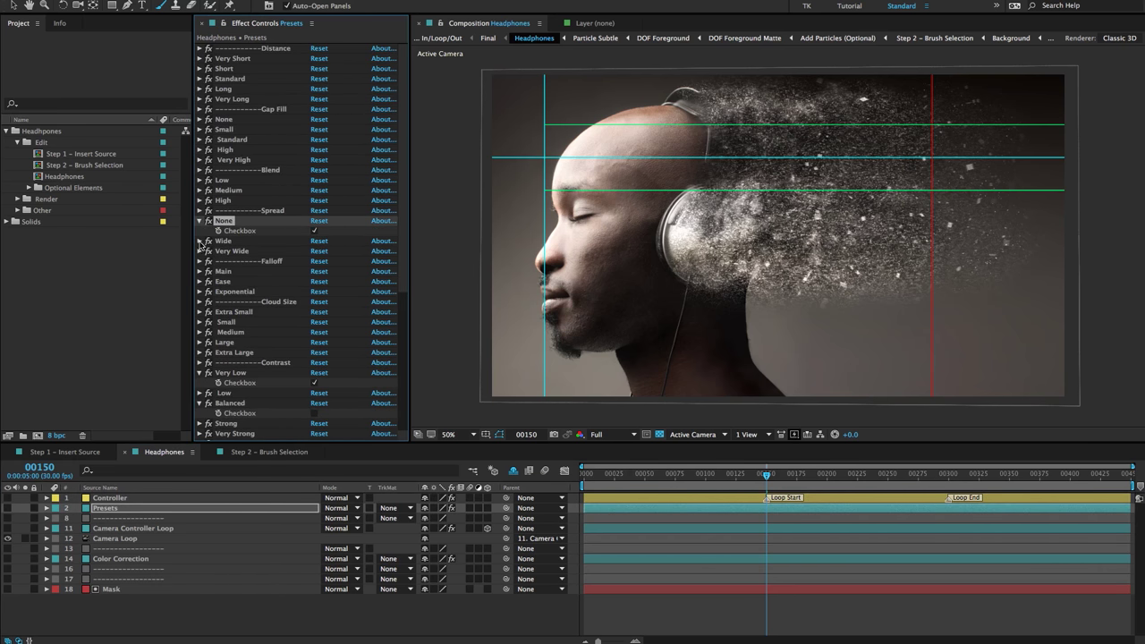
pyautogui.click(199, 252)
pyautogui.click(314, 261)
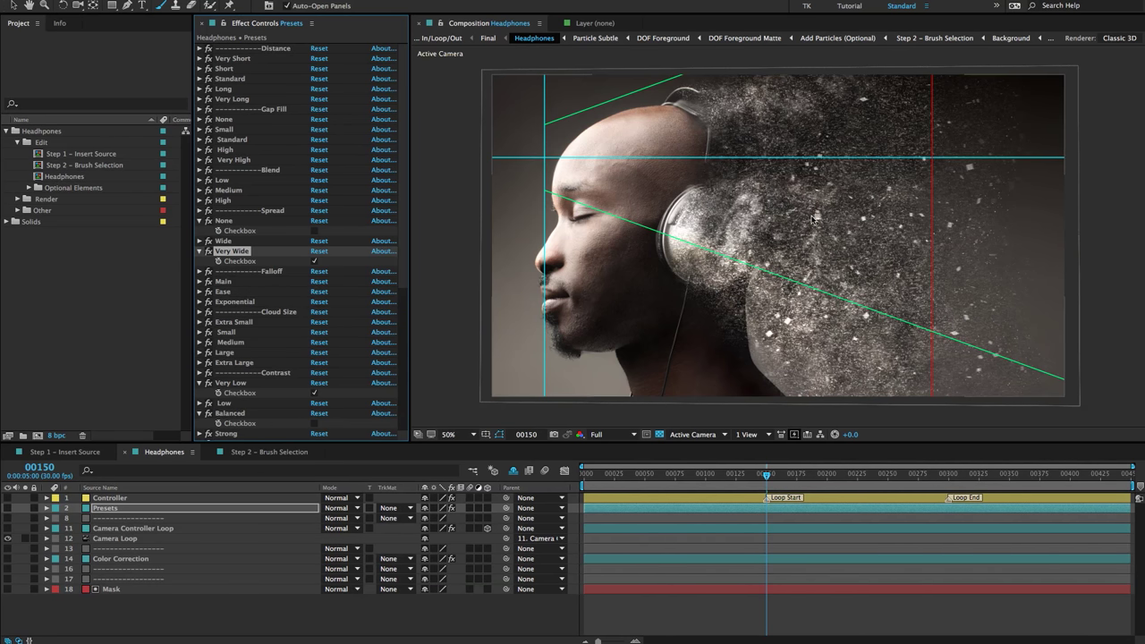
# Try the Long option in place of Standard in the Distance group of the Presets layer
pyautogui.click(240, 80)
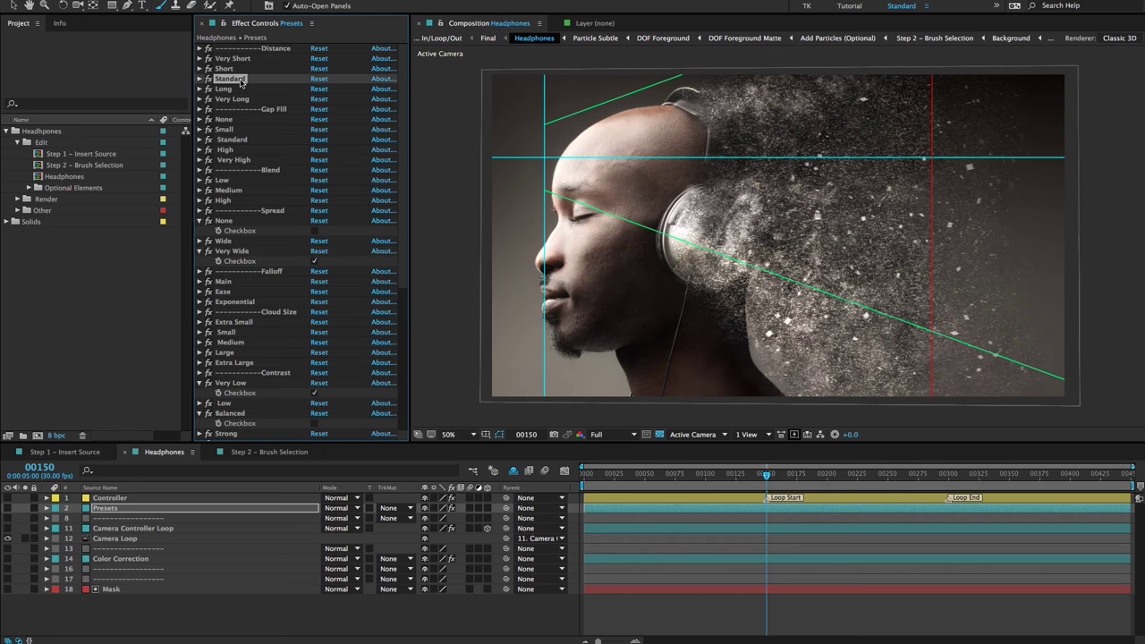
pyautogui.click(200, 79)
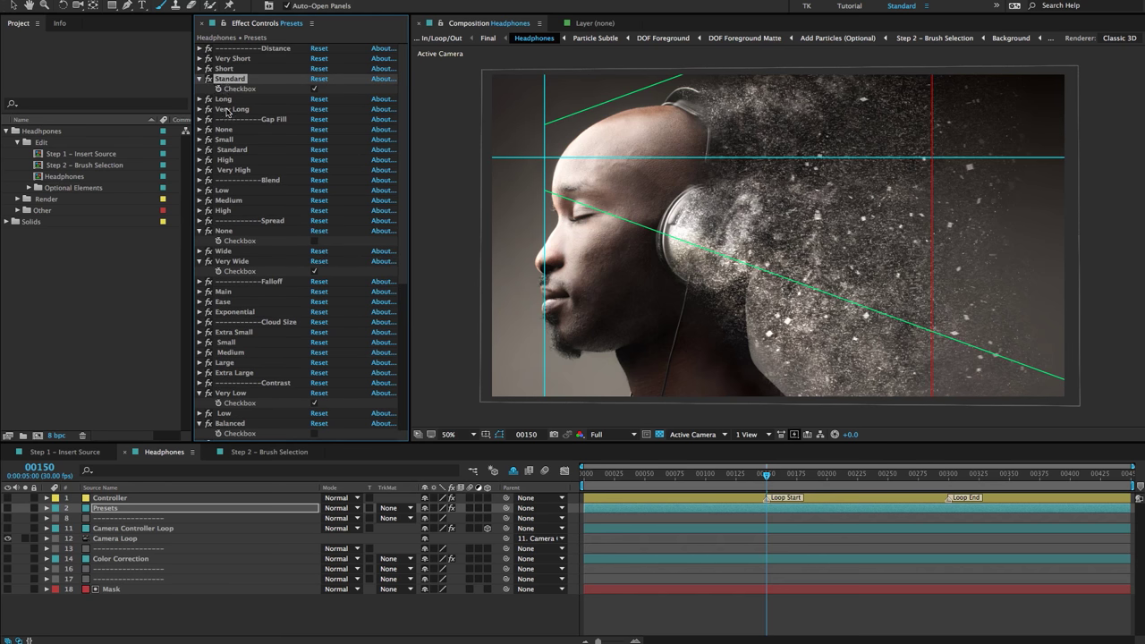
pyautogui.click(228, 109)
pyautogui.click(222, 98)
pyautogui.click(199, 99)
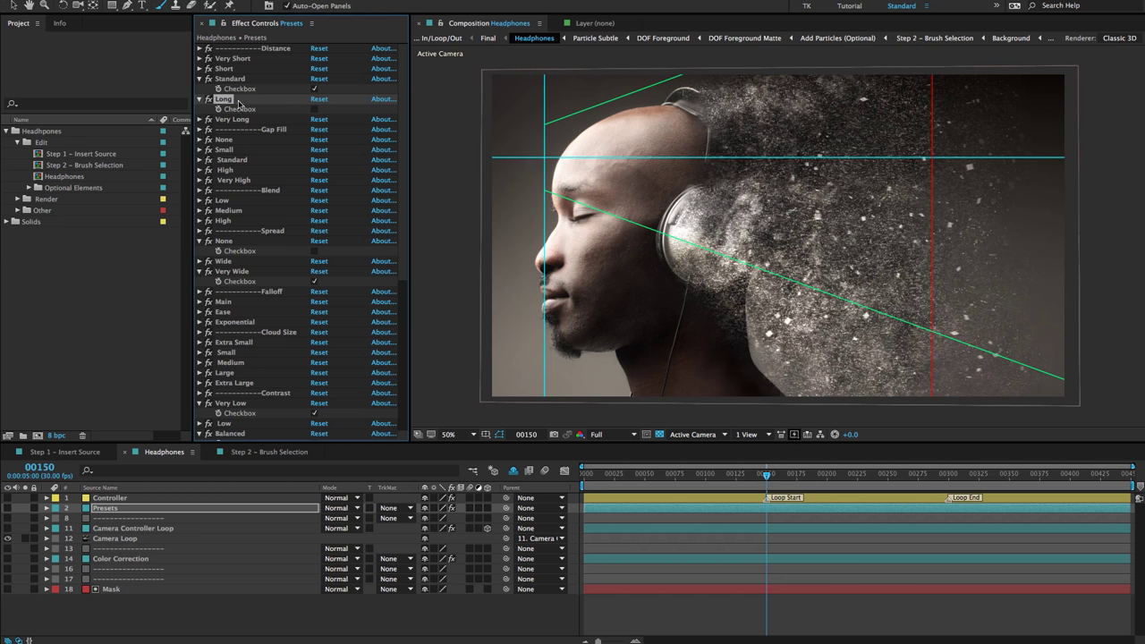
pyautogui.click(314, 109)
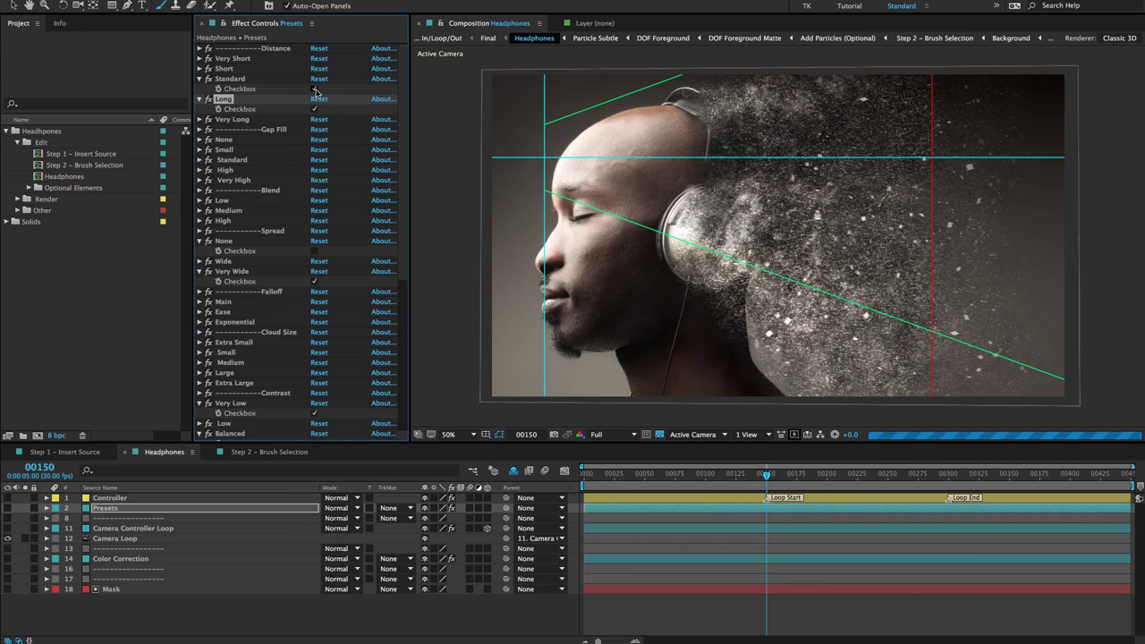
pyautogui.click(314, 89)
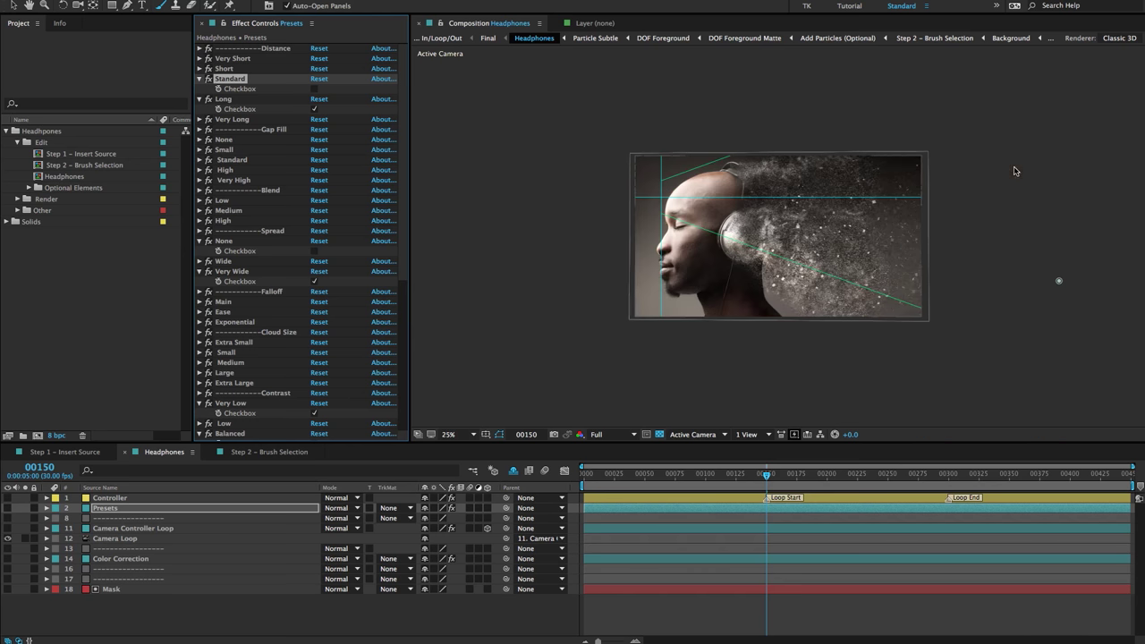
# Try the Short distance preset in place of Long, and restore the Standard distance
pyautogui.click(314, 108)
pyautogui.click(199, 68)
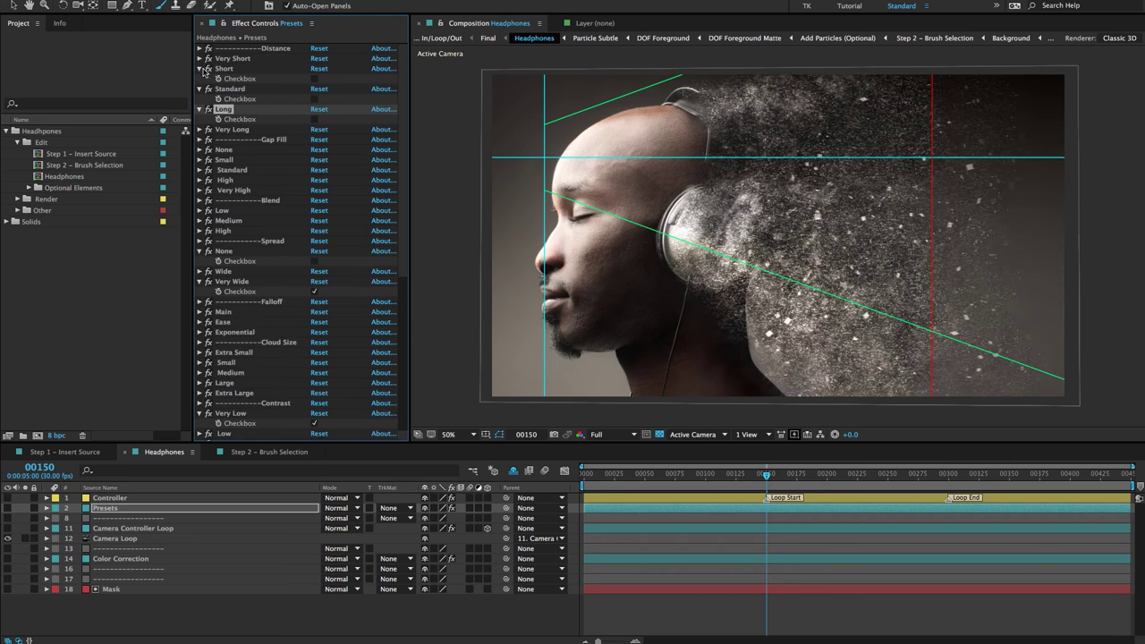
pyautogui.click(314, 79)
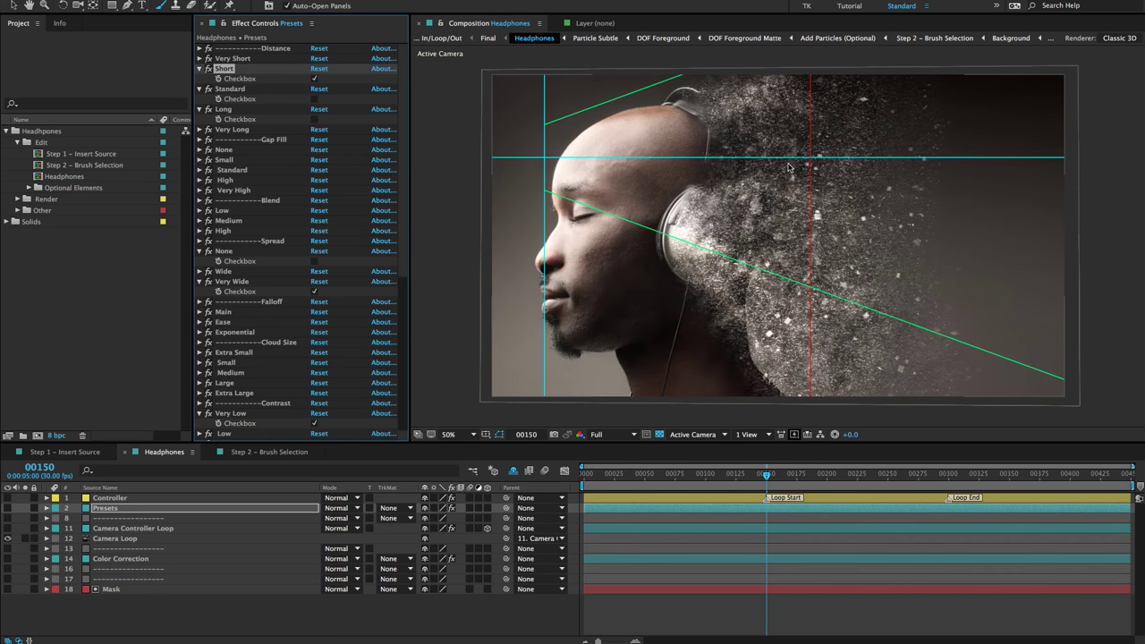
pyautogui.click(314, 100)
pyautogui.click(315, 79)
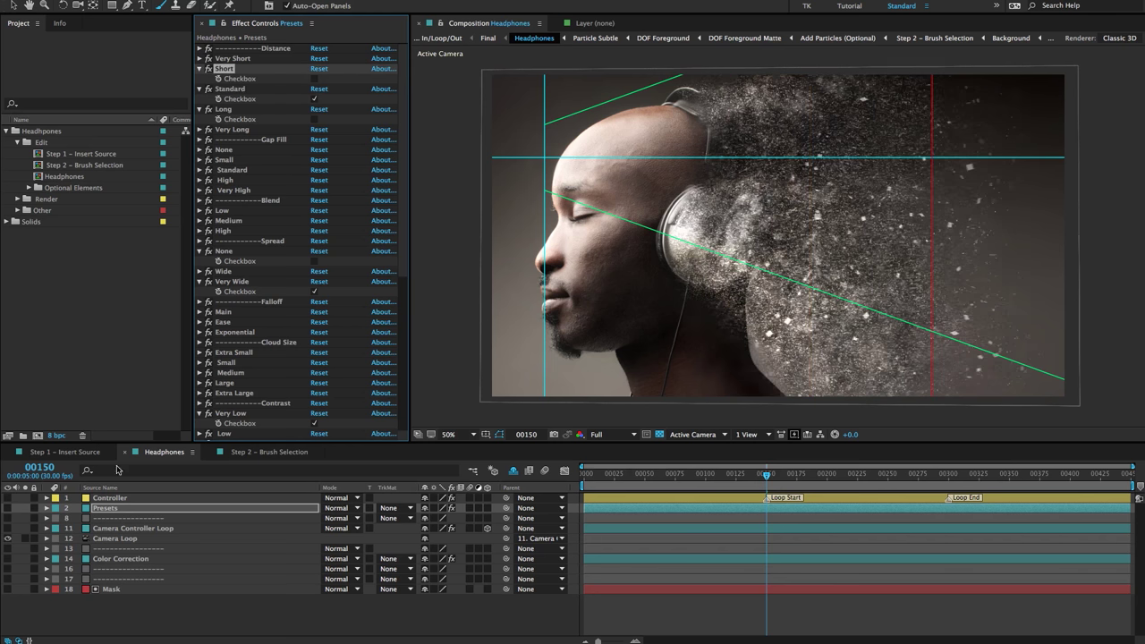
# Examine the Source Blend, Source Offset and Overall Blend controls of the Controller layer, expanding Overall Blend
pyautogui.click(112, 497)
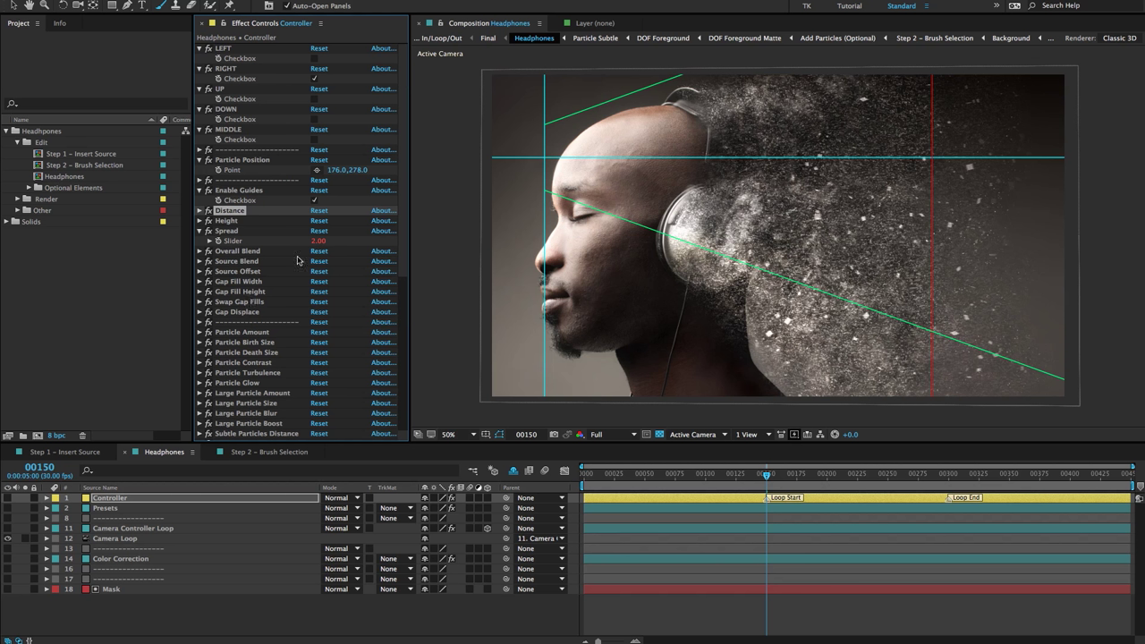
pyautogui.click(263, 263)
pyautogui.click(251, 272)
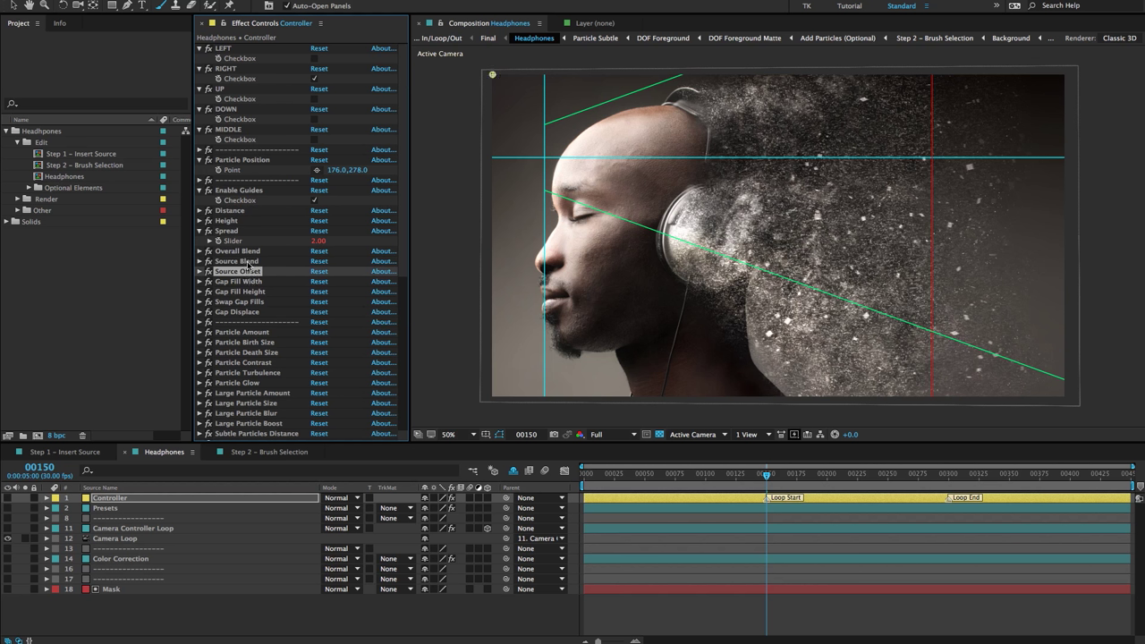
pyautogui.click(249, 261)
pyautogui.click(250, 281)
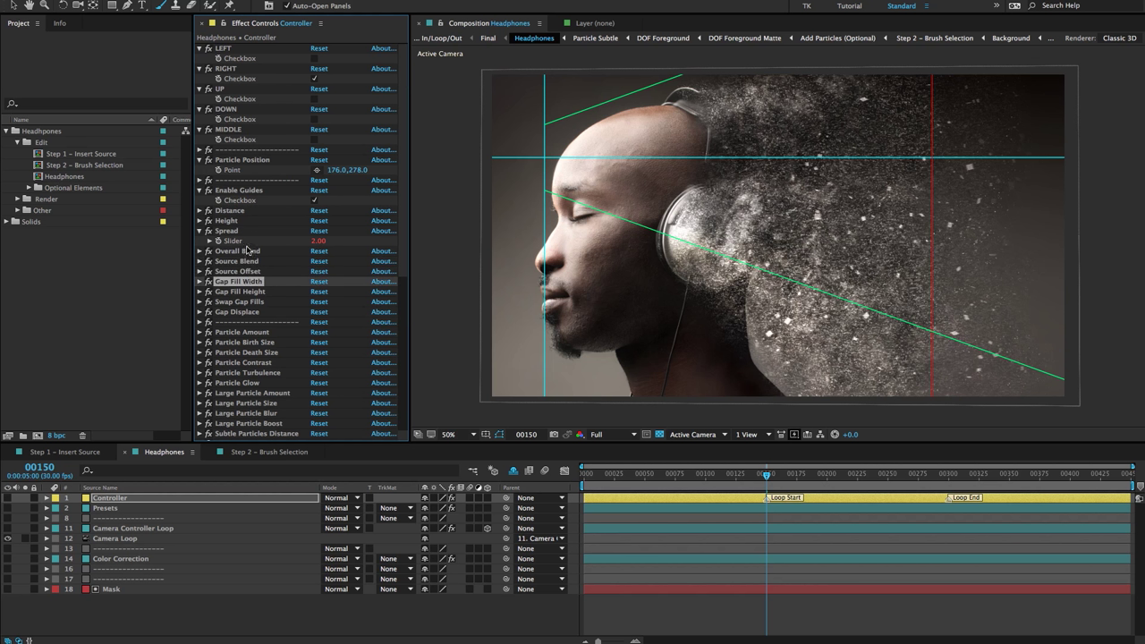
pyautogui.click(249, 251)
pyautogui.click(199, 251)
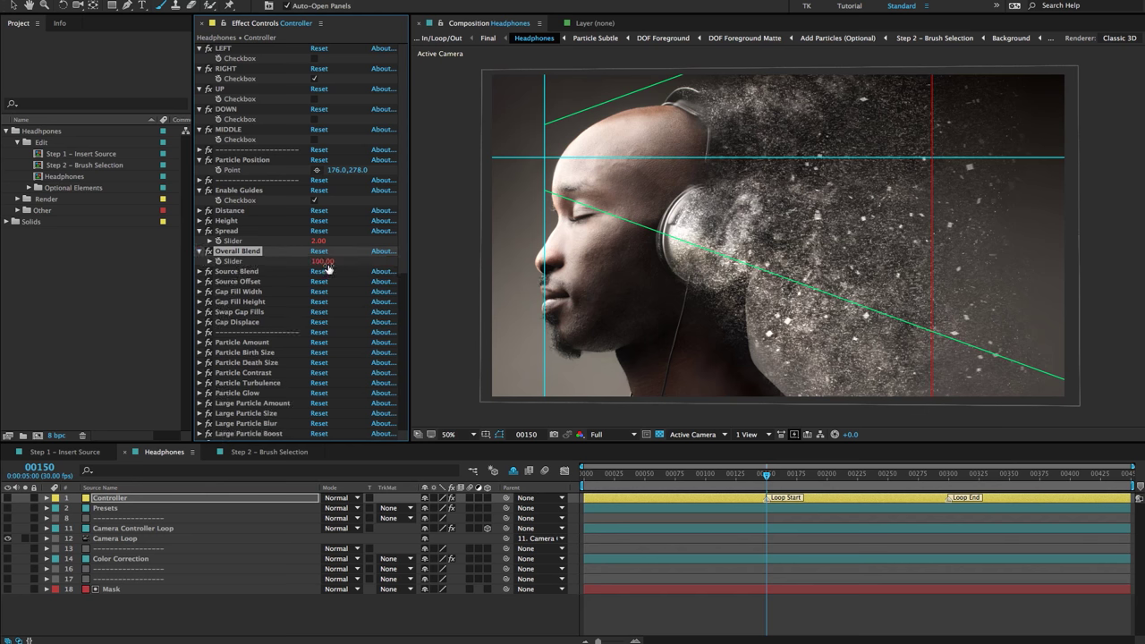
# Examine the gap controls of the Controller layer, expanding Gap Fill Height, Swap Gap Fills and Gap Displace
pyautogui.click(252, 293)
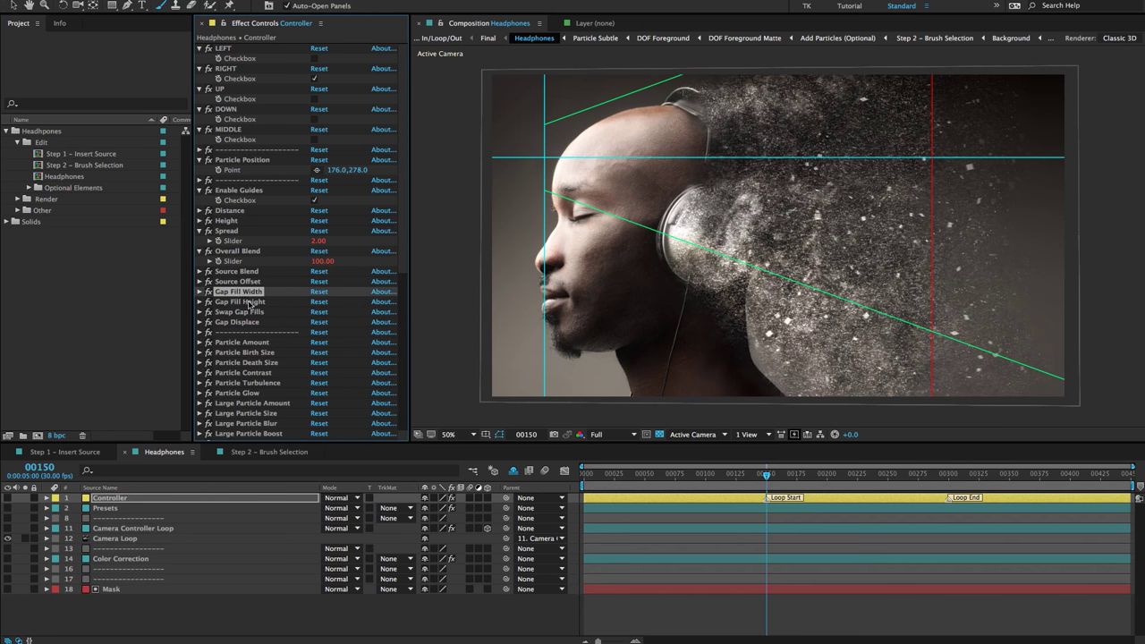
pyautogui.click(250, 302)
pyautogui.click(200, 303)
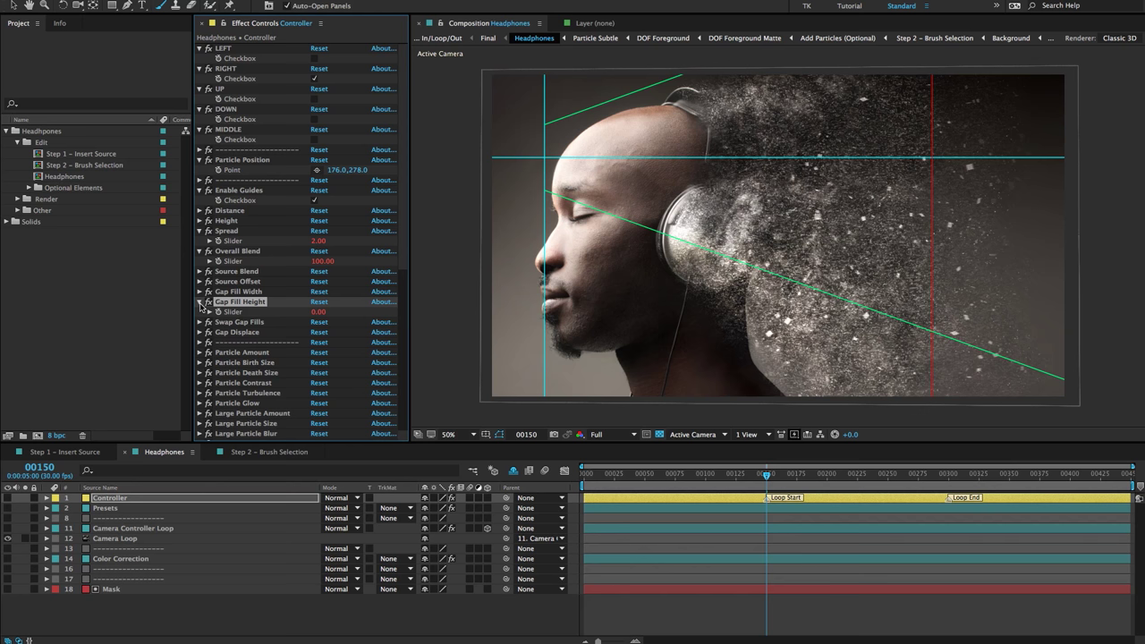
pyautogui.click(254, 322)
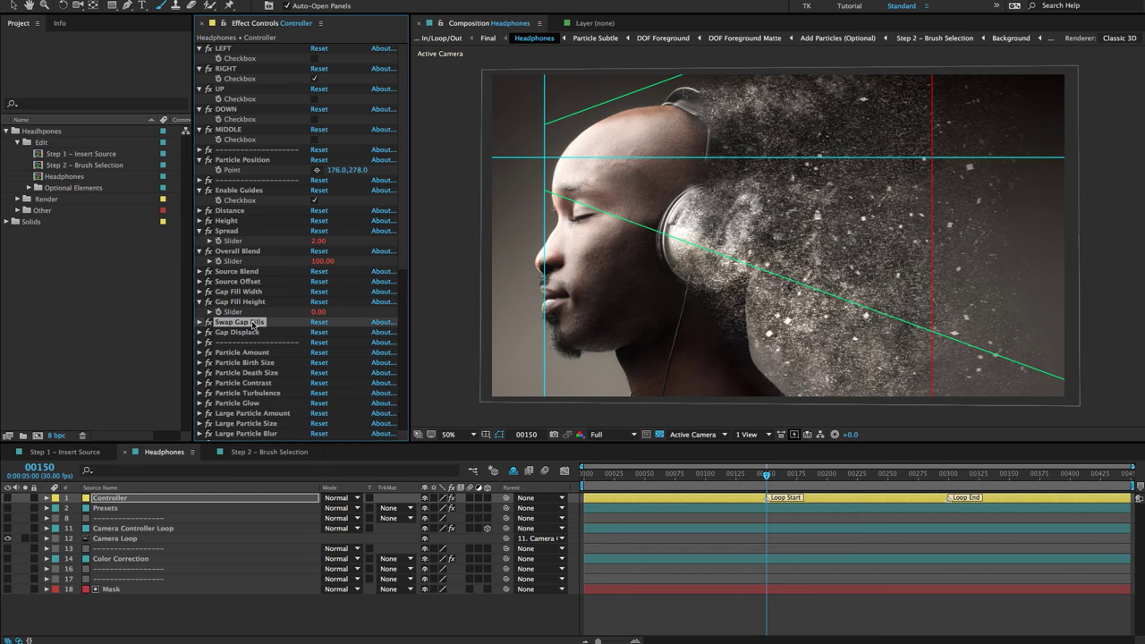
pyautogui.click(200, 322)
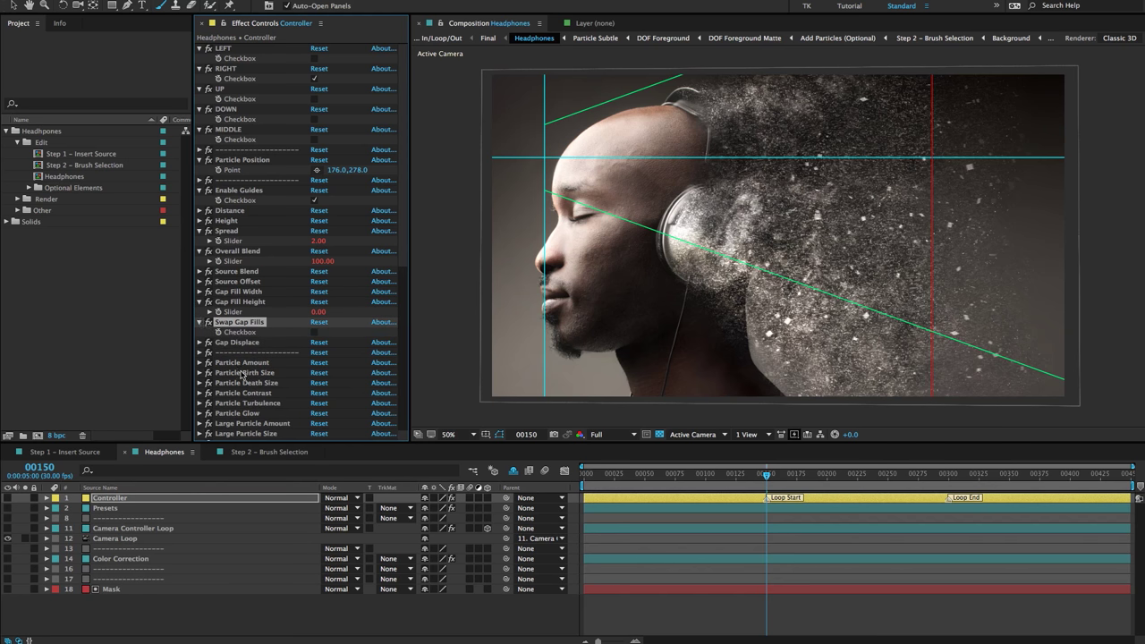
pyautogui.click(109, 508)
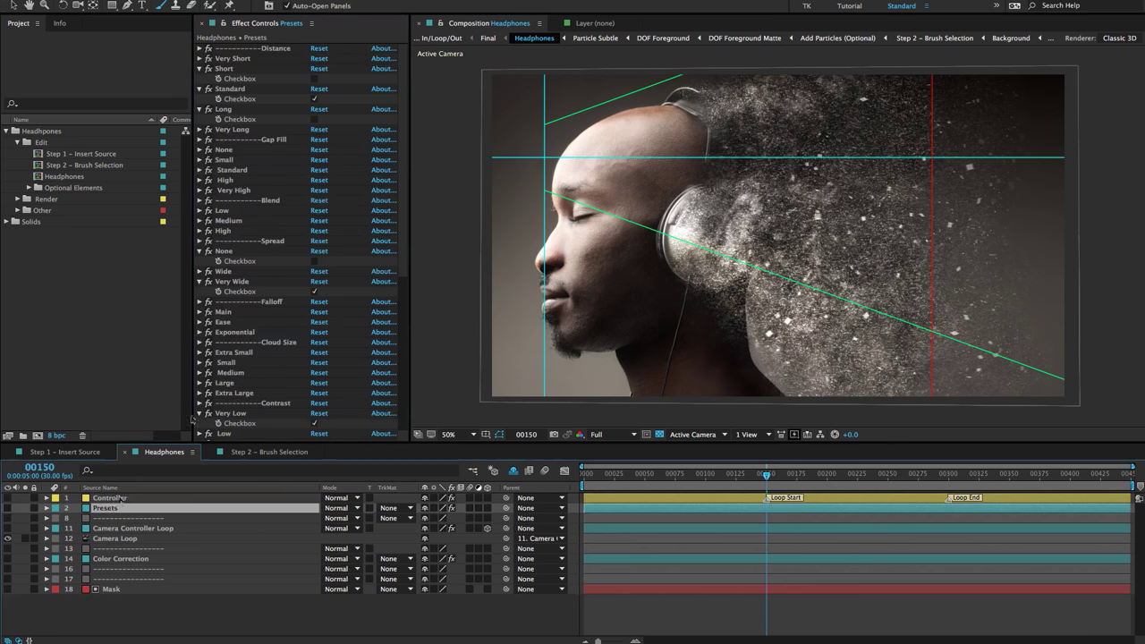
pyautogui.click(110, 499)
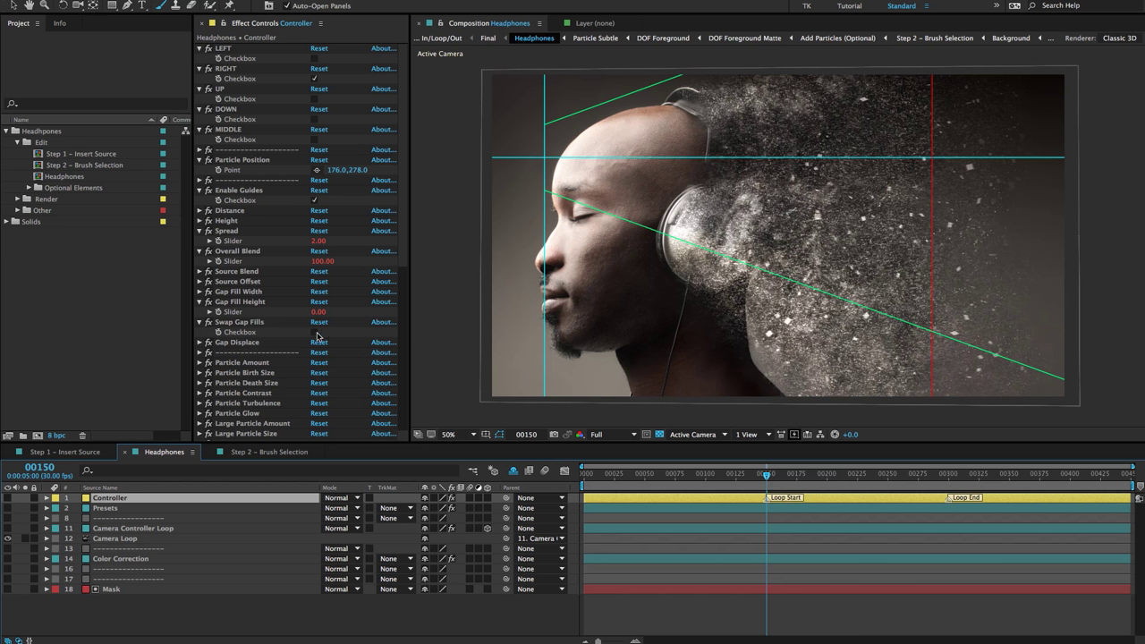
pyautogui.click(247, 323)
pyautogui.click(238, 344)
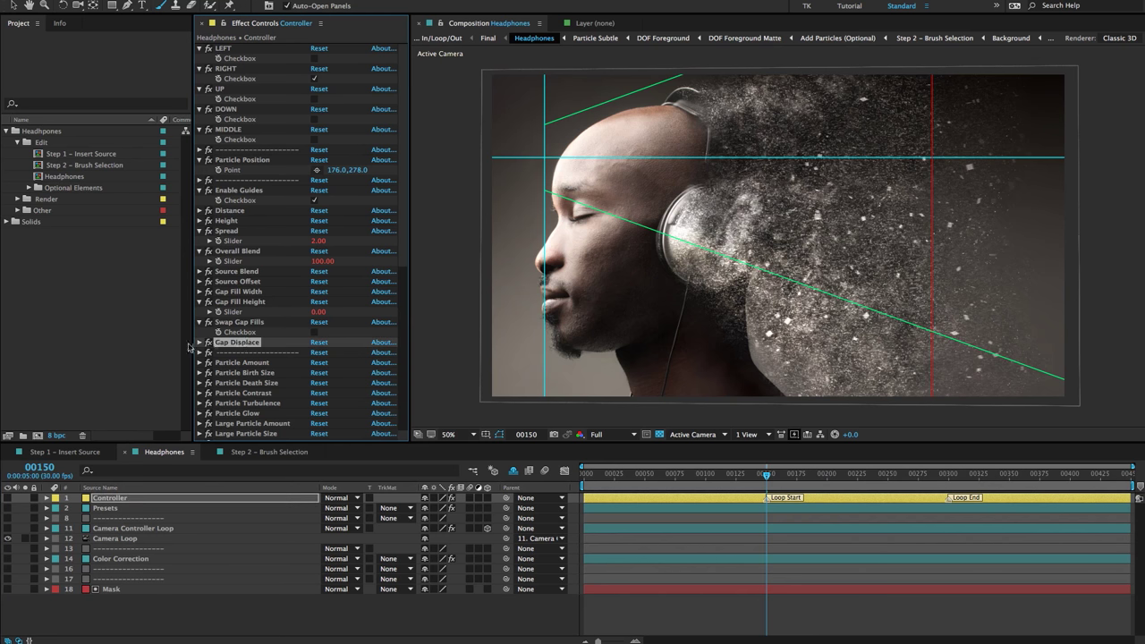
pyautogui.click(200, 342)
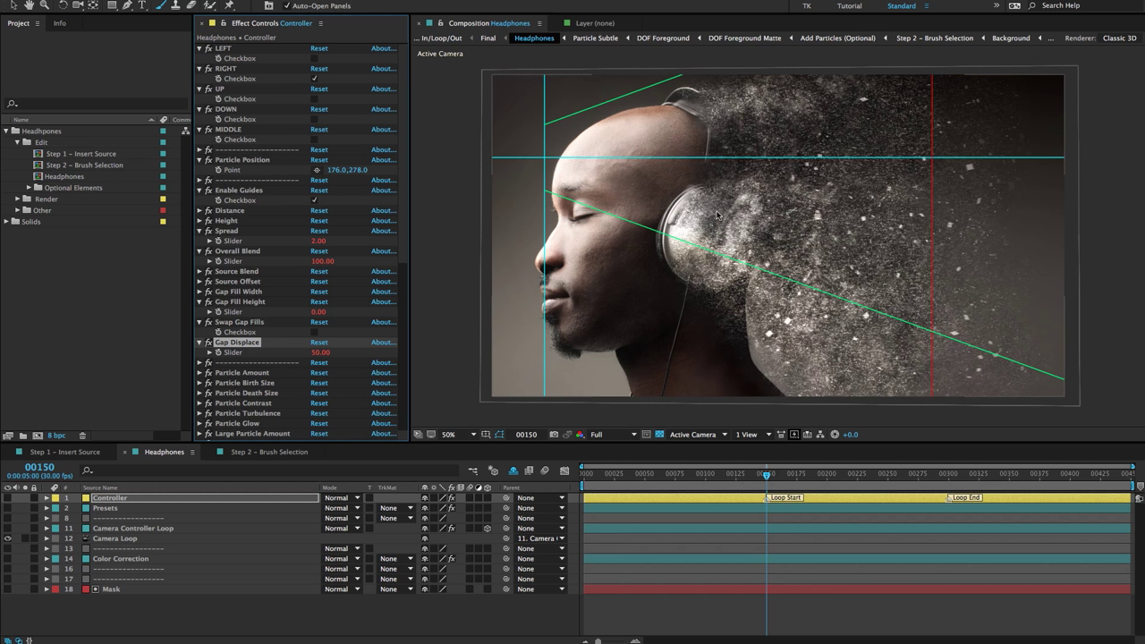
# Collapse all Controller effects and expand only the particle controls from Particle Amount through Trailing Opacity Boost
pyautogui.hotkey('ctrl', '`')
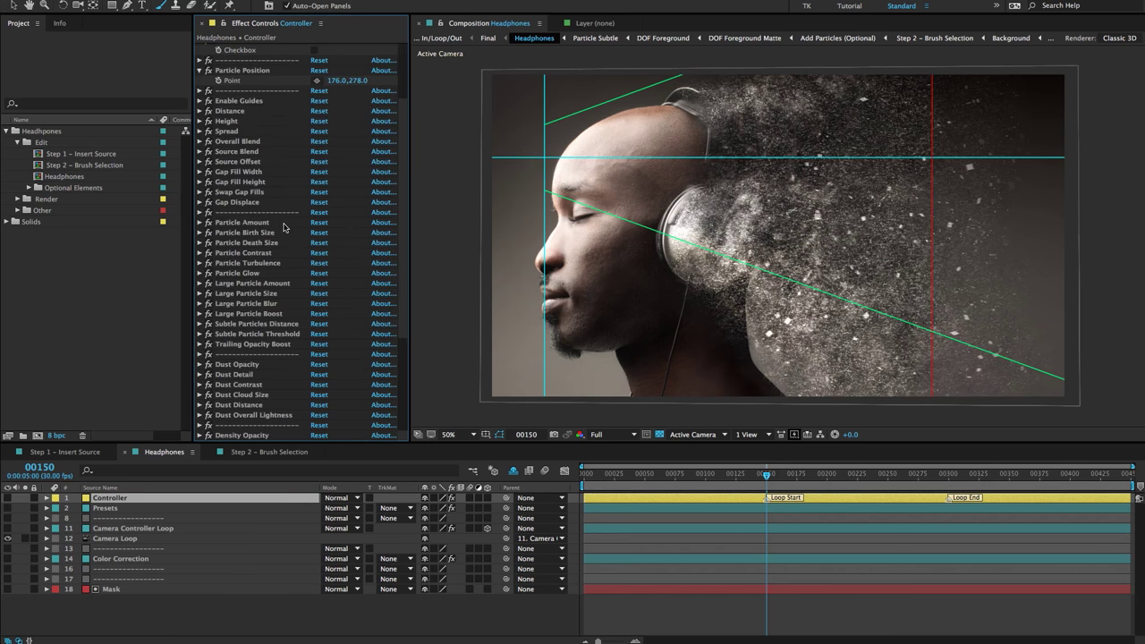
pyautogui.click(263, 222)
pyautogui.keyDown('shift'); pyautogui.click(251, 345); pyautogui.keyUp('shift')
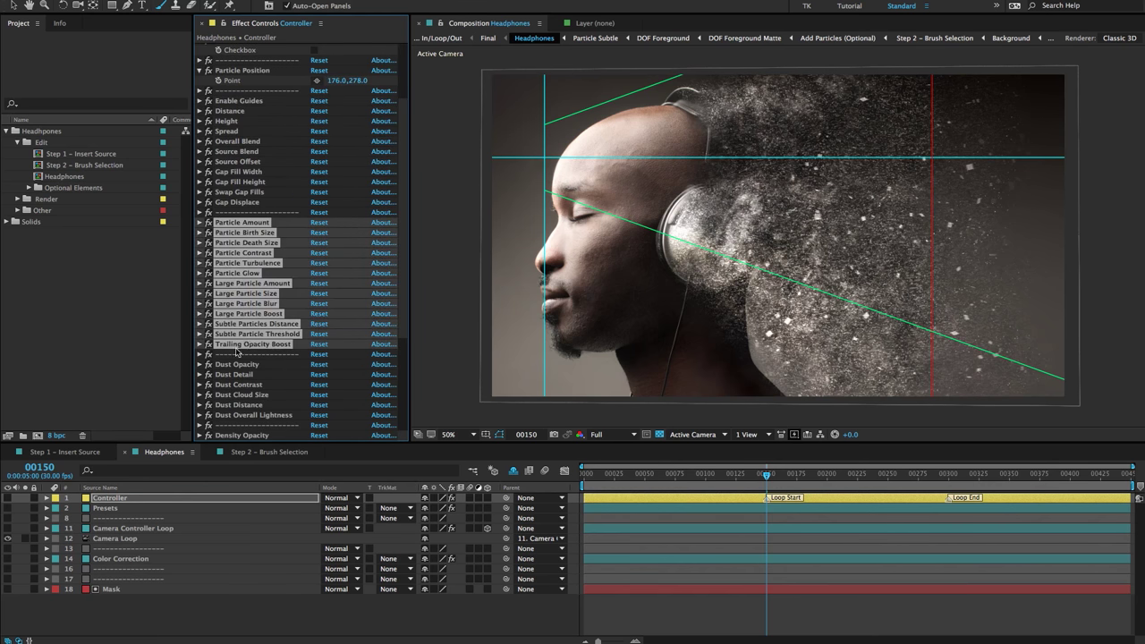
pyautogui.click(199, 345)
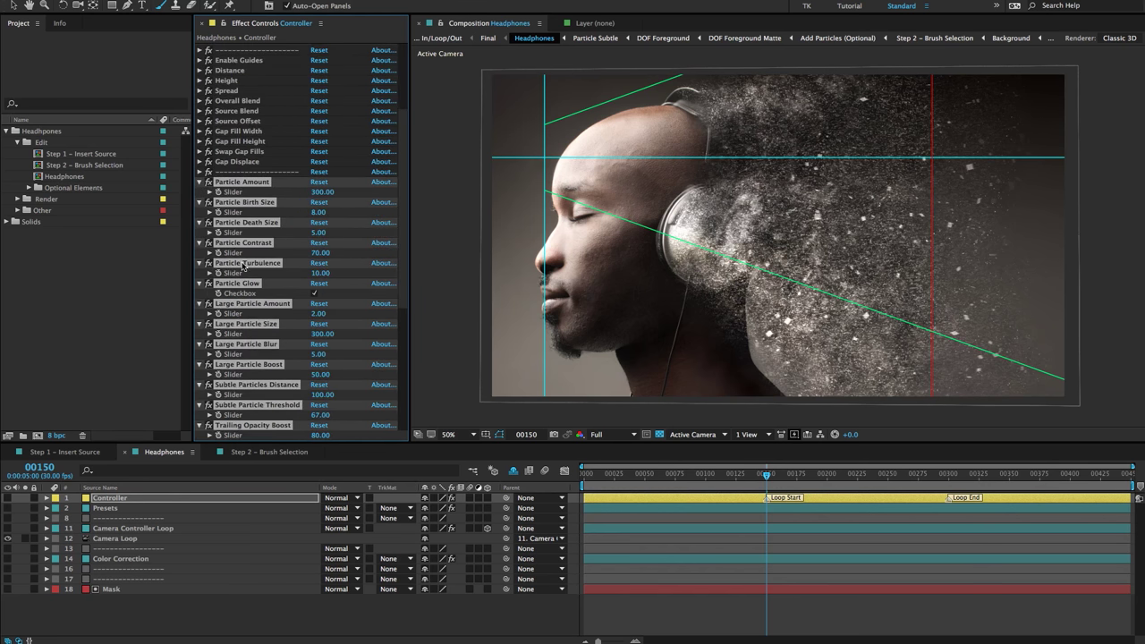
pyautogui.click(355, 169)
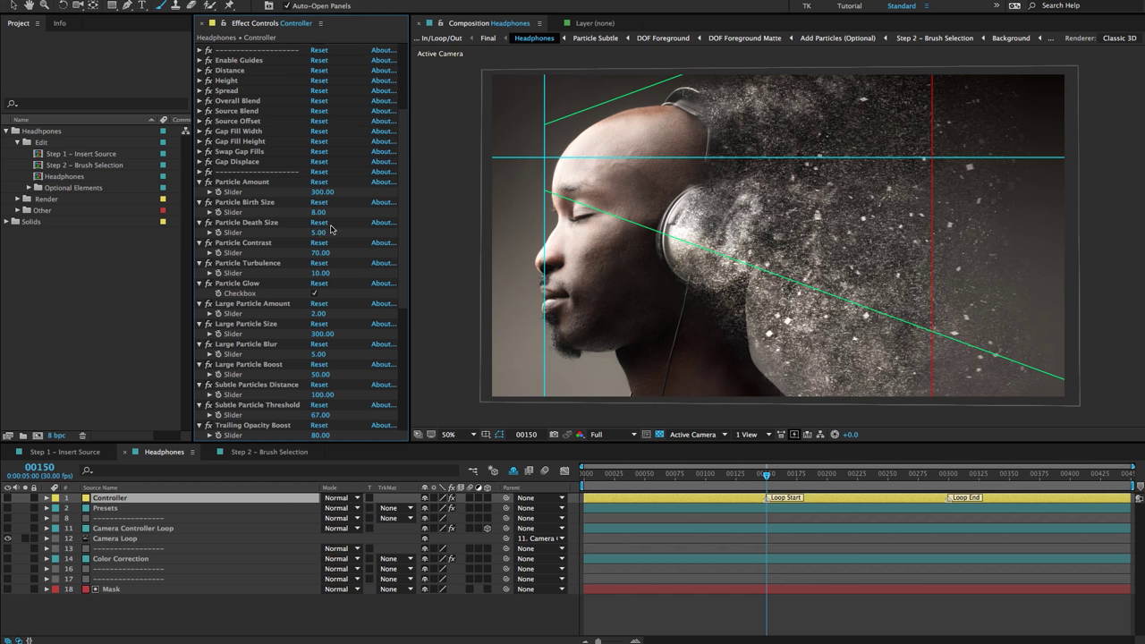
# Examine the Particle Contrast, Turbulence and Large Particle Amount, Size and Blur settings, comparing them with the particles at 100% magnification
pyautogui.click(264, 246)
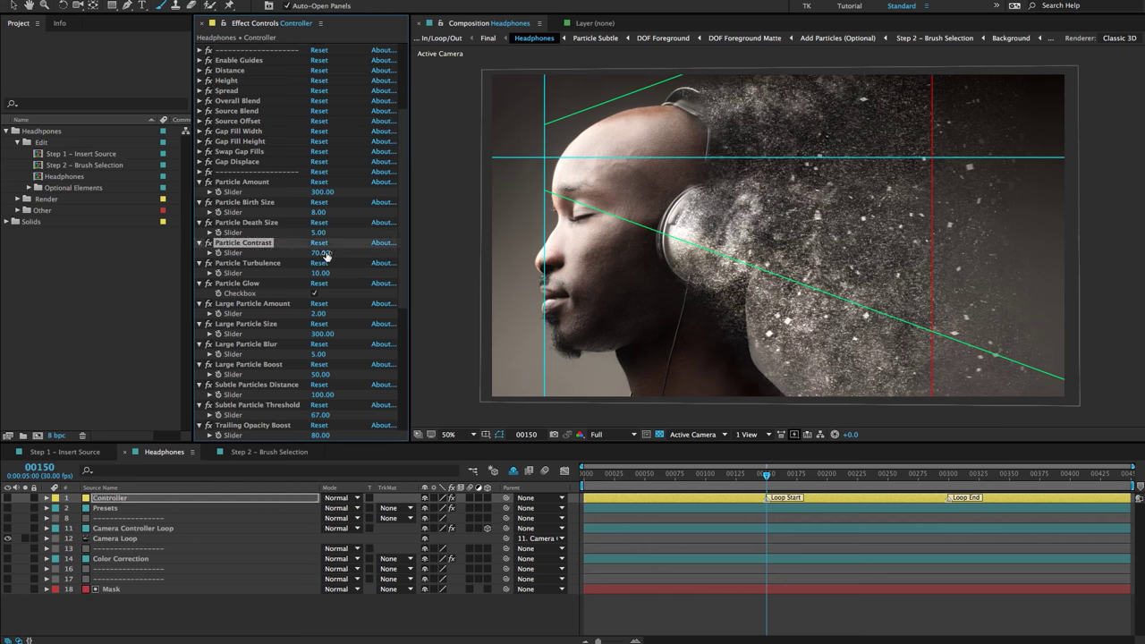
pyautogui.click(265, 264)
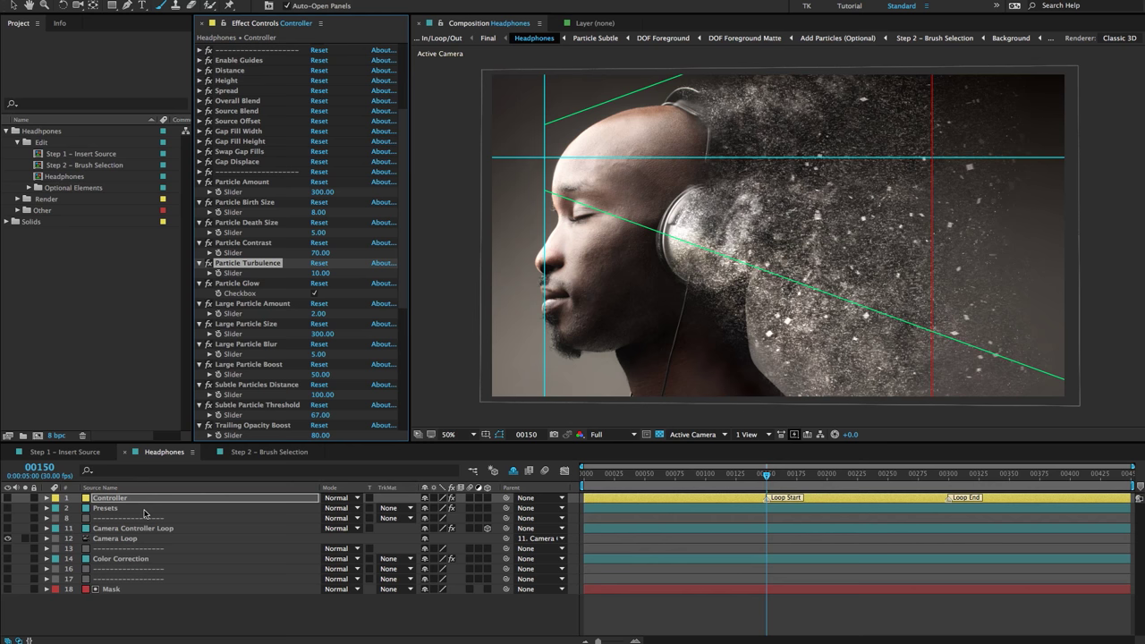
pyautogui.click(288, 304)
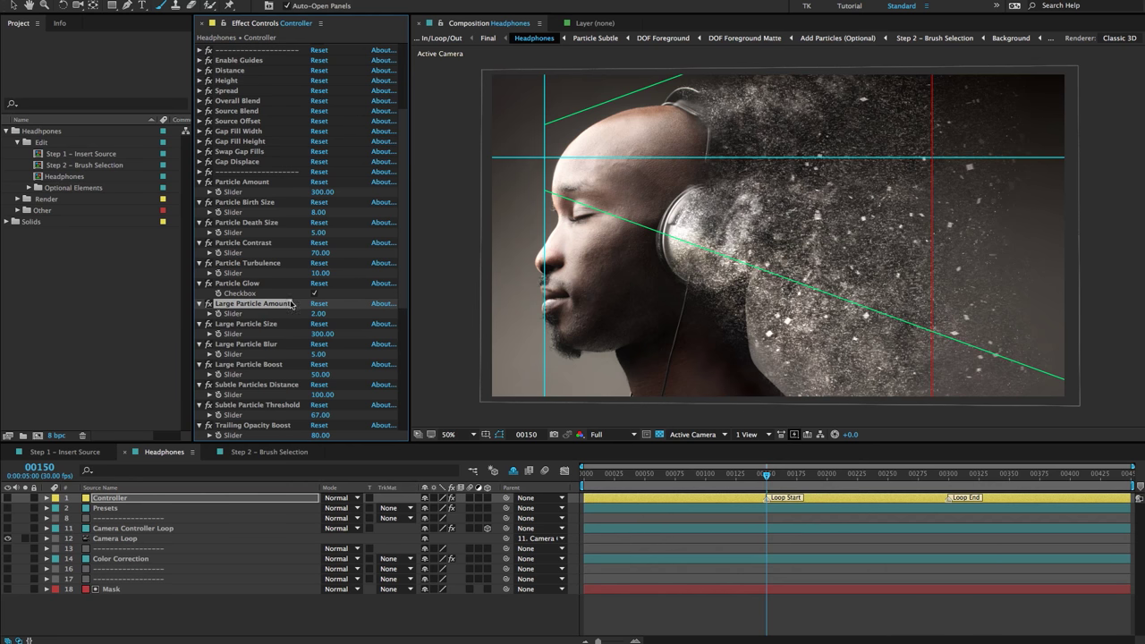
pyautogui.click(267, 323)
pyautogui.scroll(-2, 262, 333)
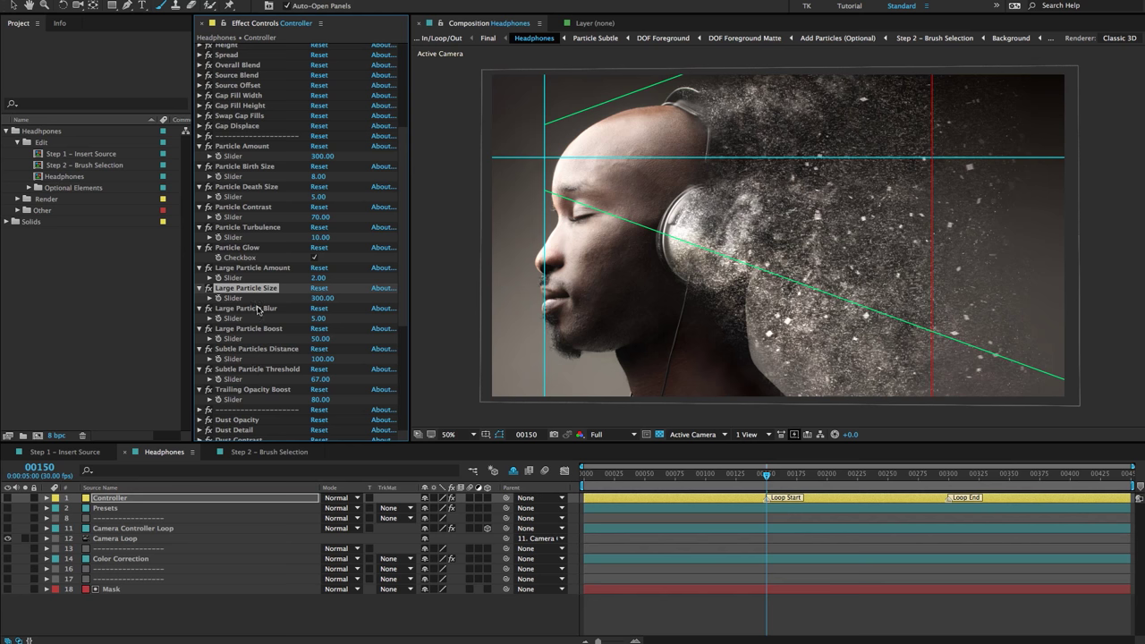
pyautogui.click(261, 309)
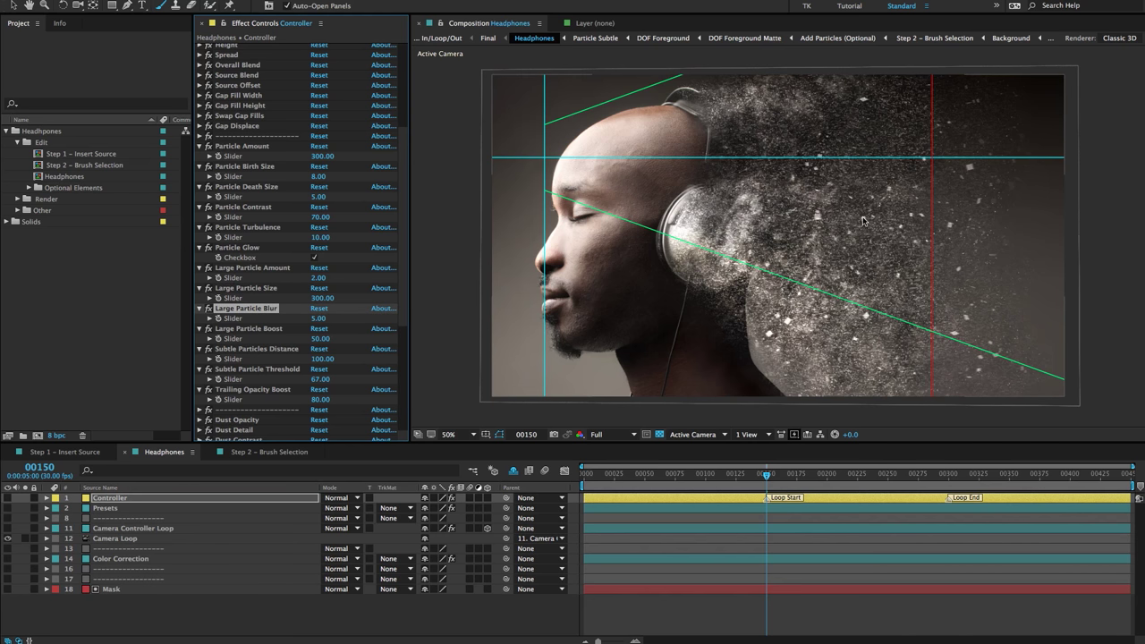
pyautogui.press('/')
pyautogui.moveTo(942, 232); pyautogui.dragTo(877, 243)
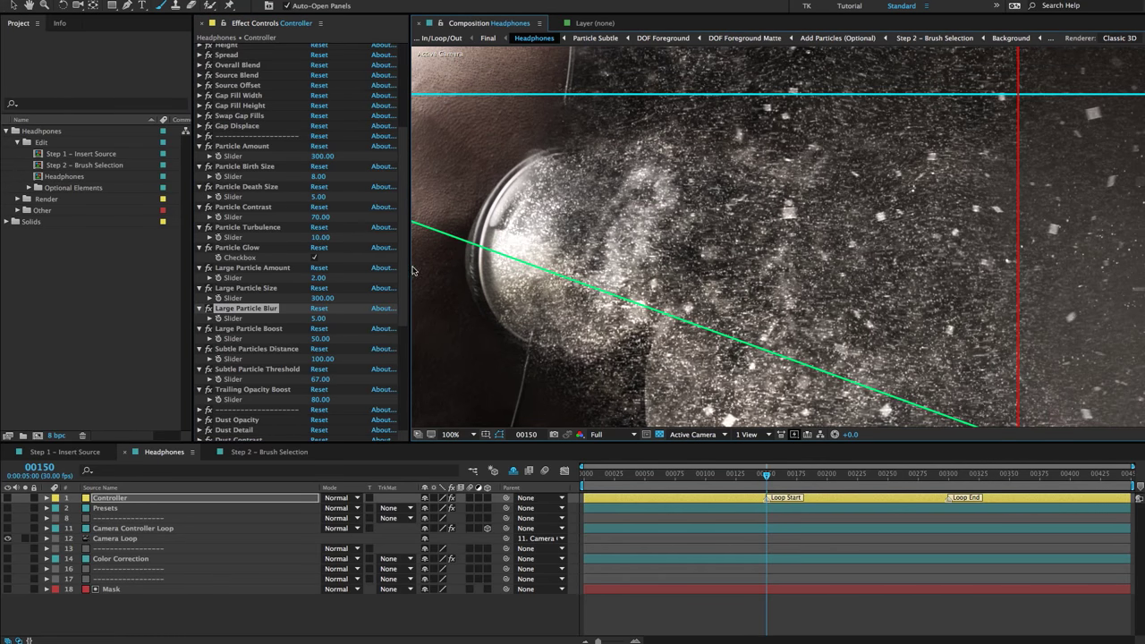
pyautogui.press(',')
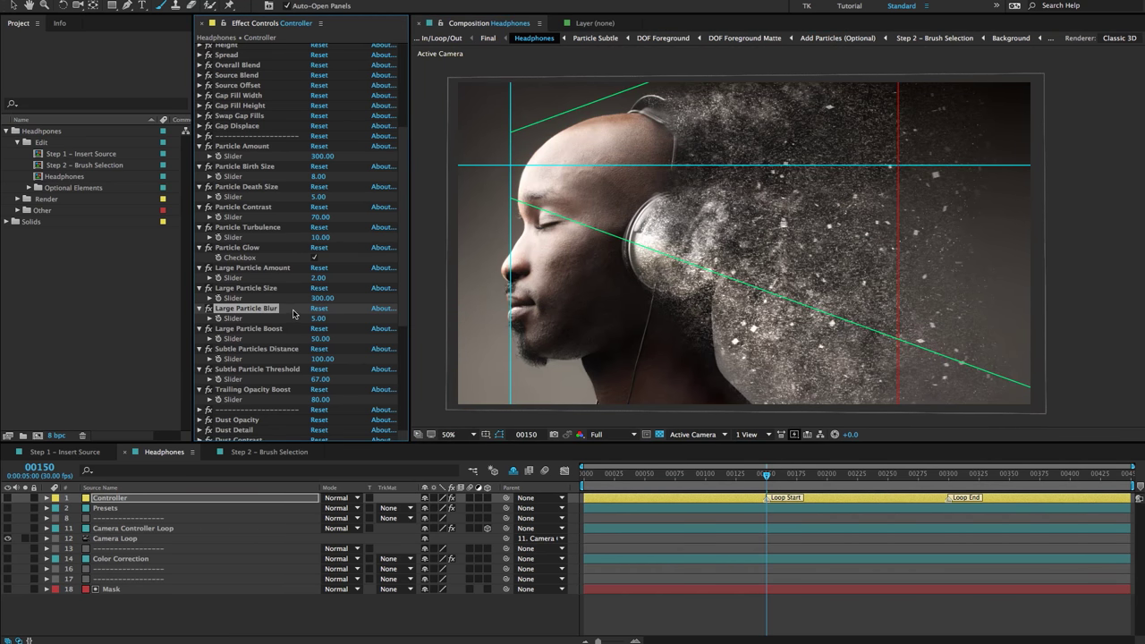
# Collapse all Controller effects and review the Dust controls and the Density controls, highlighting each group from Opacity to Overall Lightness
pyautogui.hotkey('ctrl', '`')
pyautogui.click(237, 244)
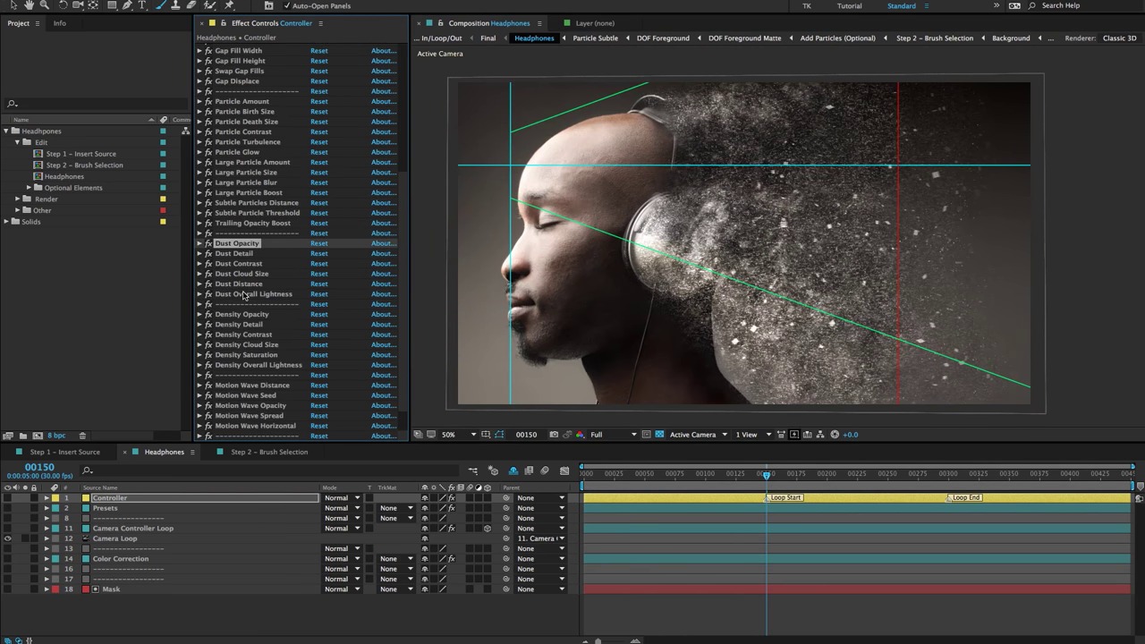
pyautogui.keyDown('shift'); pyautogui.click(259, 295); pyautogui.keyUp('shift')
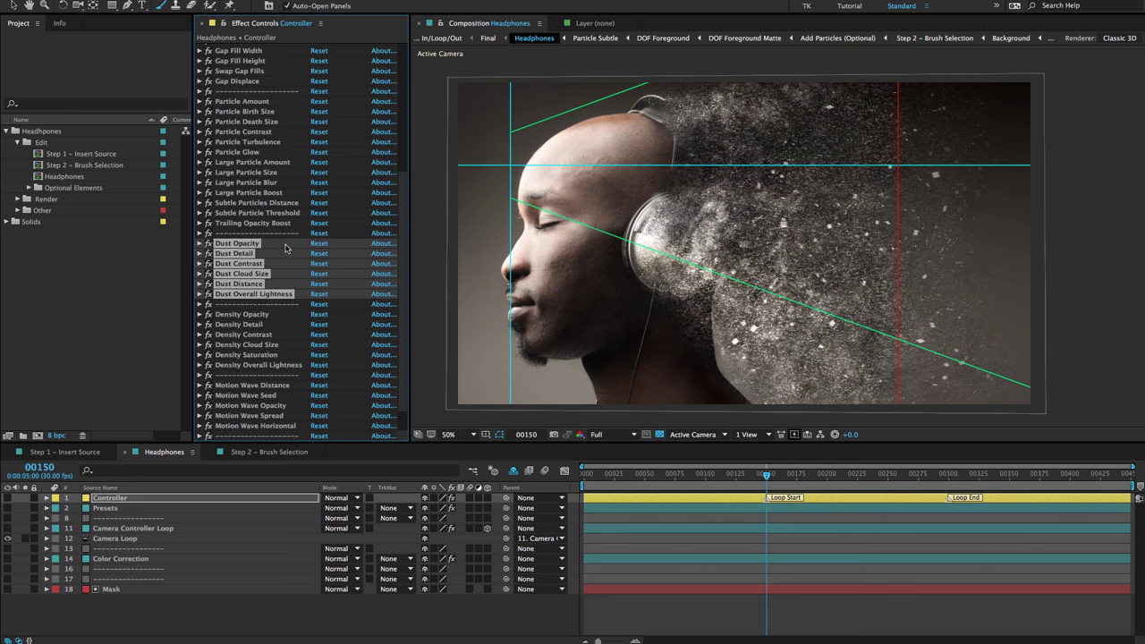
pyautogui.click(262, 315)
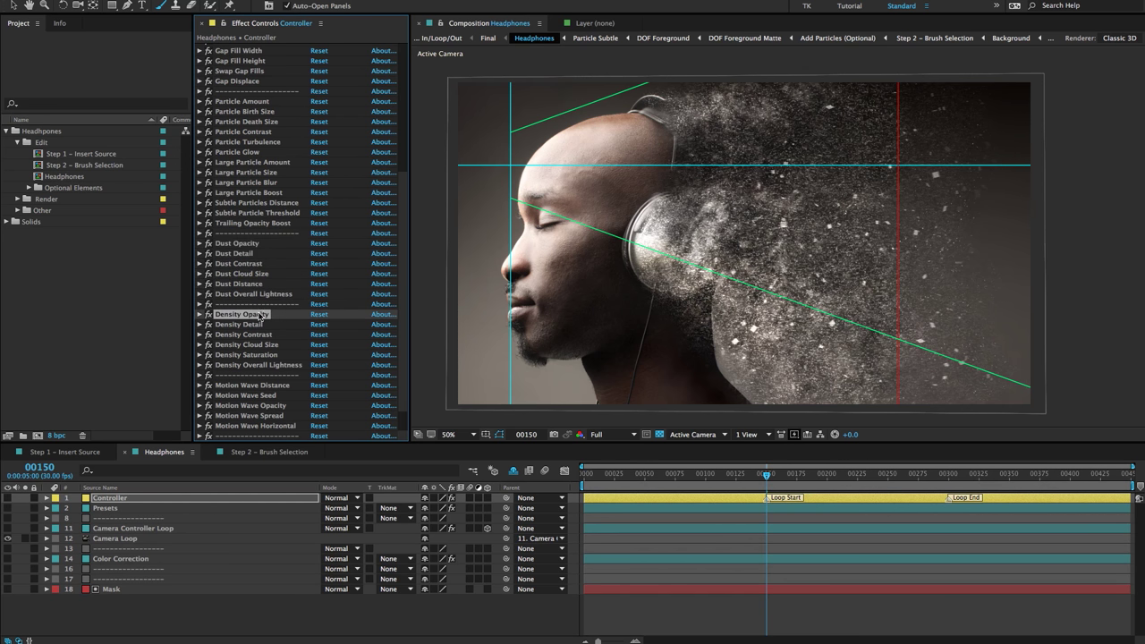
pyautogui.keyDown('shift'); pyautogui.click(247, 365); pyautogui.keyUp('shift')
pyautogui.scroll(-1, 259, 358)
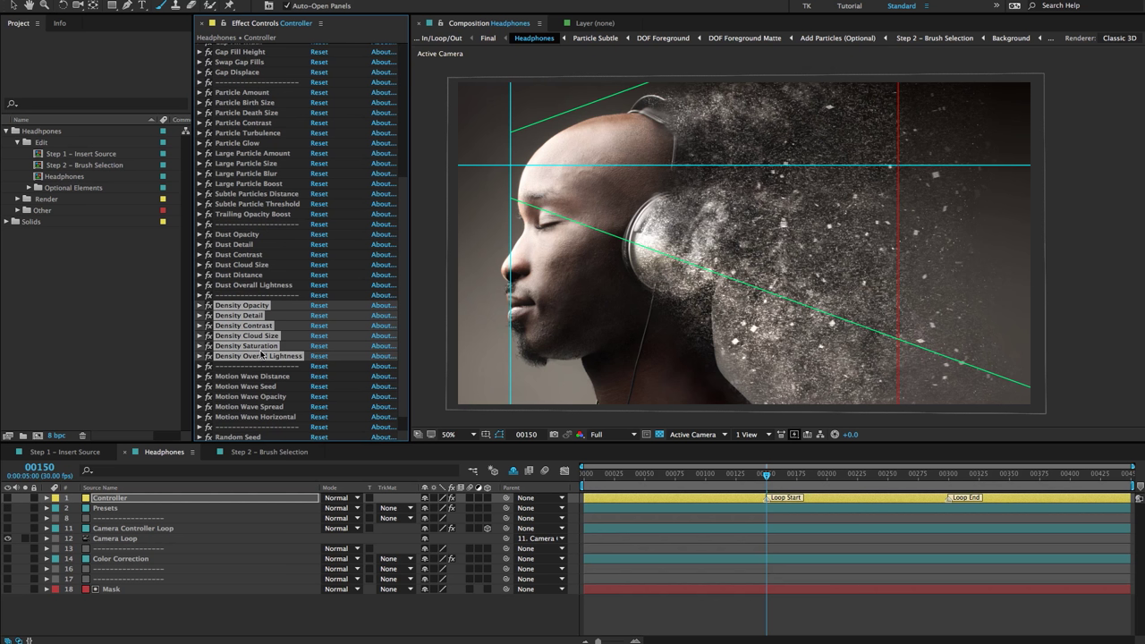
# Review the Motion Wave controls of the Controller layer, highlighting the group from Distance to Horizontal
pyautogui.click(245, 224)
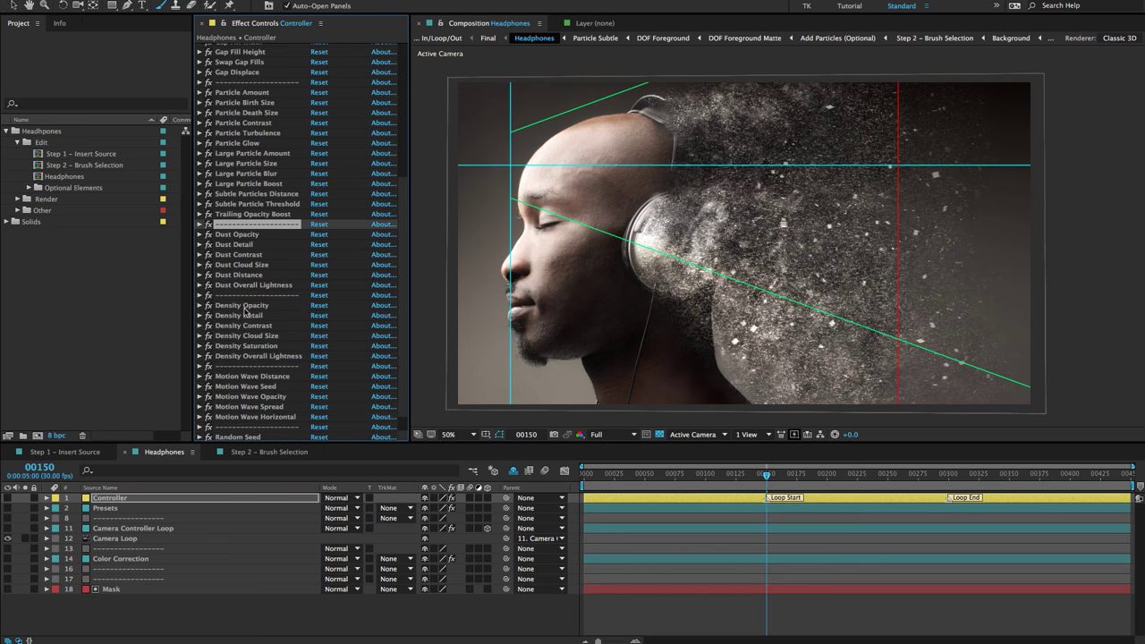
pyautogui.scroll(-2, 244, 326)
pyautogui.click(244, 355)
pyautogui.keyDown('shift'); pyautogui.click(251, 394); pyautogui.keyUp('shift')
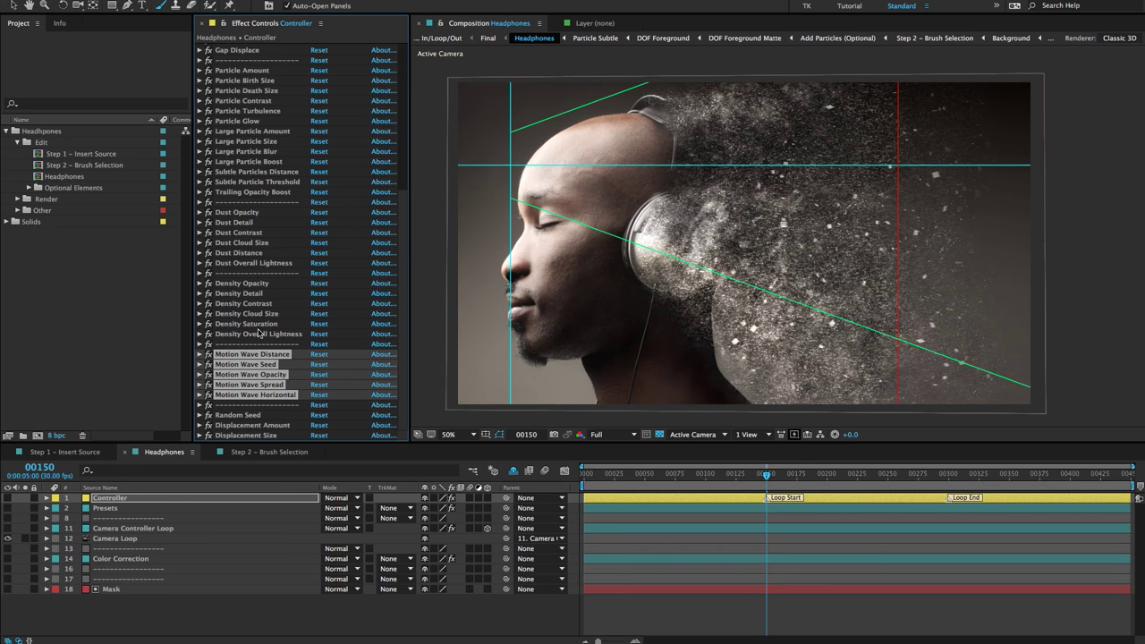
# Expand the Random Seed, Displacement Amount and Displacement Size controls of the Controller layer to examine their sliders
pyautogui.click(241, 415)
pyautogui.click(199, 415)
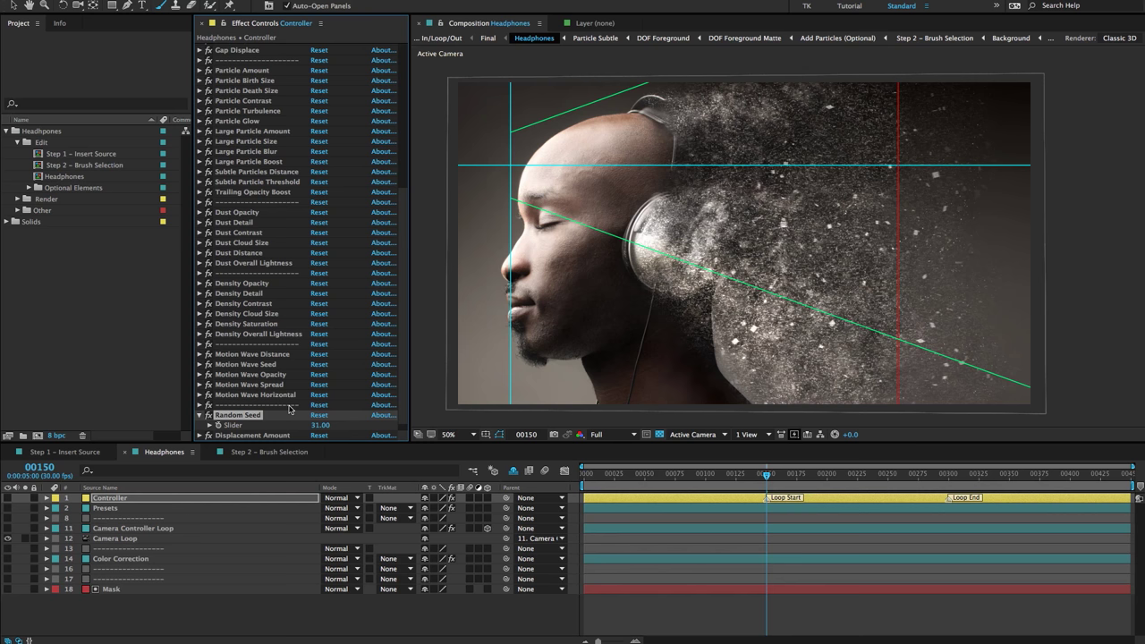
pyautogui.click(277, 433)
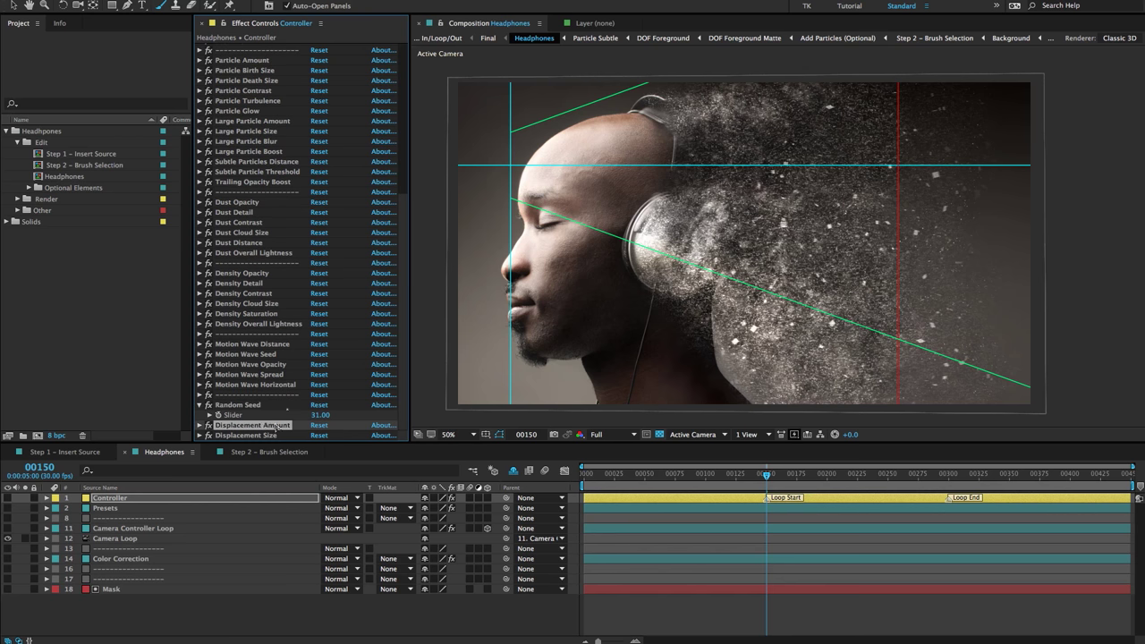
pyautogui.click(200, 425)
pyautogui.scroll(-1, 376, 419)
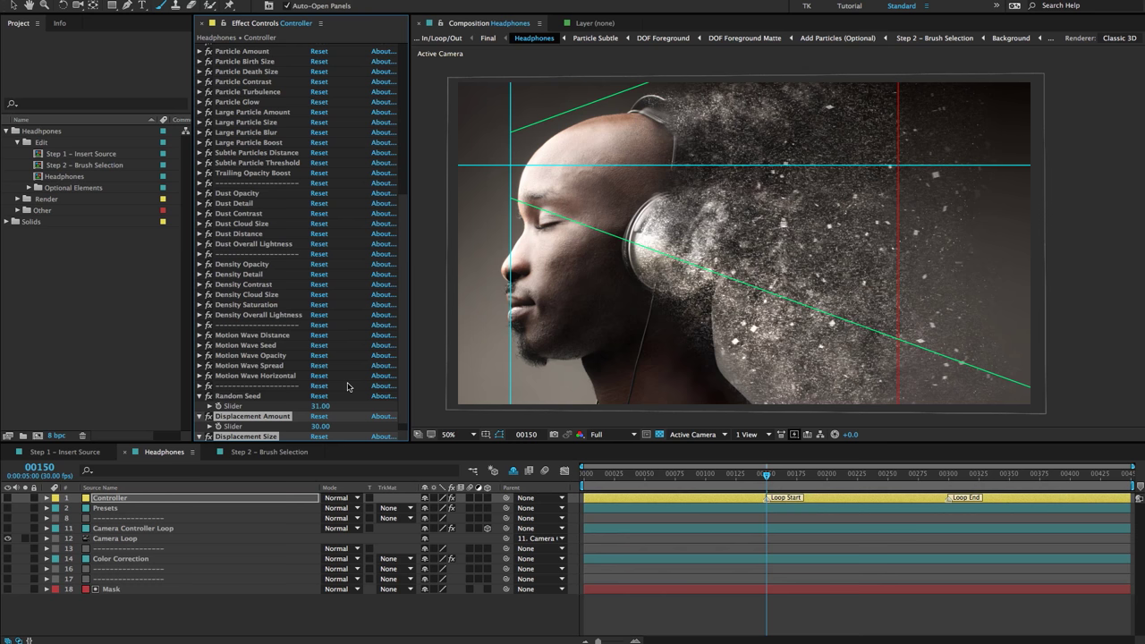
pyautogui.scroll(-1, 348, 386)
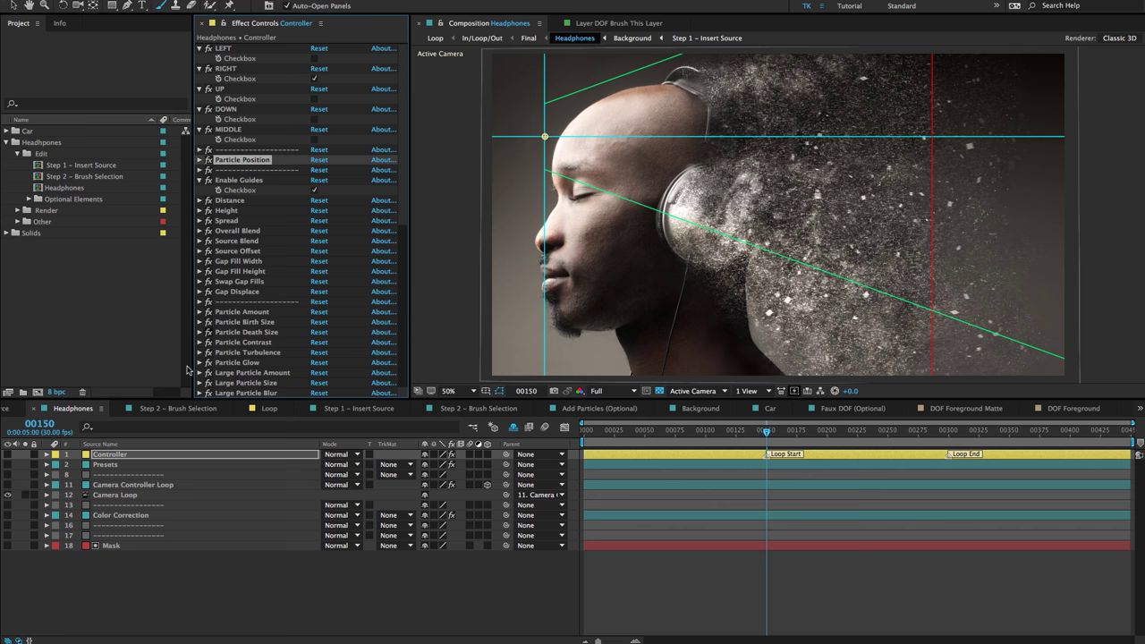
# Compare the Very Long distance option of the Presets layer with the Controller layer's Distance slider and the Height and Spread controls
pyautogui.click(119, 465)
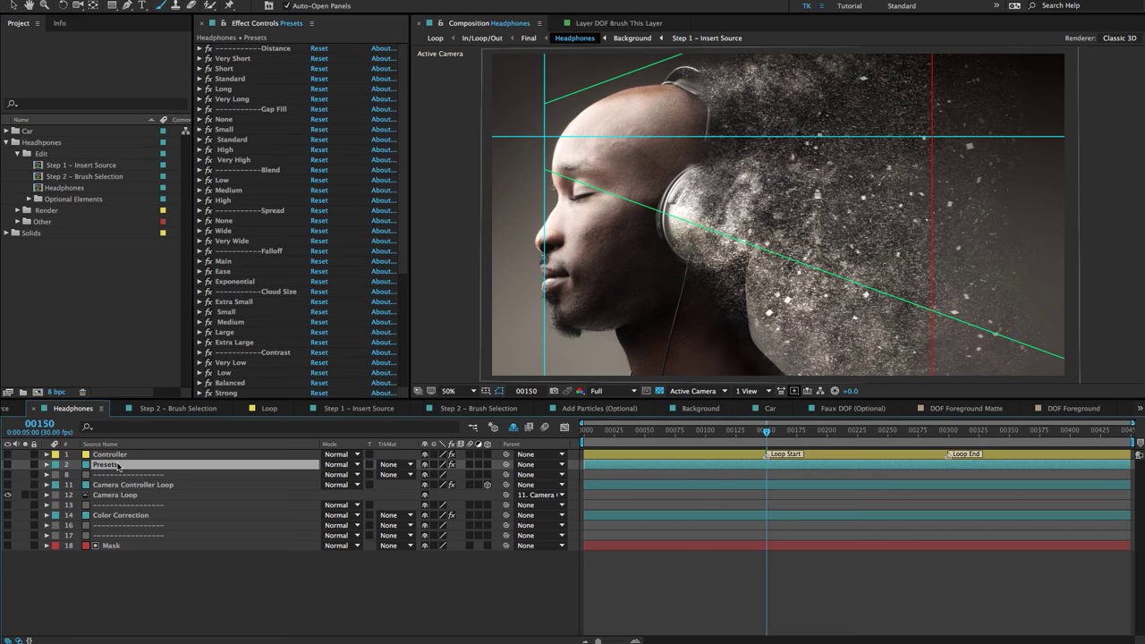
pyautogui.click(235, 100)
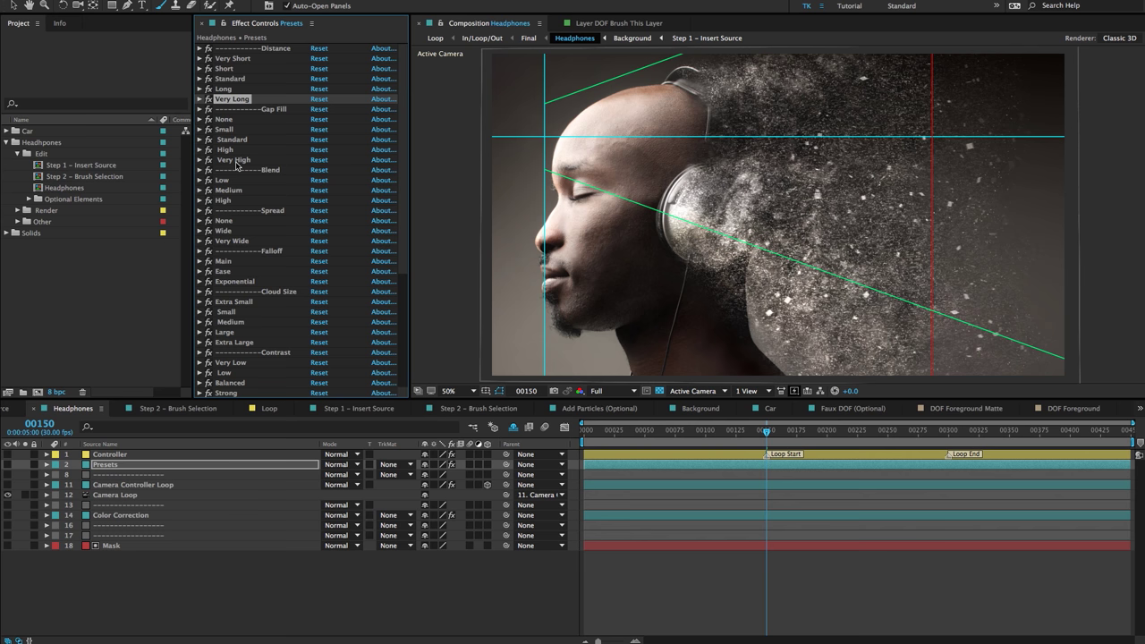
pyautogui.click(104, 454)
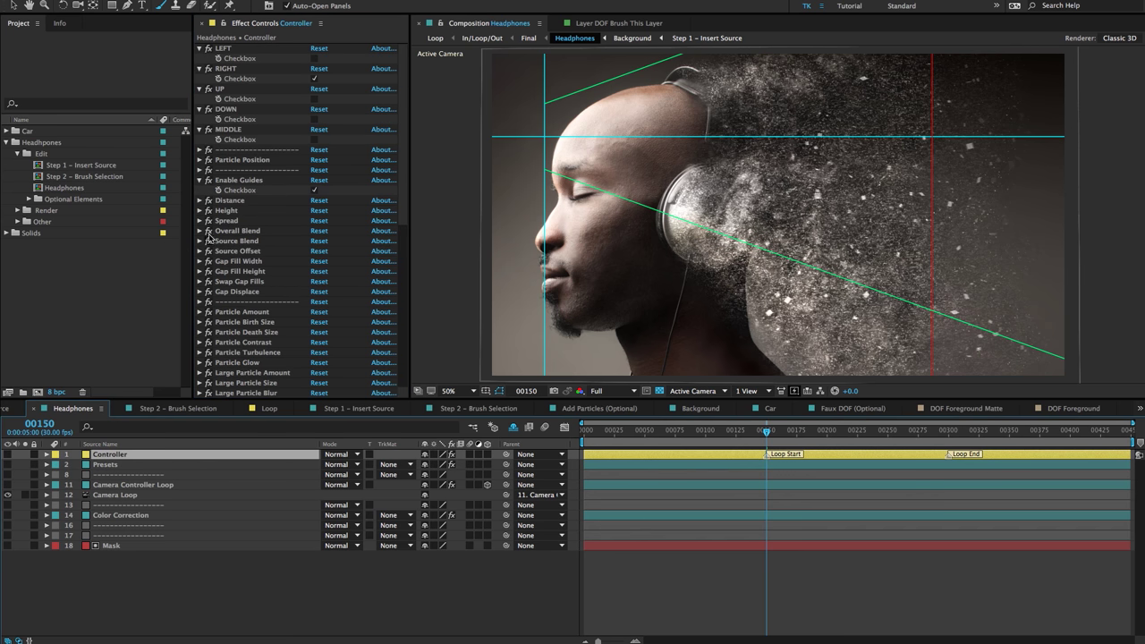
pyautogui.click(229, 203)
pyautogui.click(200, 201)
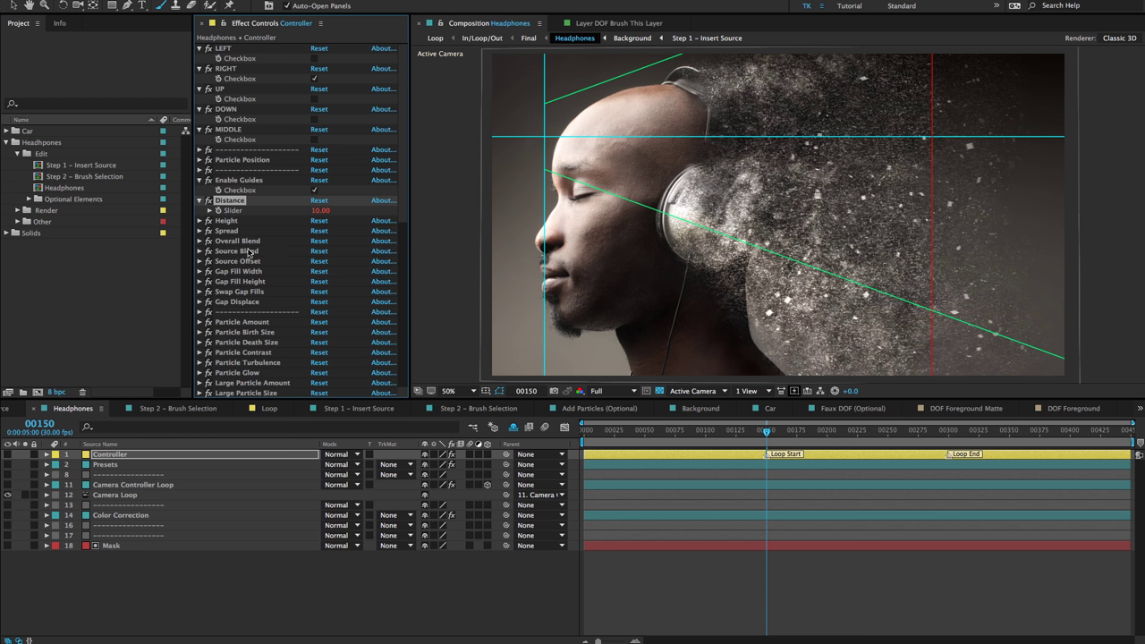
pyautogui.press('Down')
pyautogui.press('Down')
pyautogui.press('Down')
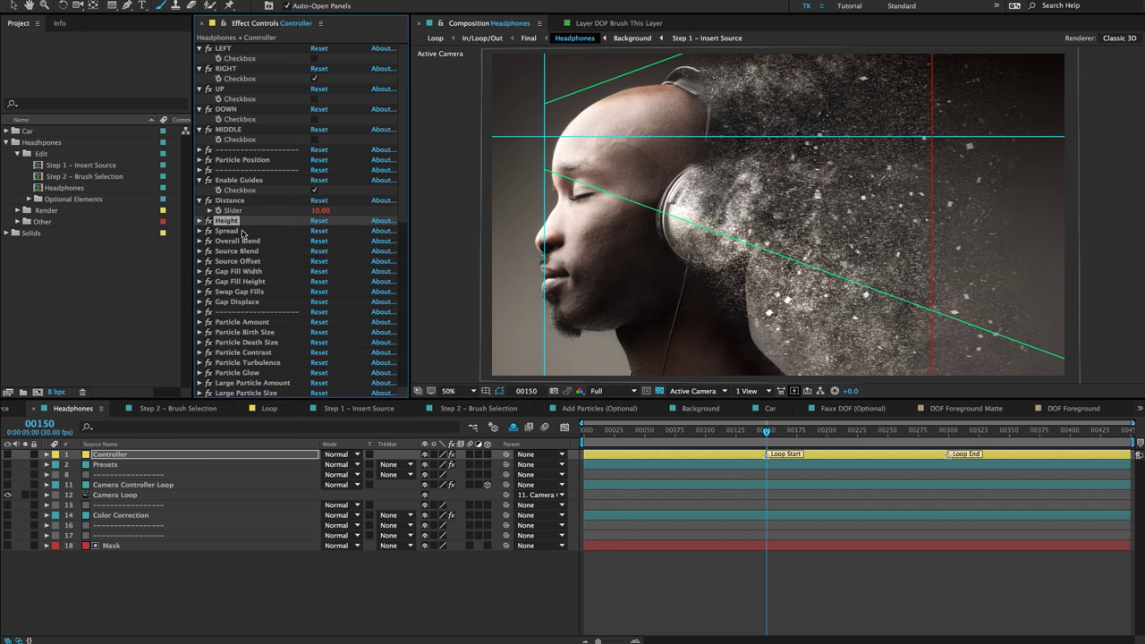
pyautogui.press('Down')
pyautogui.press('Down')
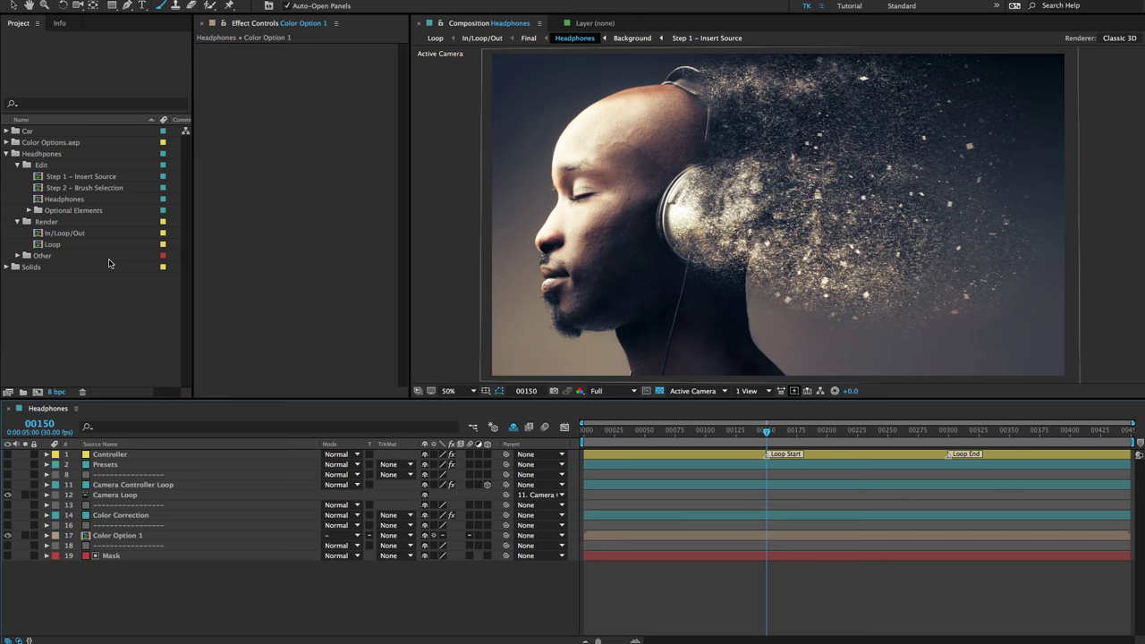
# Open the Add Particles (Optional) composition from the Optional Elements folder and turn off its transparency grid
pyautogui.click(81, 211)
pyautogui.click(30, 212)
pyautogui.click(79, 223)
pyautogui.click(84, 233)
pyautogui.click(83, 224)
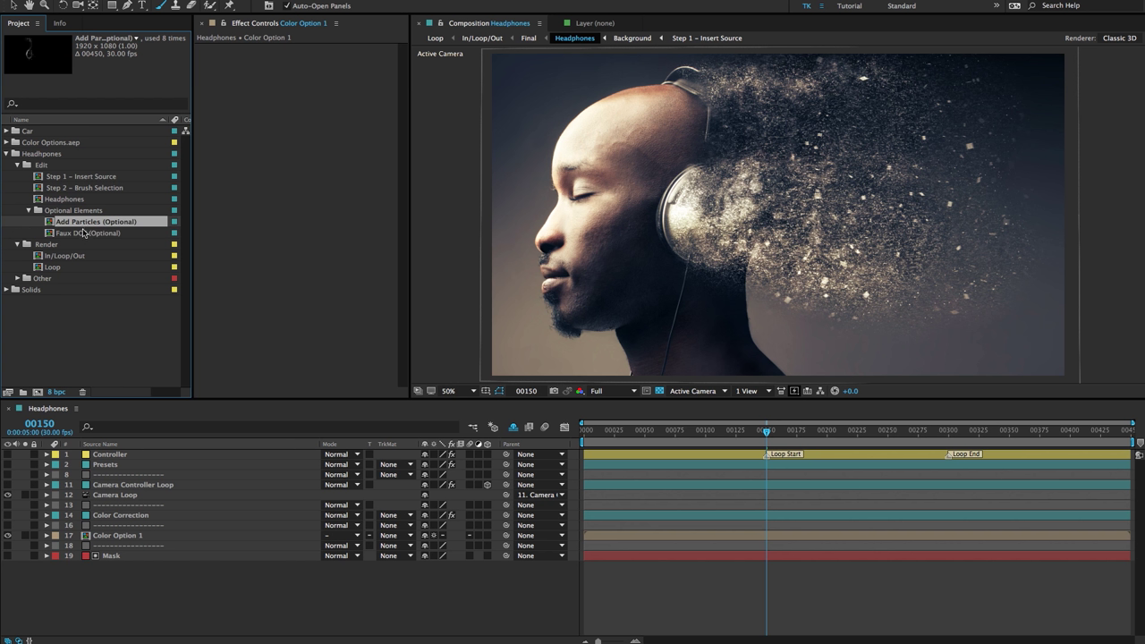
pyautogui.click(89, 234)
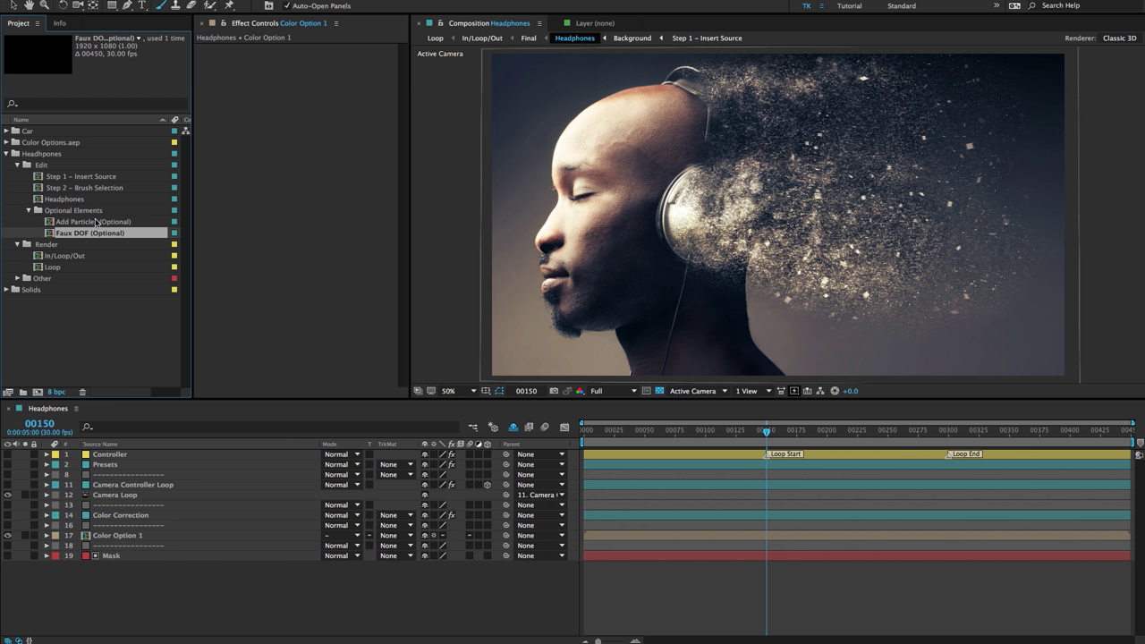
pyautogui.doubleClick(96, 222)
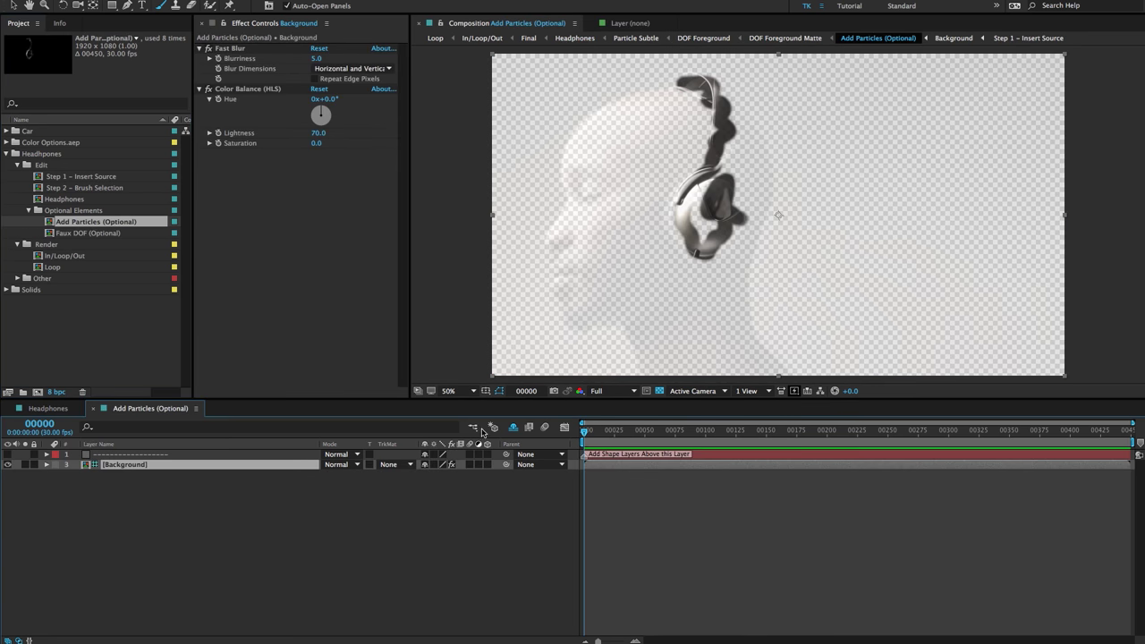
pyautogui.click(659, 391)
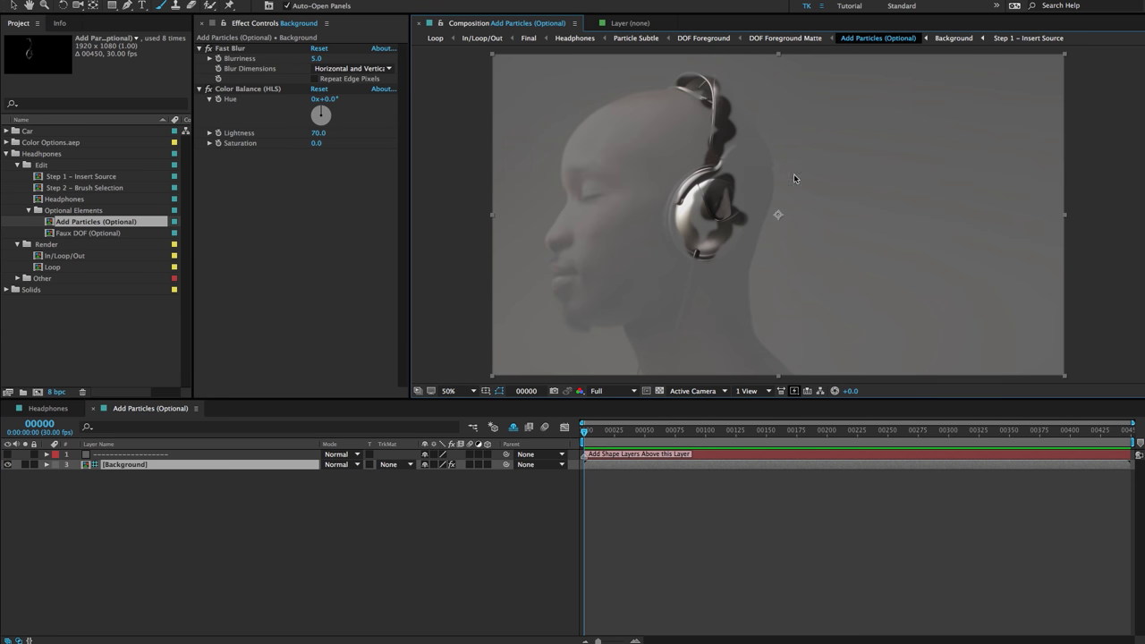
pyautogui.click(223, 523)
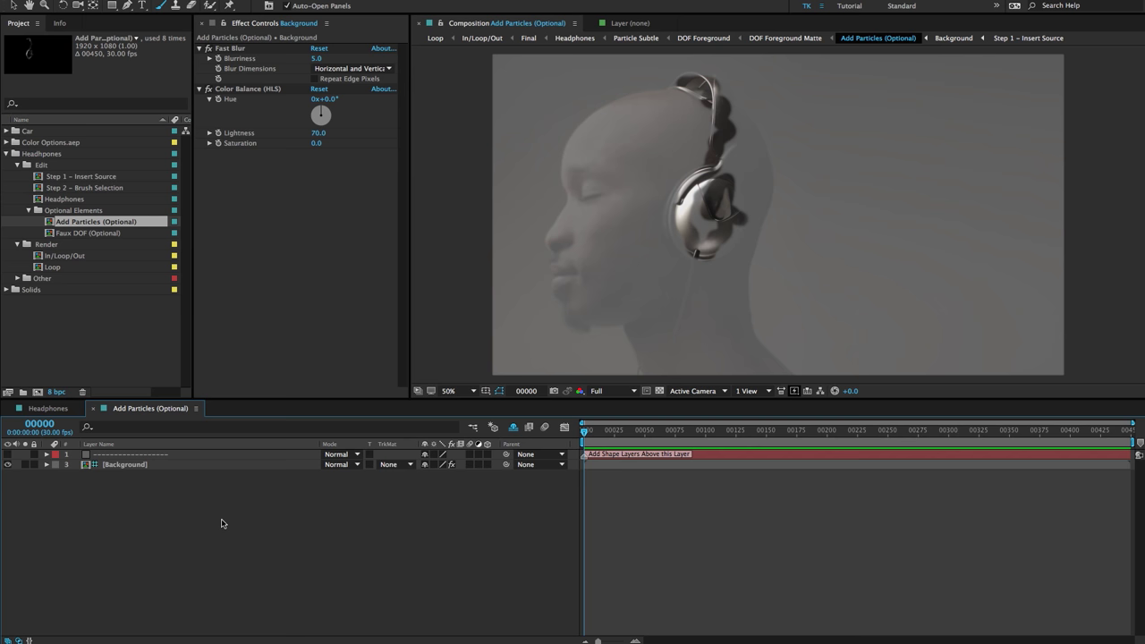
pyautogui.click(618, 192)
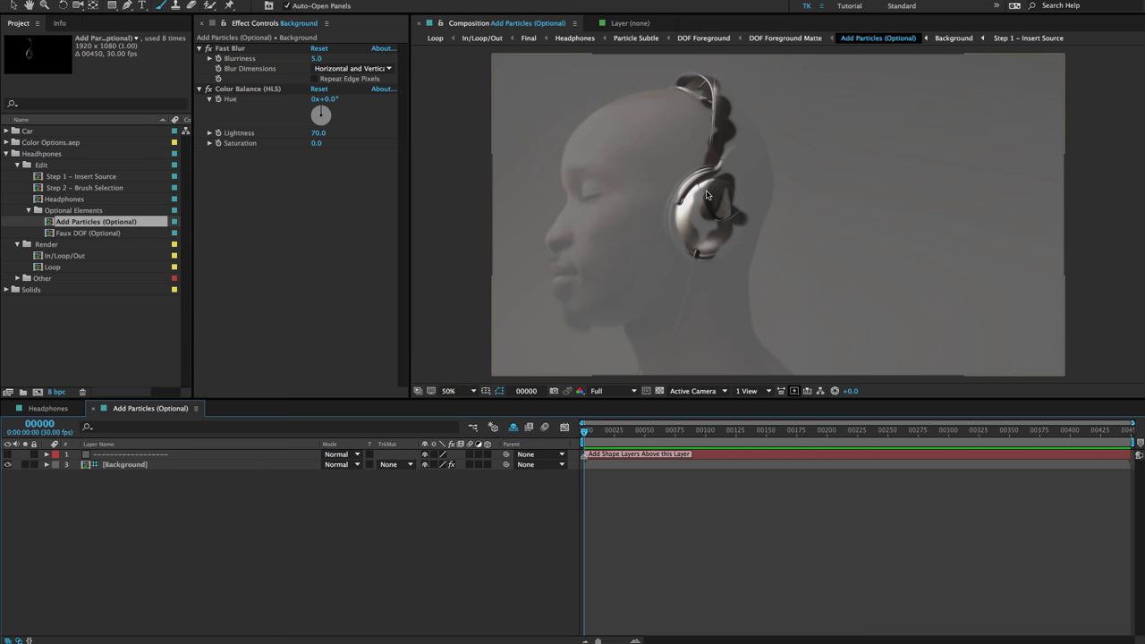
pyautogui.click(418, 510)
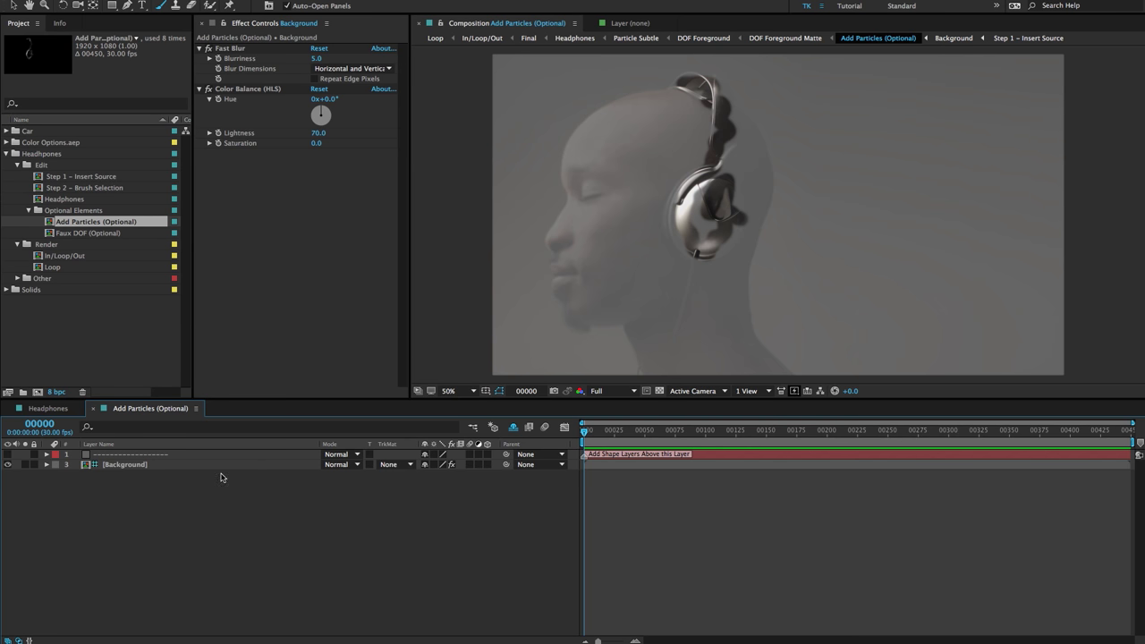
# With no layer selected, draw a closed crescent shape with the Pen tool over the front part of the headphone ear cup
pyautogui.press('g')
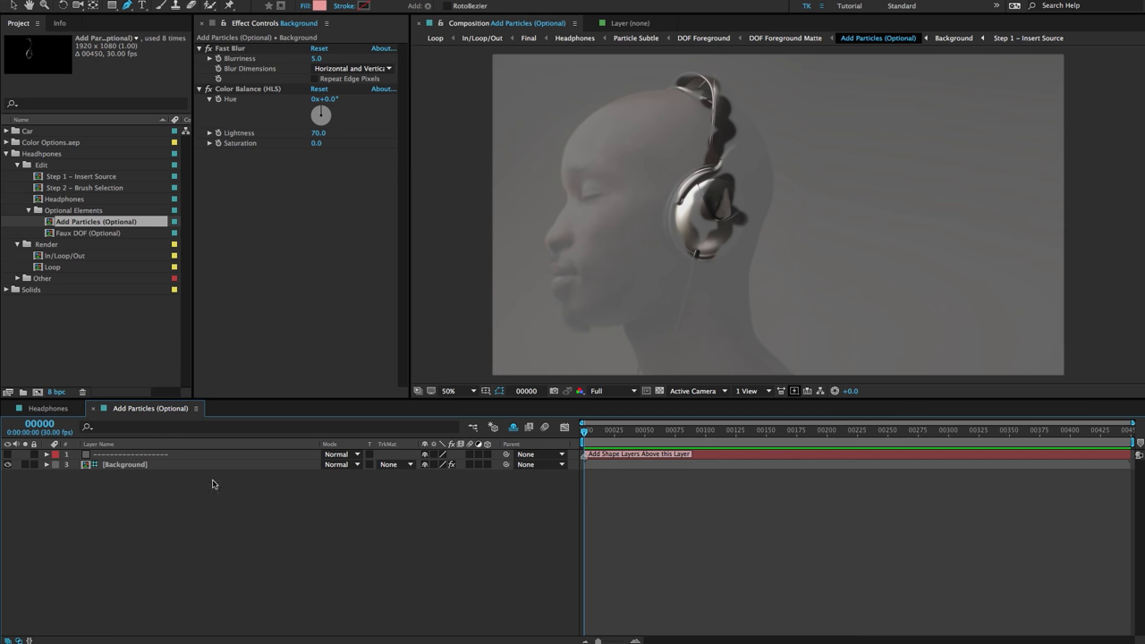
pyautogui.click(134, 454)
pyautogui.click(167, 511)
pyautogui.click(143, 464)
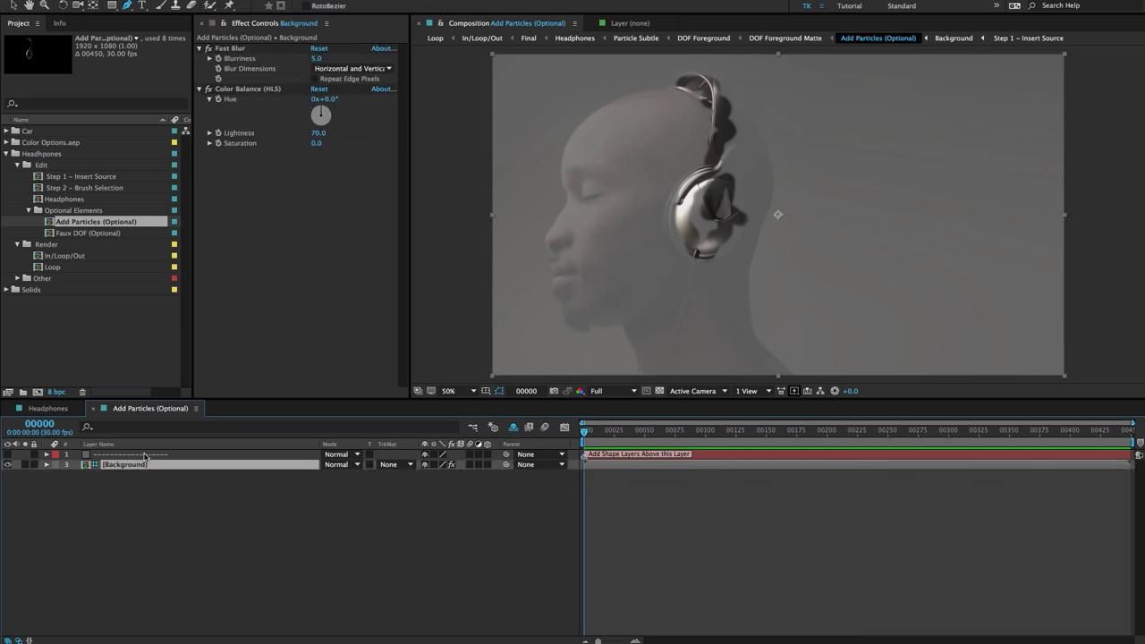
pyautogui.click(145, 455)
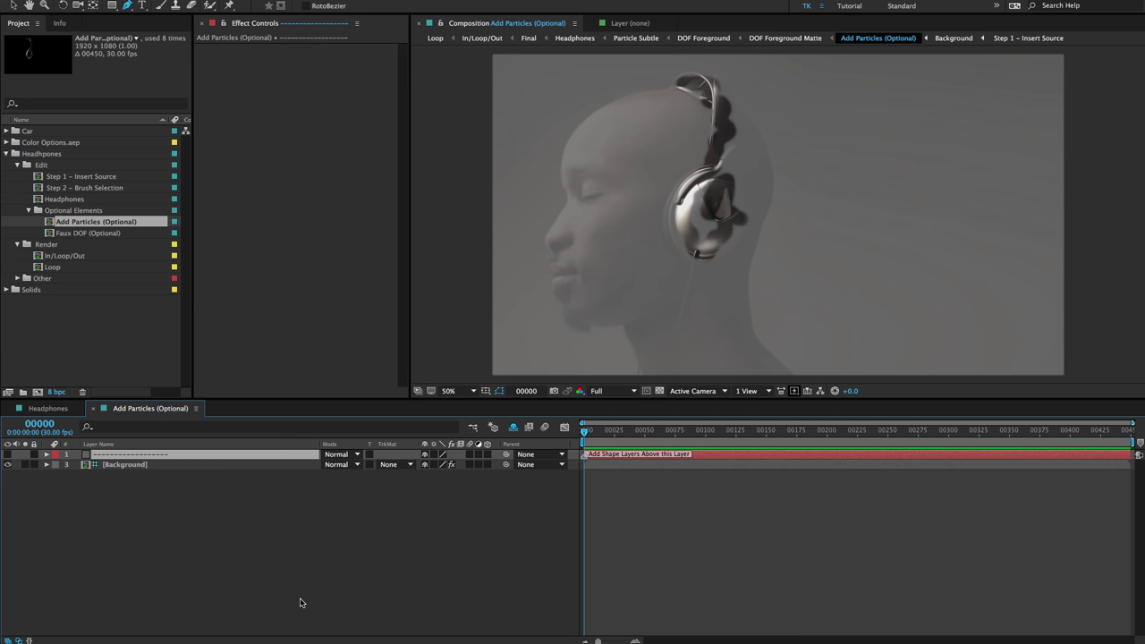
pyautogui.click(237, 515)
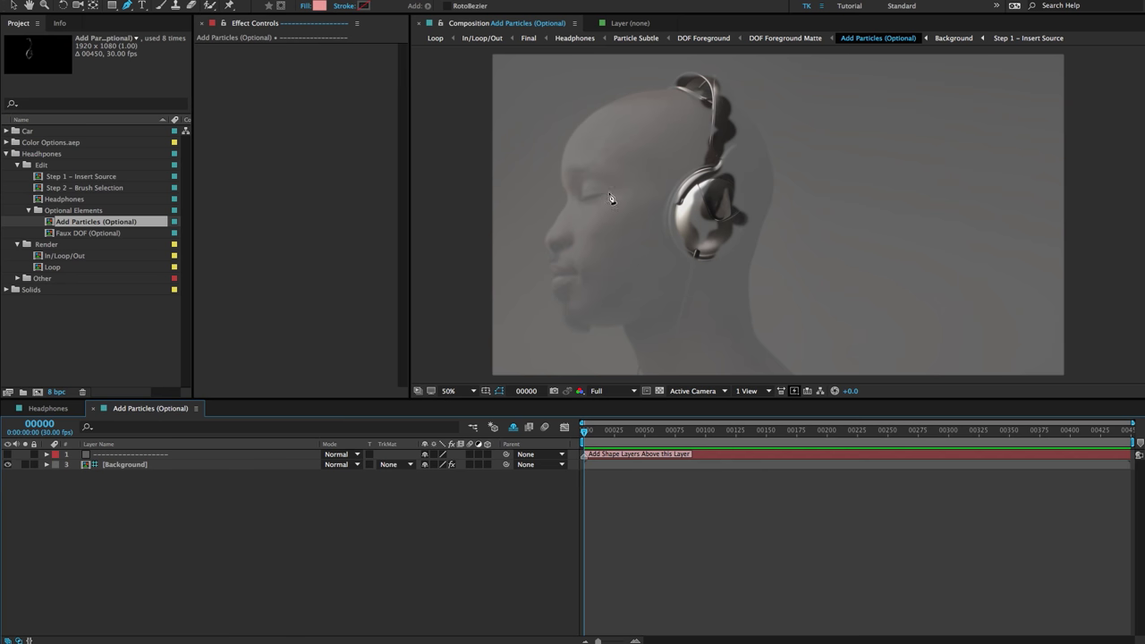
pyautogui.click(702, 171)
pyautogui.moveTo(678, 214); pyautogui.dragTo(684, 235)
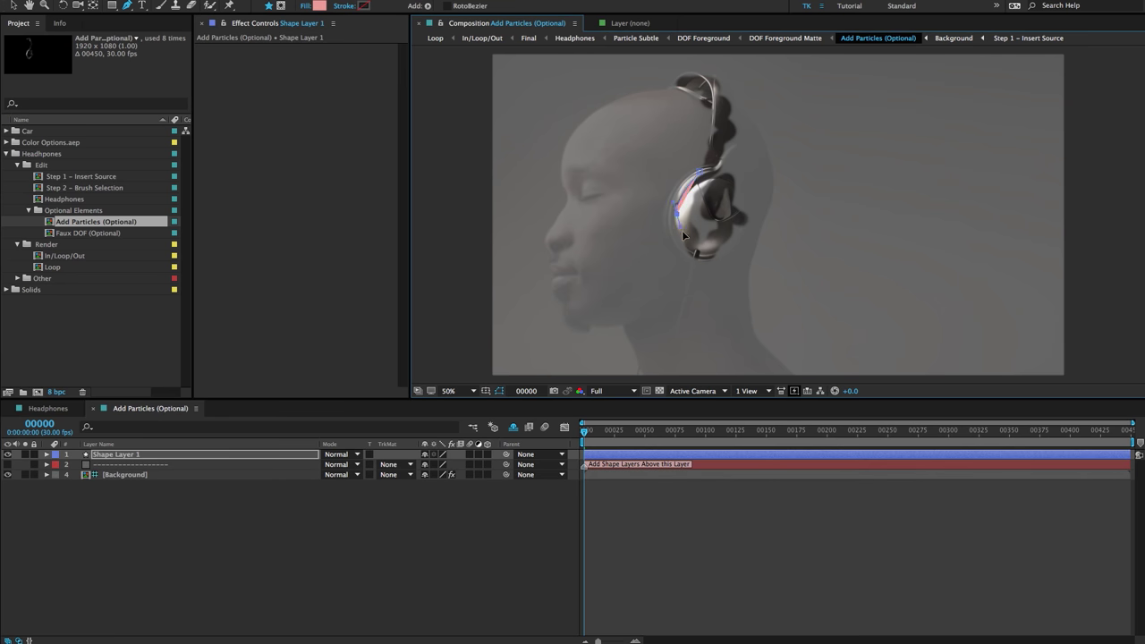
pyautogui.click(701, 245)
pyautogui.click(704, 222)
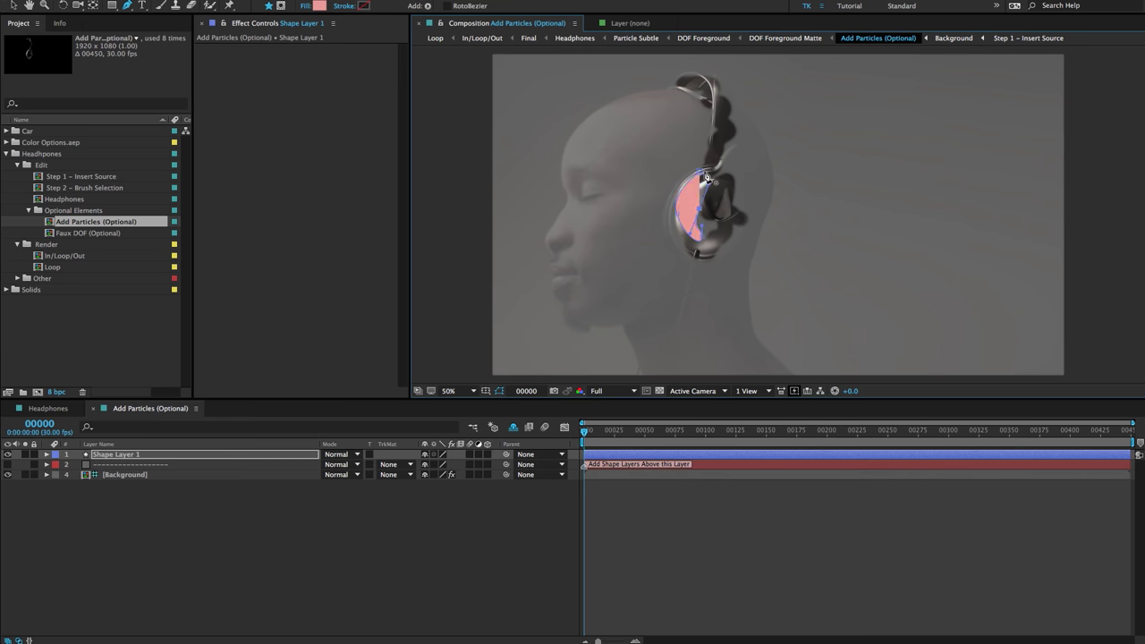
pyautogui.click(704, 175)
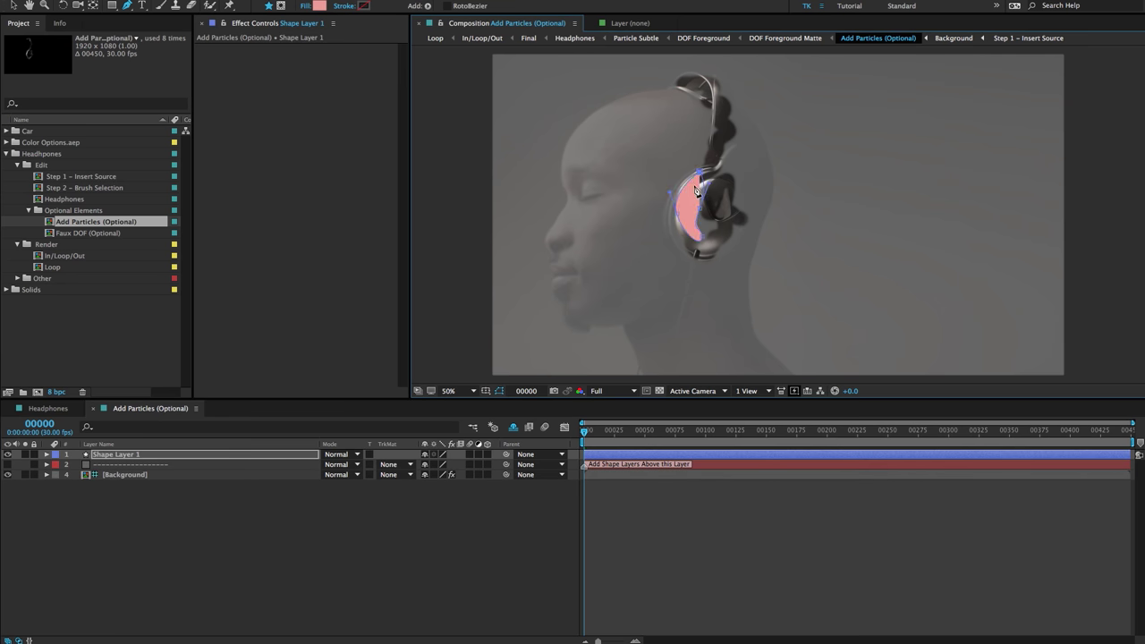
# Set the fill color of the ear cup shape to bright green
pyautogui.click(320, 7)
pyautogui.click(581, 320)
pyautogui.moveTo(562, 300); pyautogui.dragTo(537, 246)
pyautogui.click(684, 229)
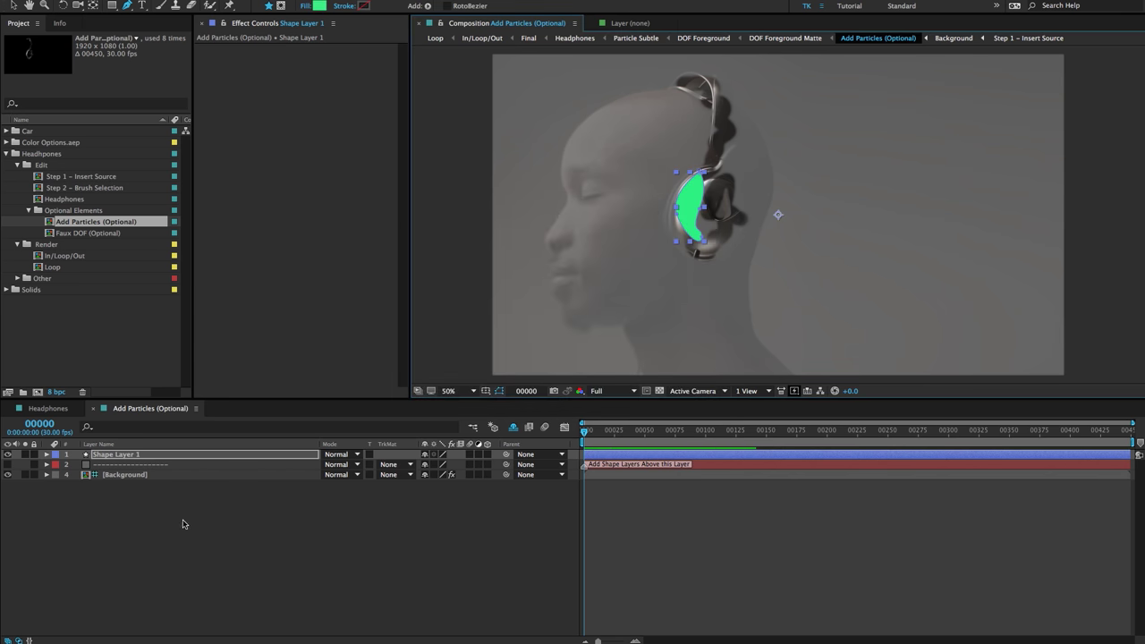
# Find the Fast Blur effect, apply it to Shape Layer 1 and set its Blurriness to 31
pyautogui.click(197, 455)
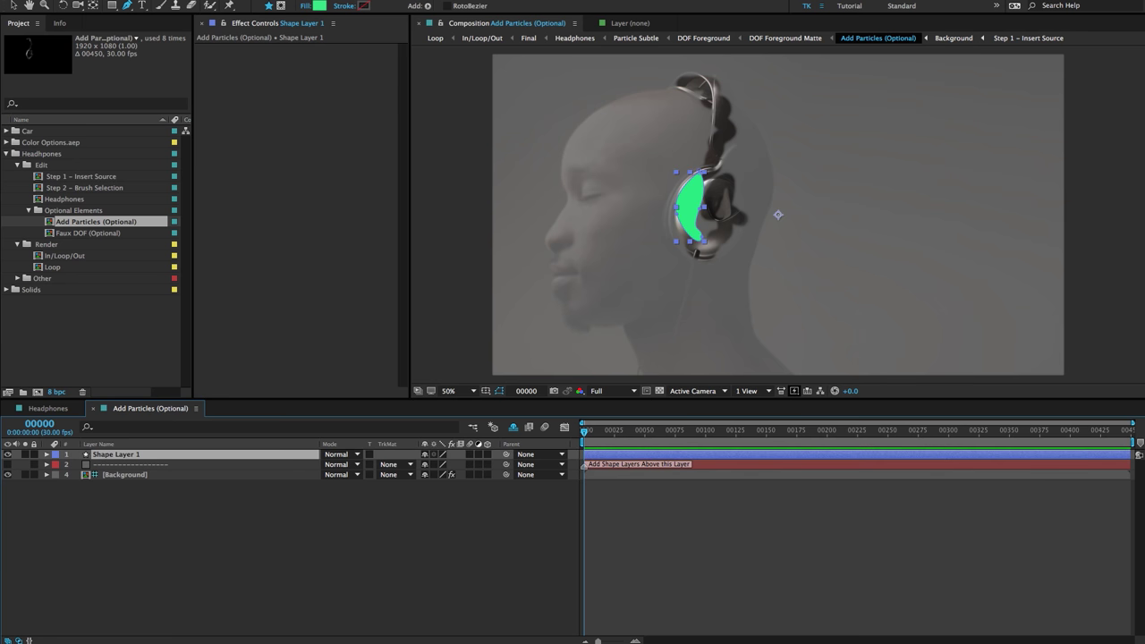
pyautogui.click(179, 0)
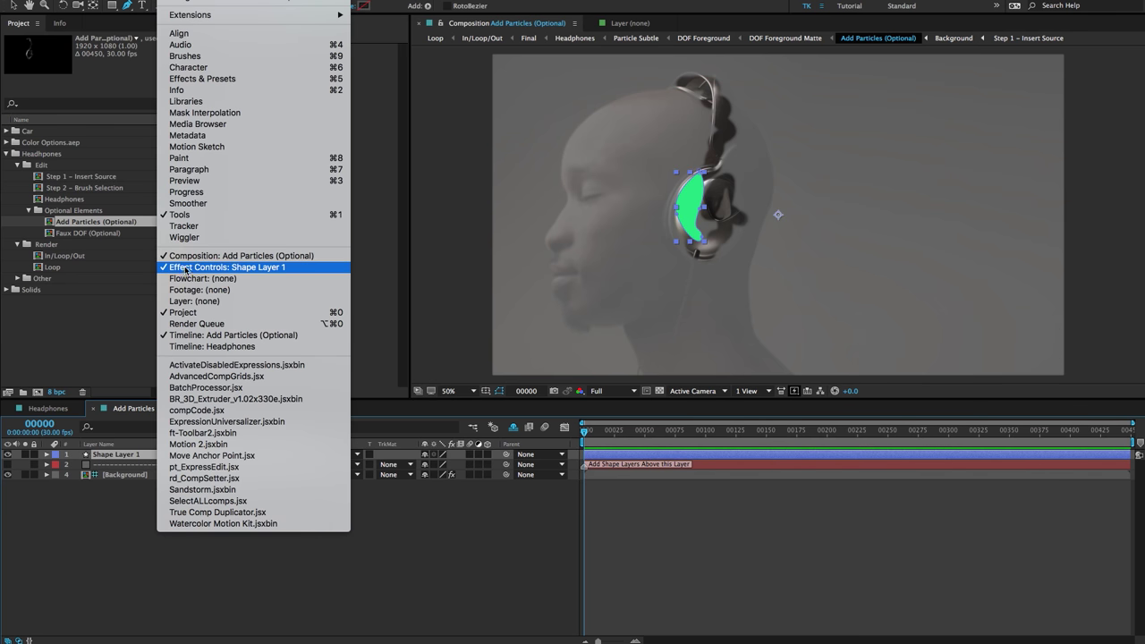
pyautogui.click(192, 79)
pyautogui.click(1051, 40)
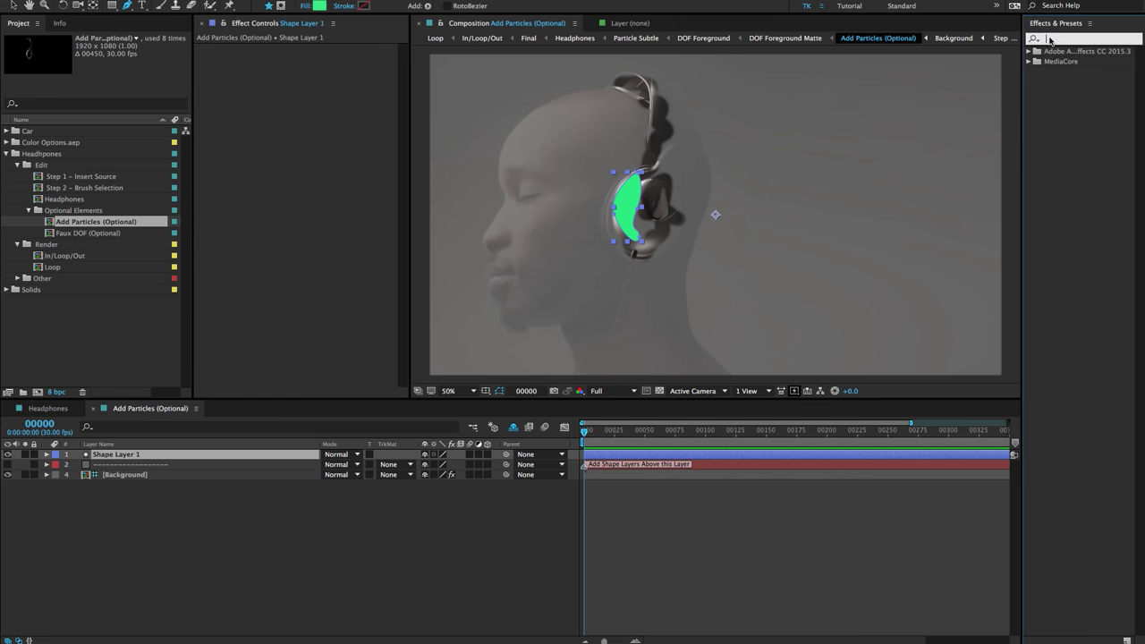
pyautogui.write('fast')
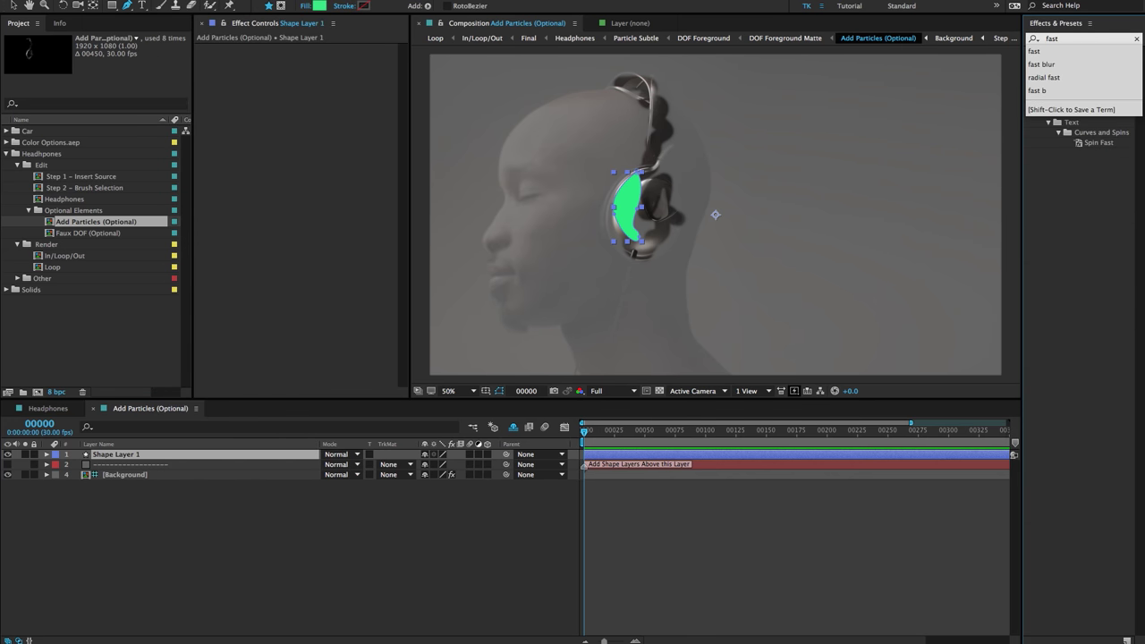
pyautogui.moveTo(1088, 102); pyautogui.dragTo(327, 153)
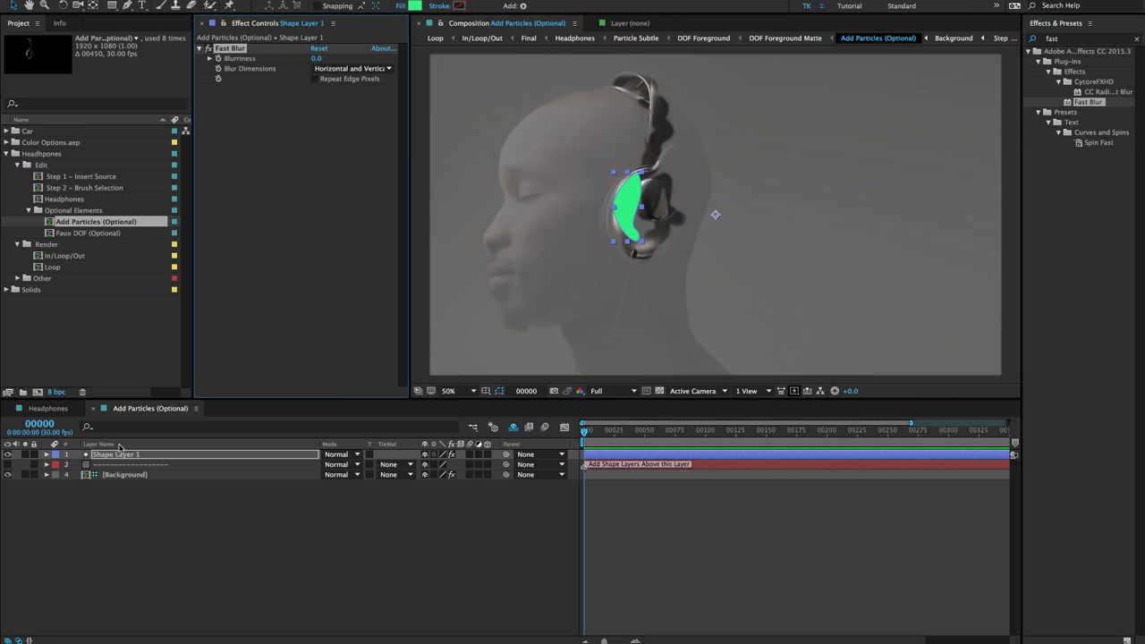
pyautogui.moveTo(316, 58); pyautogui.dragTo(328, 57)
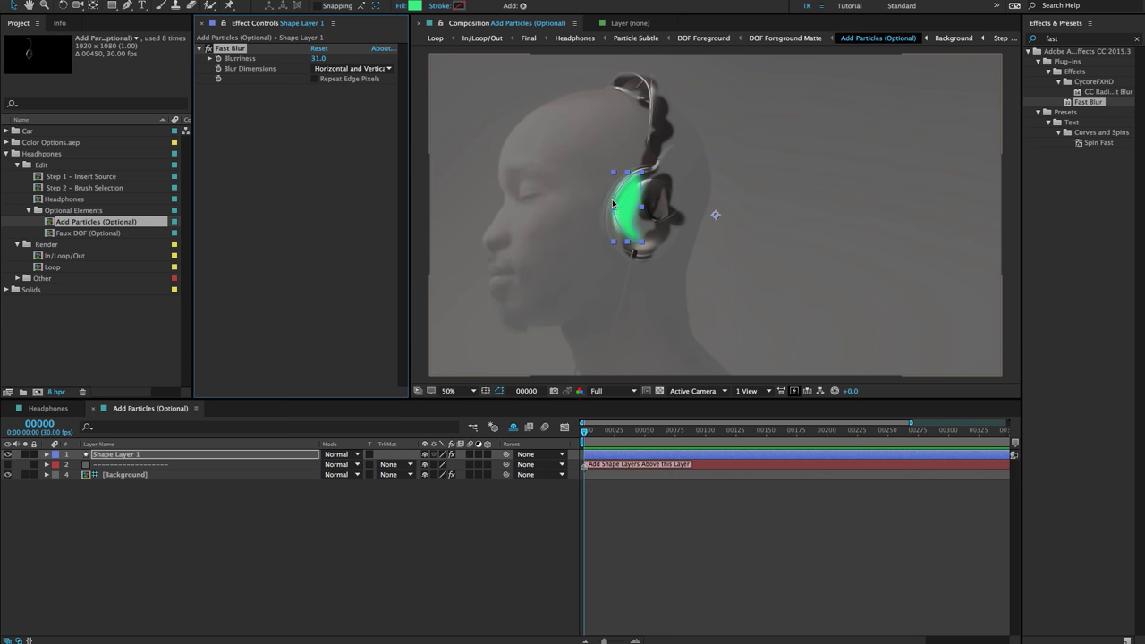
# Deselect the shape layer and return to the Headphones composition
pyautogui.click(439, 485)
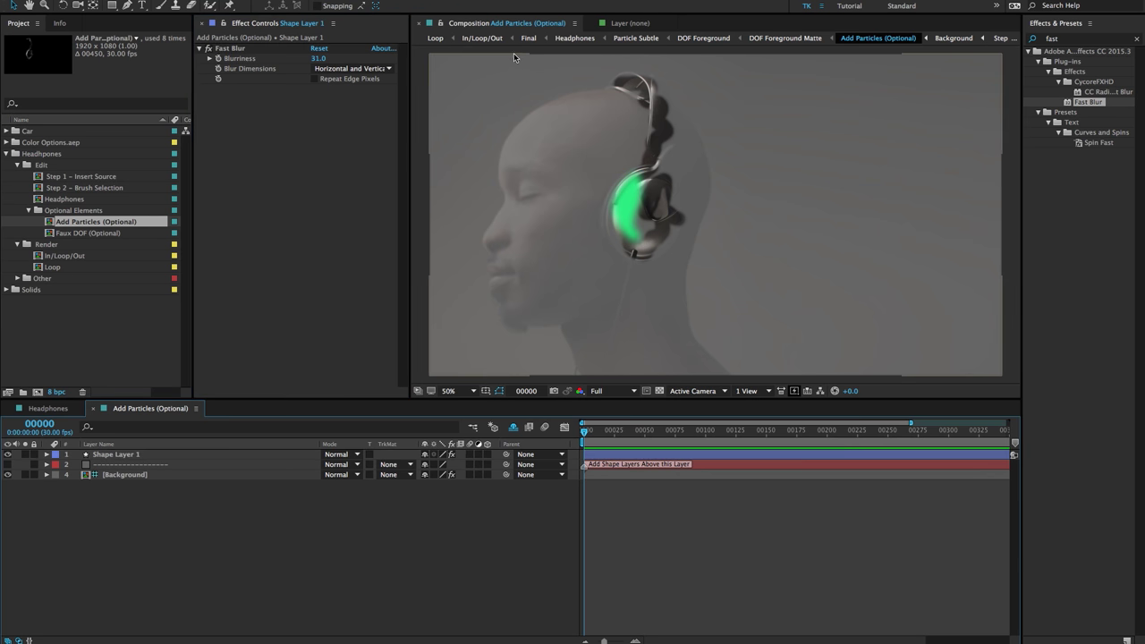
pyautogui.click(567, 39)
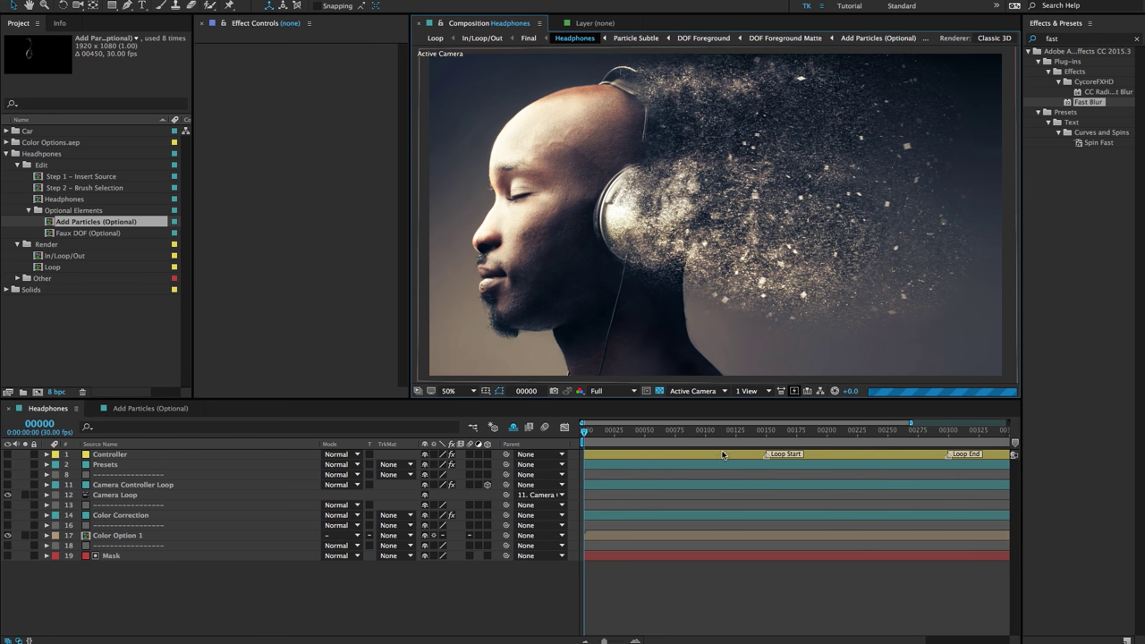
# Preview Headphones at frame 150, then reshape the green ear cup path in Add Particles (Optional) into a narrower crescent
pyautogui.click(766, 432)
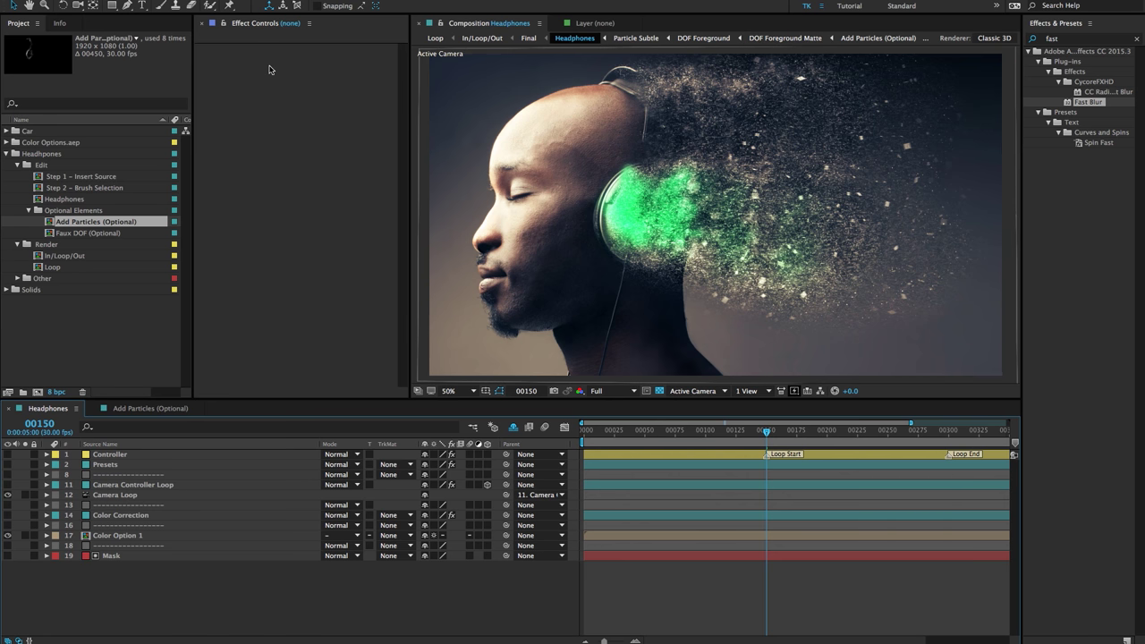
pyautogui.doubleClick(94, 221)
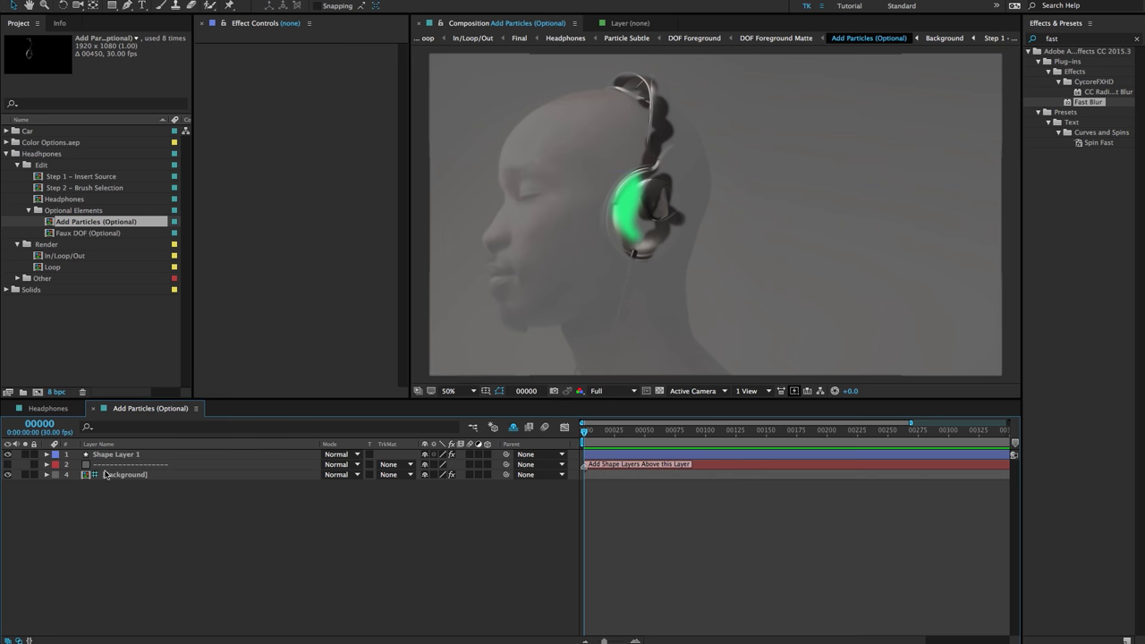
pyautogui.click(134, 455)
pyautogui.scroll(2, 582, 224)
pyautogui.press('g')
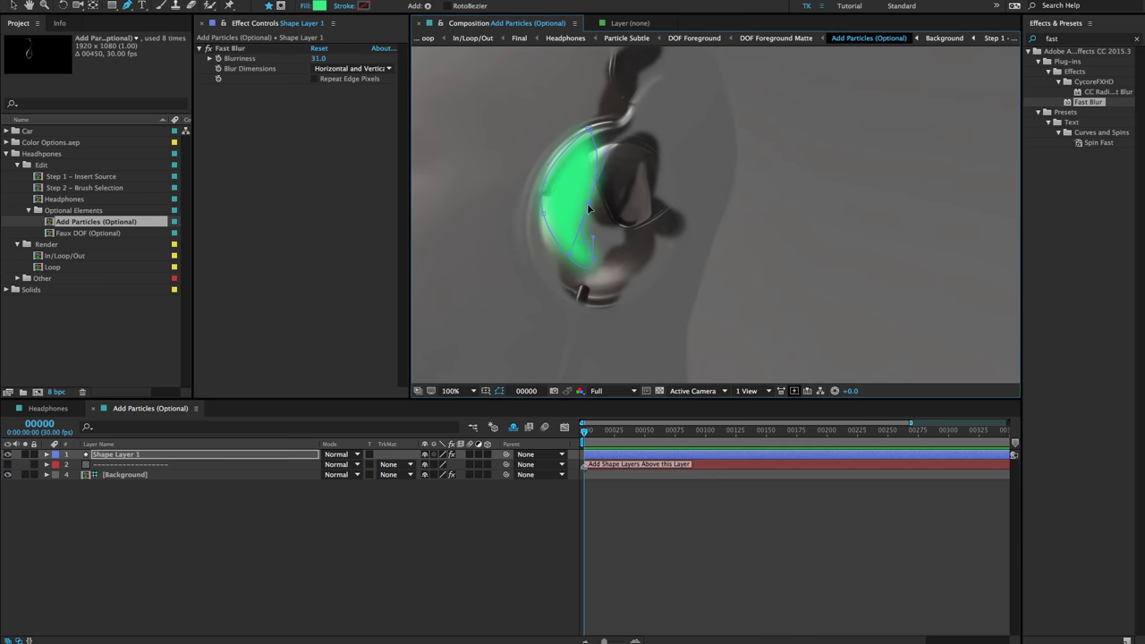
pyautogui.moveTo(580, 204); pyautogui.dragTo(584, 154)
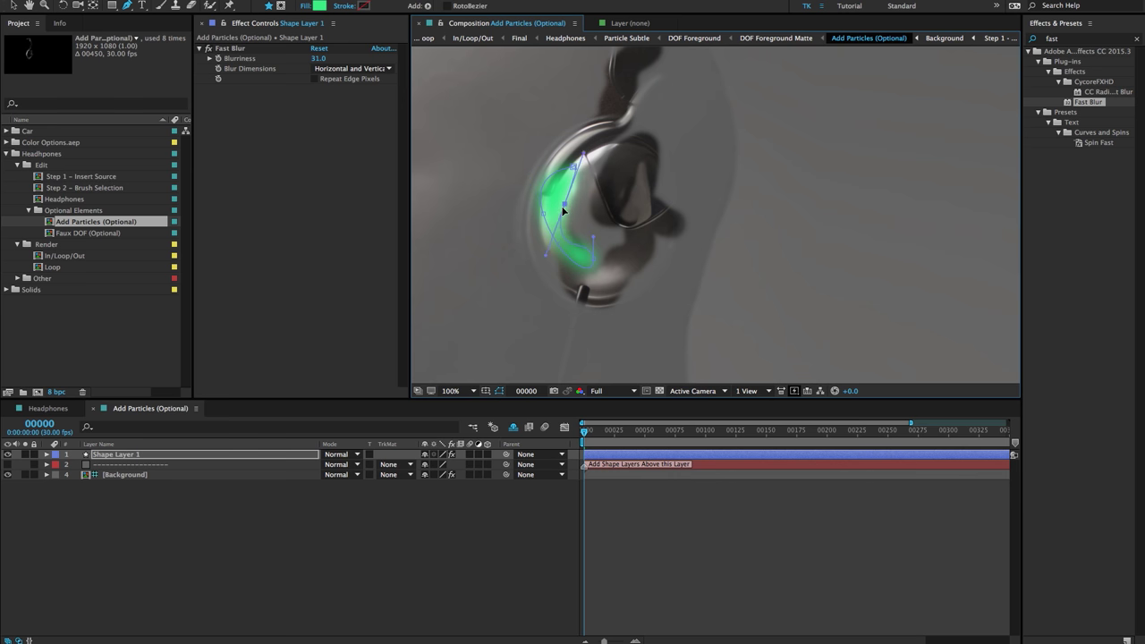
# Set the ear cup shape's fill to a softer, less saturated green and preview it in the Headphones composition
pyautogui.click(320, 6)
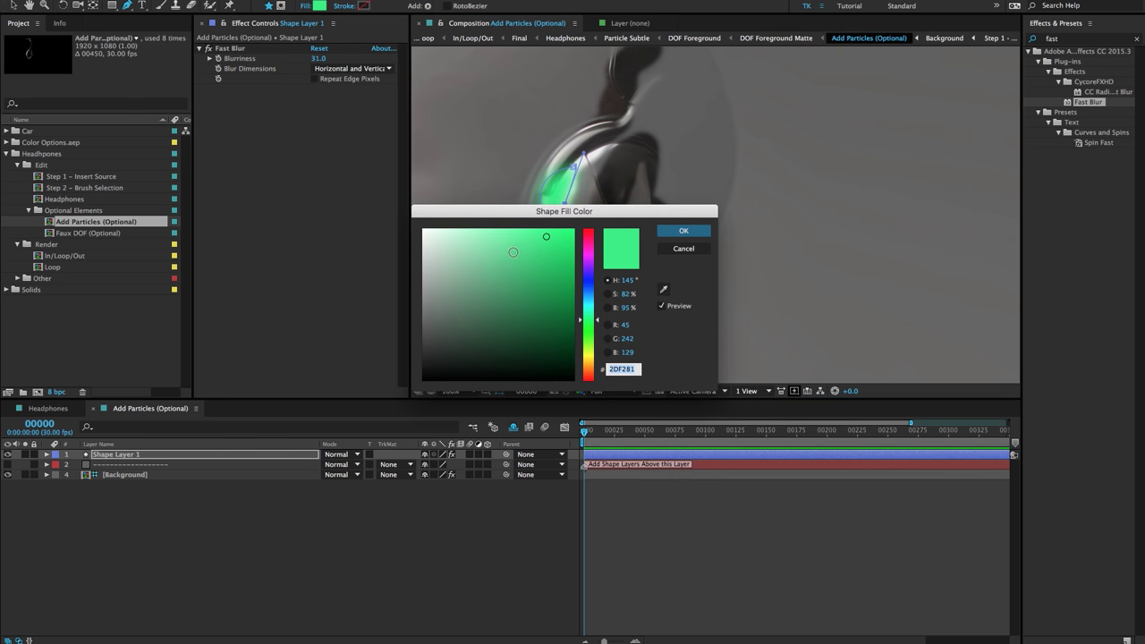
pyautogui.click(680, 231)
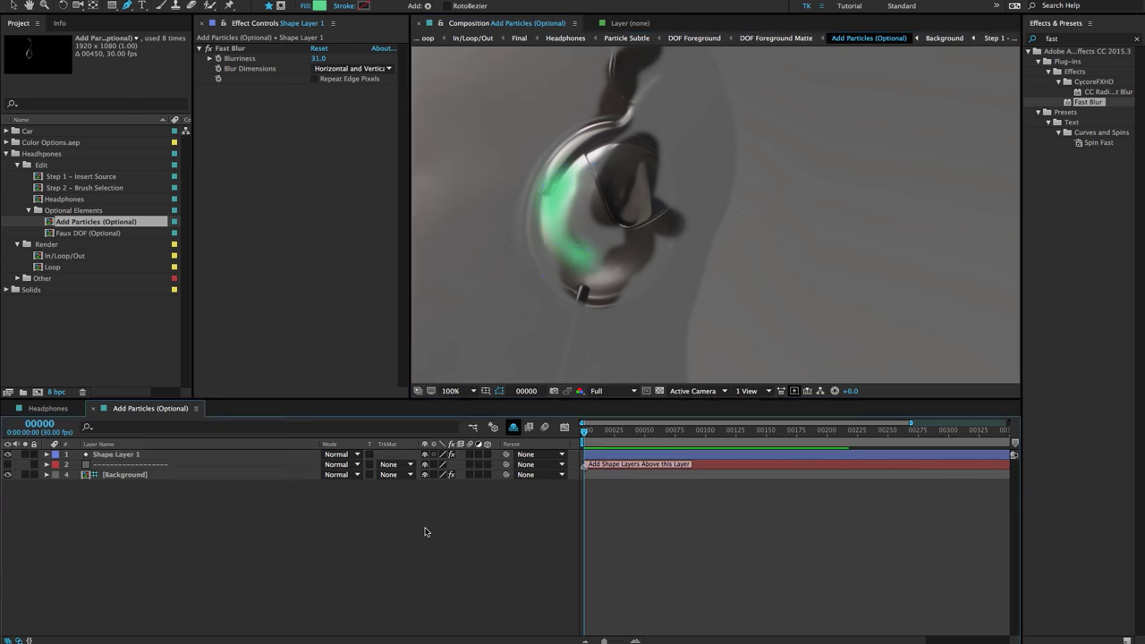
pyautogui.doubleClick(63, 199)
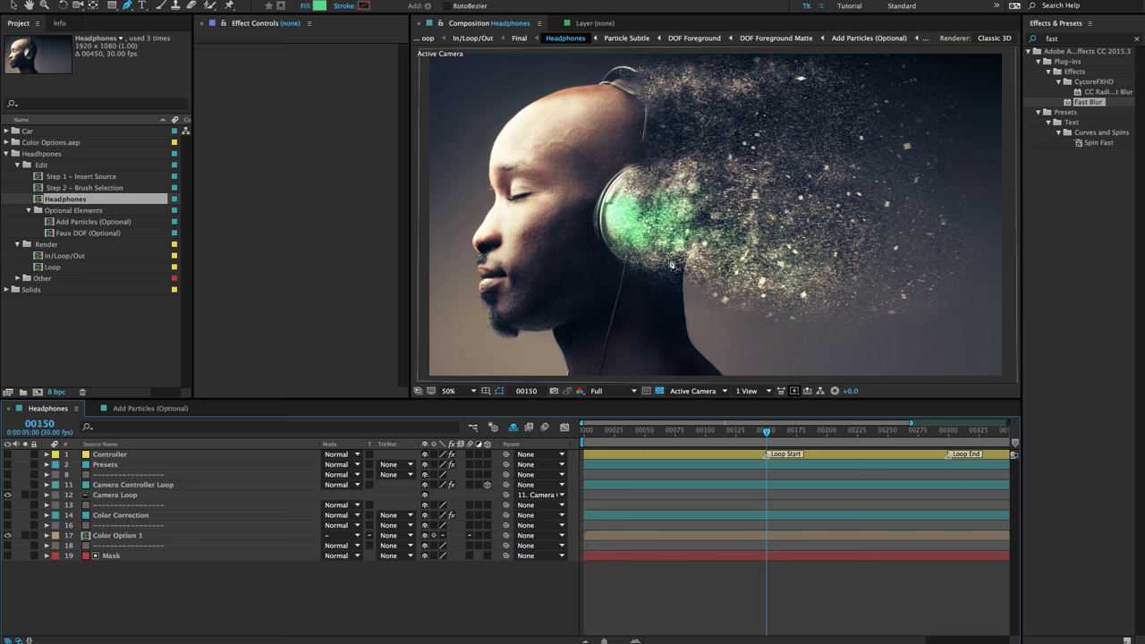
pyautogui.press(',')
pyautogui.press('.')
# Reopen the Add Particles (Optional) composition and examine the divider layer beneath Shape Layer 1, leaving nothing selected
pyautogui.doubleClick(79, 222)
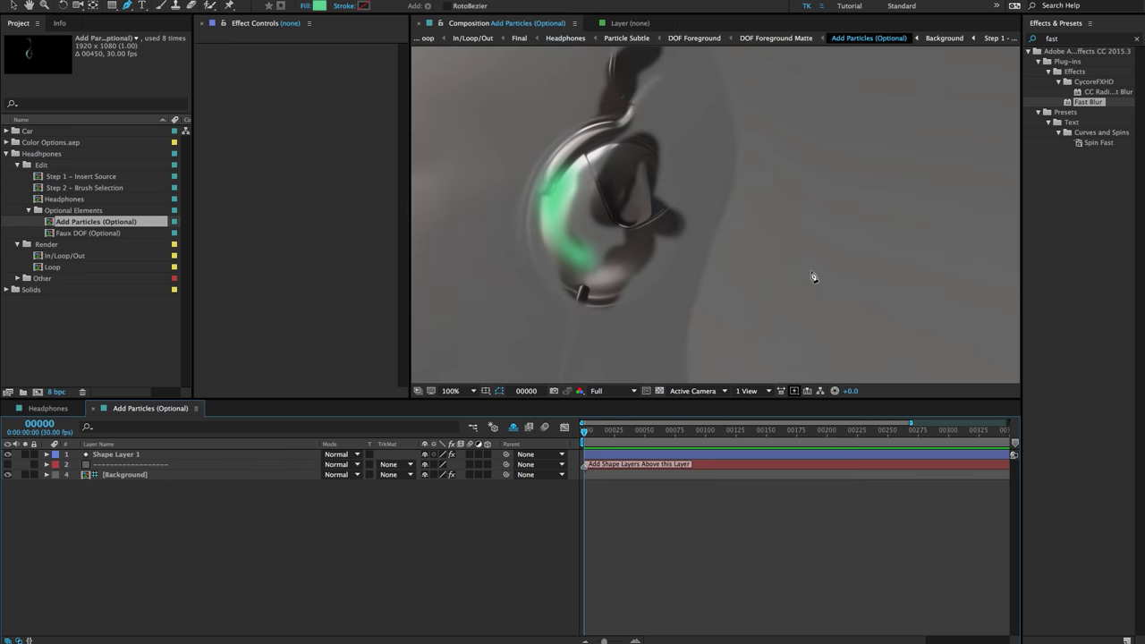
pyautogui.press(',')
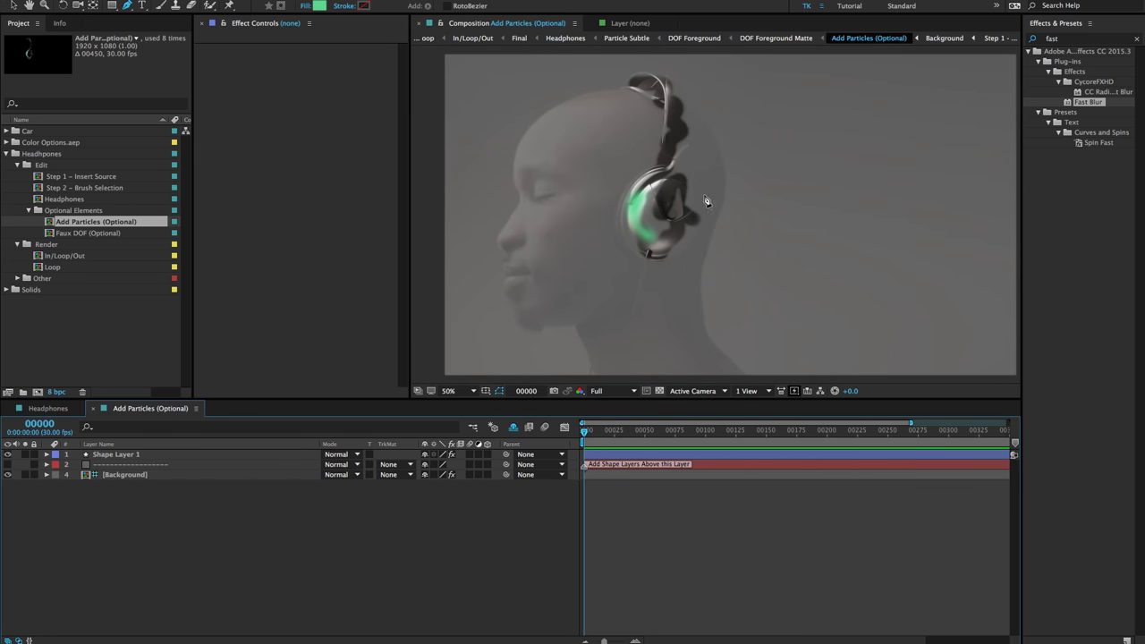
pyautogui.click(124, 464)
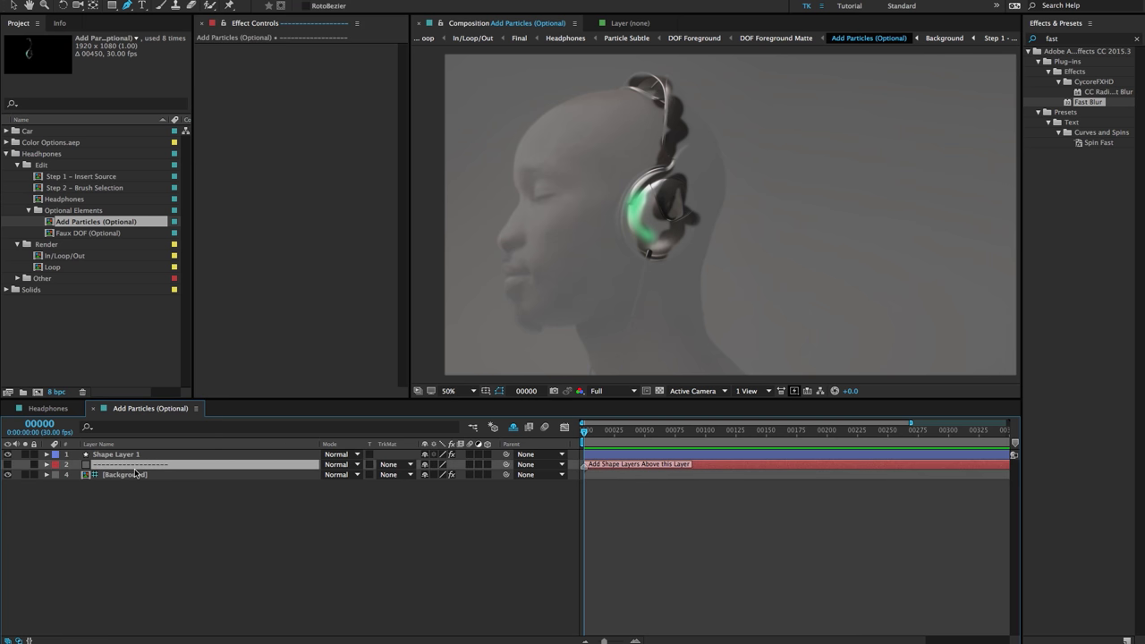
pyautogui.click(338, 498)
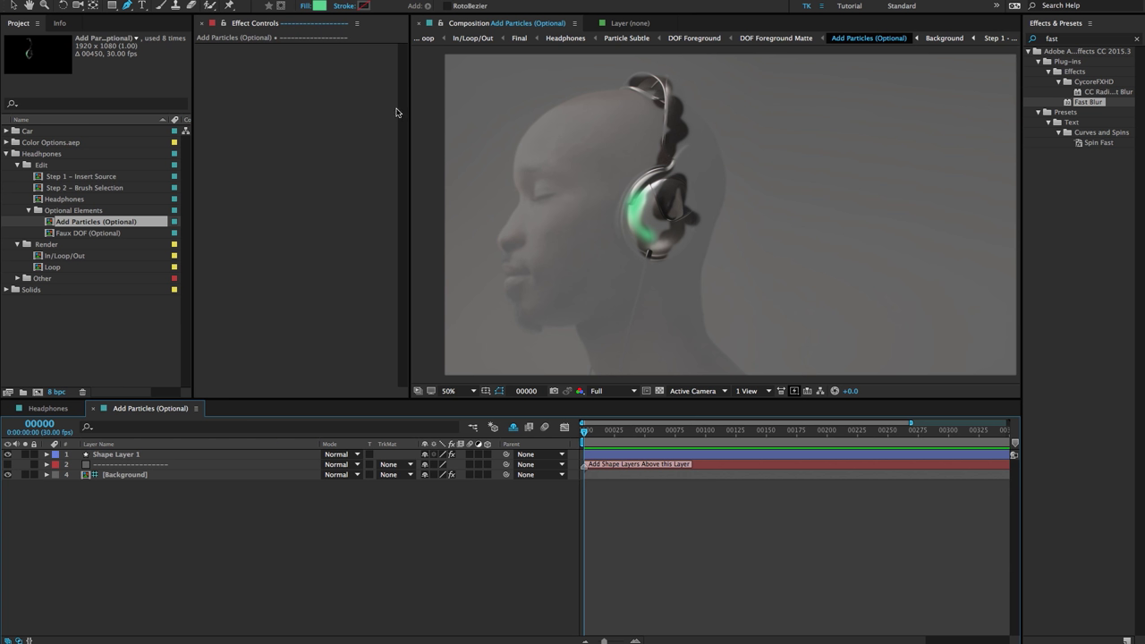
pyautogui.click(55, 320)
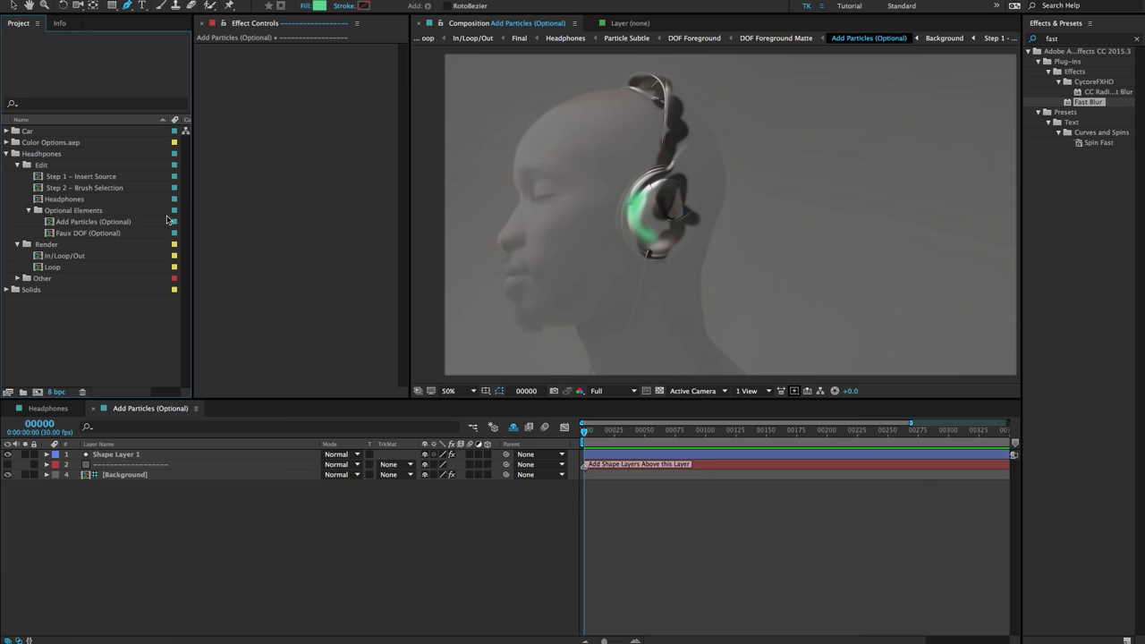
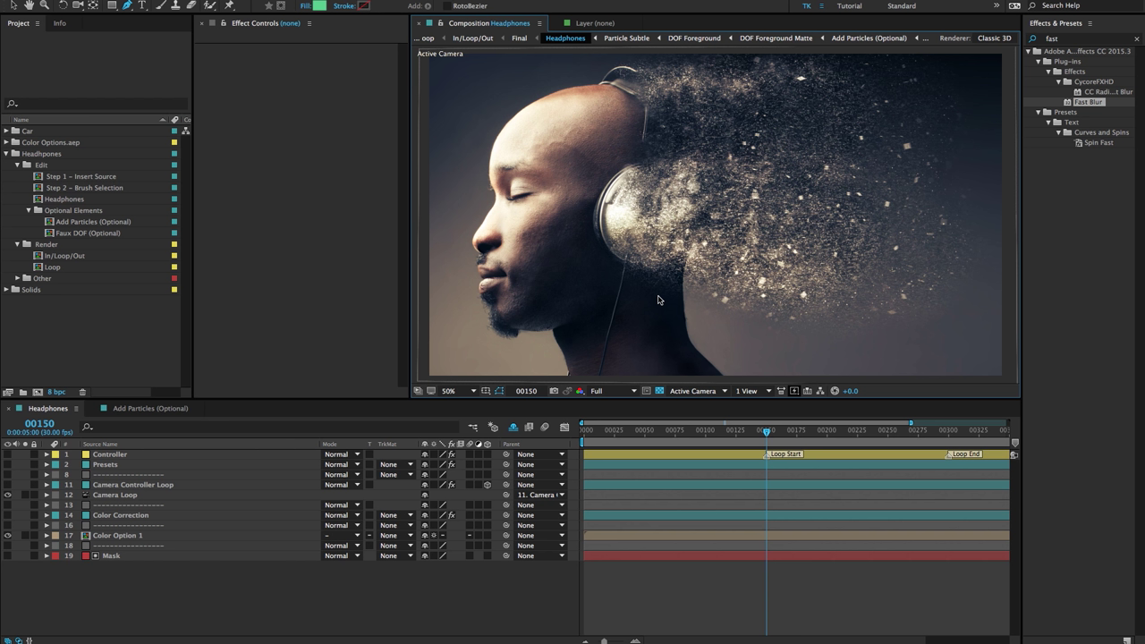
# Collapse the headphones project folder, expand the Car folder and open the Car composition
pyautogui.click(31, 154)
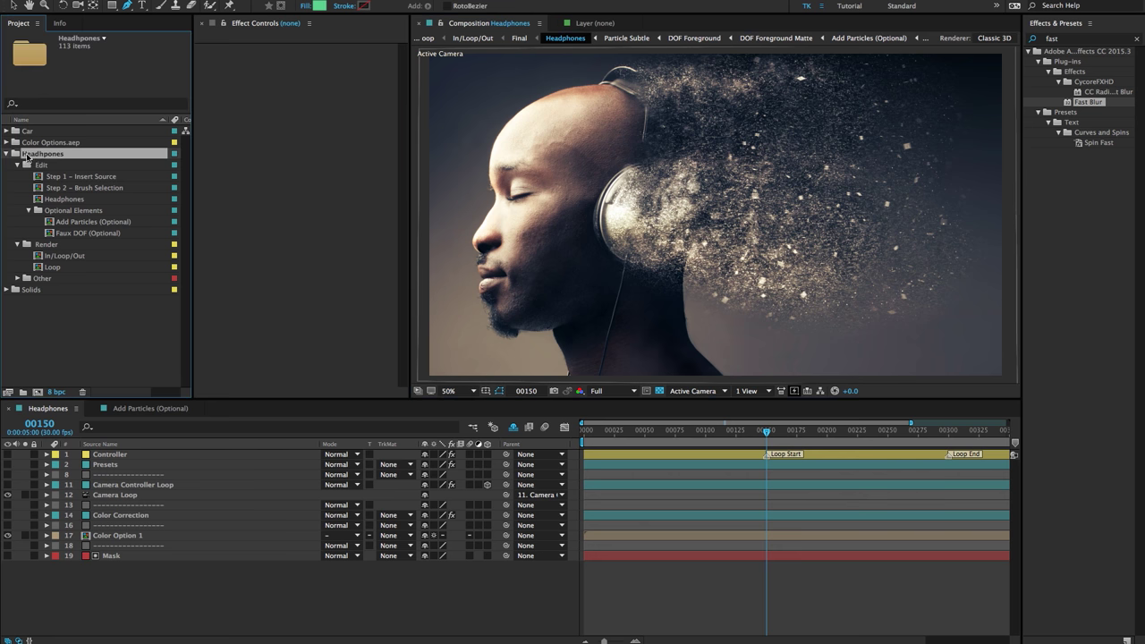
pyautogui.click(7, 154)
pyautogui.click(26, 131)
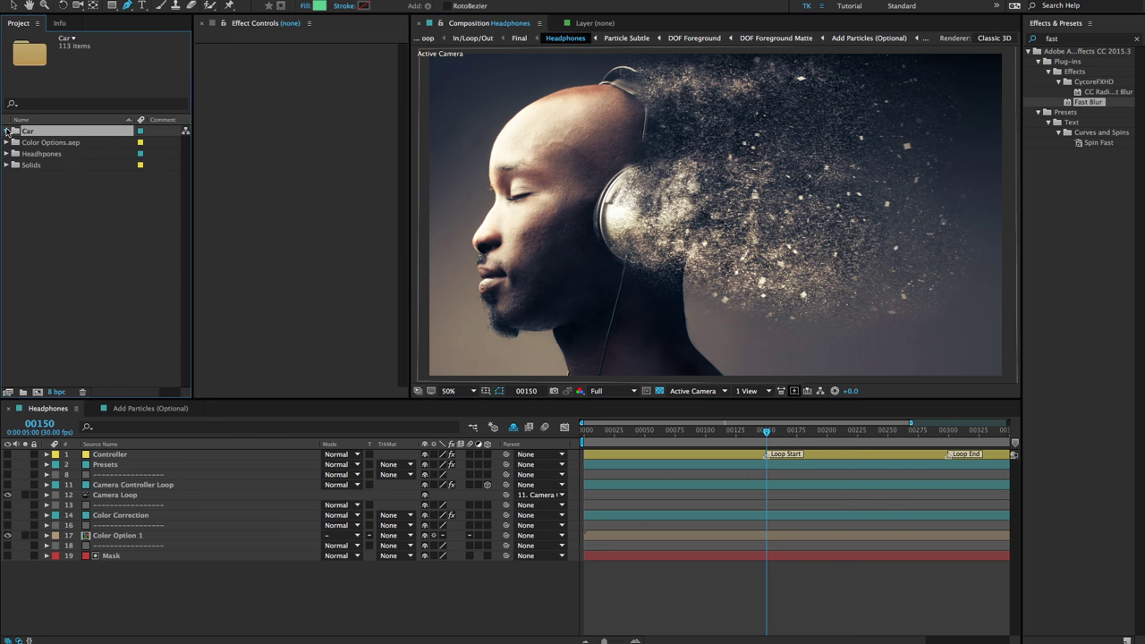
pyautogui.click(8, 131)
pyautogui.doubleClick(50, 176)
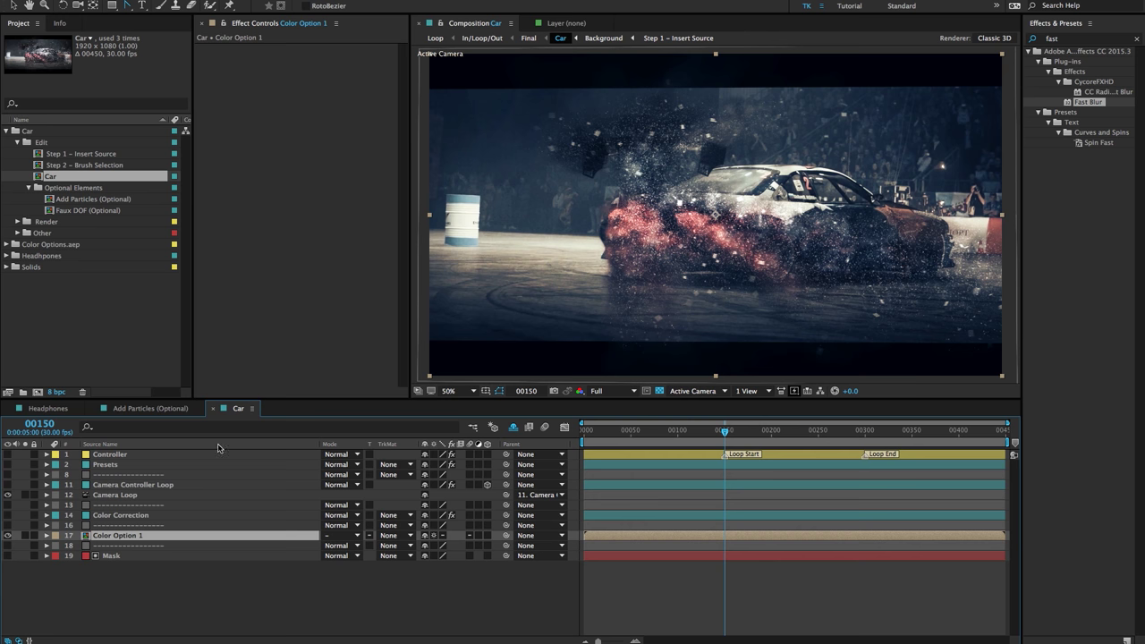
# Turn on Enable Faux DOF for the Camera Controller Loop layer of the Car composition
pyautogui.click(111, 484)
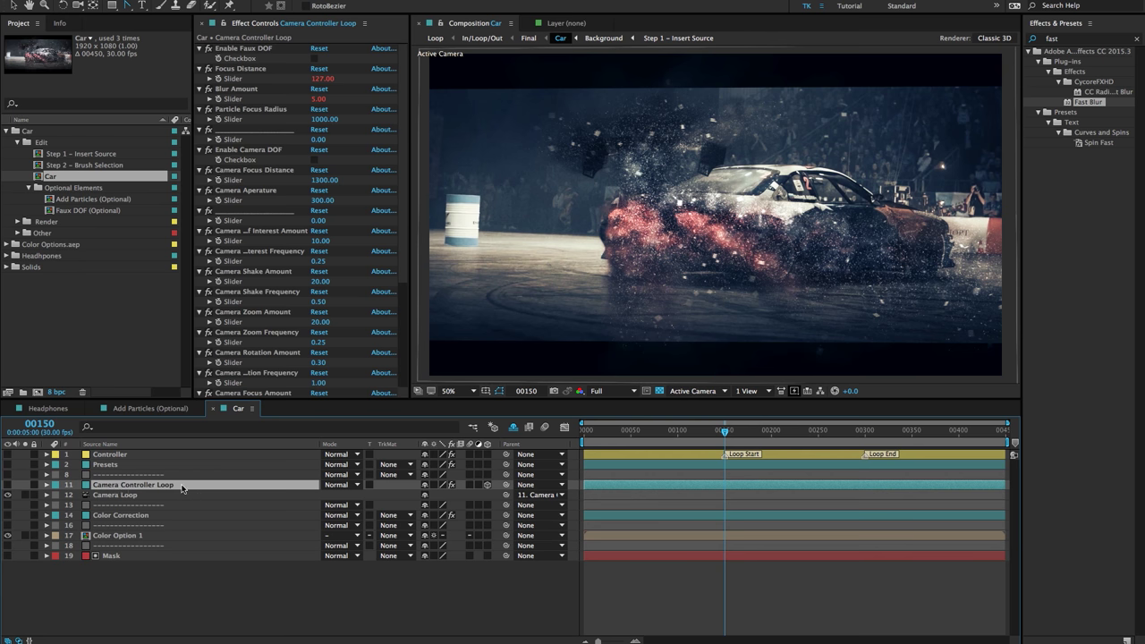
pyautogui.click(271, 51)
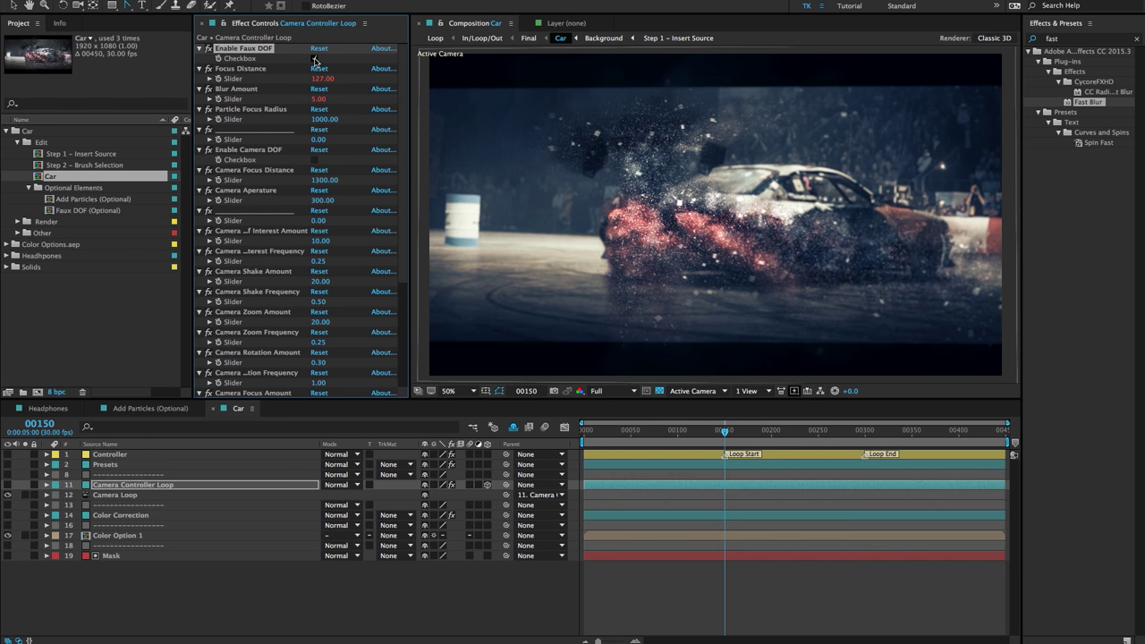
pyautogui.click(314, 58)
# Open the Car's Faux DOF (Optional) composition and open DOF Brush This Layer for painting with the Brush tool
pyautogui.click(89, 211)
pyautogui.doubleClick(89, 212)
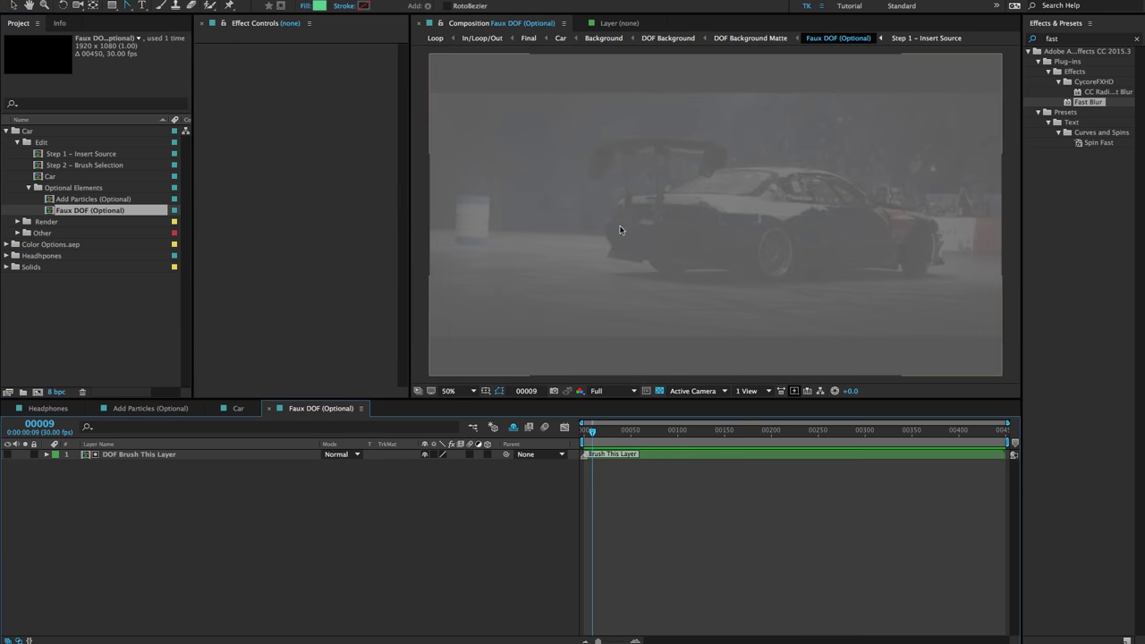
pyautogui.click(138, 457)
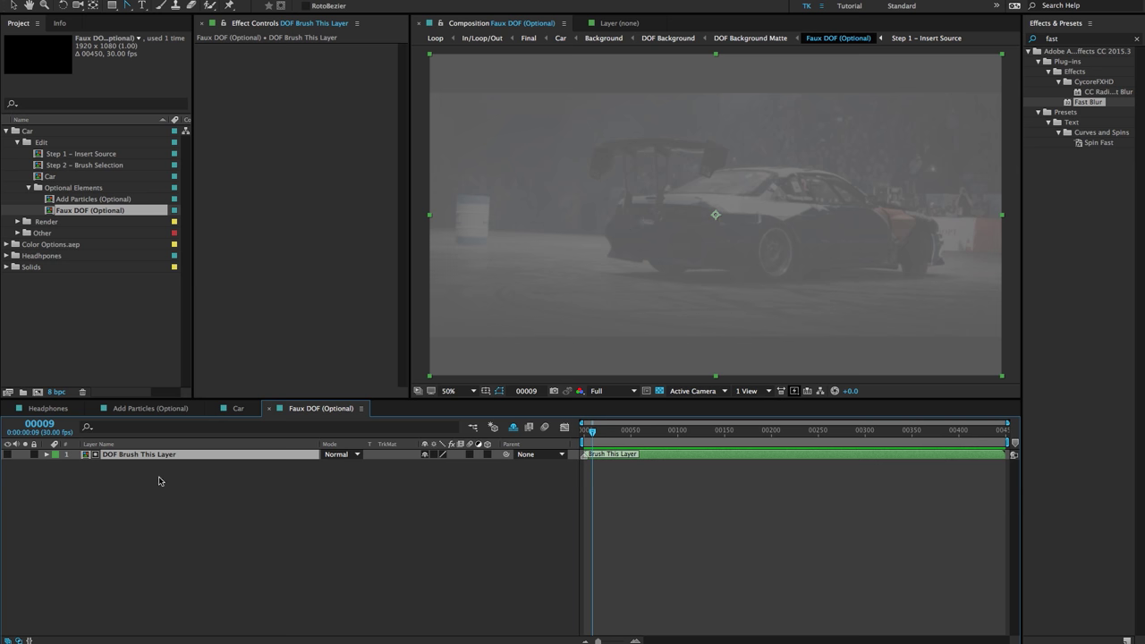
pyautogui.hotkey('ctrl', 'b')
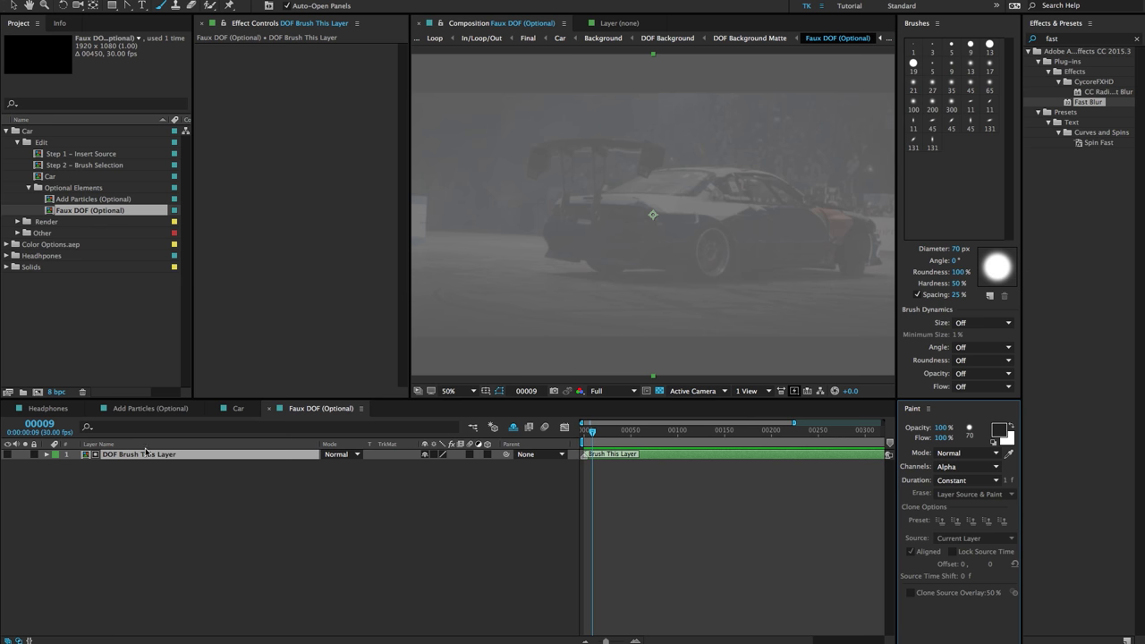
pyautogui.doubleClick(140, 456)
# Paint over the car body and rear spoiler with a 182 px soft brush to mask it for depth of field
pyautogui.moveTo(626, 187); pyautogui.dragTo(633, 191)
pyautogui.moveTo(542, 147)
pyautogui.mouseDown()
pyautogui.moveTo(645, 133)
pyautogui.moveTo(636, 145)
pyautogui.moveTo(596, 148)
pyautogui.moveTo(577, 188)
pyautogui.moveTo(576, 138)
pyautogui.moveTo(573, 213)
pyautogui.moveTo(566, 206)
pyautogui.moveTo(609, 222)
pyautogui.moveTo(853, 214)
pyautogui.moveTo(736, 170)
pyautogui.moveTo(623, 165)
pyautogui.moveTo(610, 184)
pyautogui.moveTo(748, 204)
pyautogui.moveTo(718, 235)
pyautogui.moveTo(799, 220)
pyautogui.moveTo(727, 155)
pyautogui.mouseUp()
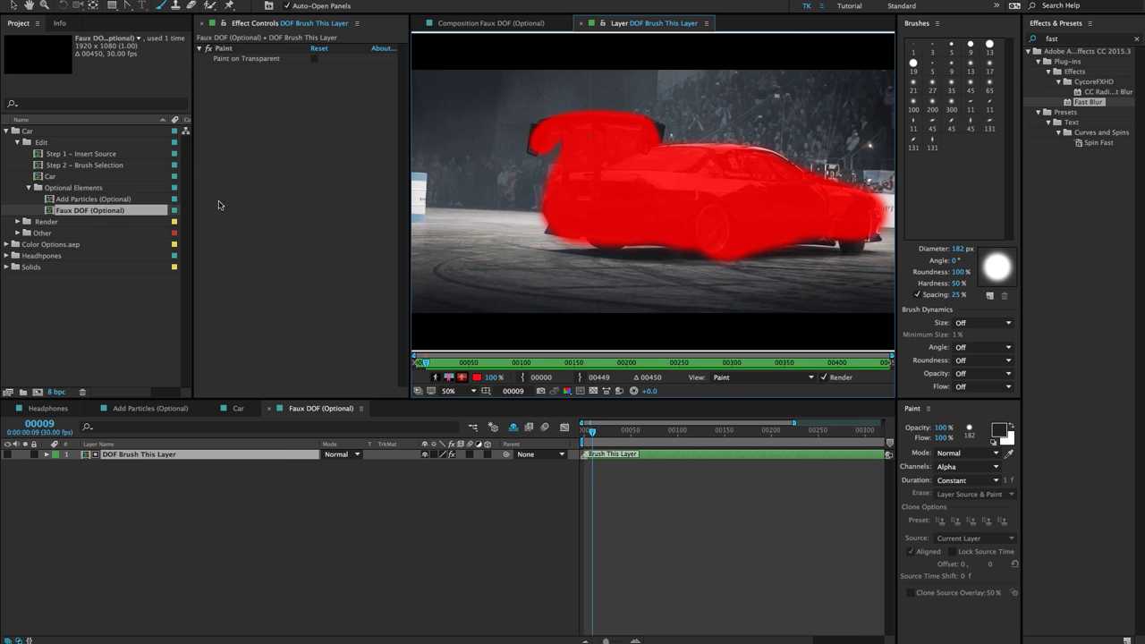
pyautogui.click(137, 259)
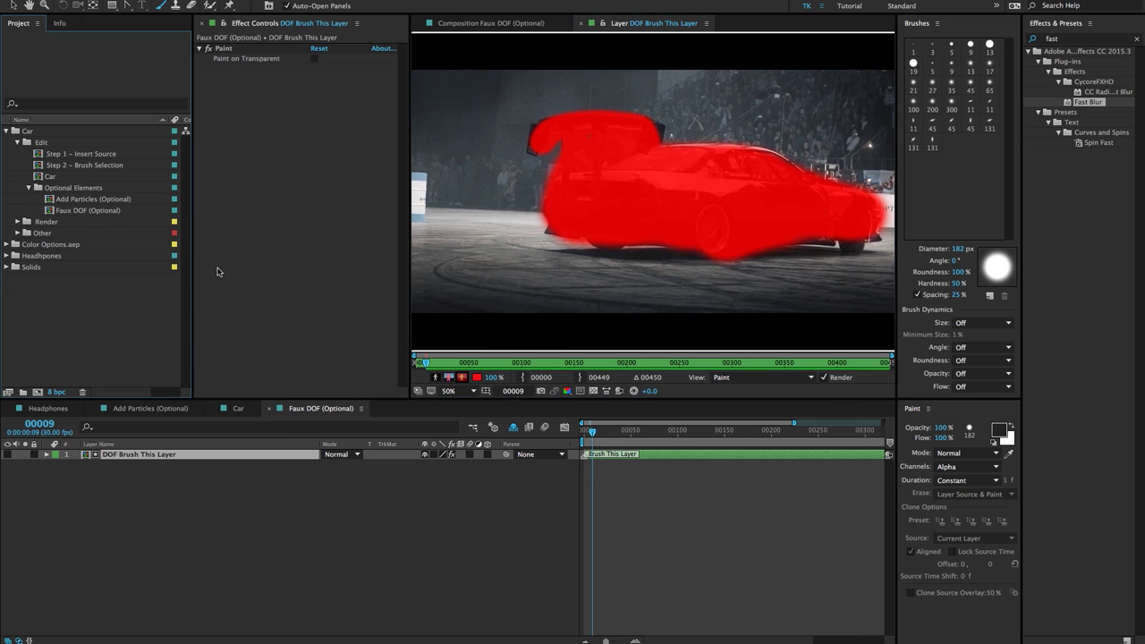
# Return to the Car composition and close the Brushes and Paint panels
pyautogui.click(237, 408)
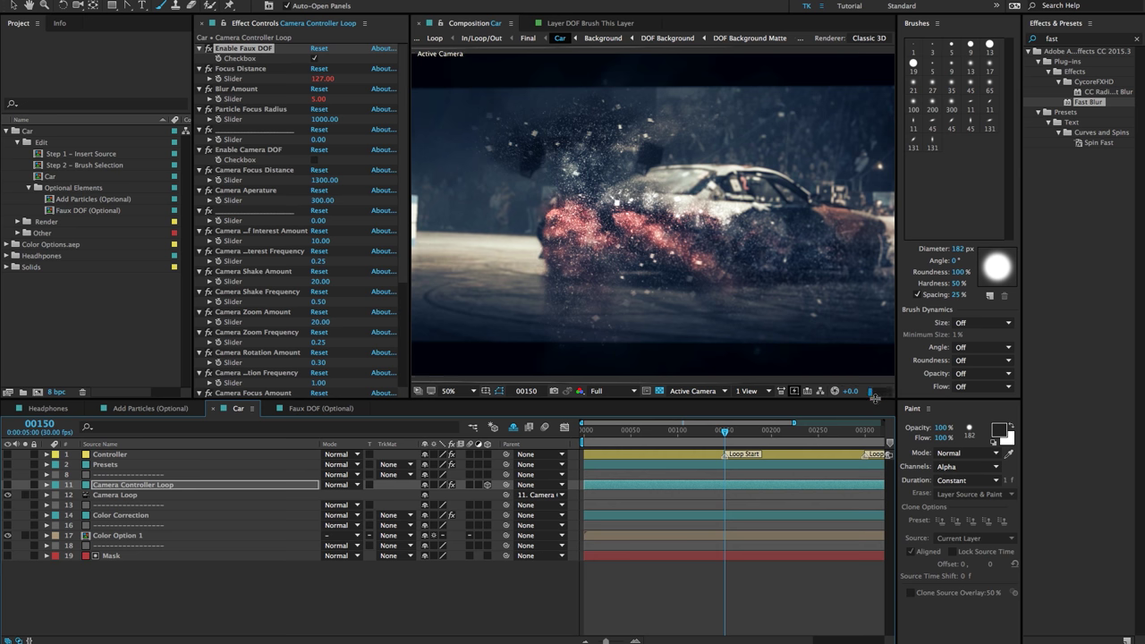
pyautogui.click(938, 22)
pyautogui.press('Escape')
pyautogui.click(927, 408)
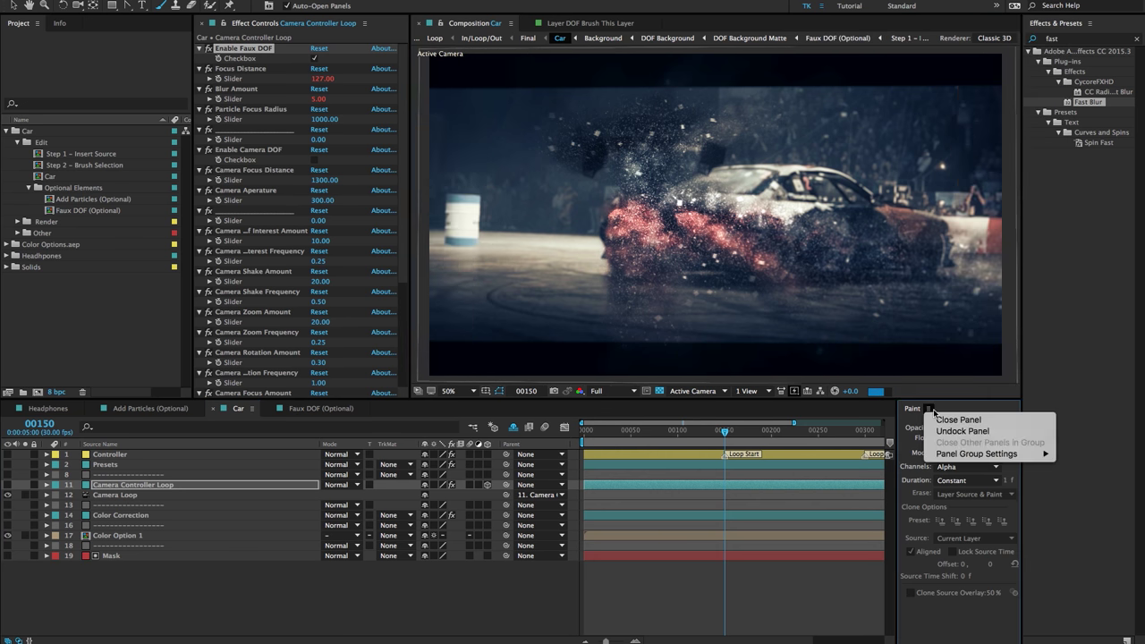
pyautogui.click(948, 418)
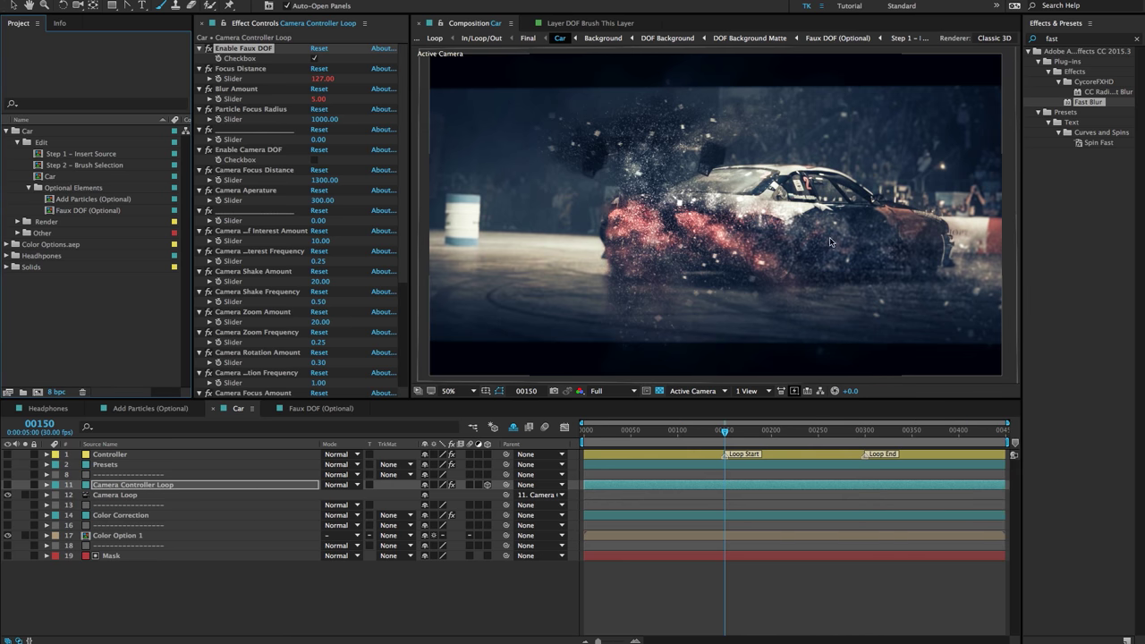
# Switch Enable Faux DOF off and back on to compare the car image with and without blur
pyautogui.click(313, 58)
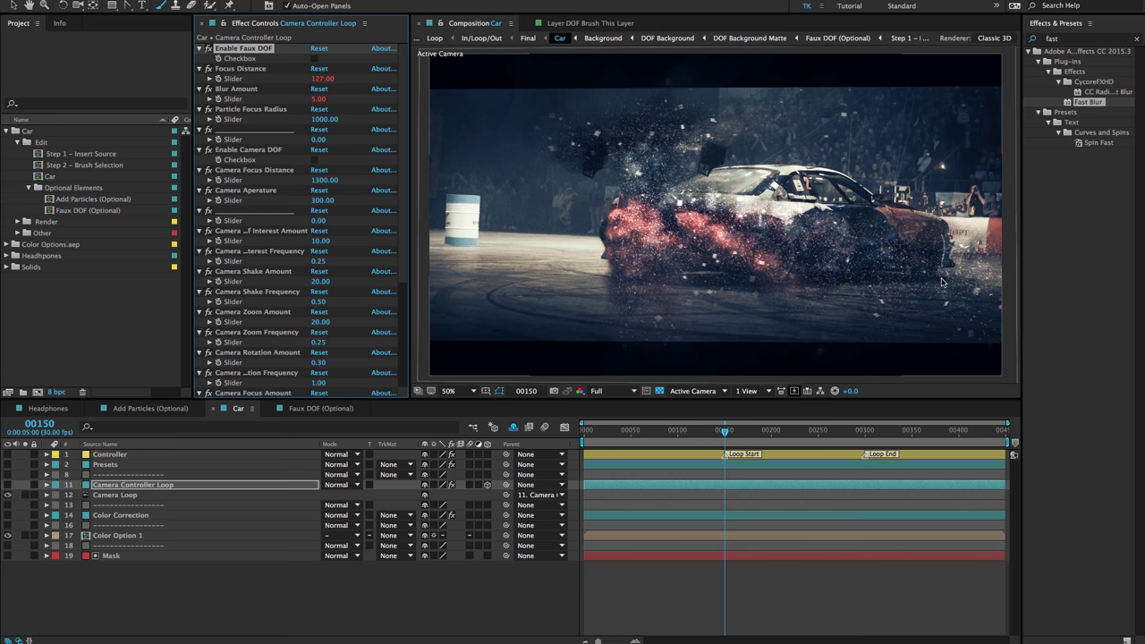
pyautogui.click(314, 58)
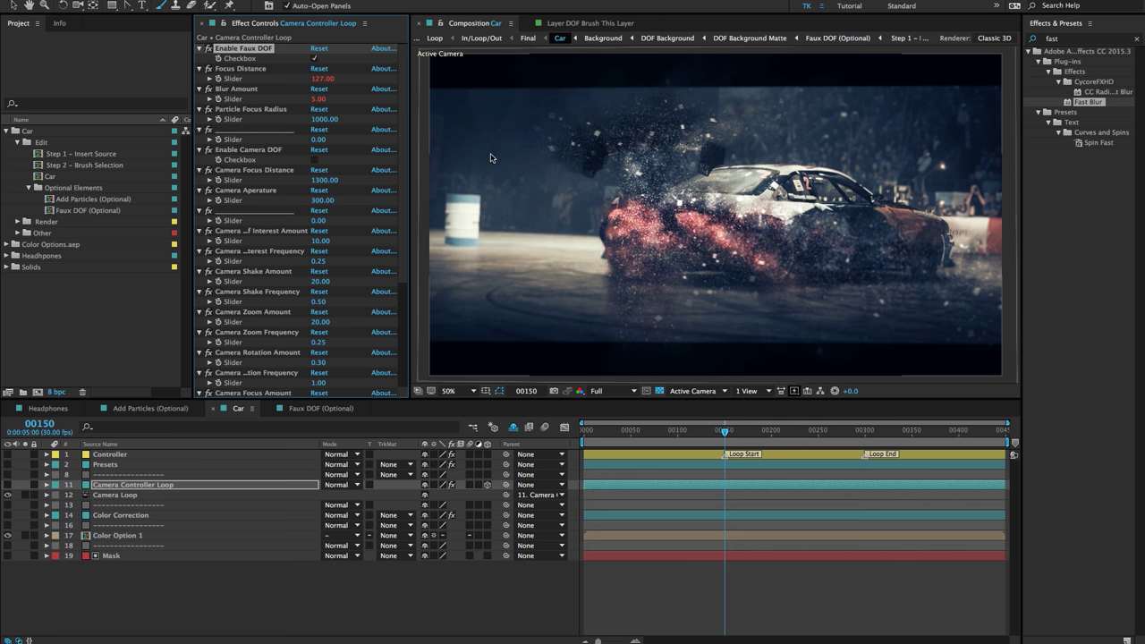
# Try Focus Distance values of 0, 127 and 255 on Camera Controller Loop to compare the areas in focus
pyautogui.click(270, 70)
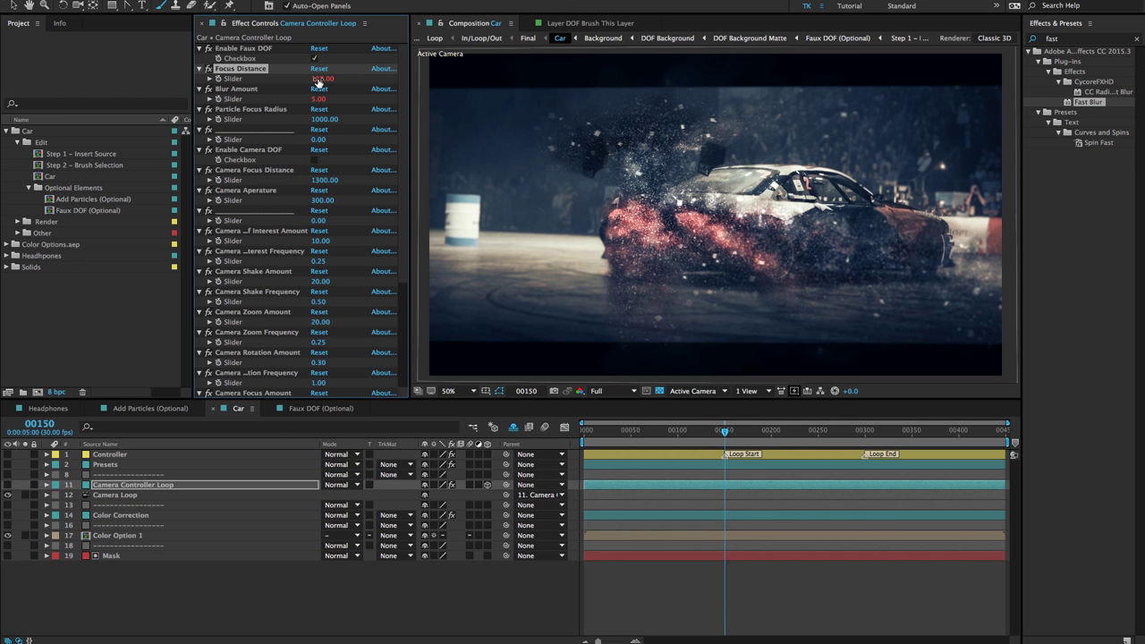
pyautogui.moveTo(318, 80); pyautogui.dragTo(354, 89)
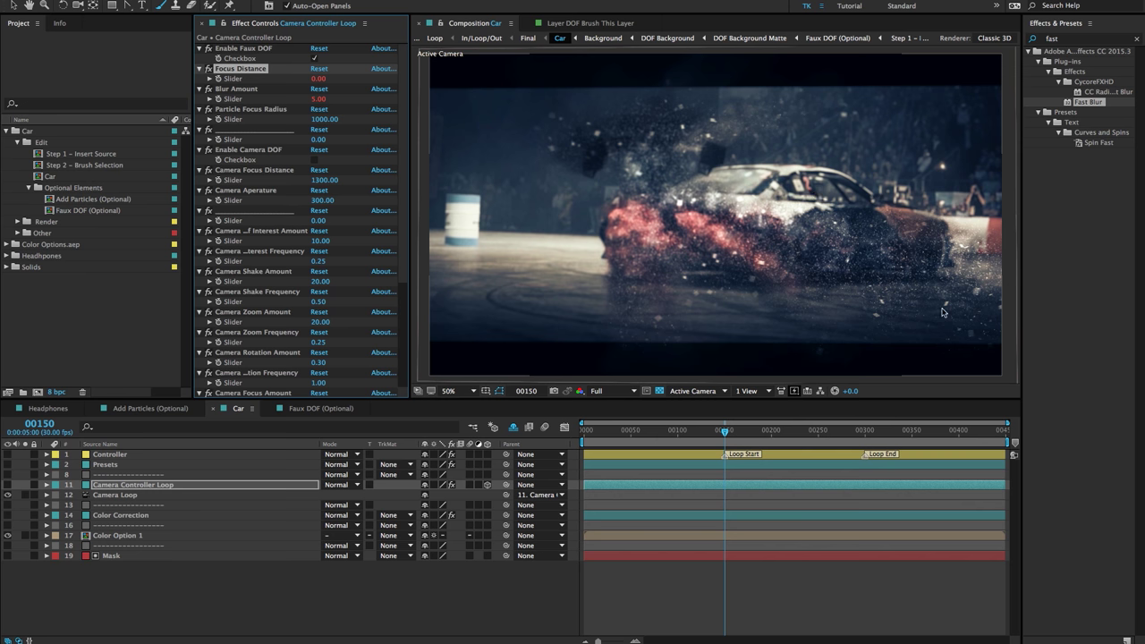
pyautogui.click(318, 79)
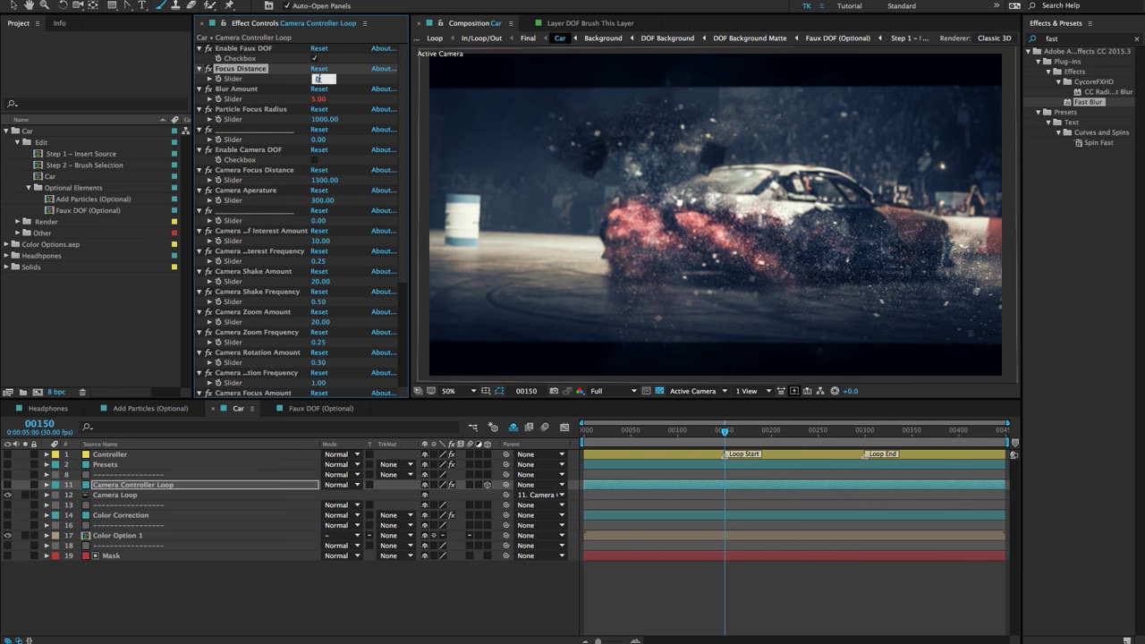
pyautogui.press('Return')
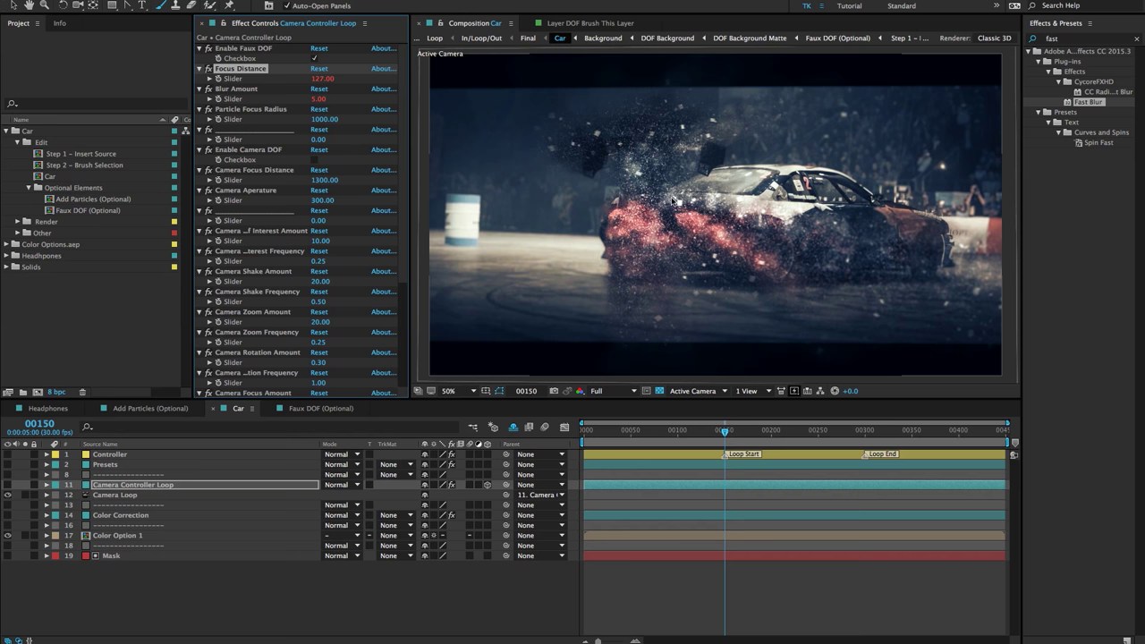
pyautogui.click(326, 79)
pyautogui.write('255')
pyautogui.press('Return')
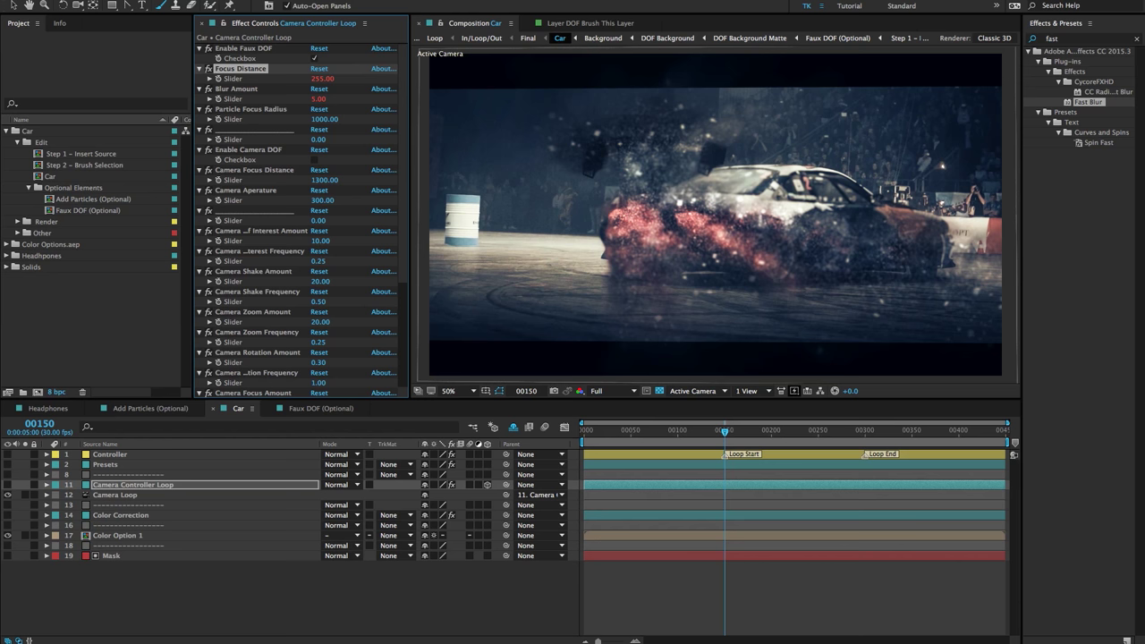
# Keyframe Focus Distance on Camera Controller Loop at 0 on frame 150 and 255 on frame 196, revealing the keyframes
pyautogui.click(330, 79)
pyautogui.write('0')
pyautogui.press('Return')
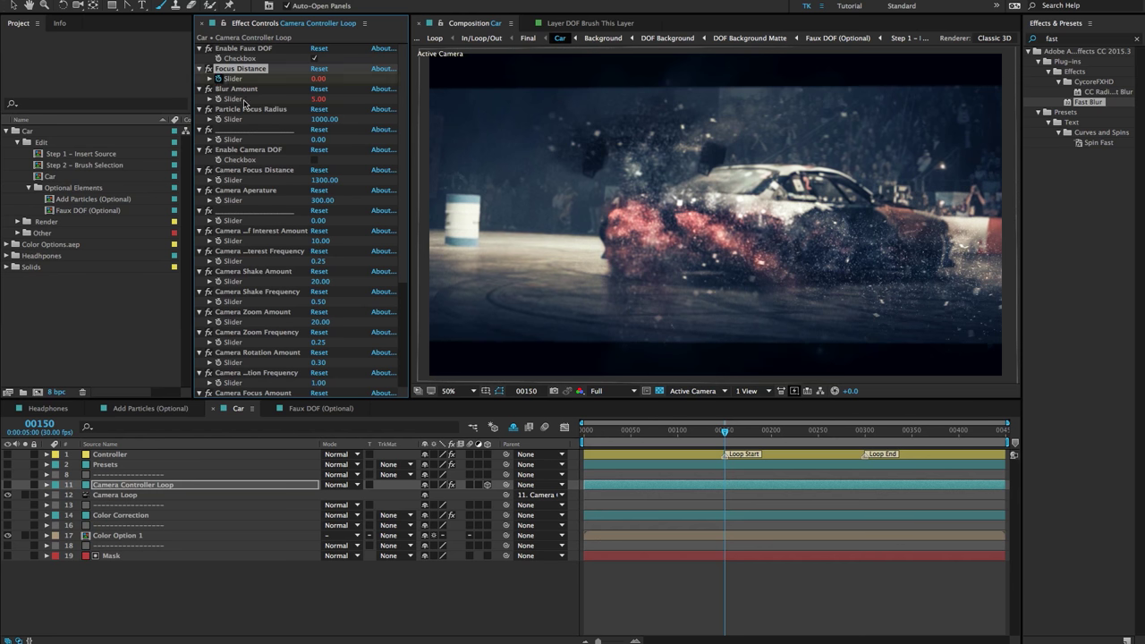
pyautogui.moveTo(754, 437); pyautogui.dragTo(766, 438)
pyautogui.click(320, 79)
pyautogui.write('255')
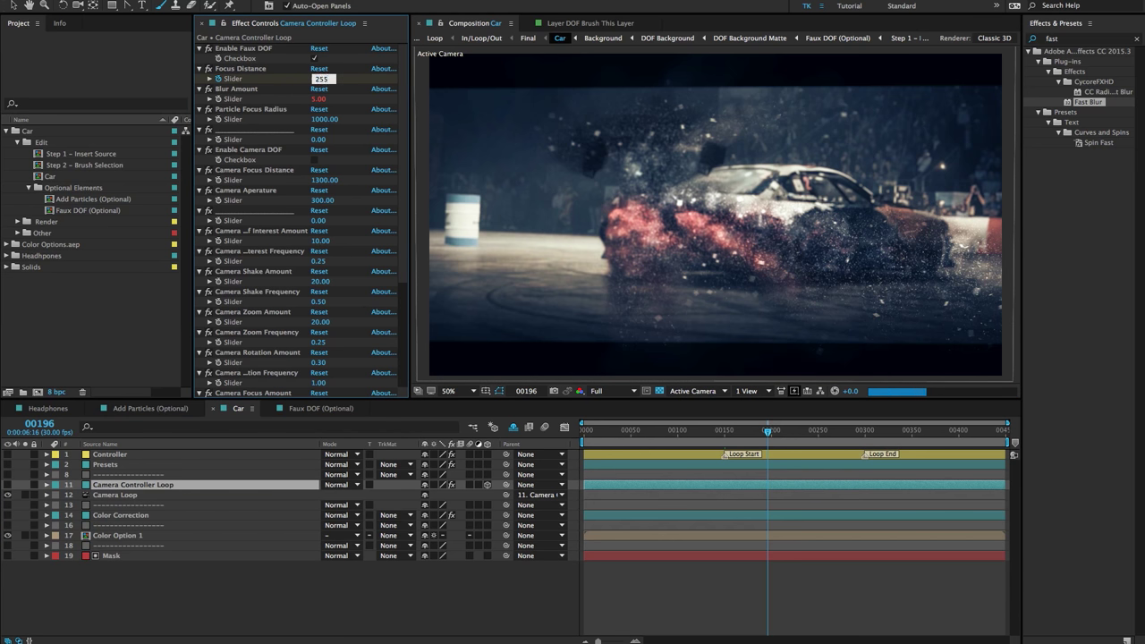
pyautogui.press('Return')
pyautogui.press('u')
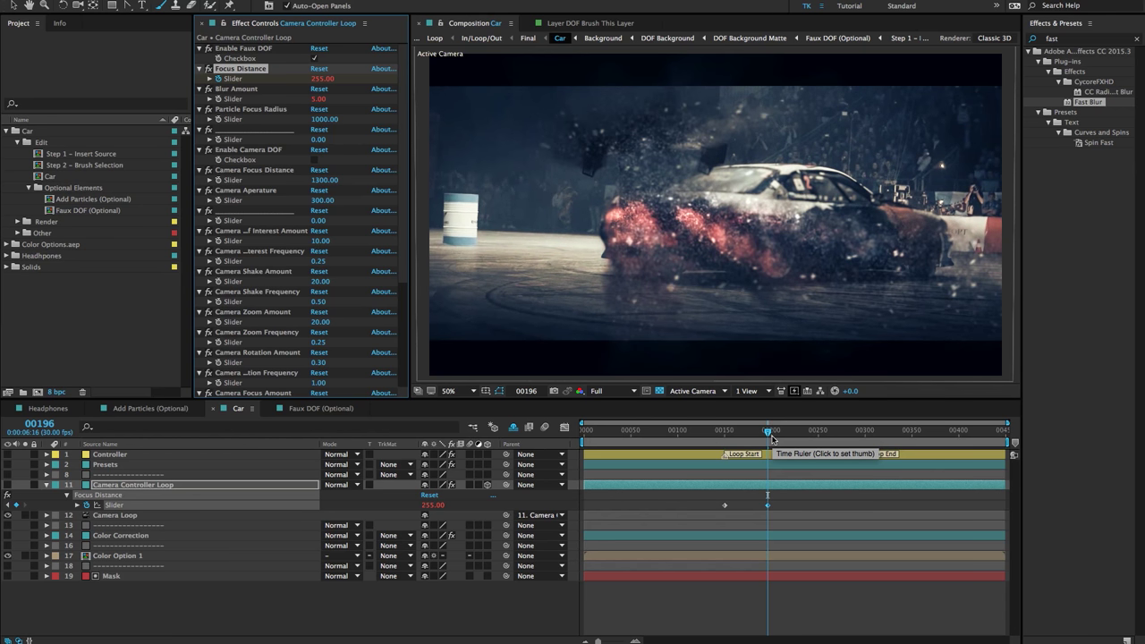
# Close the Faux DOF (Optional) composition and collapse the Car folder in the project
pyautogui.click(305, 411)
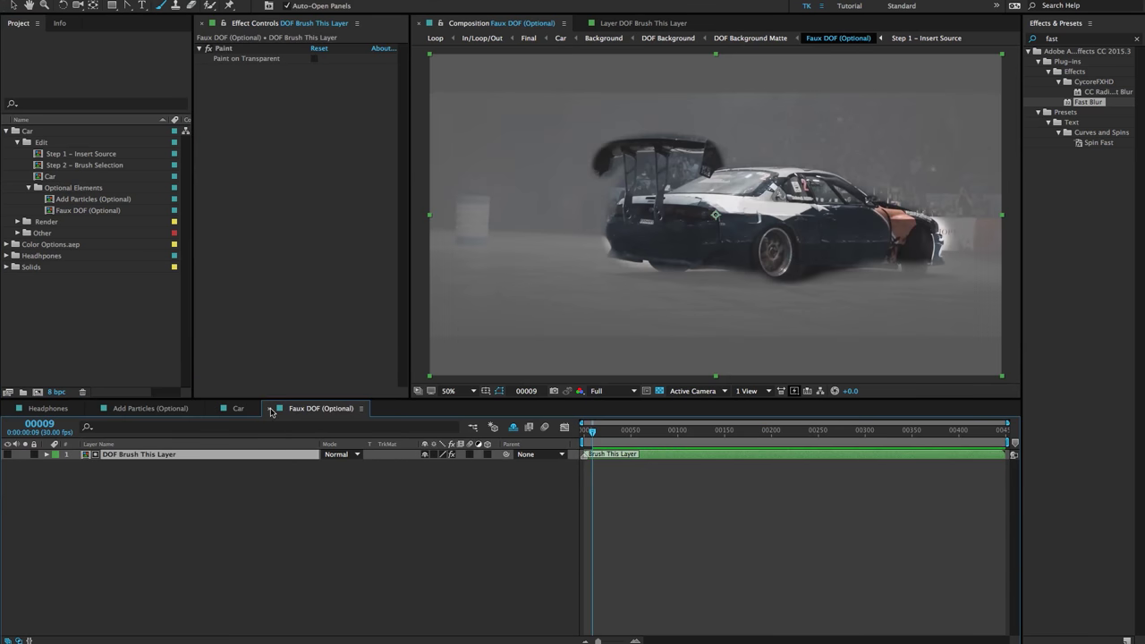
pyautogui.click(271, 409)
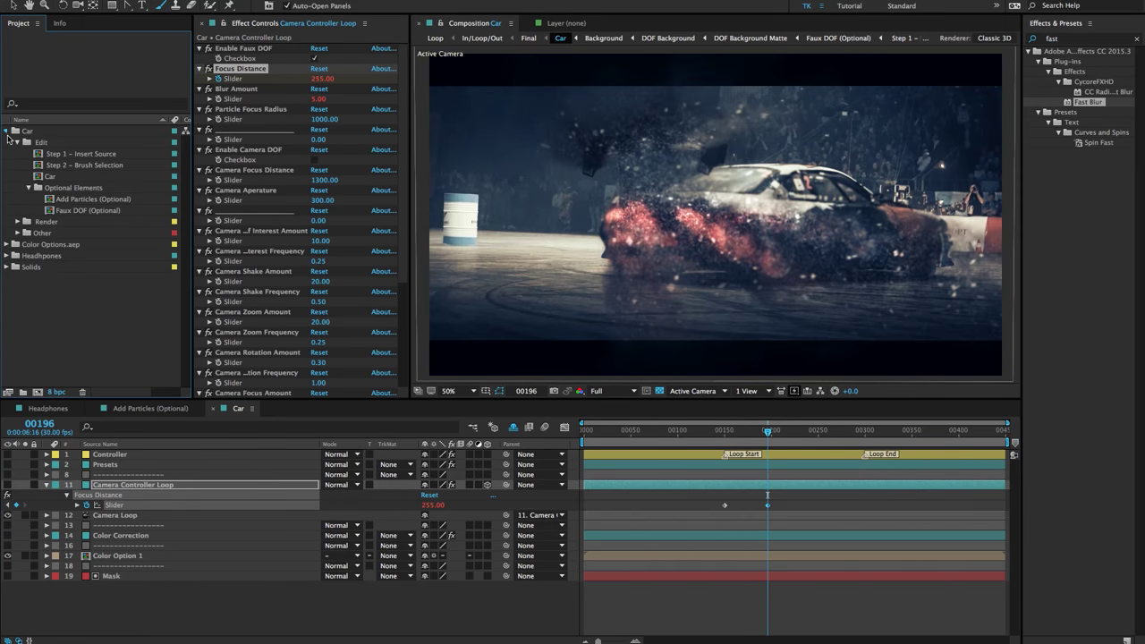
pyautogui.click(6, 131)
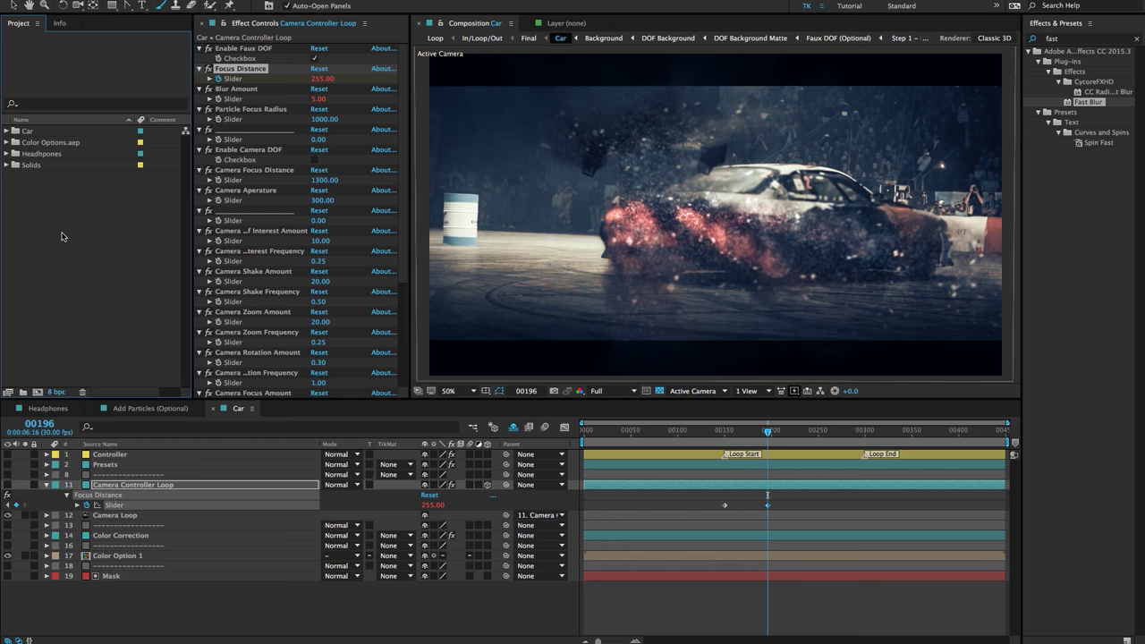
# Import Time Remap Settings.aep from the Sandstorm Motion Kit's Time Remap Settings folder and open its Time Remaps composition
pyautogui.doubleClick(61, 236)
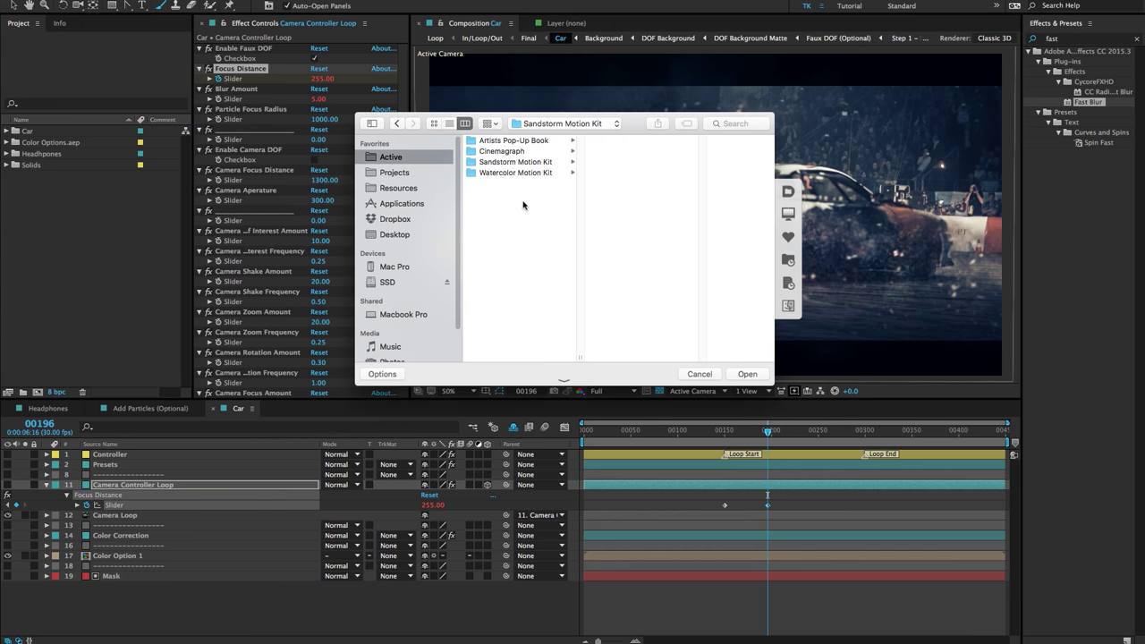
pyautogui.click(530, 165)
pyautogui.click(612, 140)
pyautogui.click(699, 161)
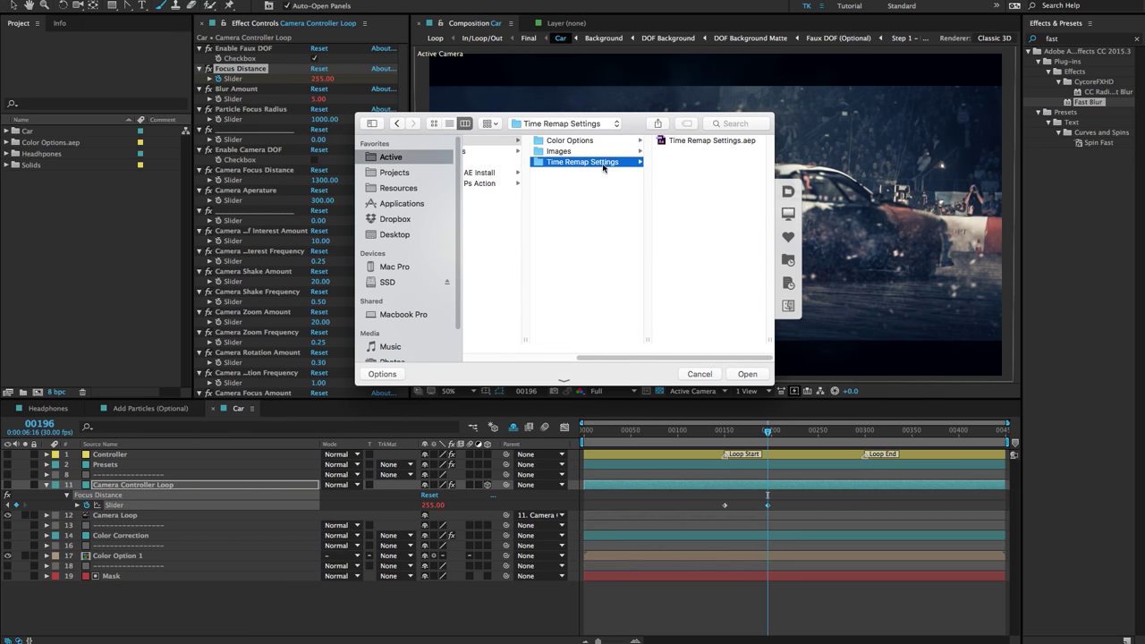
pyautogui.click(680, 143)
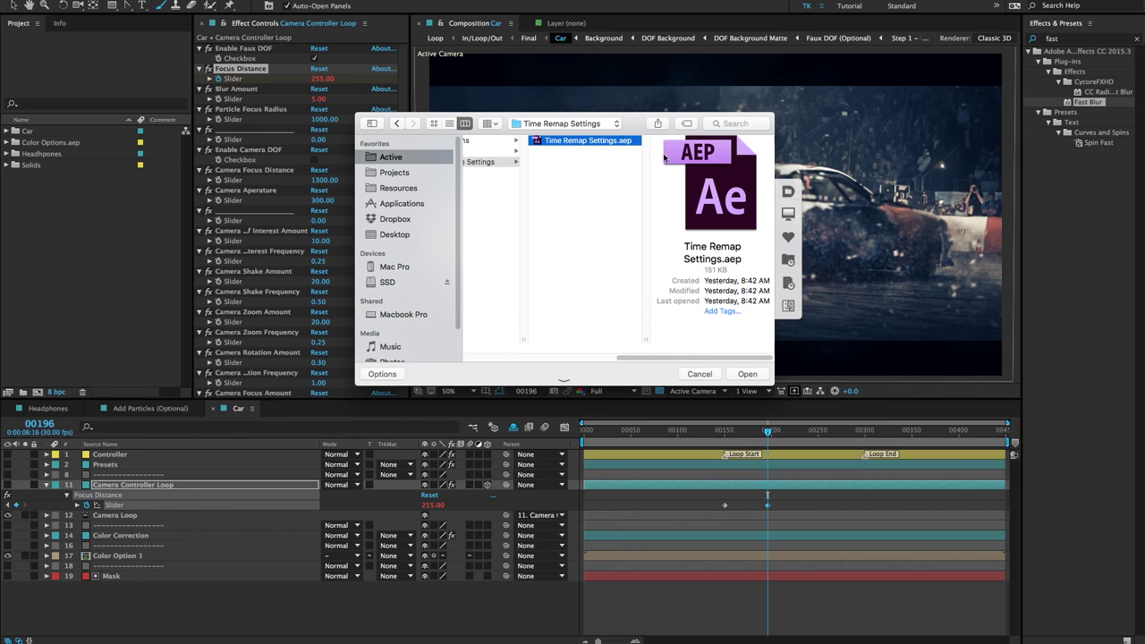
pyautogui.click(757, 375)
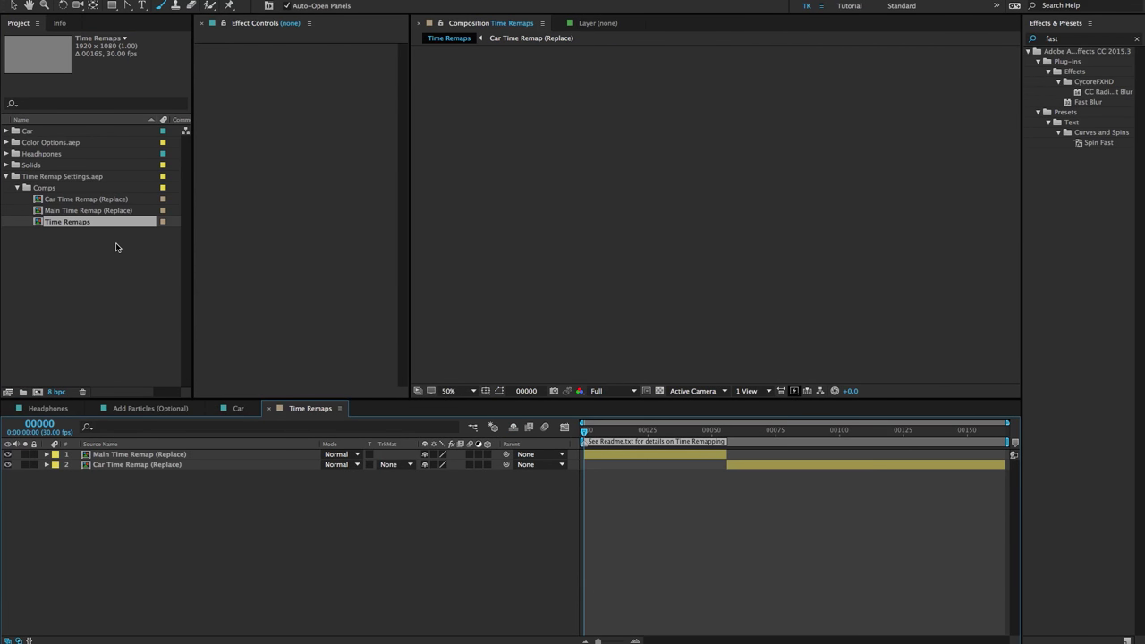
# Replace the Main Time Remap (Replace) layer with the Headphones In/Loop/Out composition and reveal its Time Remap keyframes
pyautogui.click(170, 456)
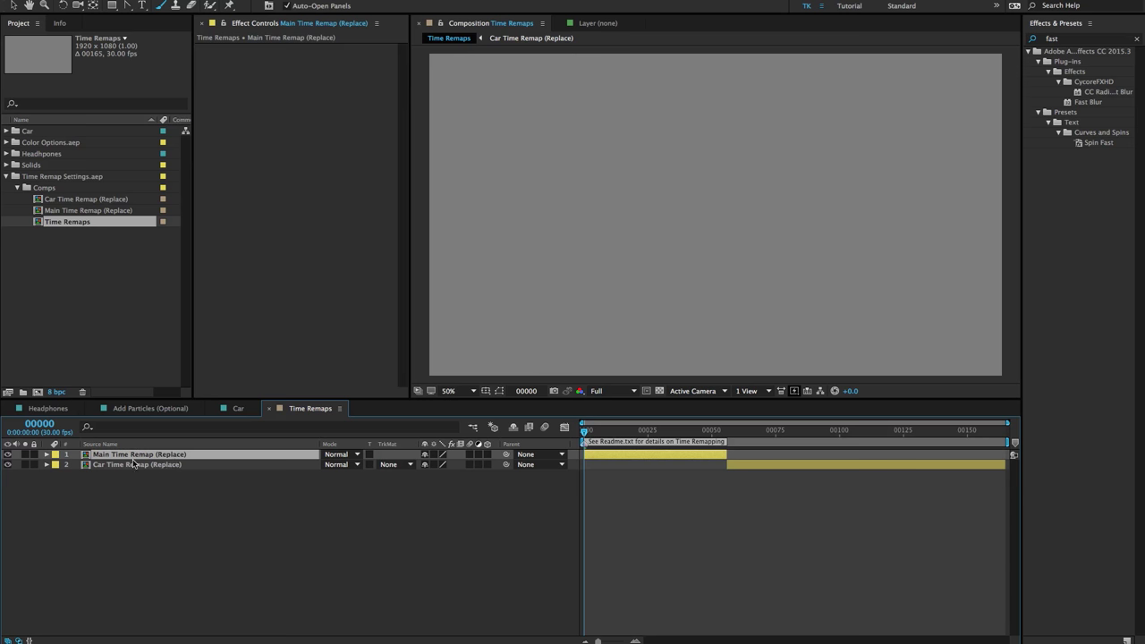
pyautogui.click(185, 464)
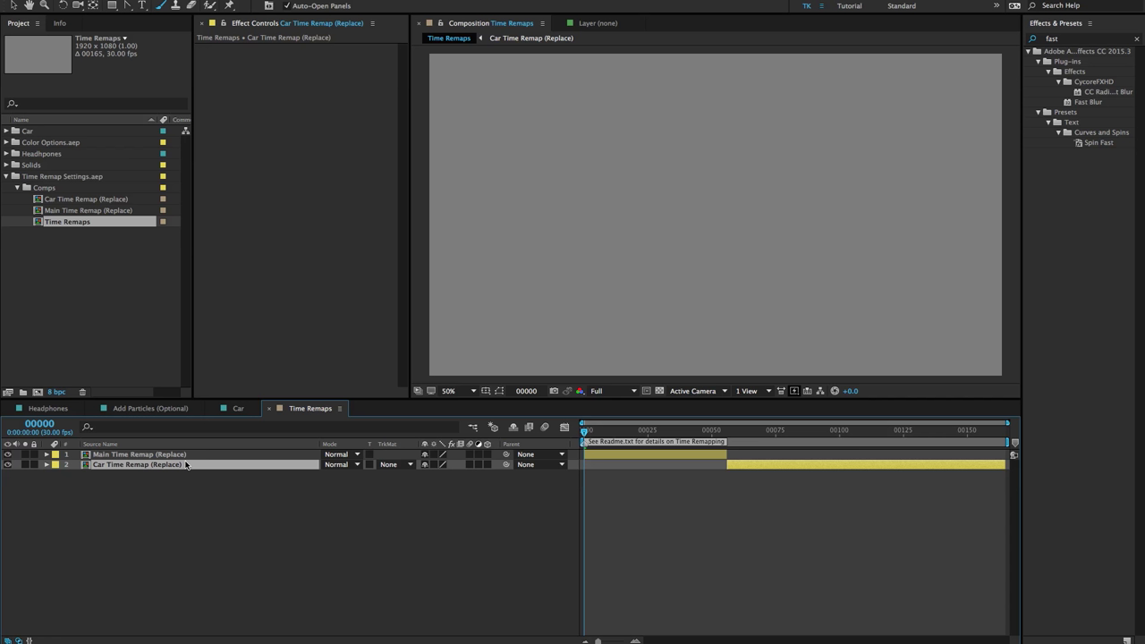
pyautogui.click(179, 455)
pyautogui.click(70, 159)
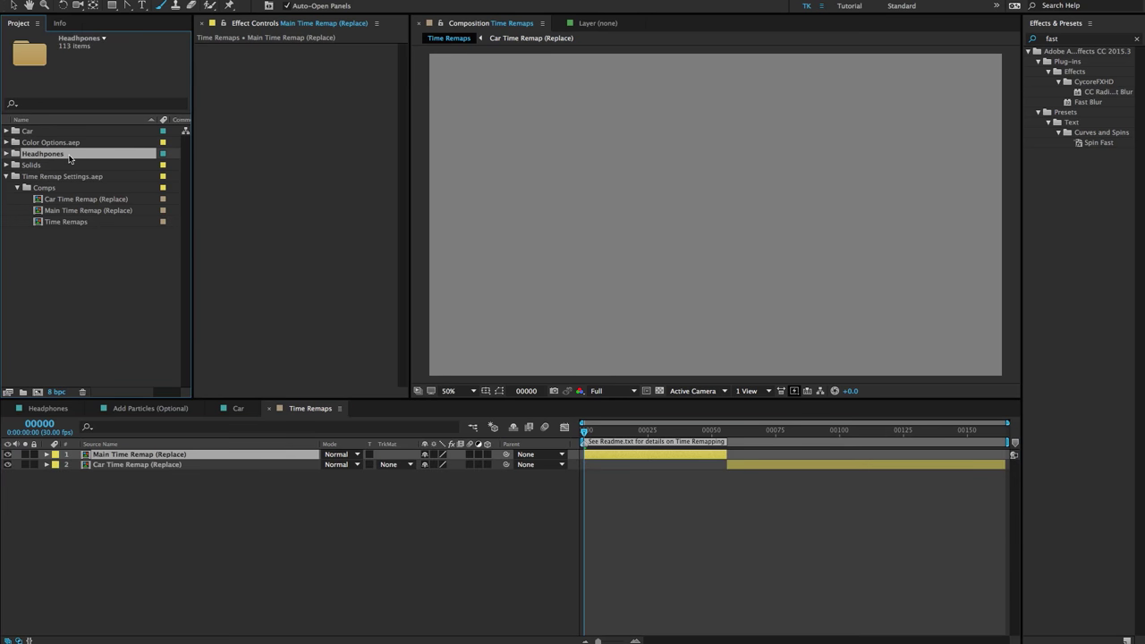
pyautogui.click(6, 154)
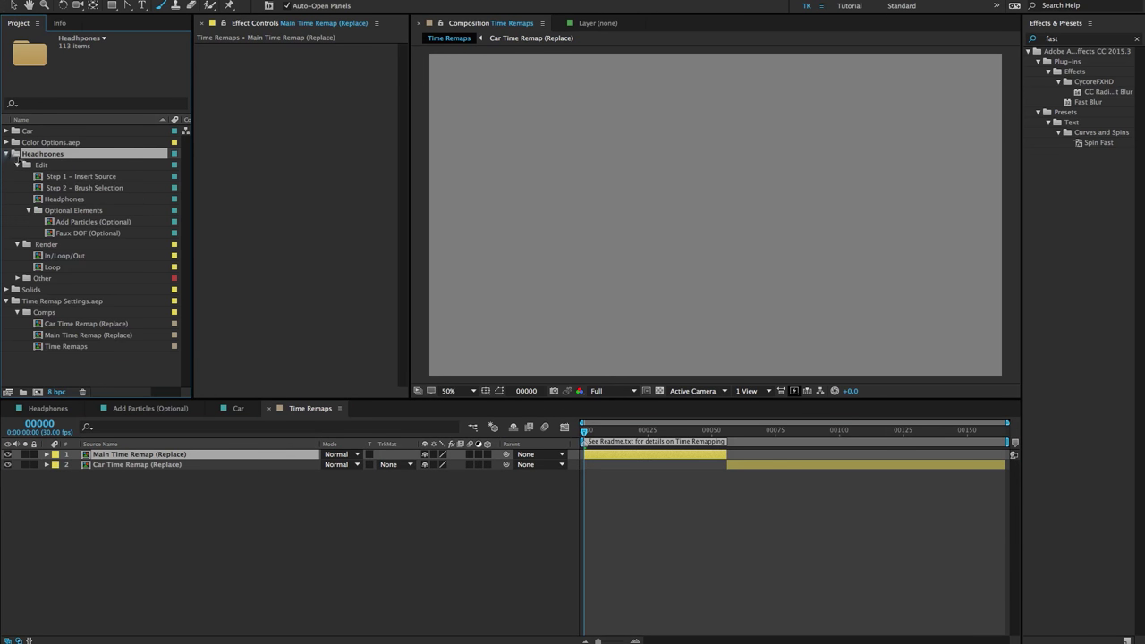
pyautogui.click(29, 210)
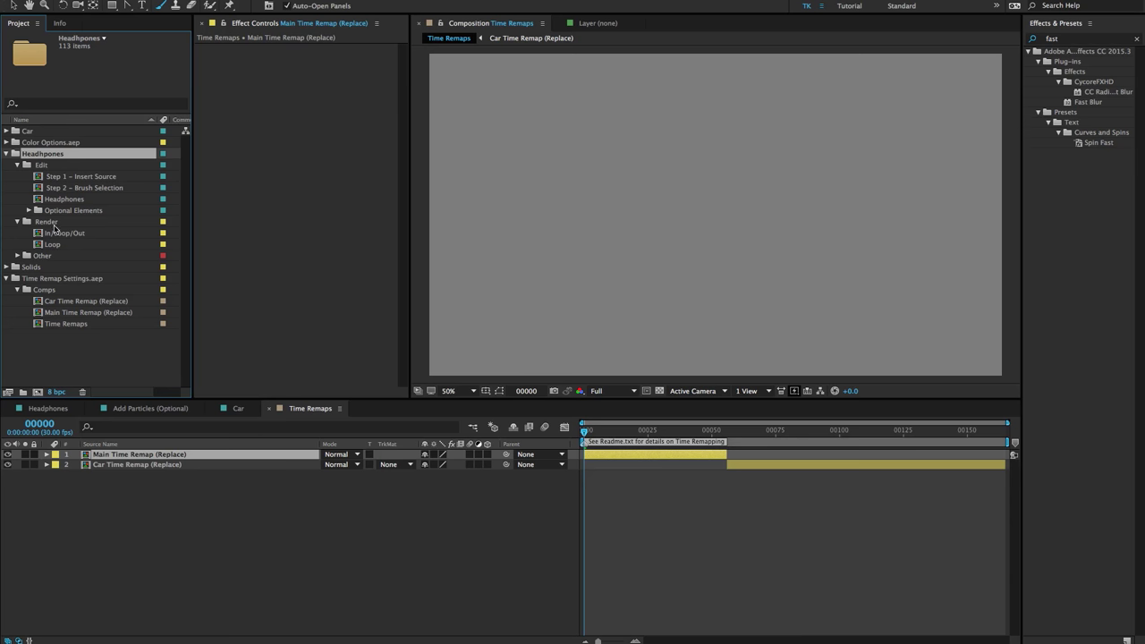
pyautogui.click(57, 233)
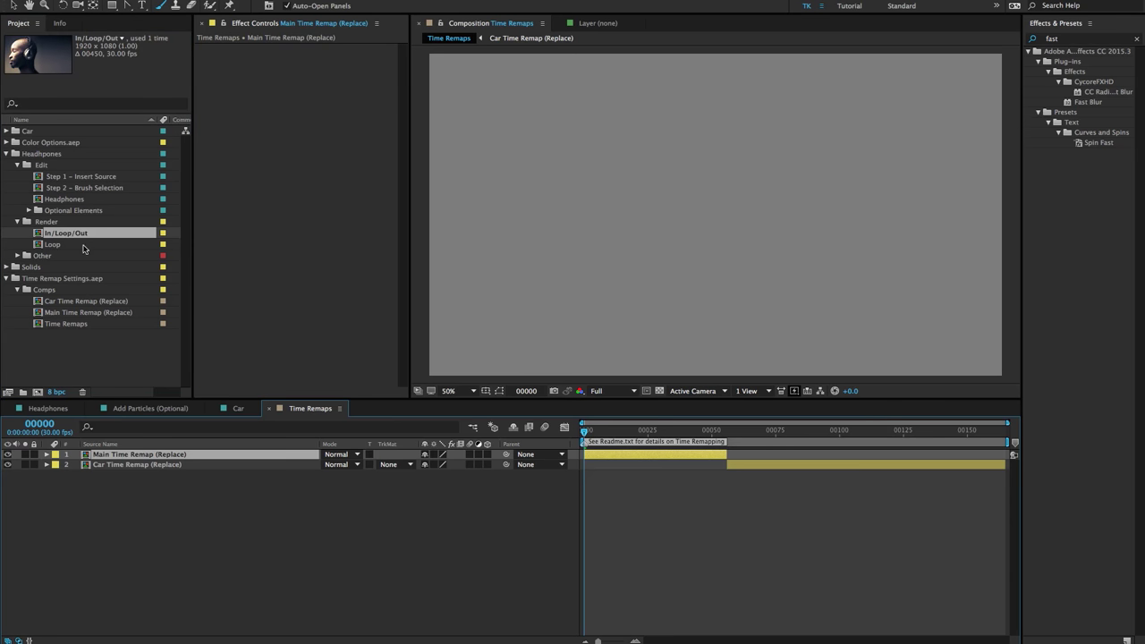
pyautogui.click(80, 237)
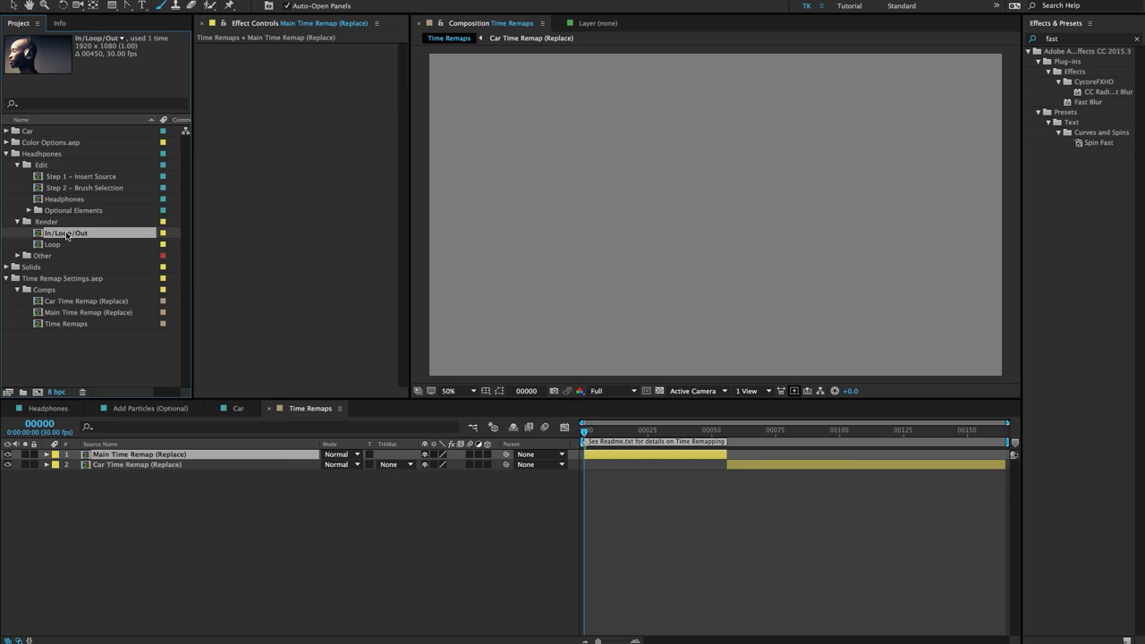
pyautogui.moveTo(65, 236); pyautogui.dragTo(118, 456)
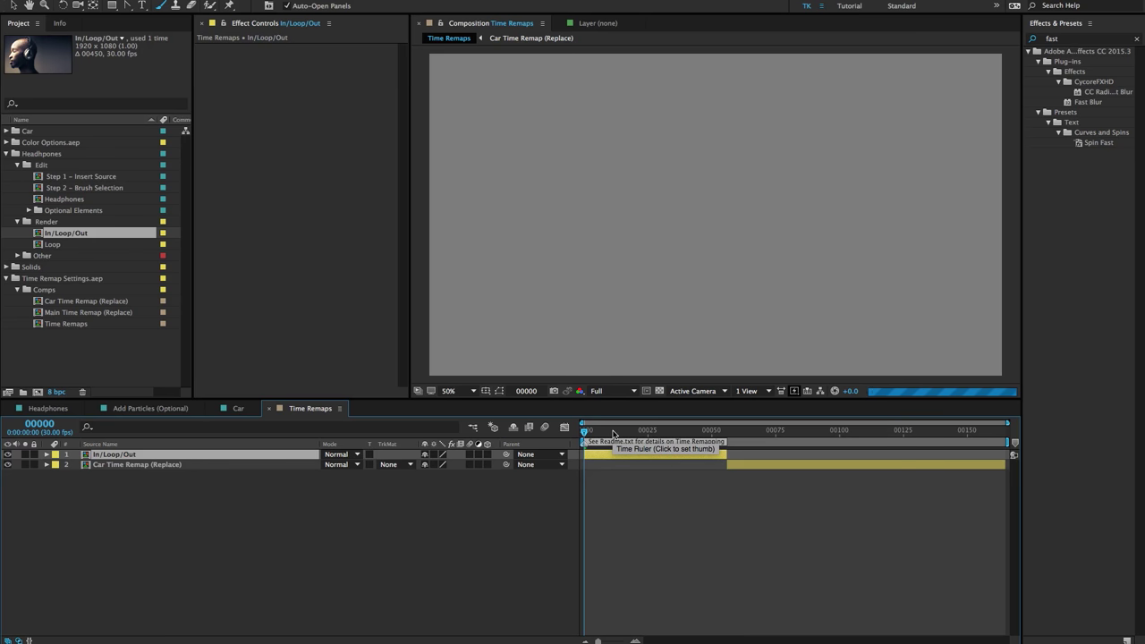
pyautogui.hotkey('ctrl', 'alt', 't')
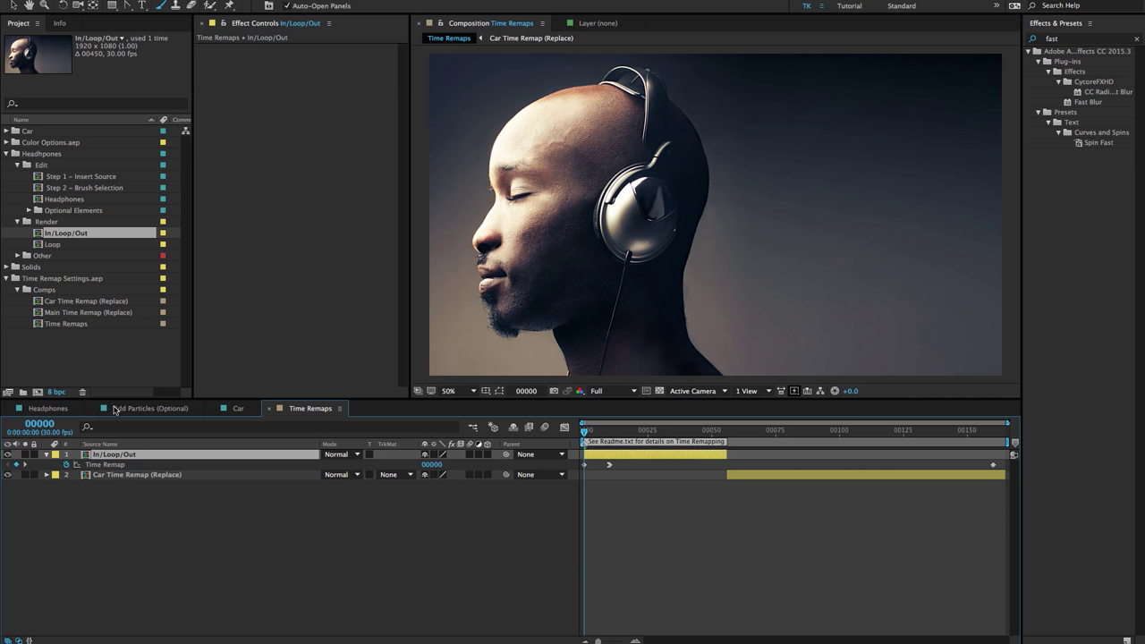
# Review the camera motion sliders on Camera Controller Loop in the Headphones composition, from Interest Amount to Focus Frequency
pyautogui.doubleClick(64, 199)
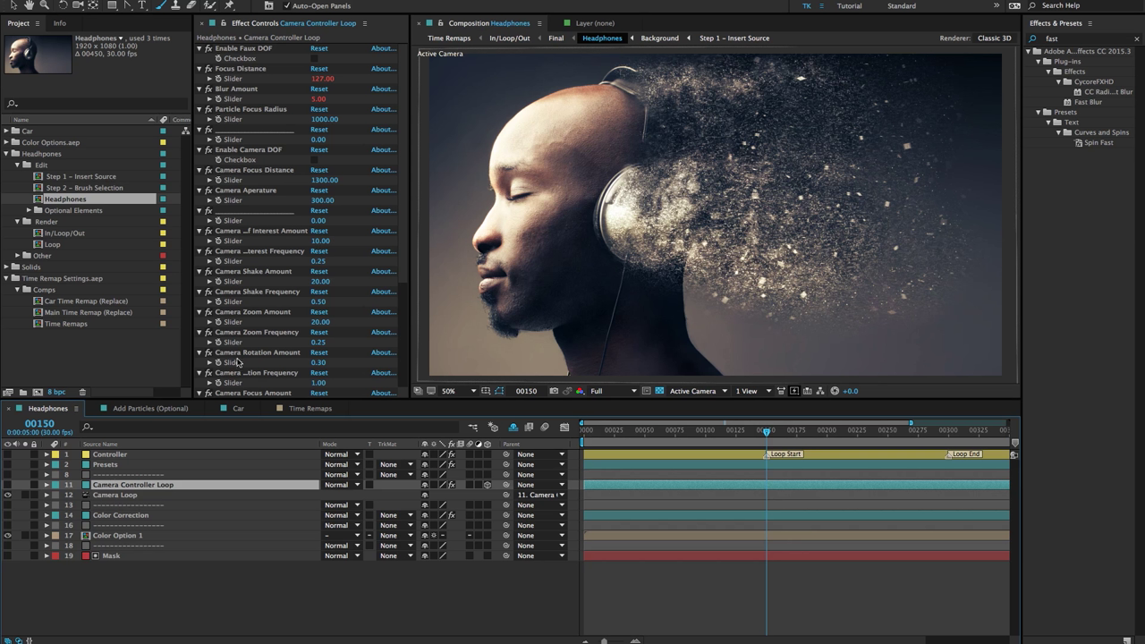
pyautogui.click(248, 149)
pyautogui.scroll(-2, 304, 254)
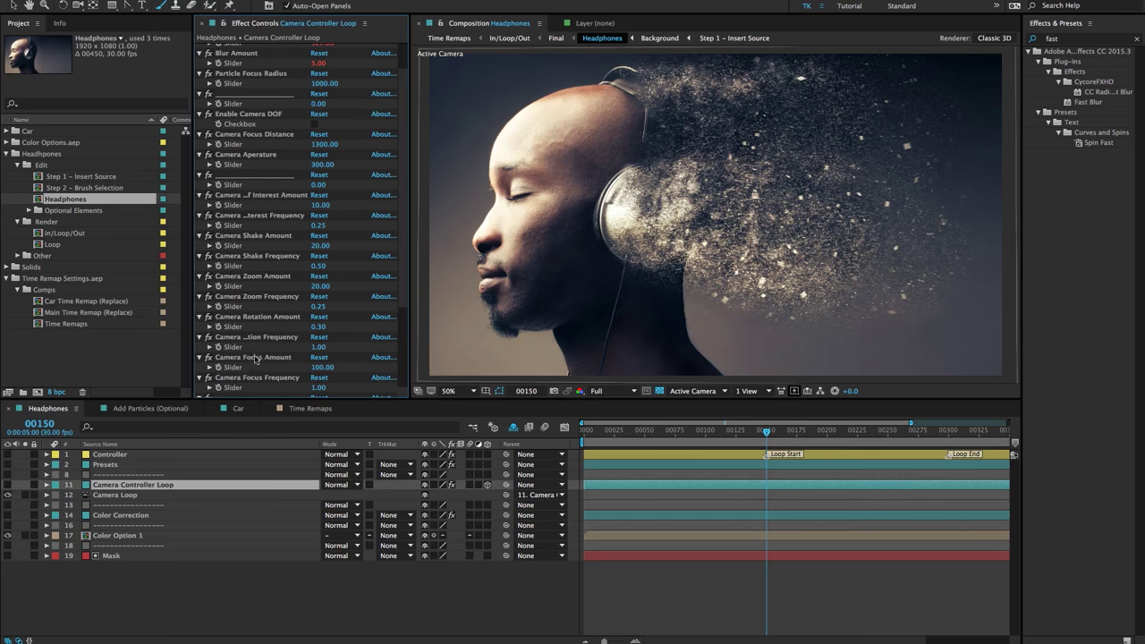
pyautogui.click(258, 195)
pyautogui.keyDown('shift'); pyautogui.click(267, 379); pyautogui.keyUp('shift')
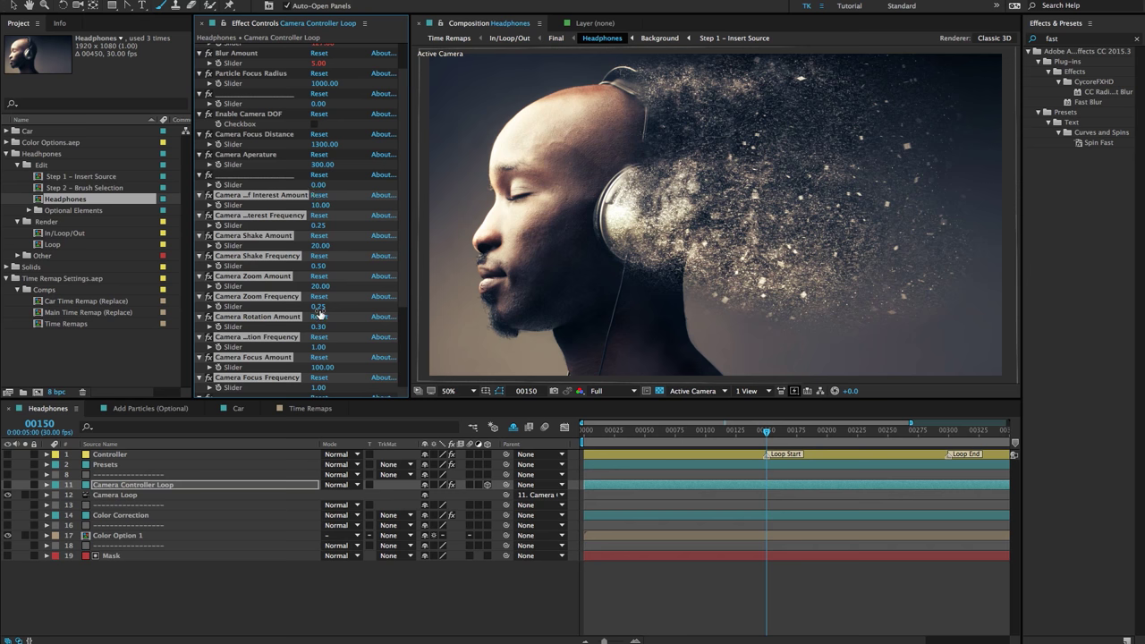
pyautogui.scroll(-2, 283, 358)
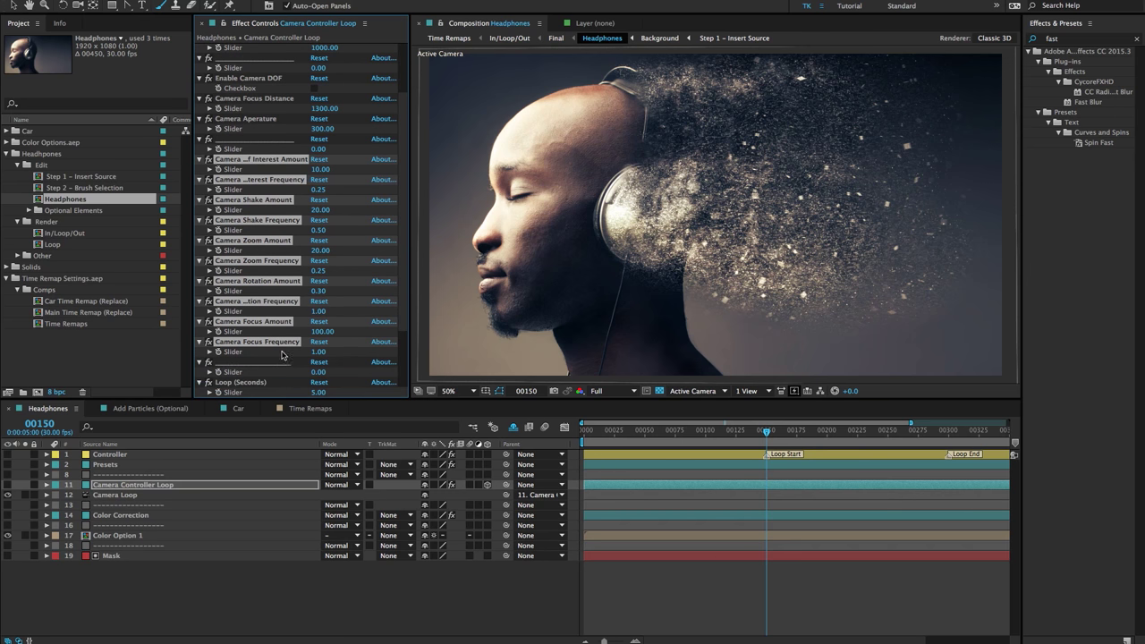
pyautogui.click(300, 602)
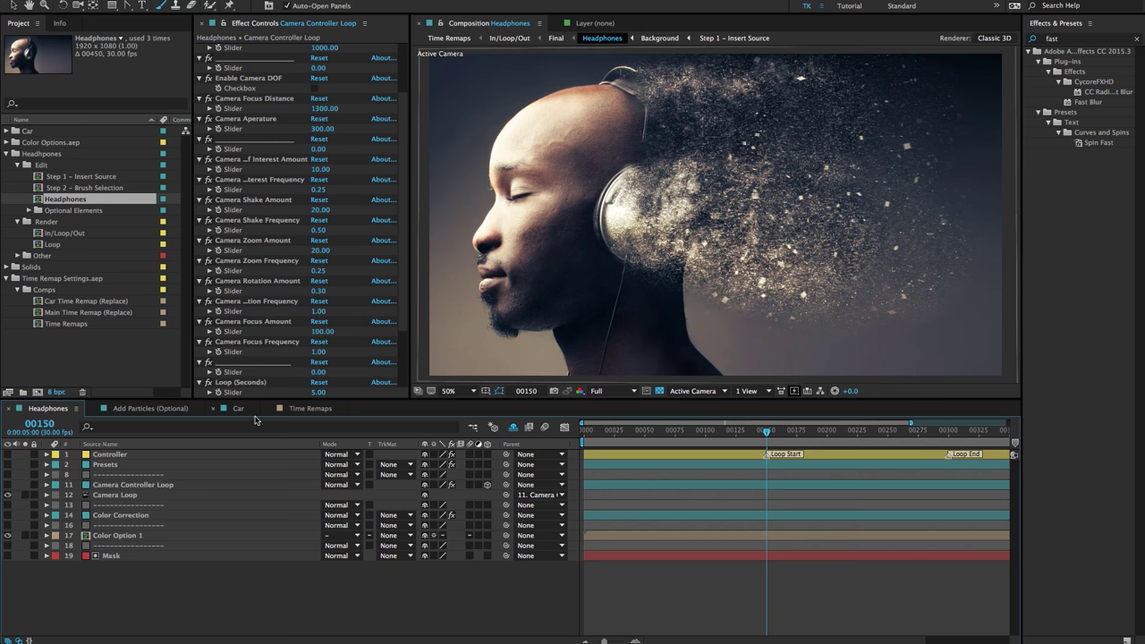
# Return to the Time Remaps composition and collapse the In/Loop/Out layer's properties
pyautogui.click(311, 408)
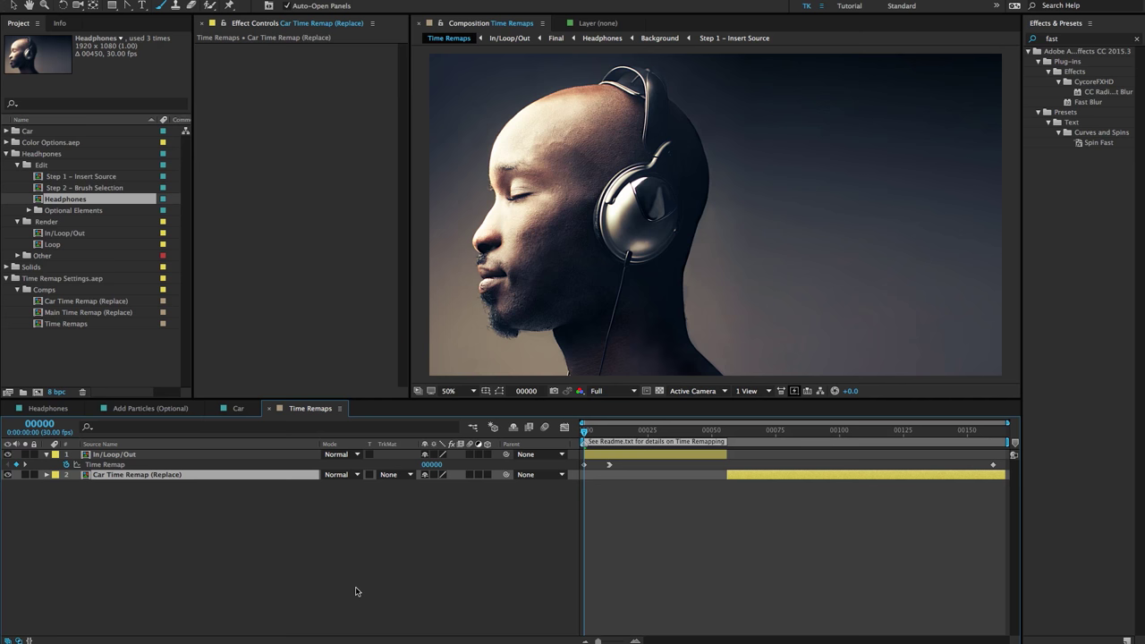
pyautogui.click(298, 409)
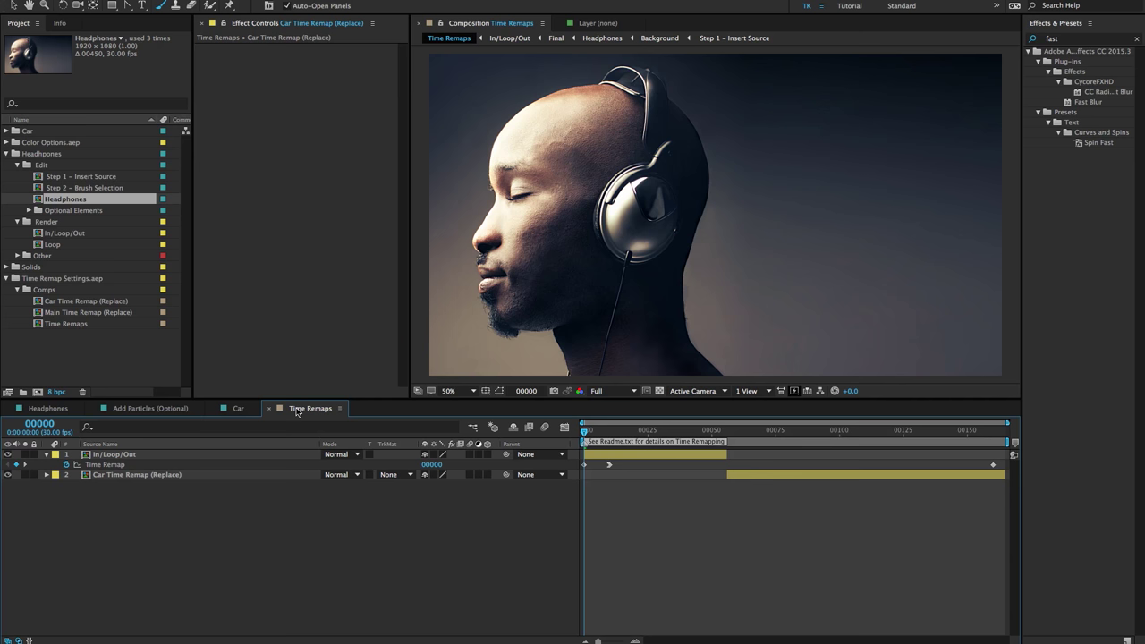
pyautogui.click(105, 457)
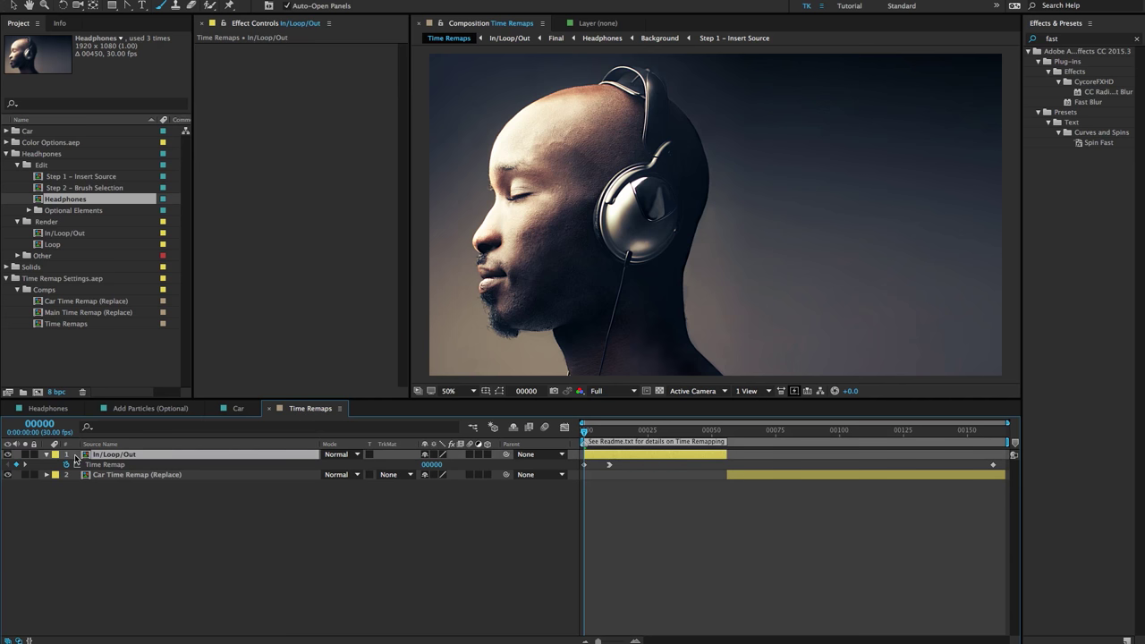
pyautogui.click(46, 455)
pyautogui.click(225, 546)
pyautogui.click(102, 359)
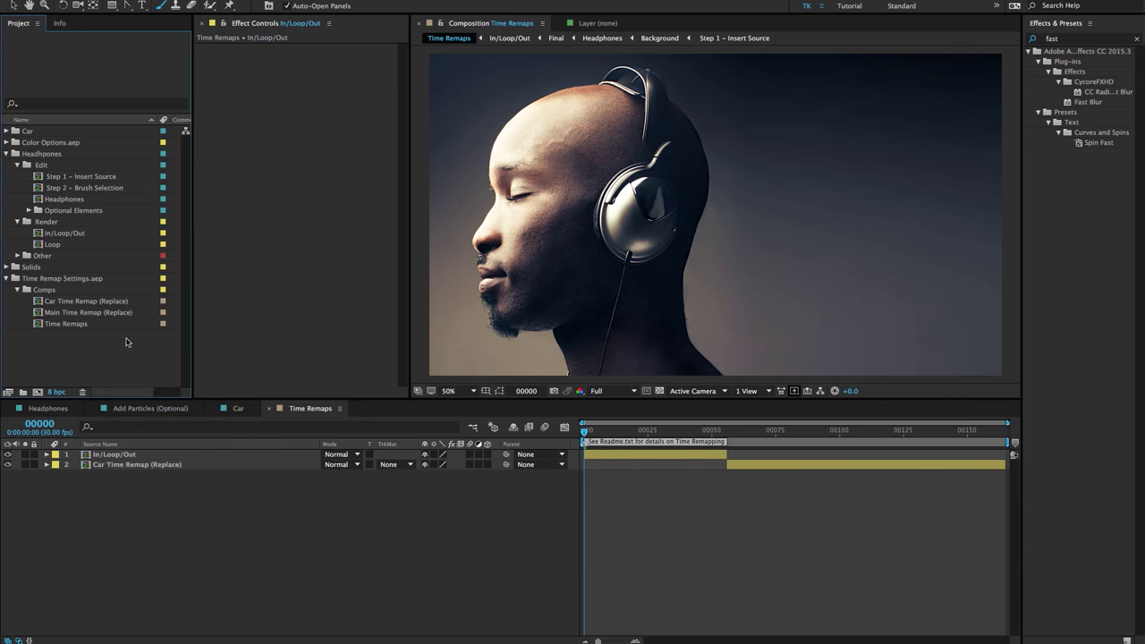
# Show the shy layers in the Headphones composition and switch the active camera from Camera Loop to Camera
pyautogui.click(48, 409)
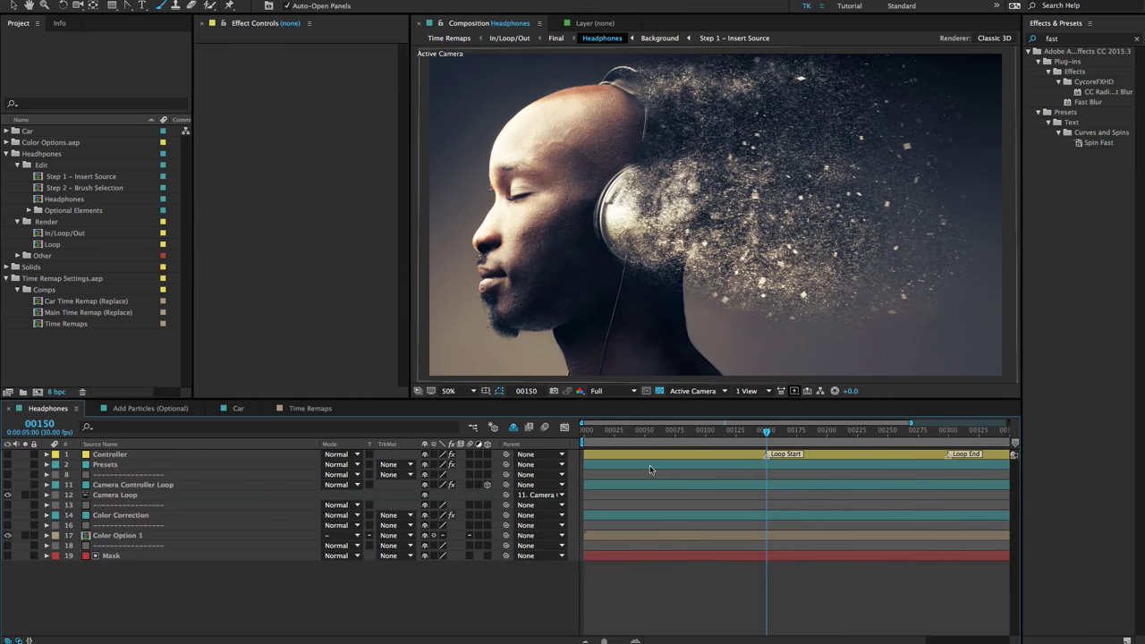
pyautogui.click(513, 426)
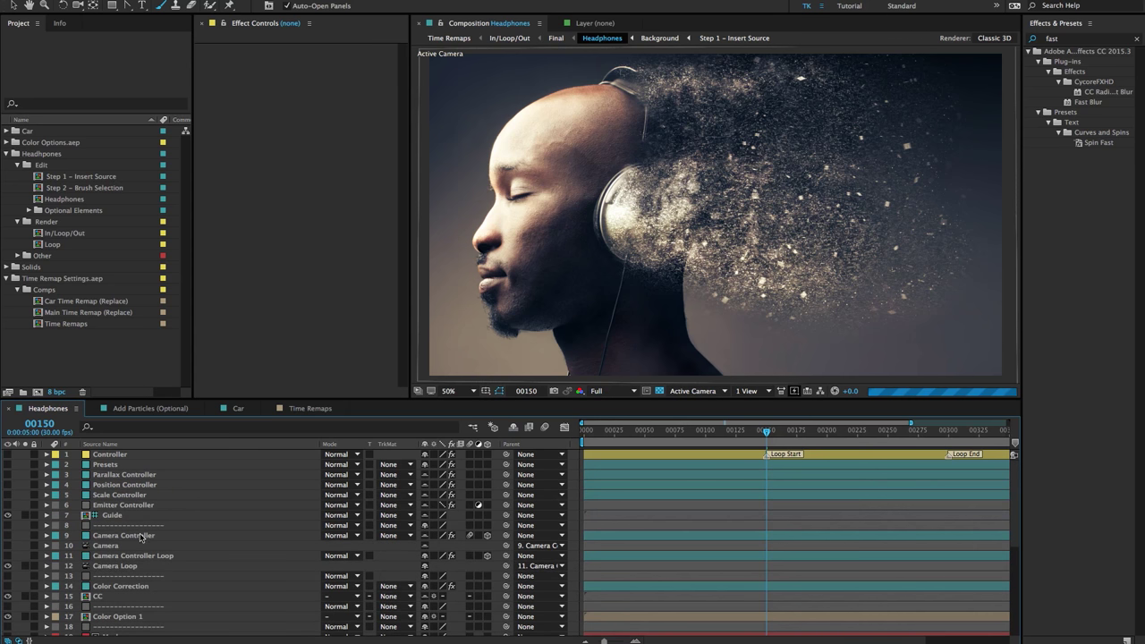
pyautogui.click(116, 565)
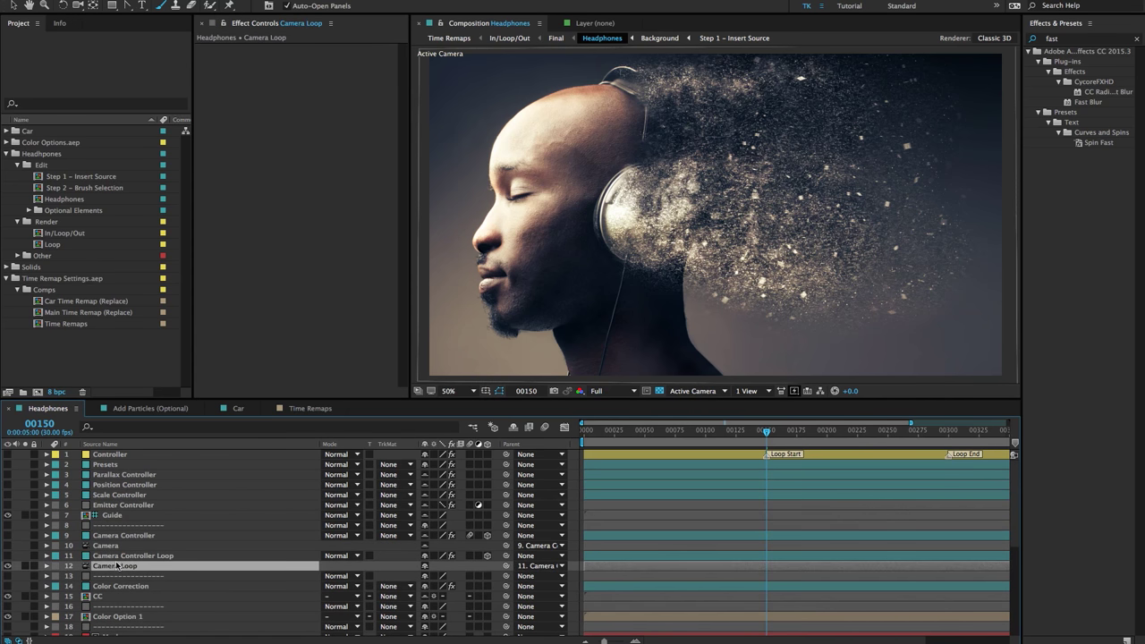
pyautogui.click(8, 566)
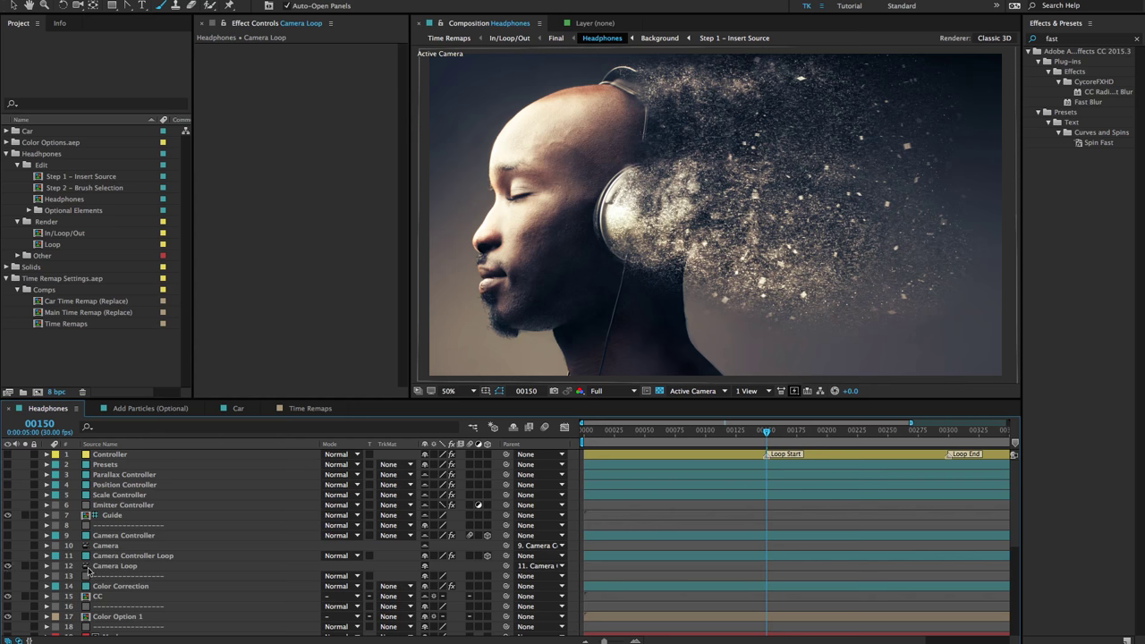
pyautogui.click(88, 569)
pyautogui.click(106, 545)
pyautogui.click(8, 546)
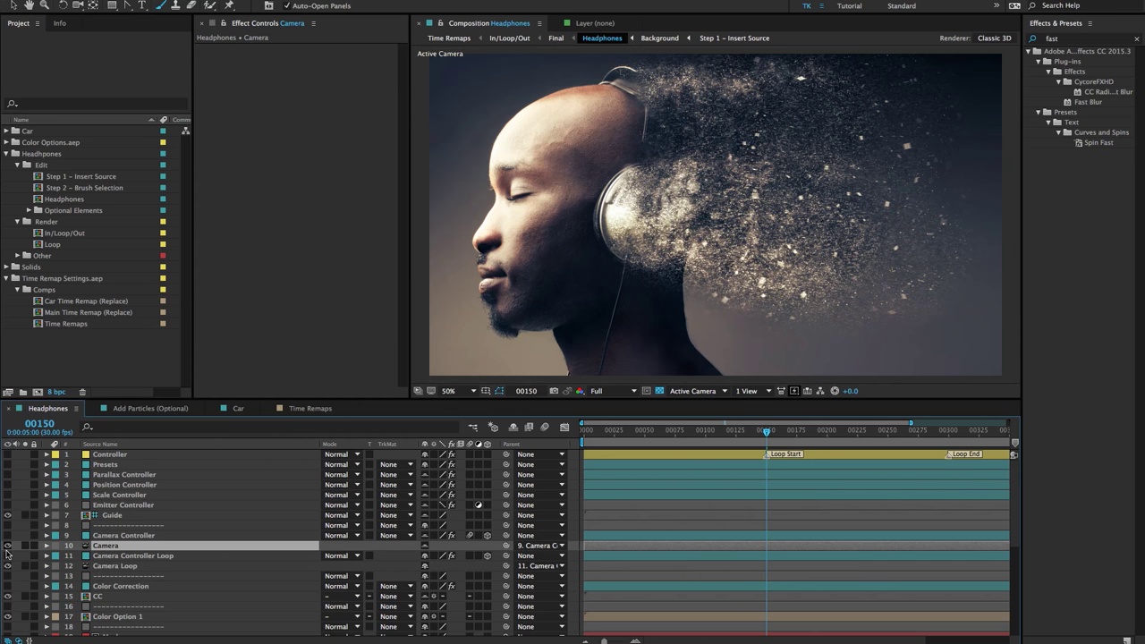
pyautogui.click(8, 566)
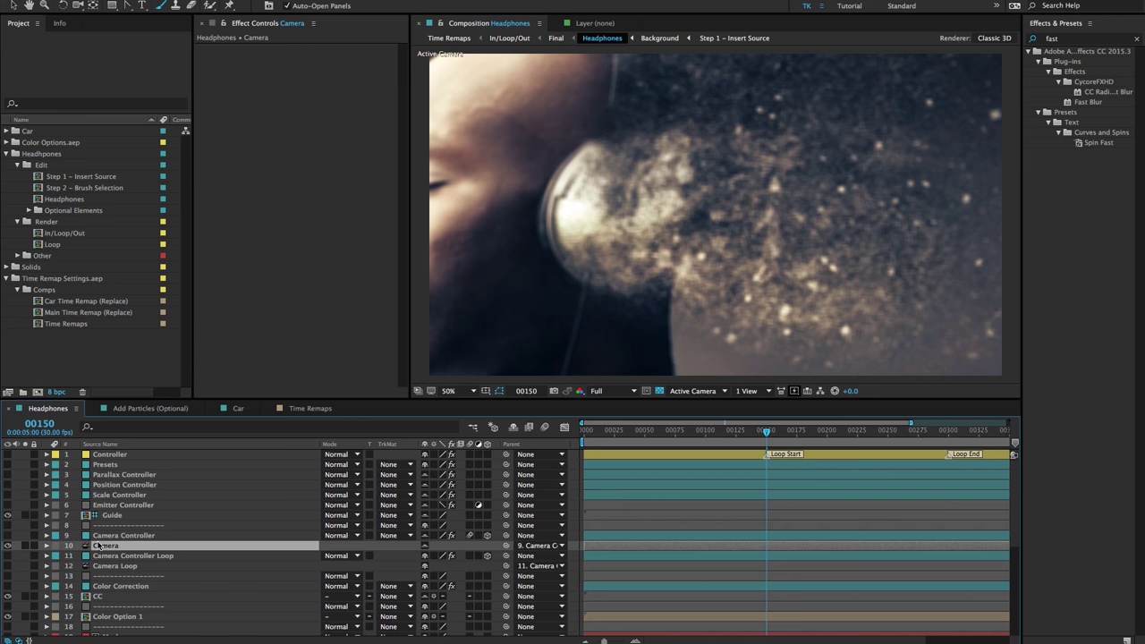
# Open the Loop composition from the Headphones project's Render folder
pyautogui.doubleClick(52, 245)
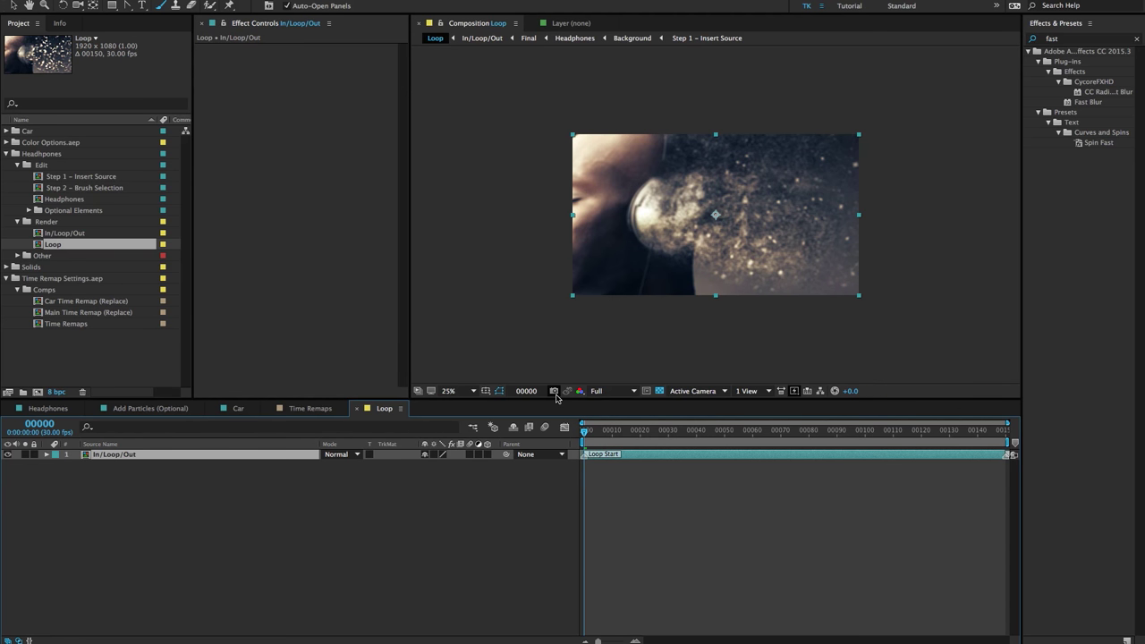
pyautogui.click(433, 472)
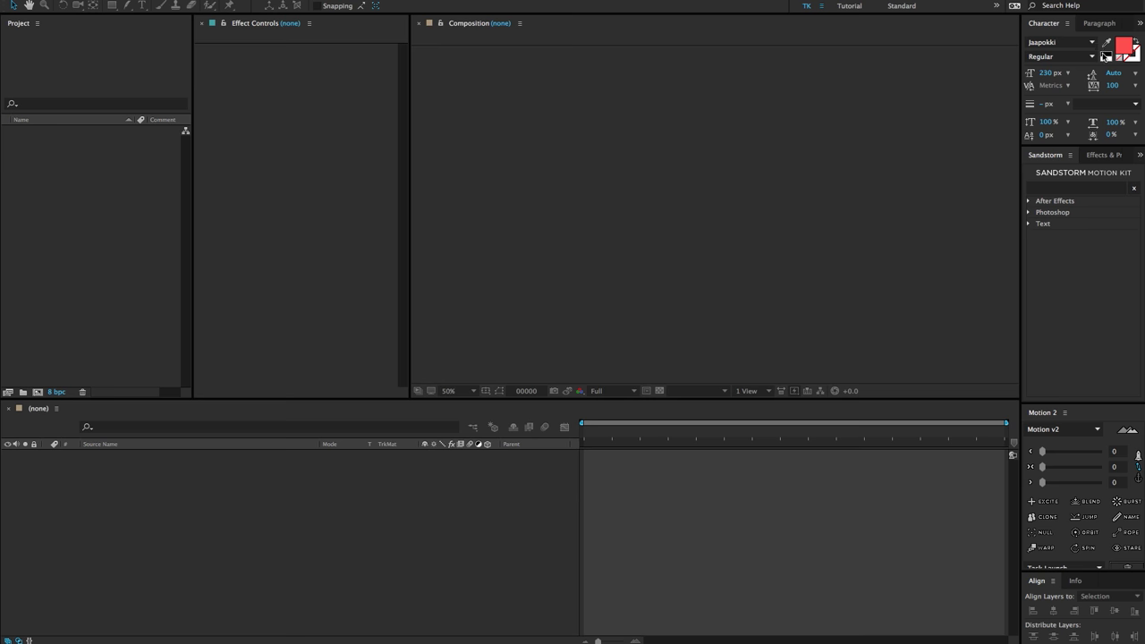
# Try to insert the Sandstorm Motion Kit's Text 1 element without a composition open
pyautogui.click(1045, 224)
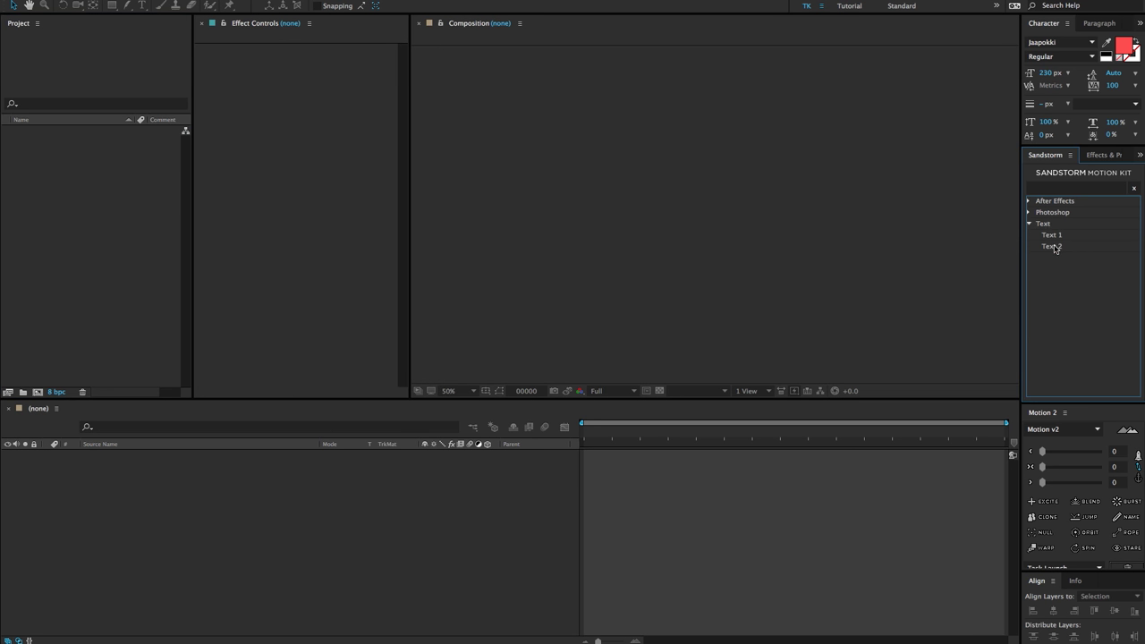
pyautogui.doubleClick(1052, 235)
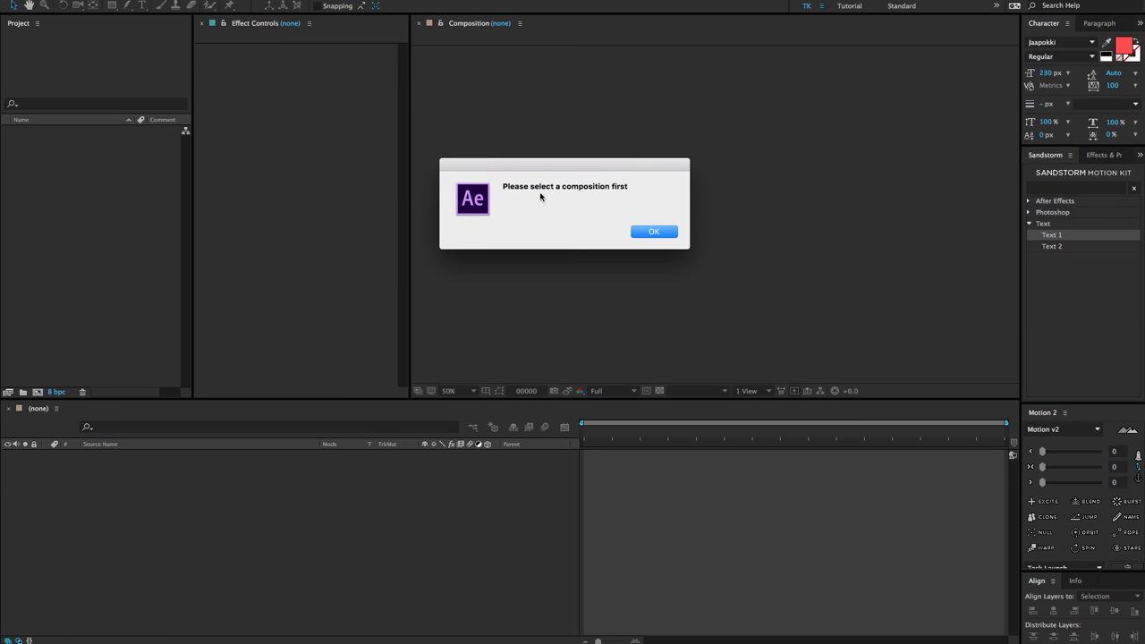
pyautogui.click(645, 231)
# Create a 1920 x 1080 composition named Tutorial at 30 fps with a duration of 450 frames
pyautogui.click(26, 232)
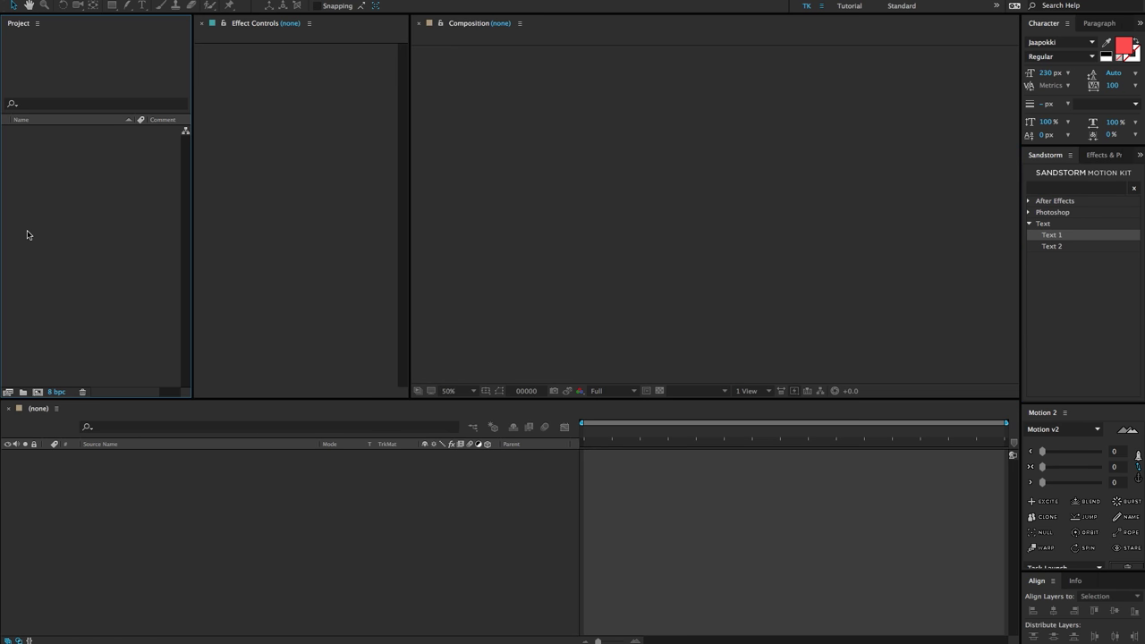
pyautogui.click(40, 392)
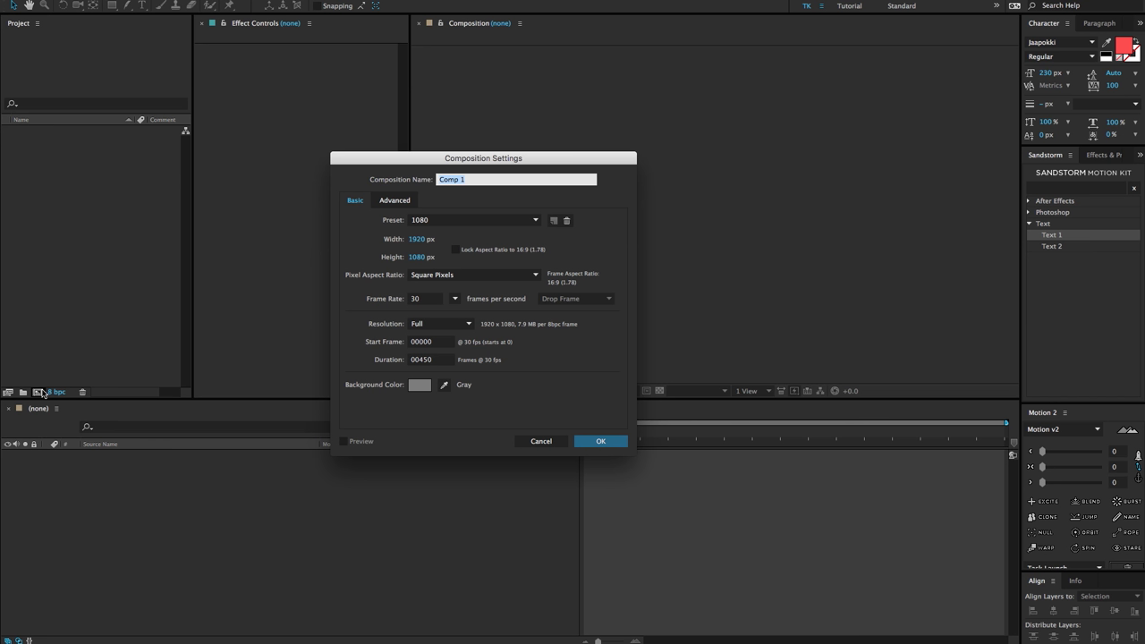
pyautogui.write('Tutorial')
pyautogui.click(371, 244)
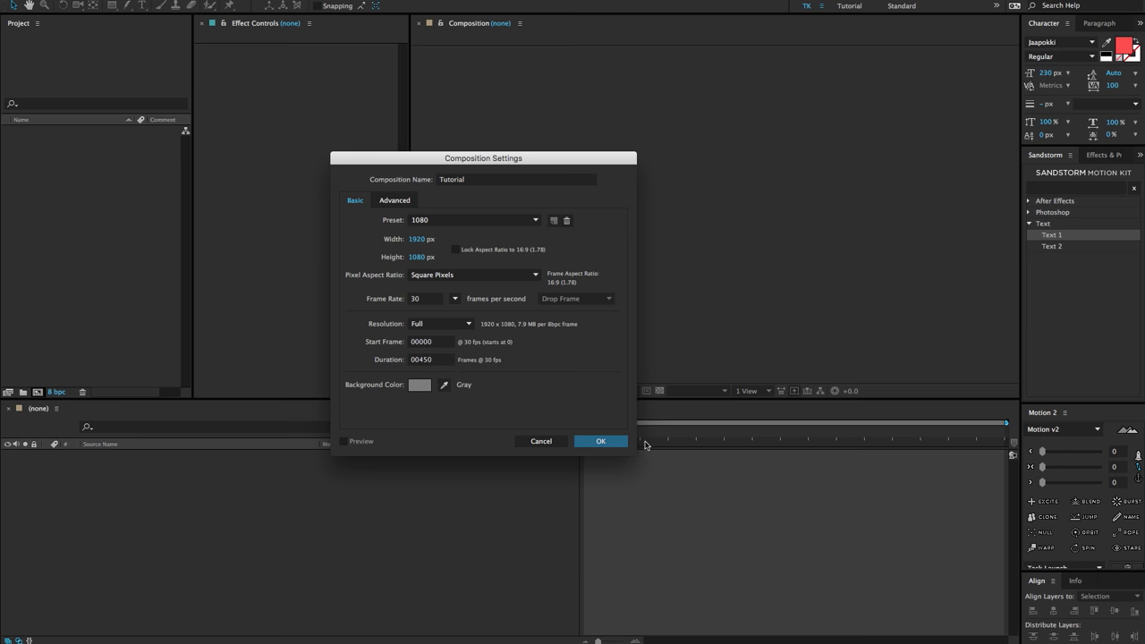
pyautogui.click(615, 442)
# Change the Tutorial composition's background color to black (000000)
pyautogui.press('super+k')
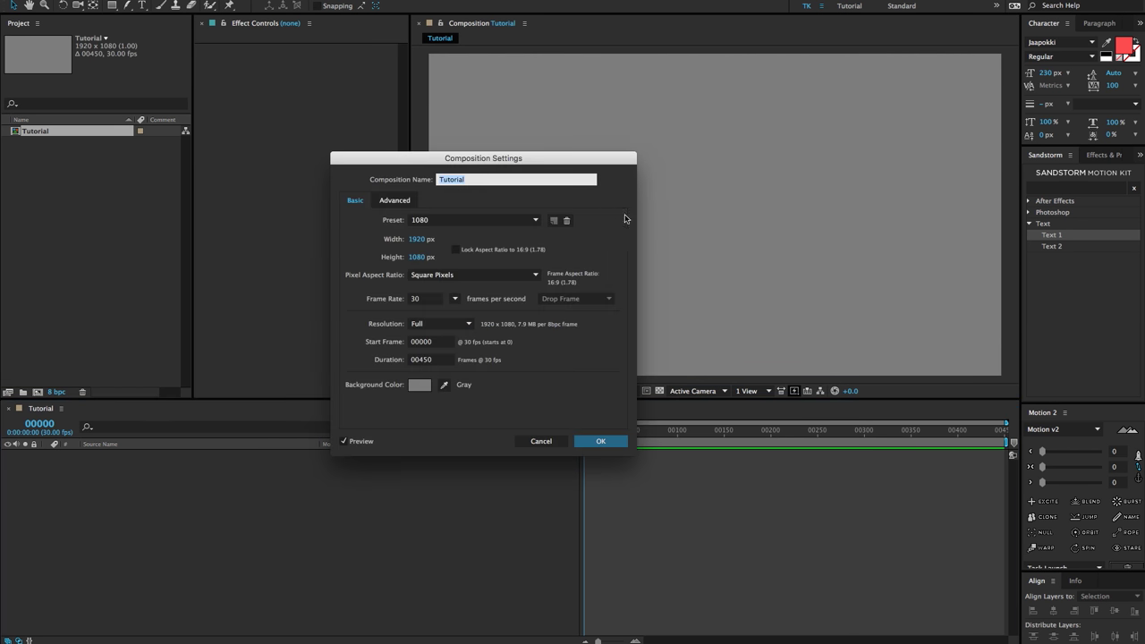
pyautogui.click(414, 384)
pyautogui.moveTo(427, 341); pyautogui.dragTo(380, 455)
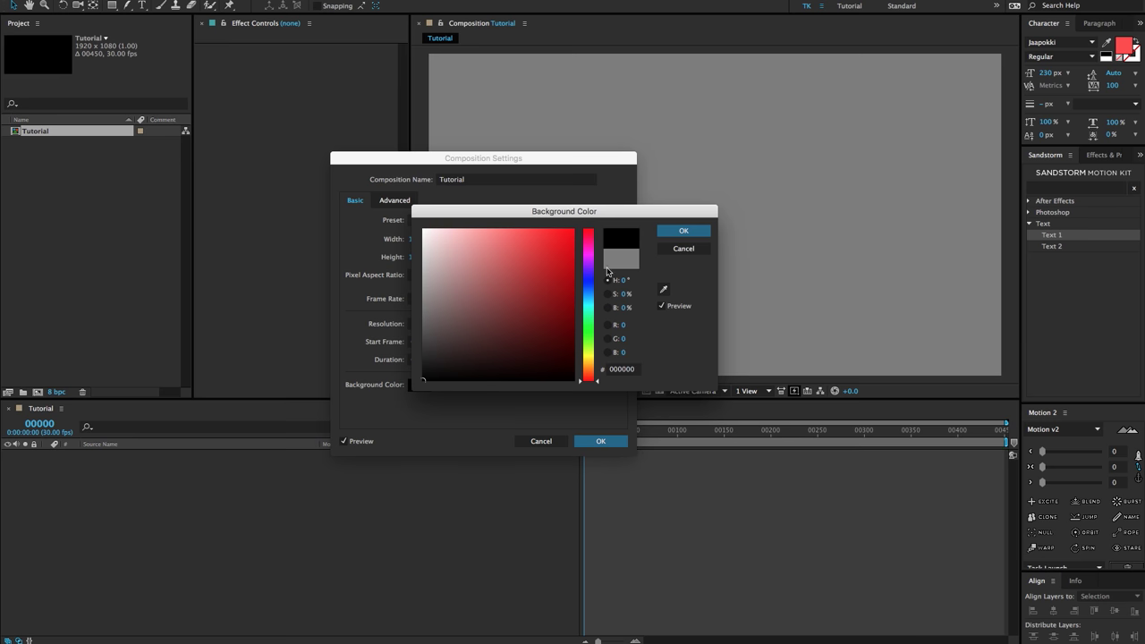
pyautogui.click(683, 231)
pyautogui.click(601, 441)
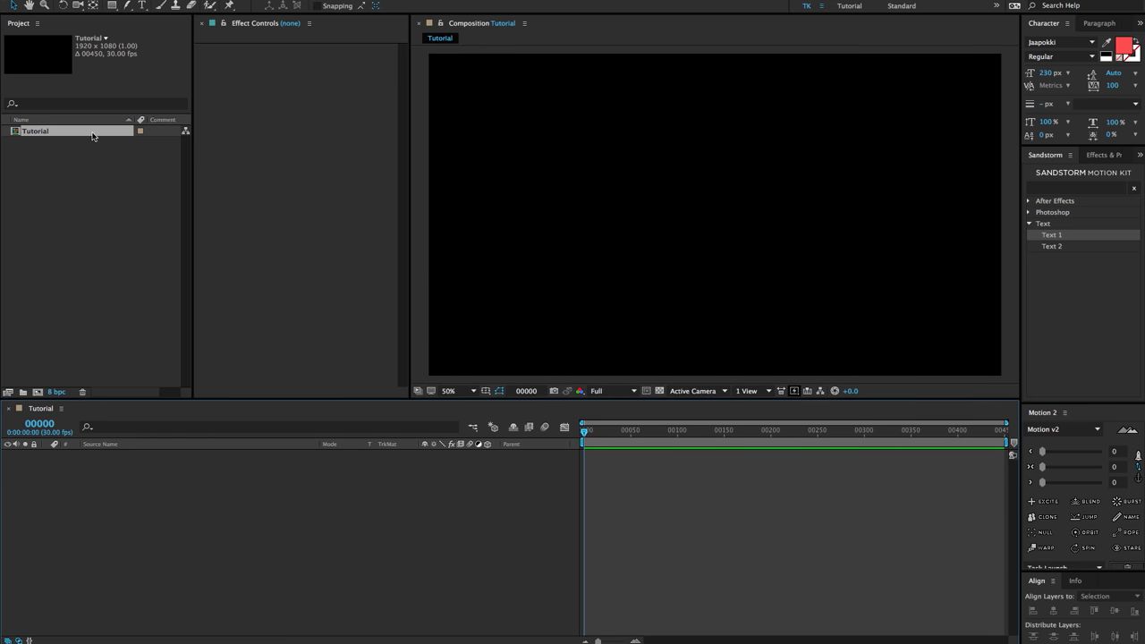
# Insert the kit's Text 1 element into the Tutorial composition, naming both its folder and its composition Text 1
pyautogui.doubleClick(1052, 236)
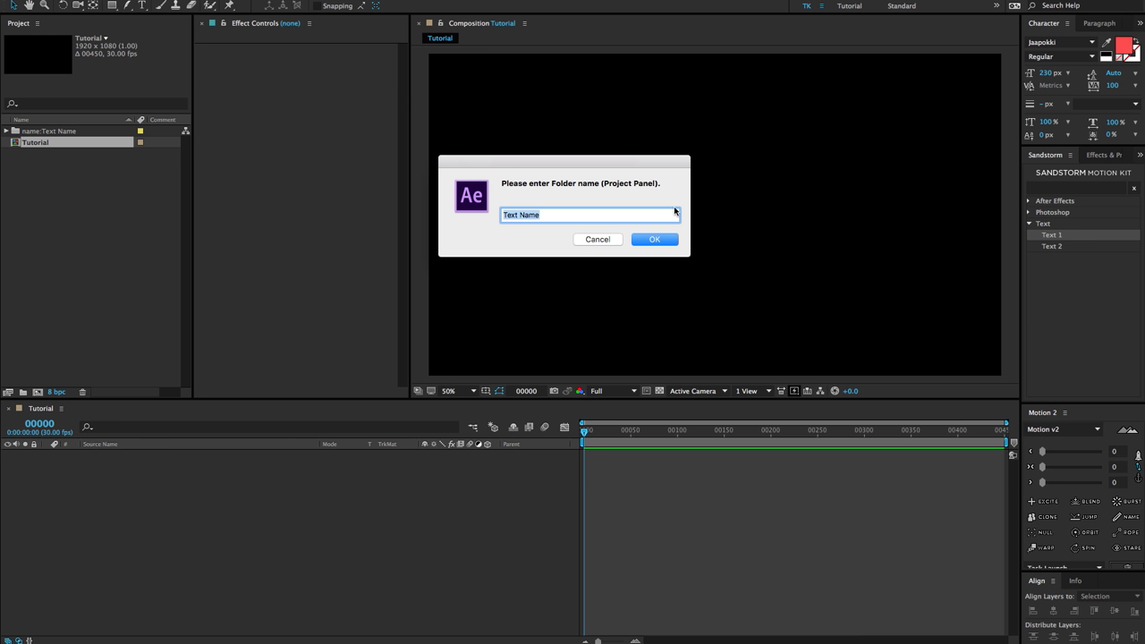
pyautogui.write('Te')
pyautogui.press('Return')
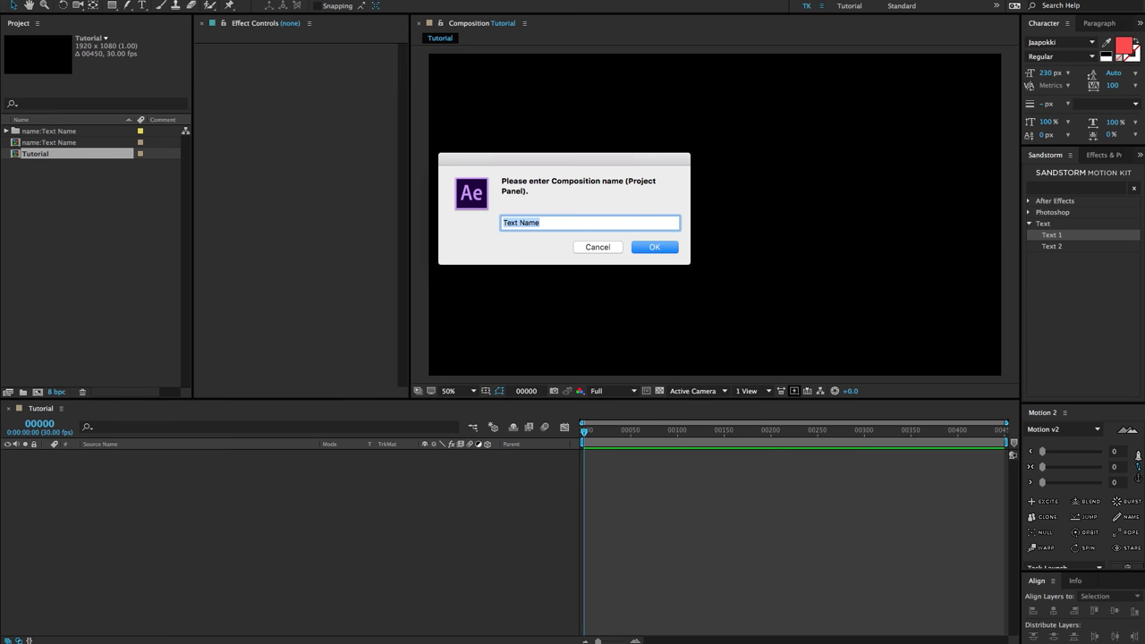
pyautogui.write('Tex')
pyautogui.press('Return')
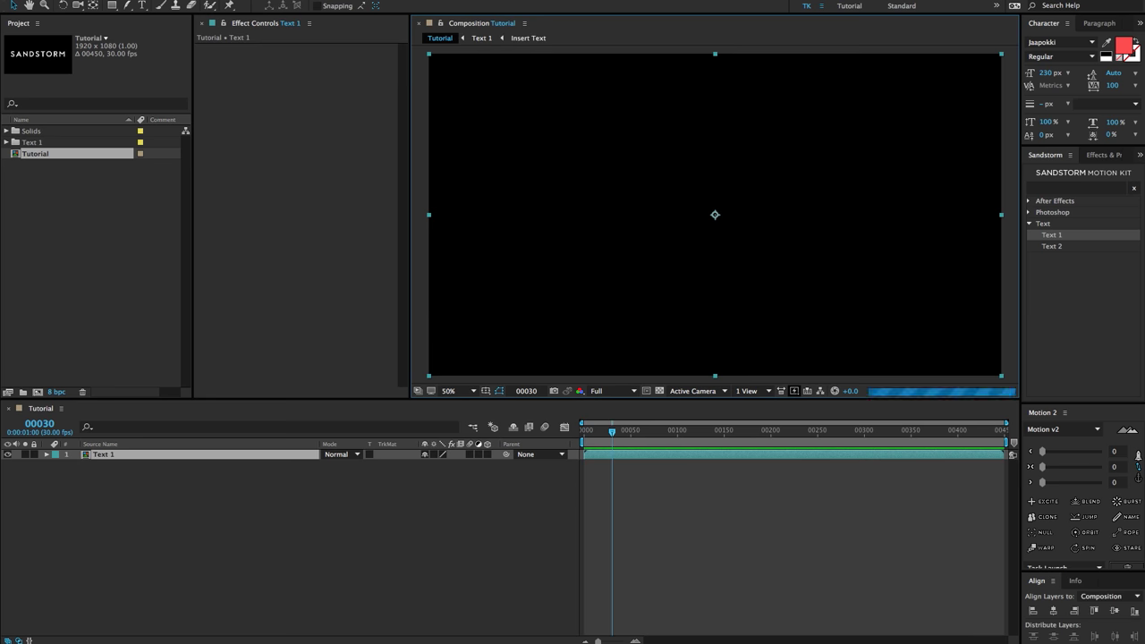
# Expand the Text 1 project folder and look over its Comps folder and its Insert Text and Text 1 compositions
pyautogui.click(11, 141)
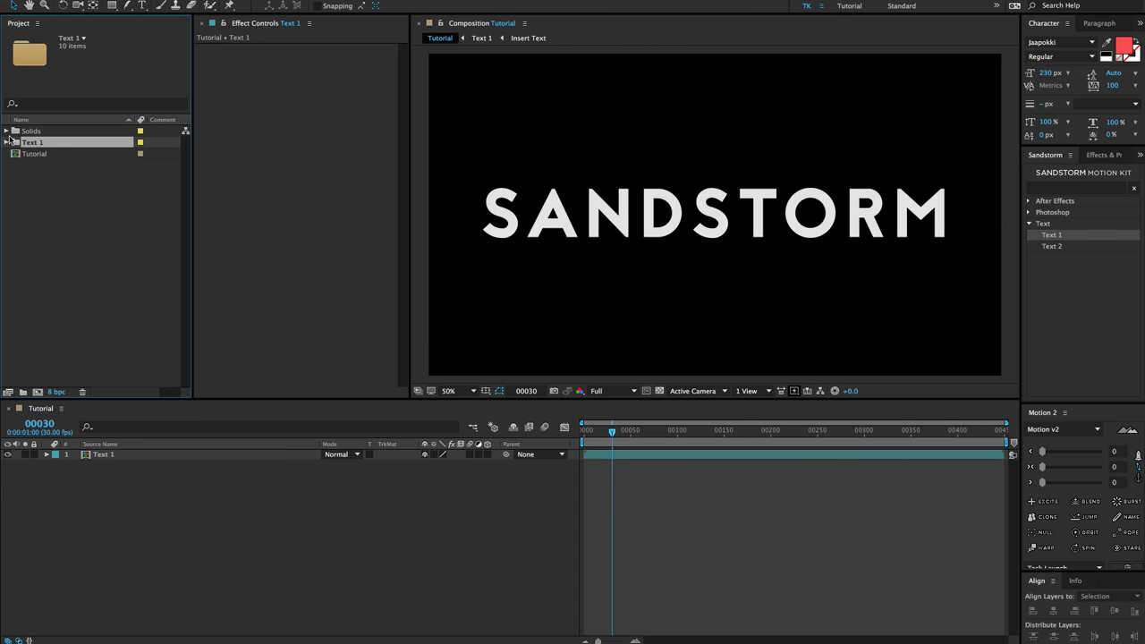
pyautogui.click(7, 143)
pyautogui.click(59, 153)
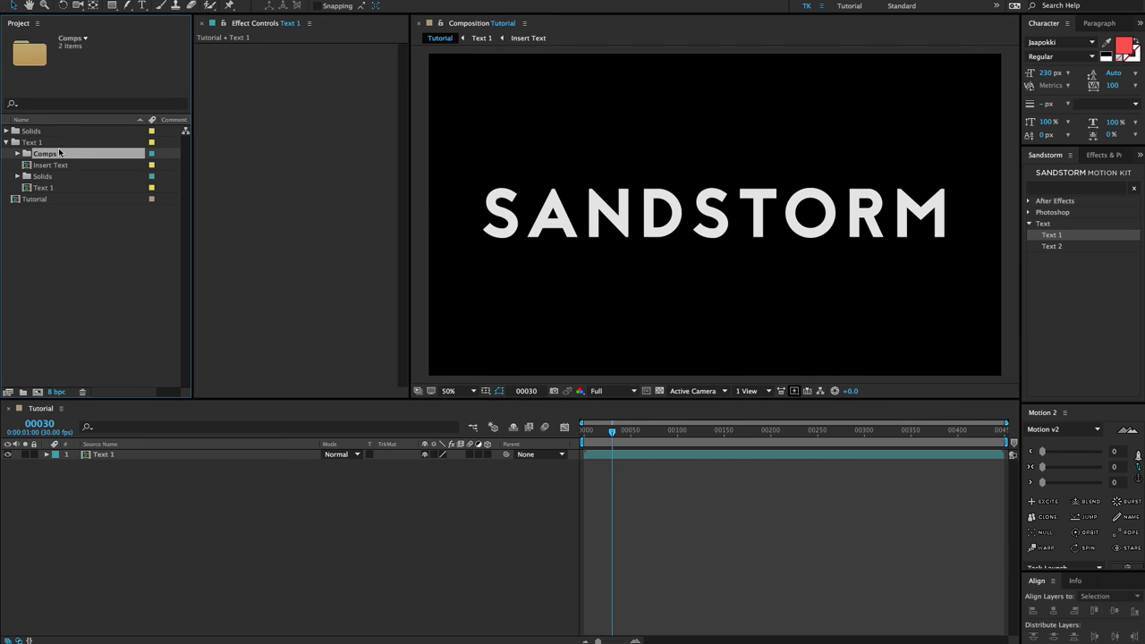
pyautogui.click(47, 190)
pyautogui.click(40, 168)
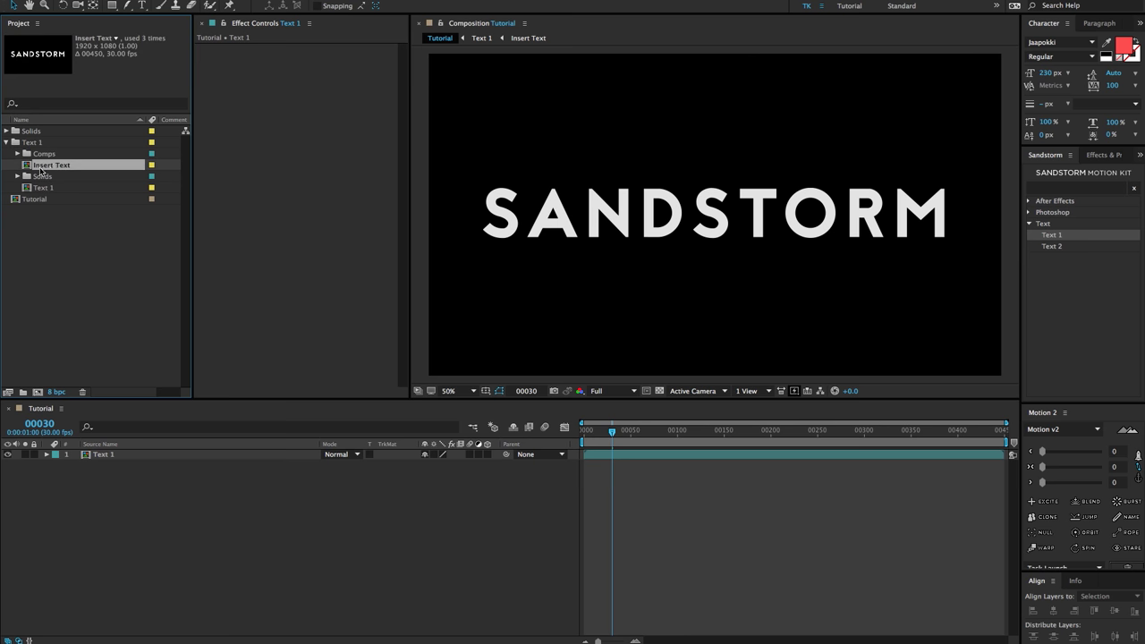
pyautogui.click(45, 190)
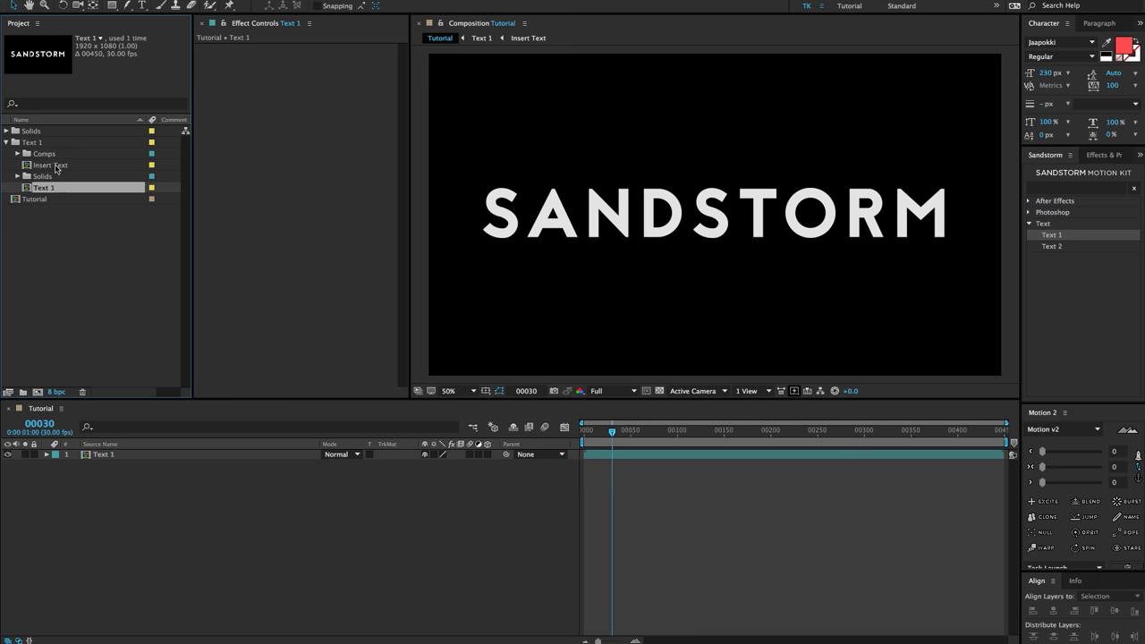
# Replace the SANDSTORM placeholder in the Insert Text composition with YOUR TEXT
pyautogui.doubleClick(51, 165)
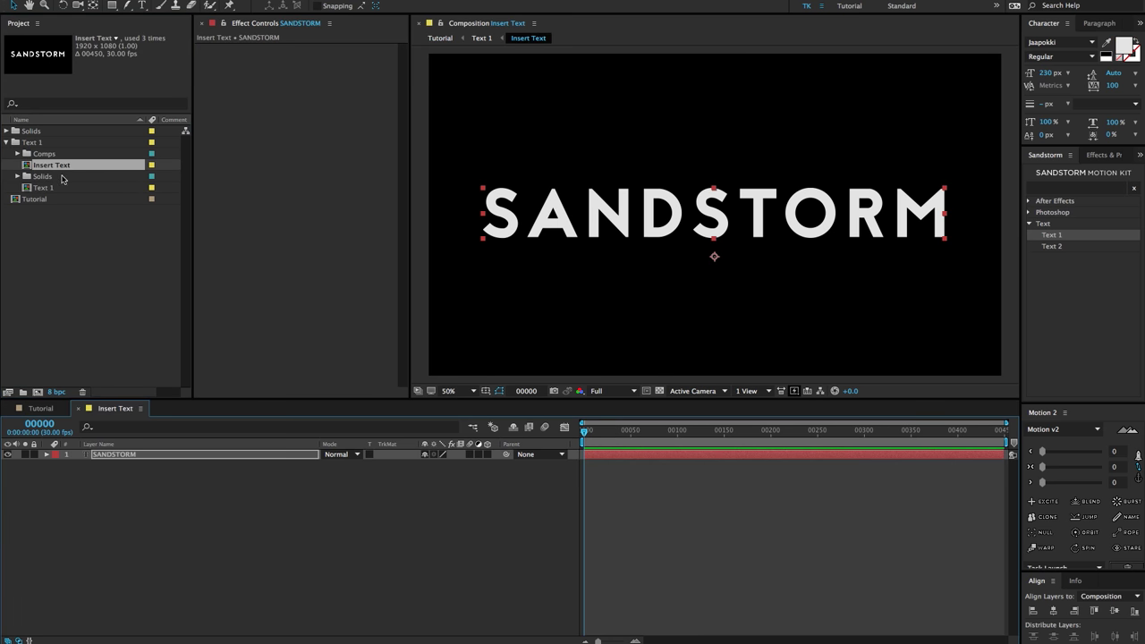
pyautogui.doubleClick(633, 201)
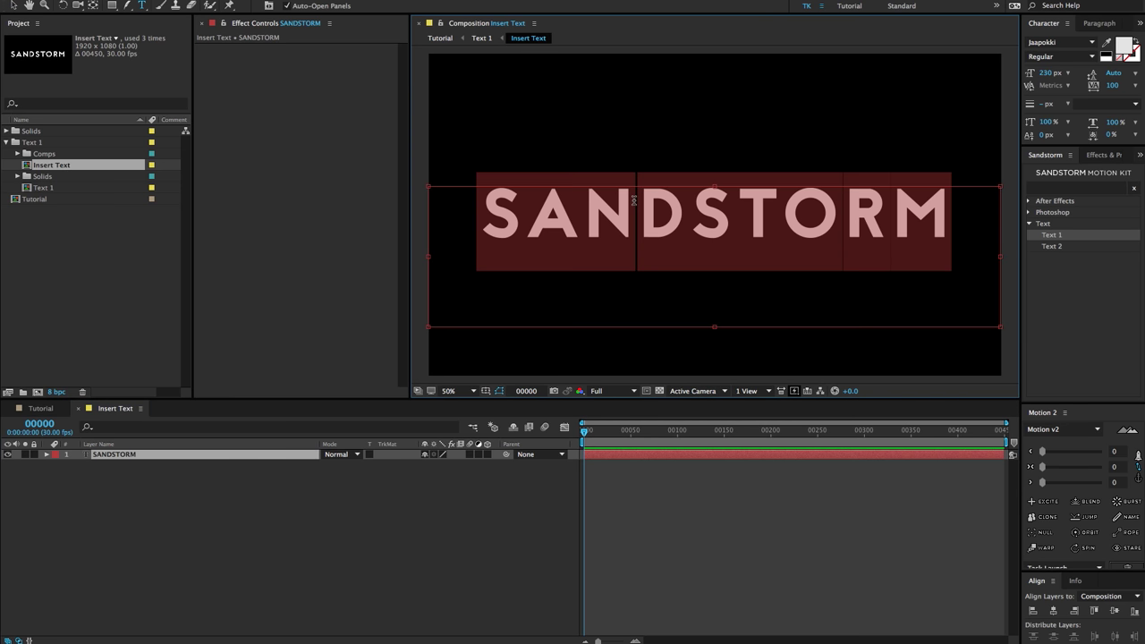
pyautogui.write('YOUR TEXT')
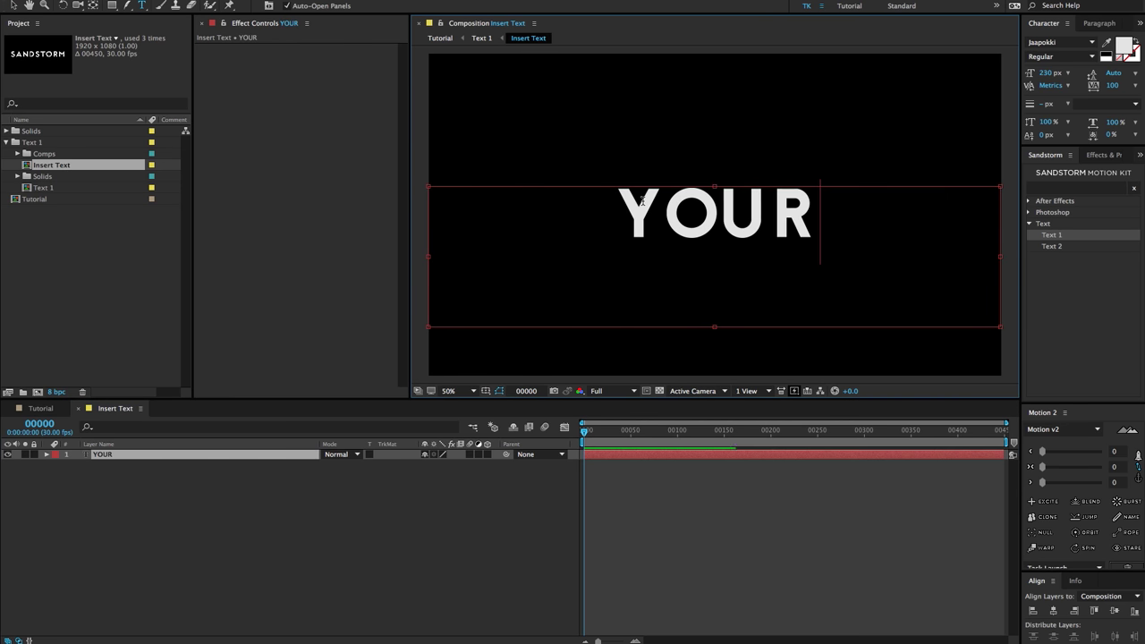
pyautogui.click(447, 537)
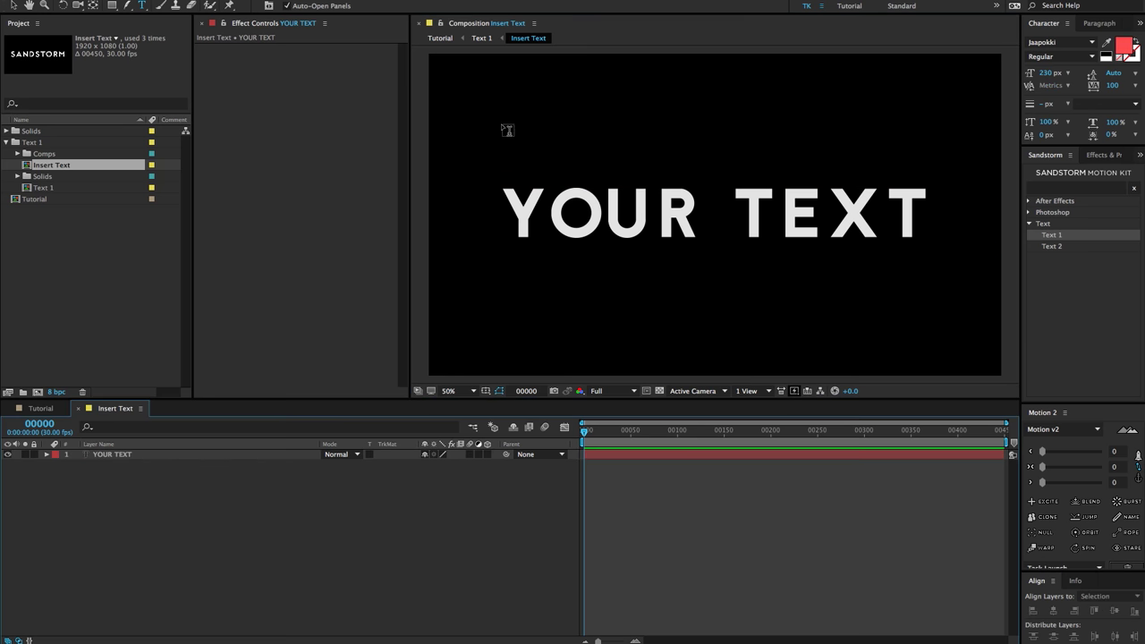
# In the Text 1 composition, shift Position Adjustment and the Animated Text layers to start at frame 60 and extend Static Text to that frame
pyautogui.click(482, 38)
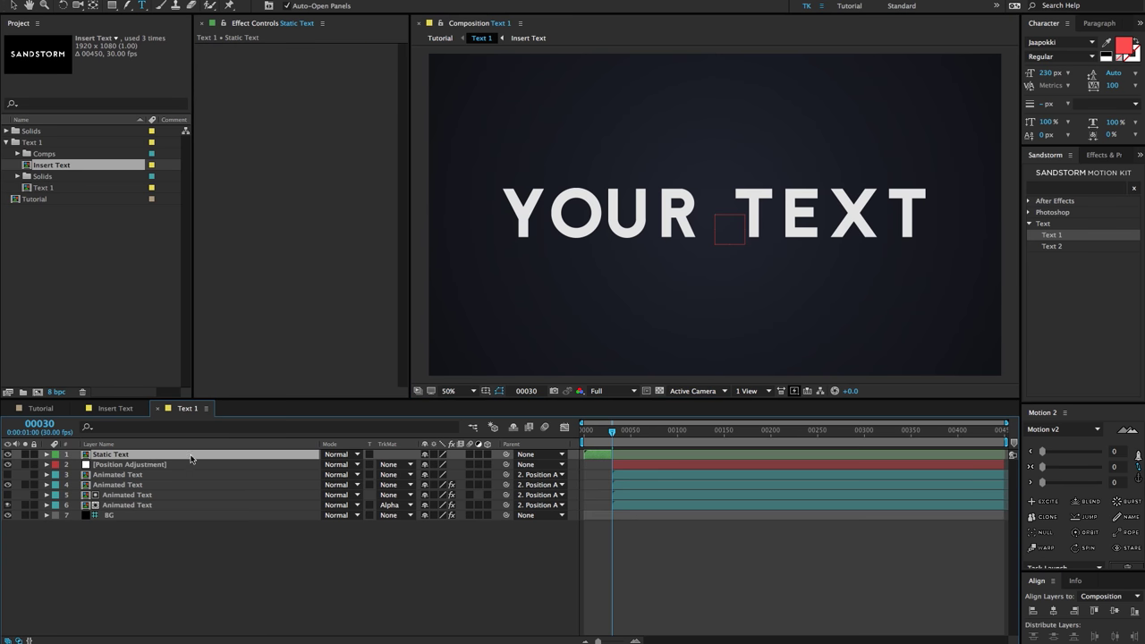
pyautogui.click(630, 466)
pyautogui.keyDown('shift'); pyautogui.click(626, 506); pyautogui.keyUp('shift')
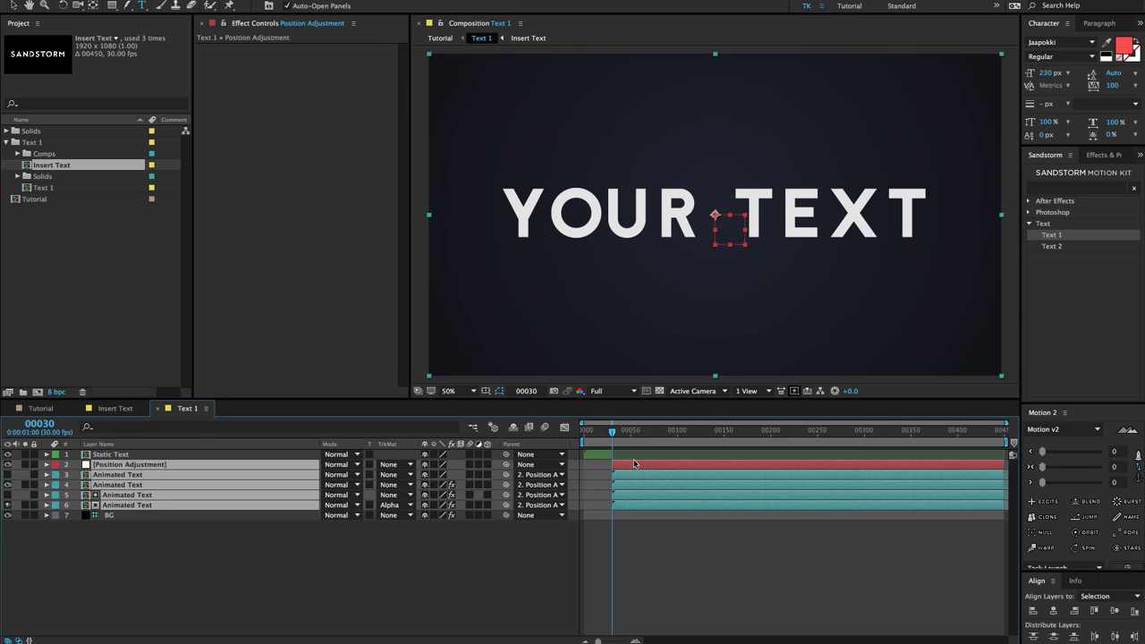
pyautogui.press('=')
pyautogui.press('=')
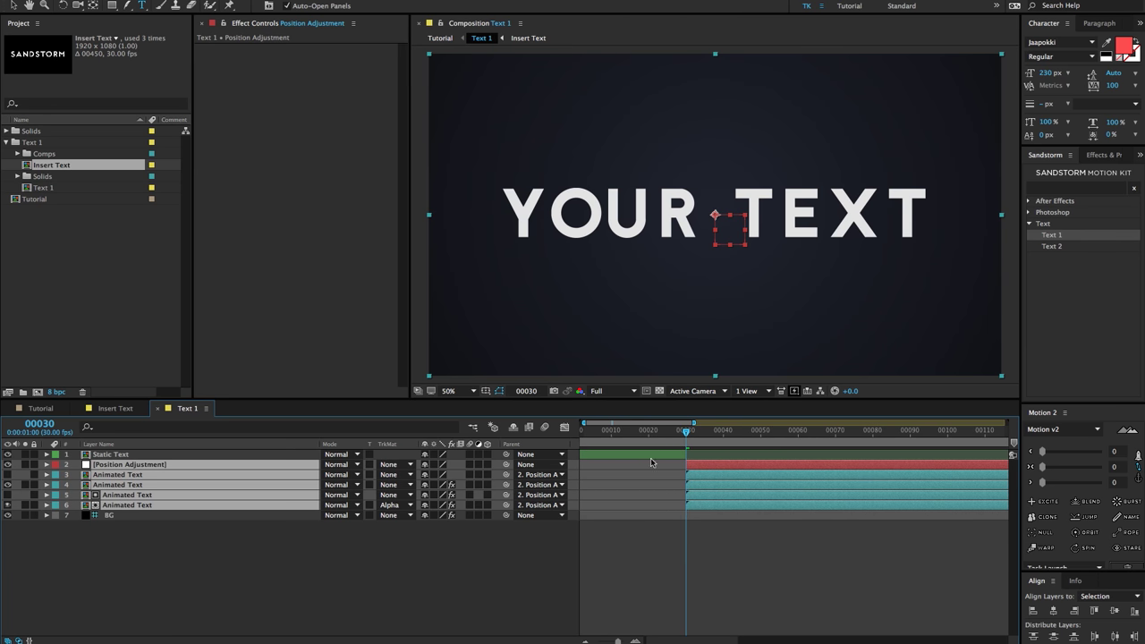
pyautogui.press('-')
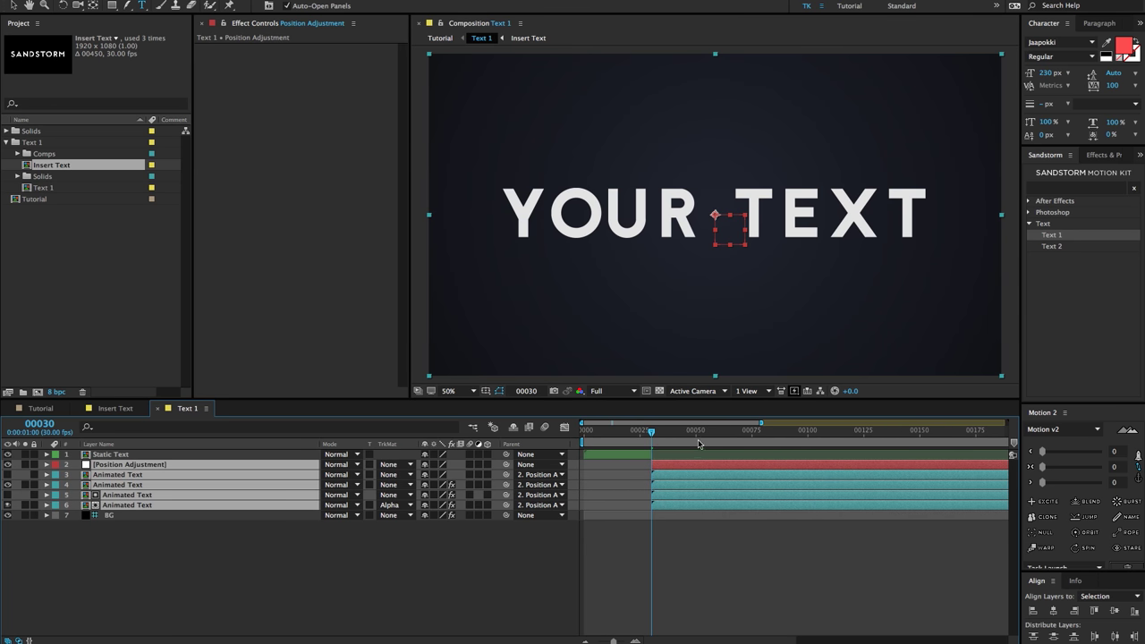
pyautogui.moveTo(696, 440); pyautogui.dragTo(718, 439)
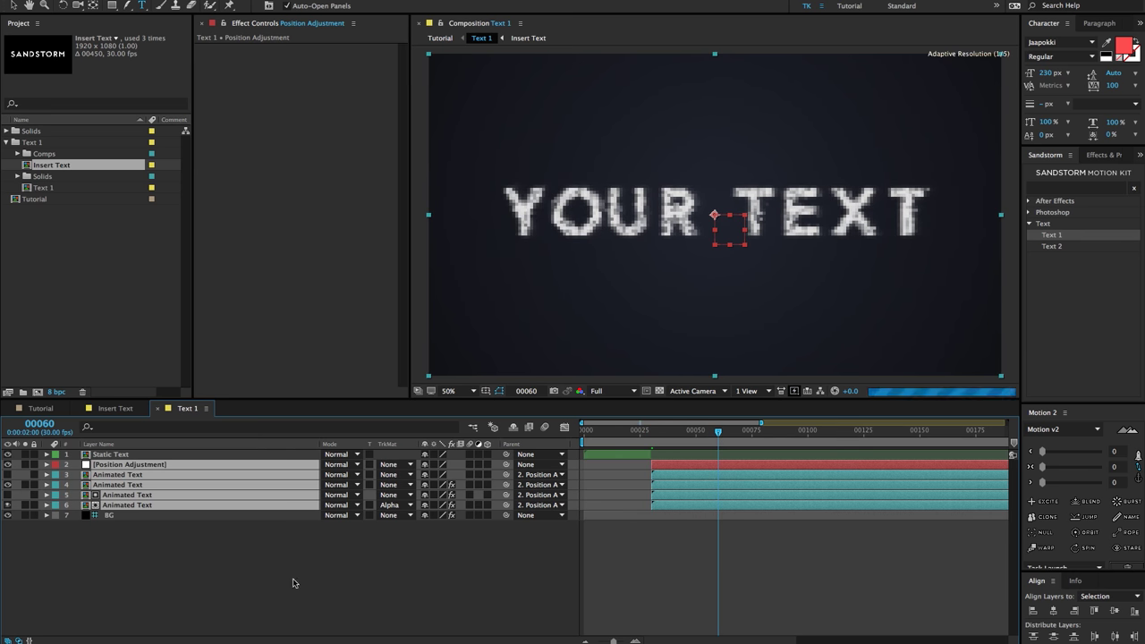
pyautogui.moveTo(663, 466); pyautogui.dragTo(731, 469)
pyautogui.moveTo(653, 455); pyautogui.dragTo(718, 458)
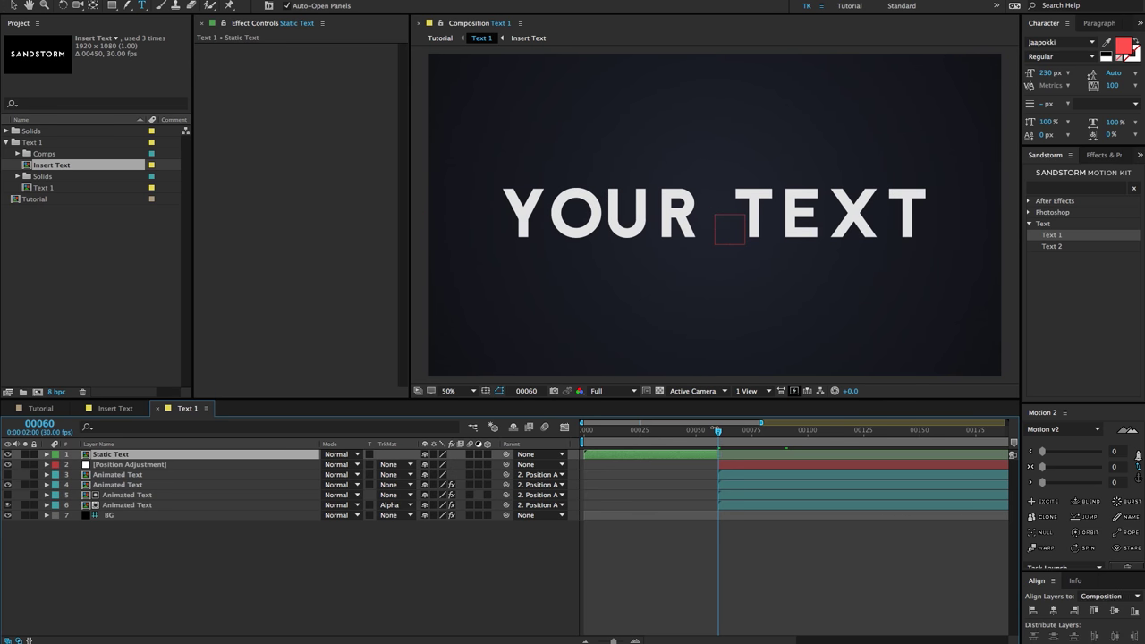
# Preview the text dispersion at frame 72 in the Tutorial composition, then inspect the particles up close in Text 1 at 100%
pyautogui.click(440, 37)
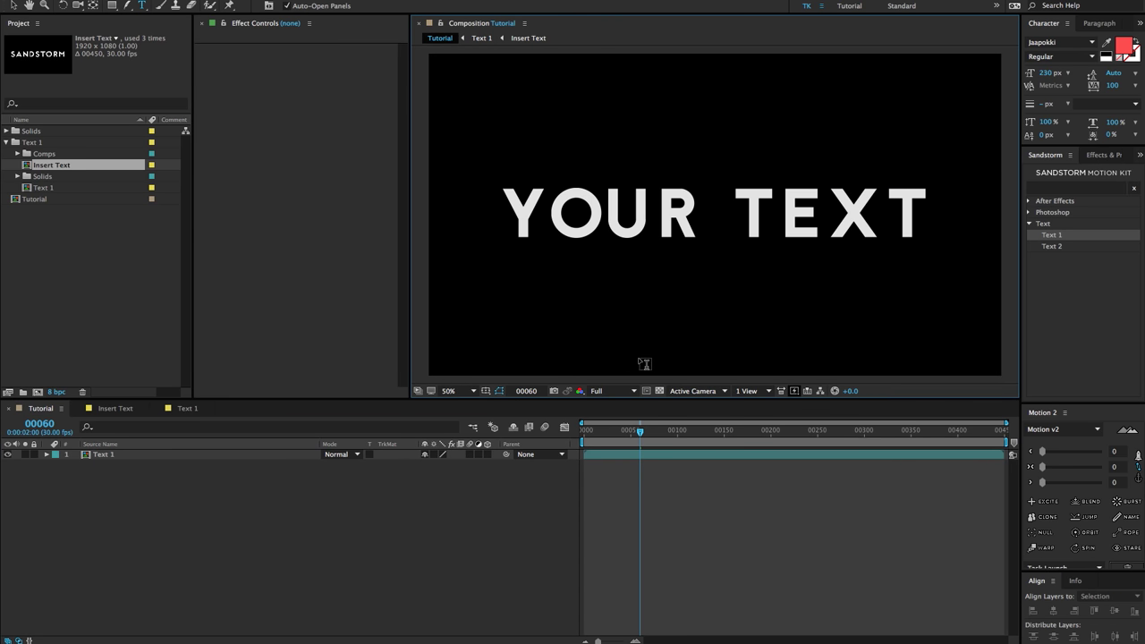
pyautogui.moveTo(638, 432)
pyautogui.mouseDown()
pyautogui.moveTo(590, 435)
pyautogui.moveTo(652, 439)
pyautogui.mouseUp()
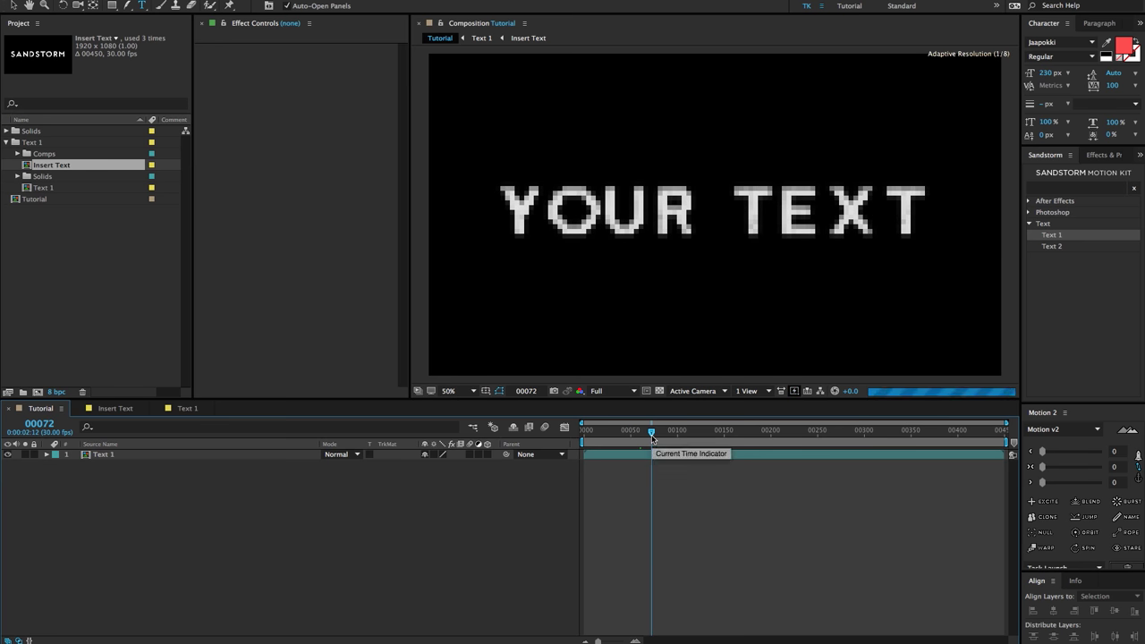
pyautogui.doubleClick(648, 460)
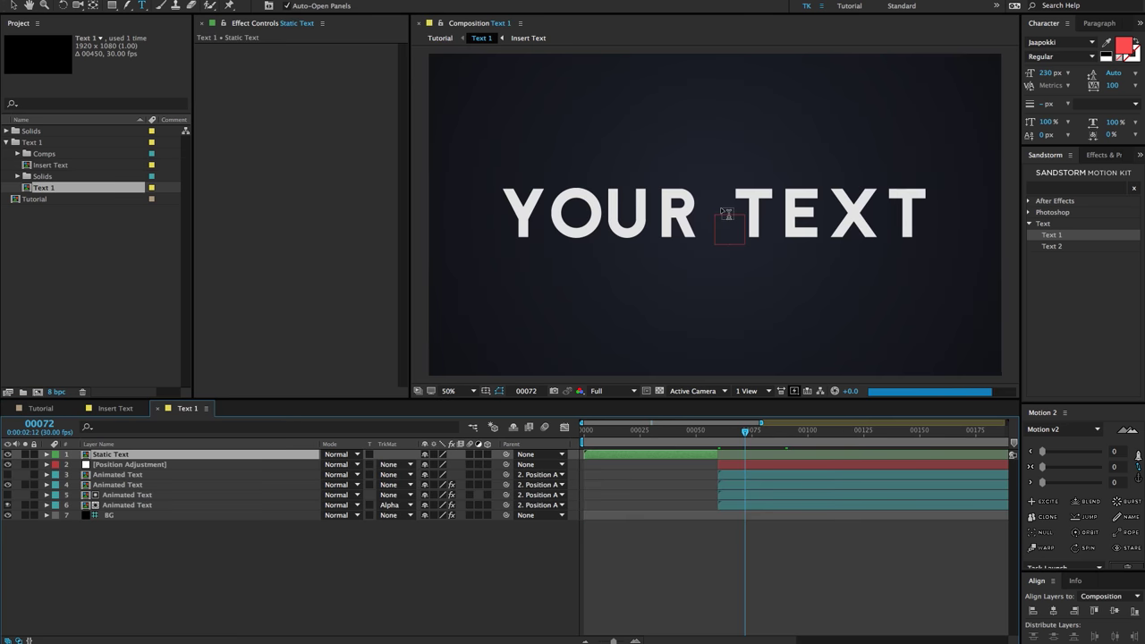
pyautogui.press('.')
pyautogui.press('.')
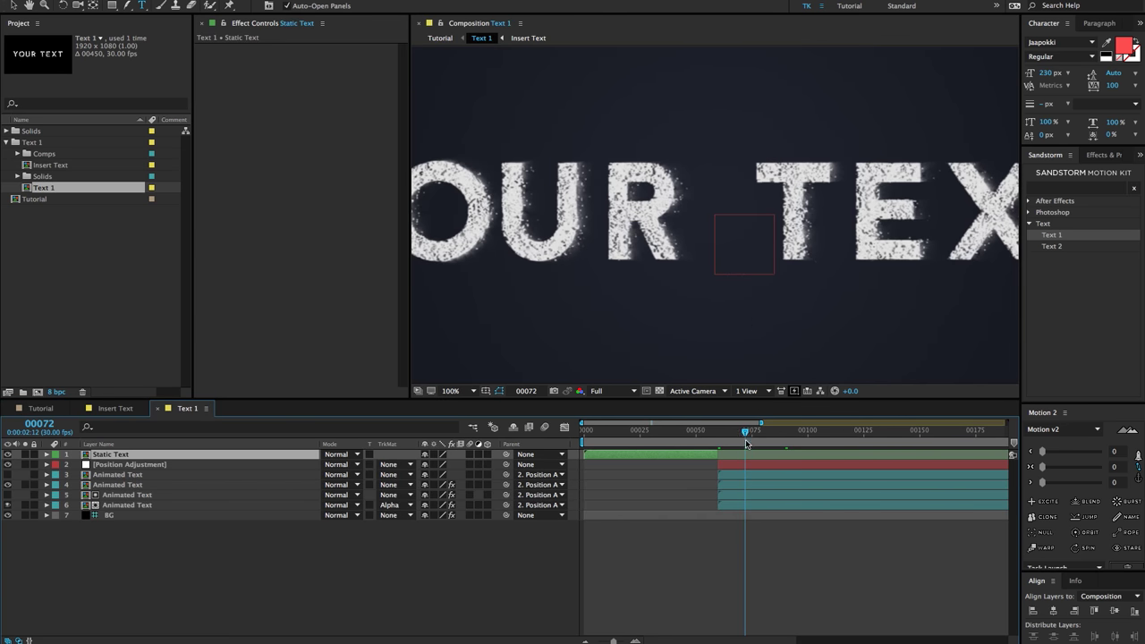
# Import the Color Options.aep project and expand its imported folder to reach the Color Options subfolder
pyautogui.click(117, 246)
pyautogui.doubleClick(125, 247)
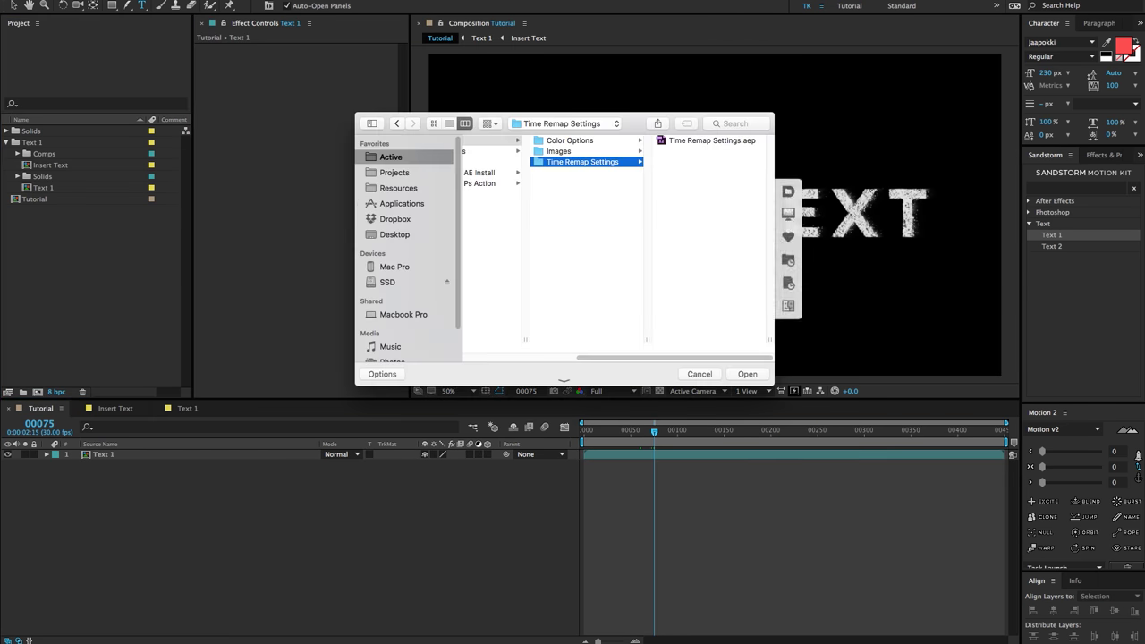
pyautogui.click(503, 144)
pyautogui.press('Right')
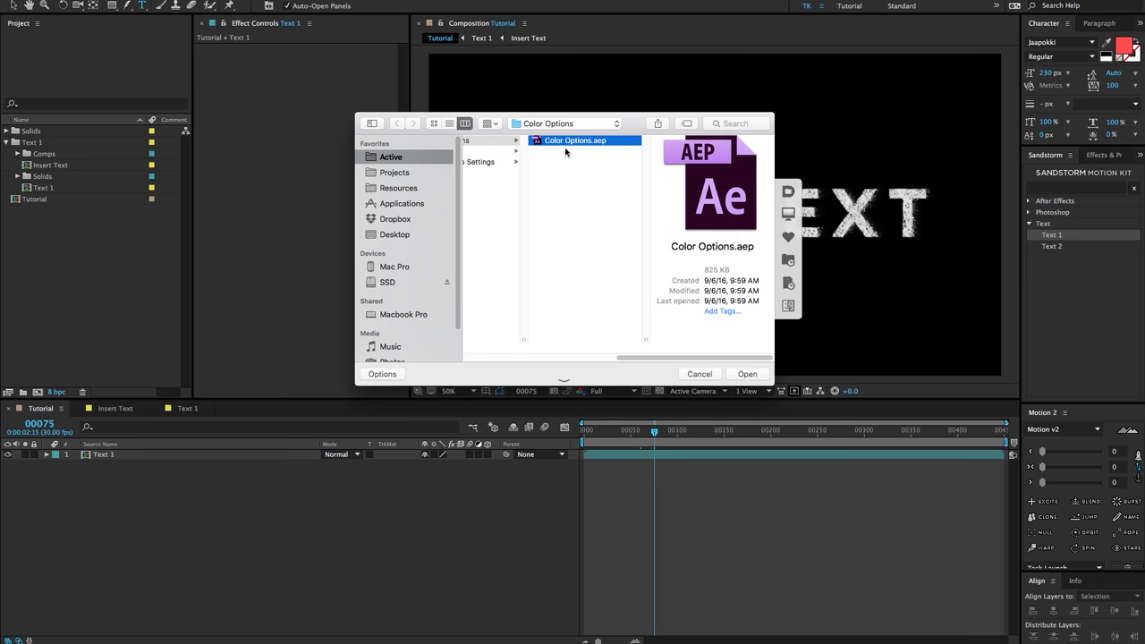
pyautogui.click(743, 372)
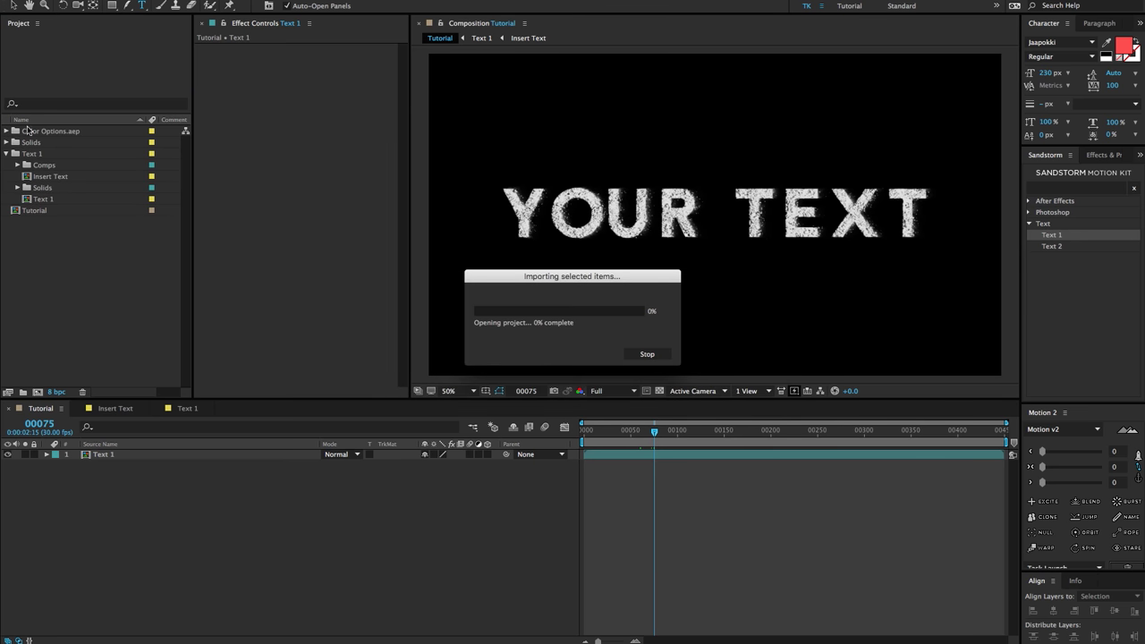
pyautogui.click(9, 132)
pyautogui.click(50, 145)
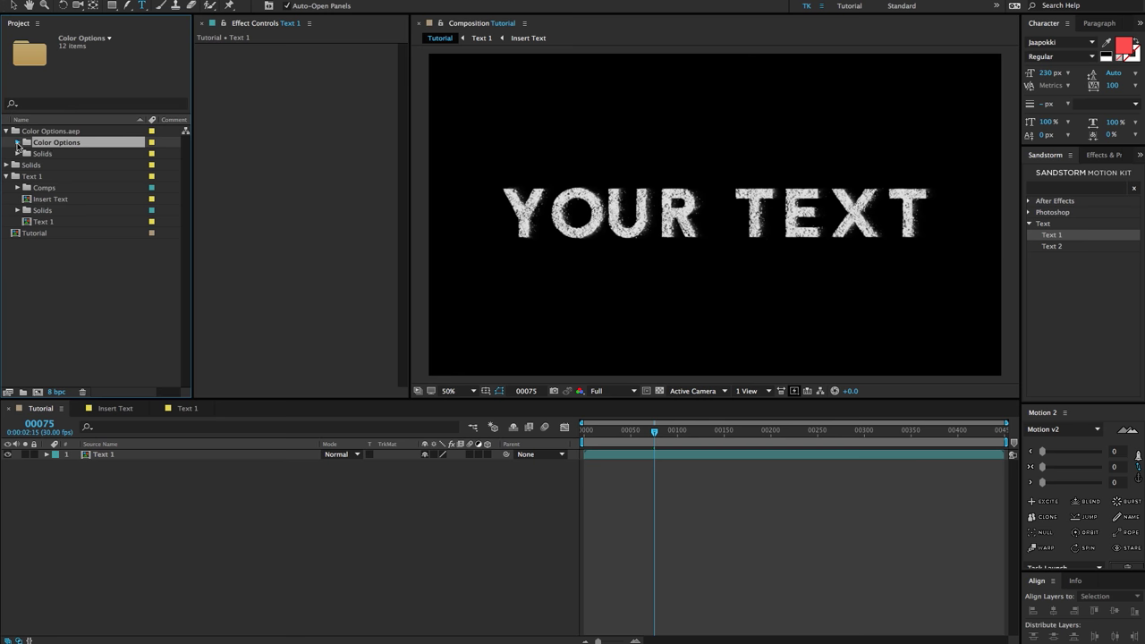
# Add Color Option 1 above the Text 1 layer in the Tutorial composition and preview the colored dispersion at 100%
pyautogui.click(17, 143)
pyautogui.moveTo(67, 154); pyautogui.dragTo(106, 458)
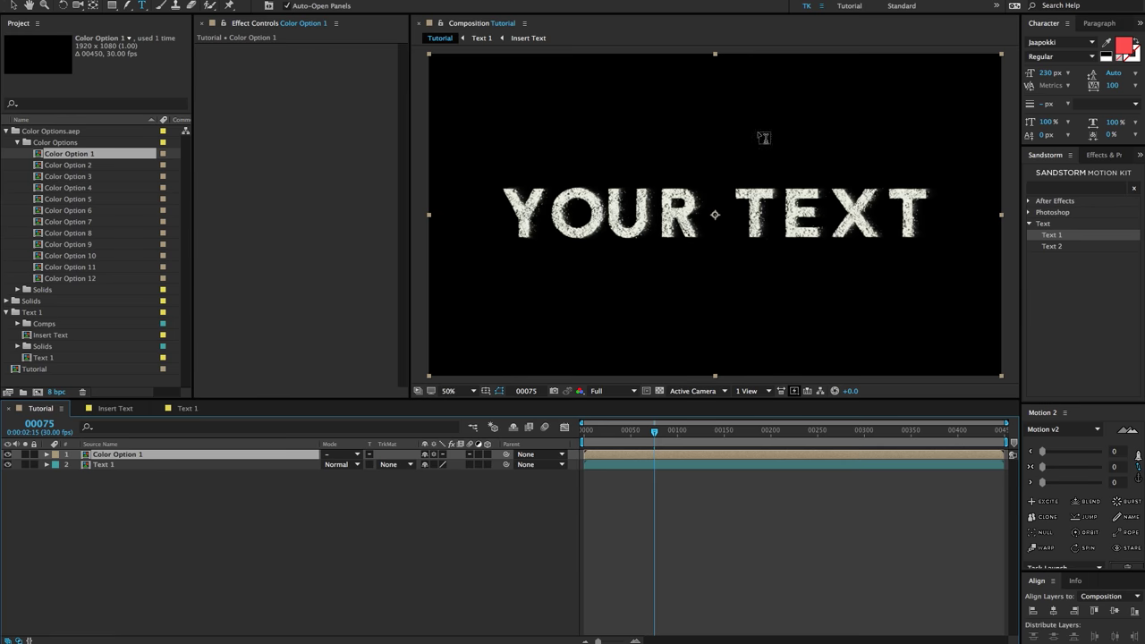
pyautogui.press('.')
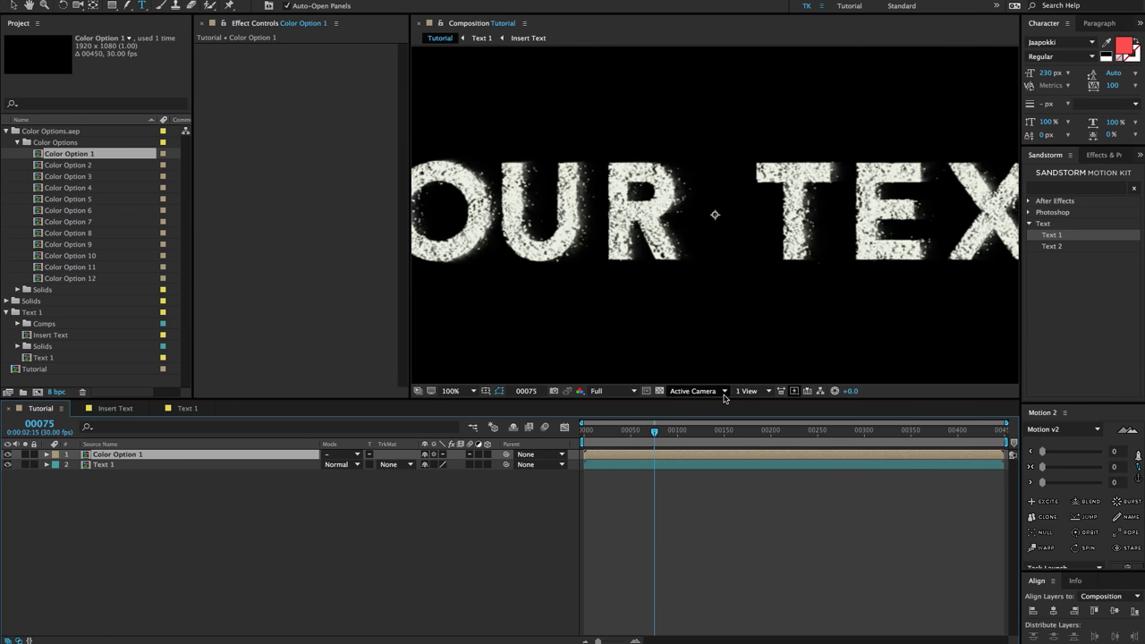
pyautogui.press('space')
pyautogui.press(',')
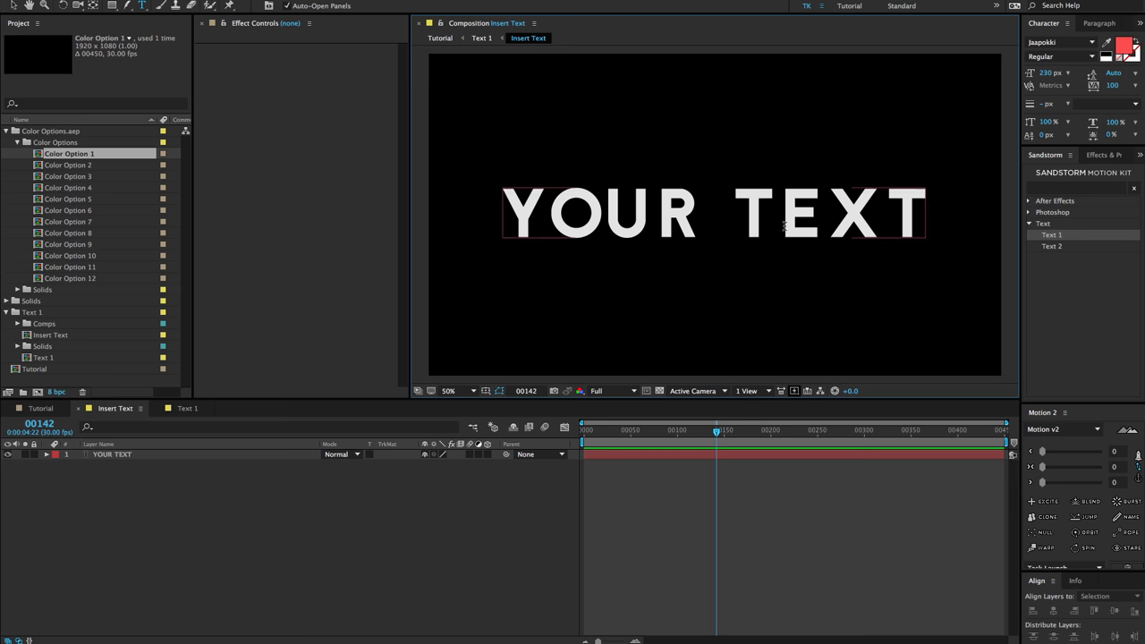
# Collapse the Color Options.aep folder and delete the Text 1 folder with its compositions from the project
pyautogui.click(49, 131)
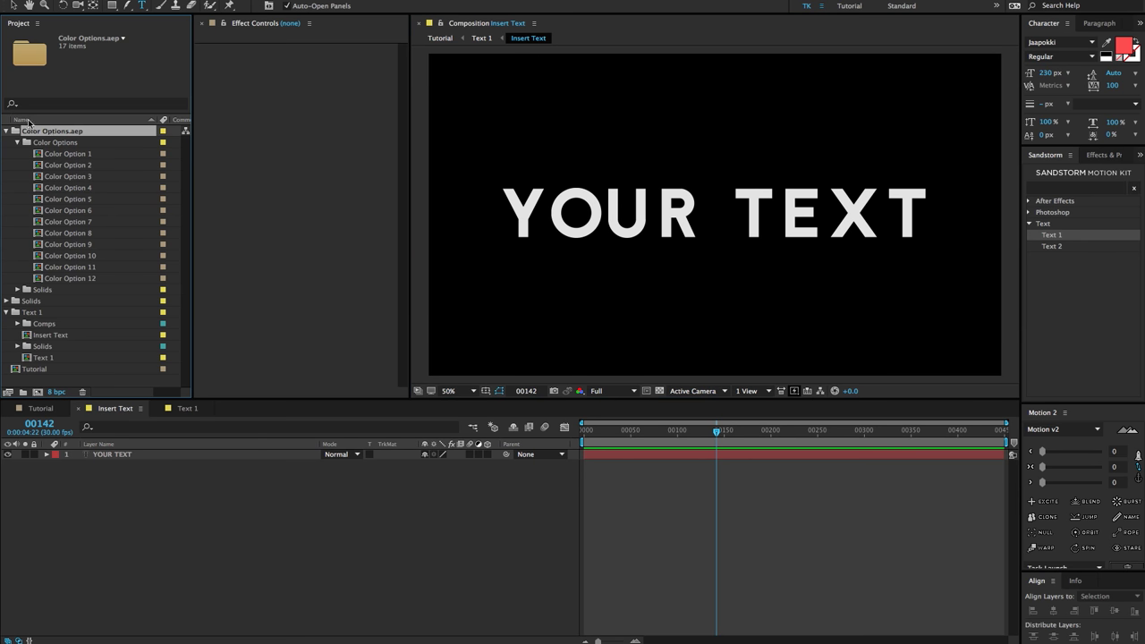
pyautogui.click(6, 132)
pyautogui.click(31, 154)
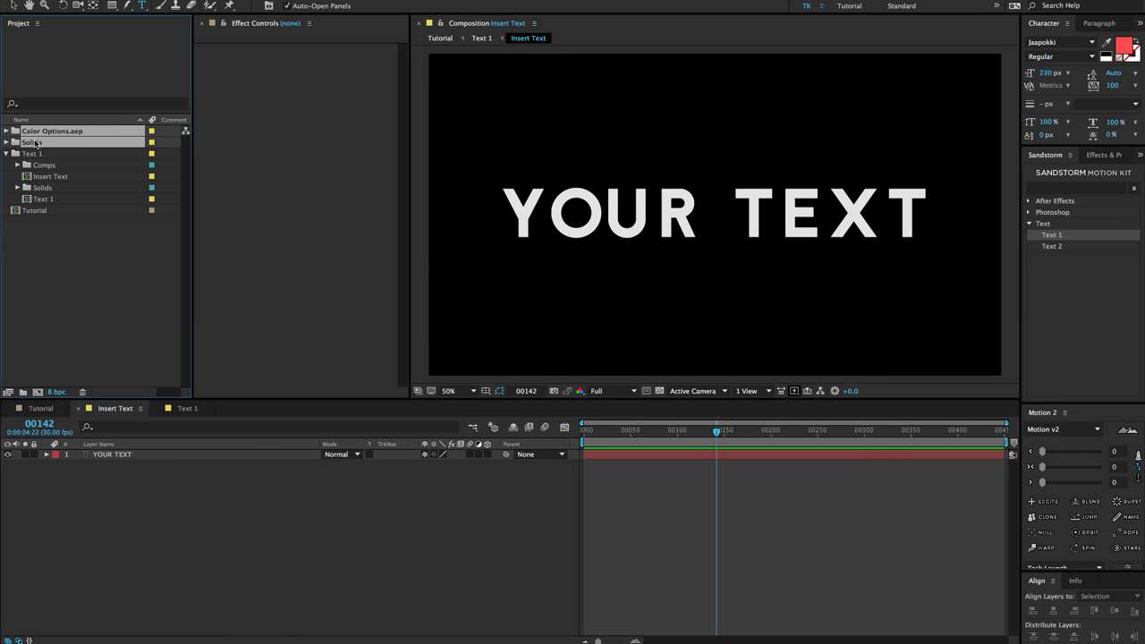
pyautogui.press('Delete')
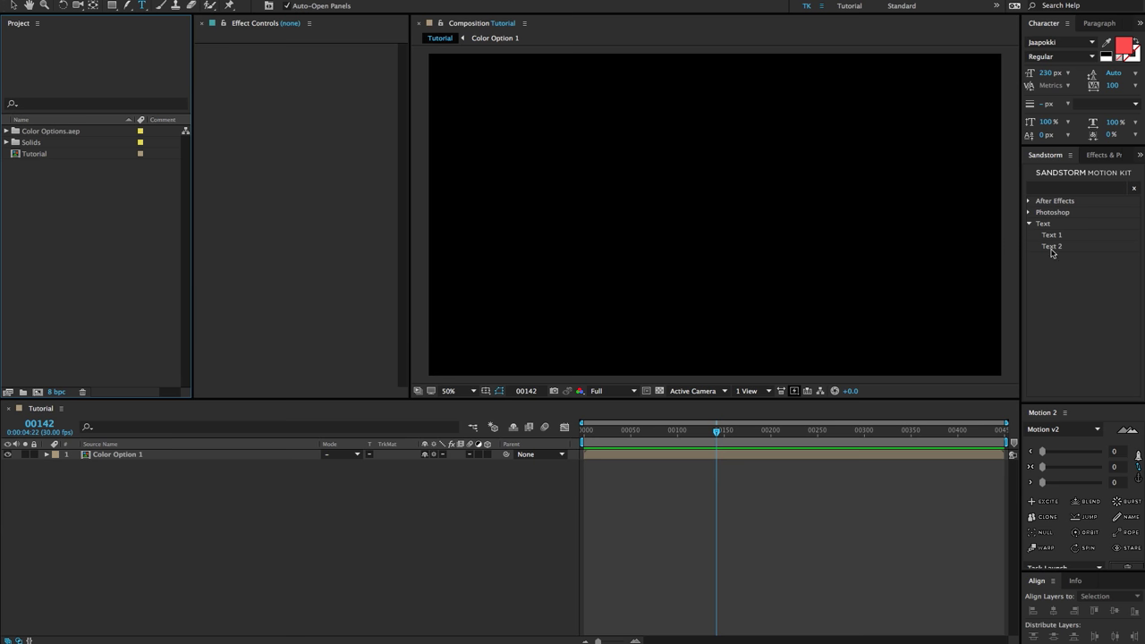
# Add the Sandstorm Text 2 template to the Tutorial composition, naming both its folder and composition Text 2, and view frame 53
pyautogui.doubleClick(1052, 246)
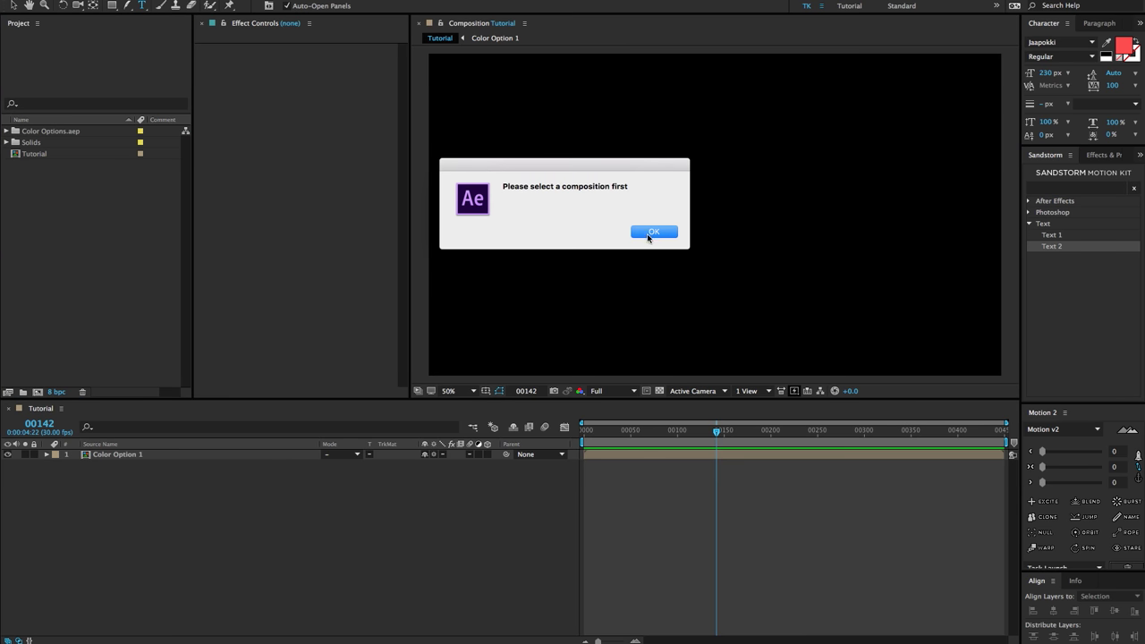
pyautogui.click(651, 232)
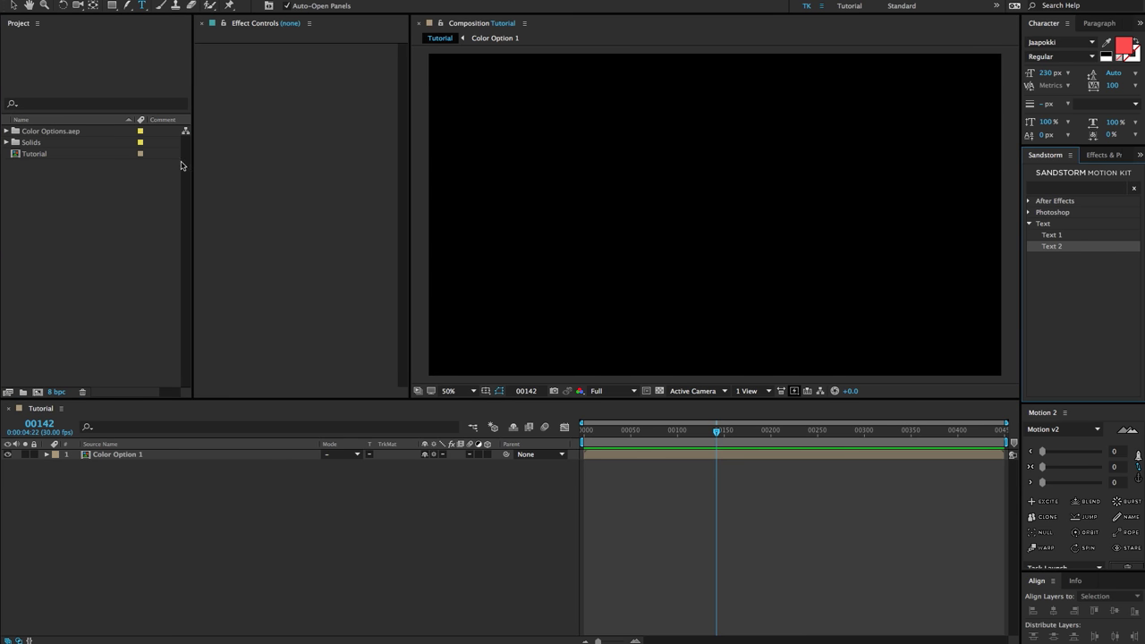
pyautogui.click(53, 155)
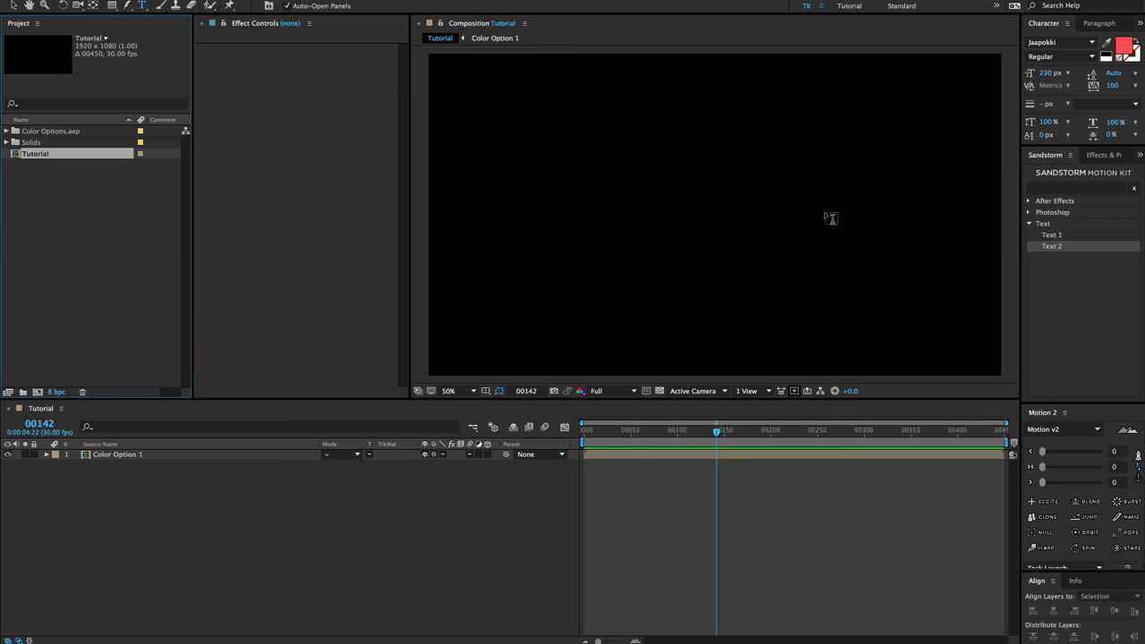
pyautogui.doubleClick(1060, 249)
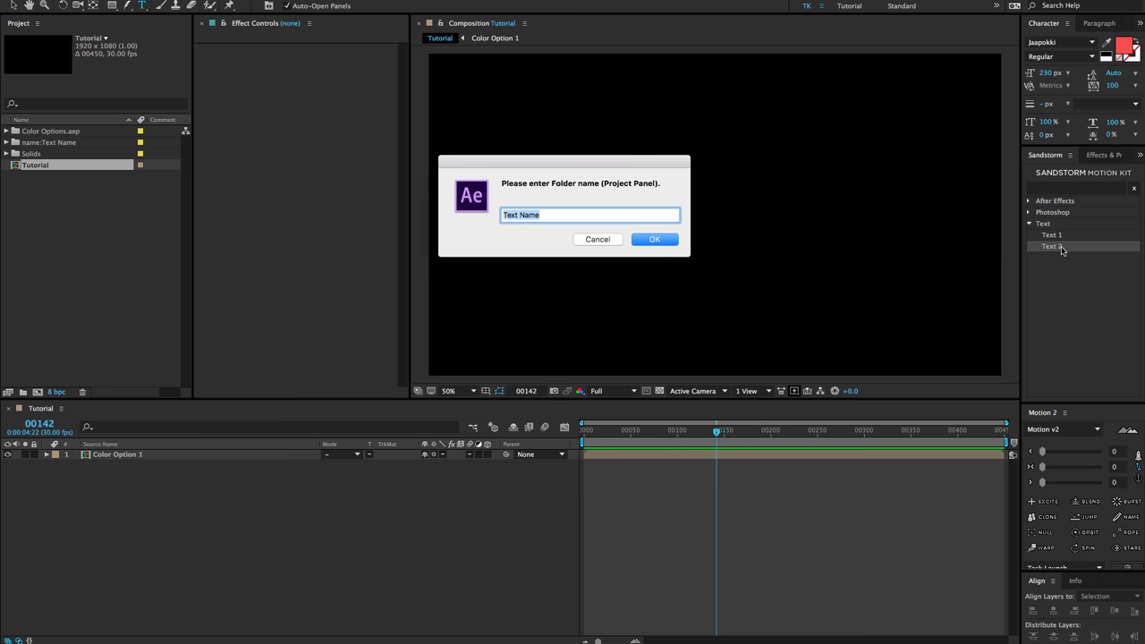
pyautogui.write('Text 2')
pyautogui.press('Return')
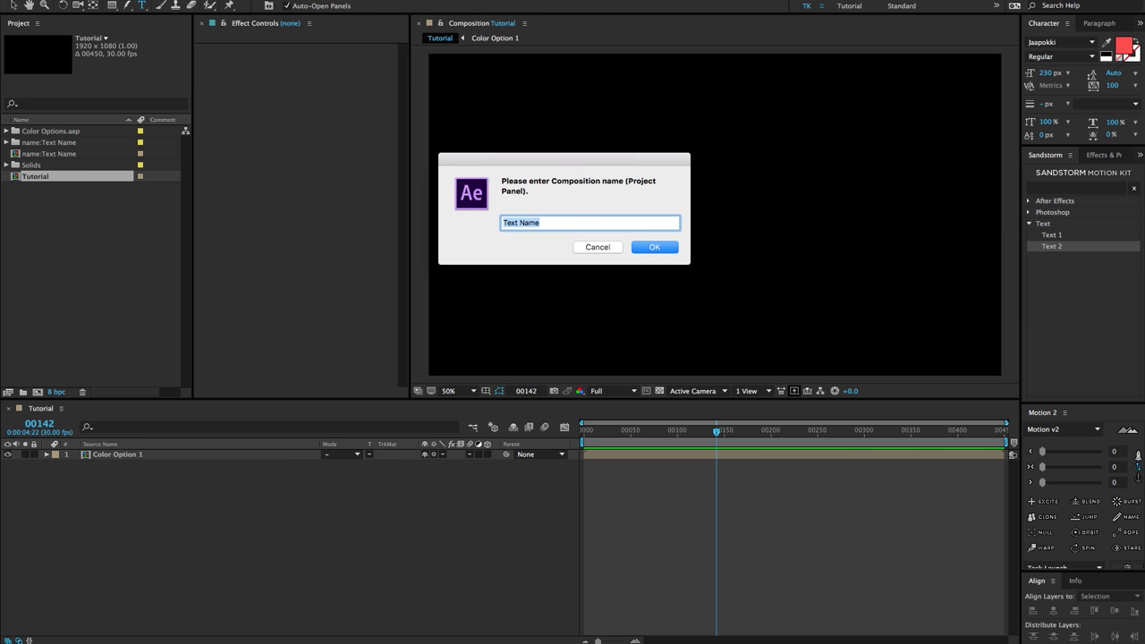
pyautogui.write('Text 2')
pyautogui.press('Return')
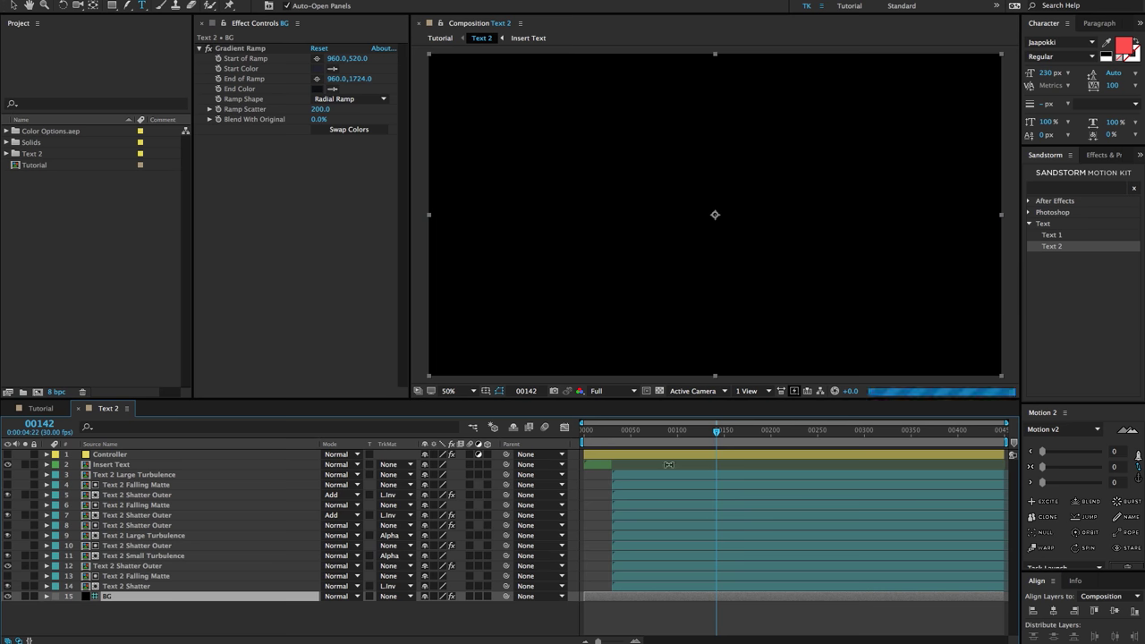
pyautogui.click(634, 432)
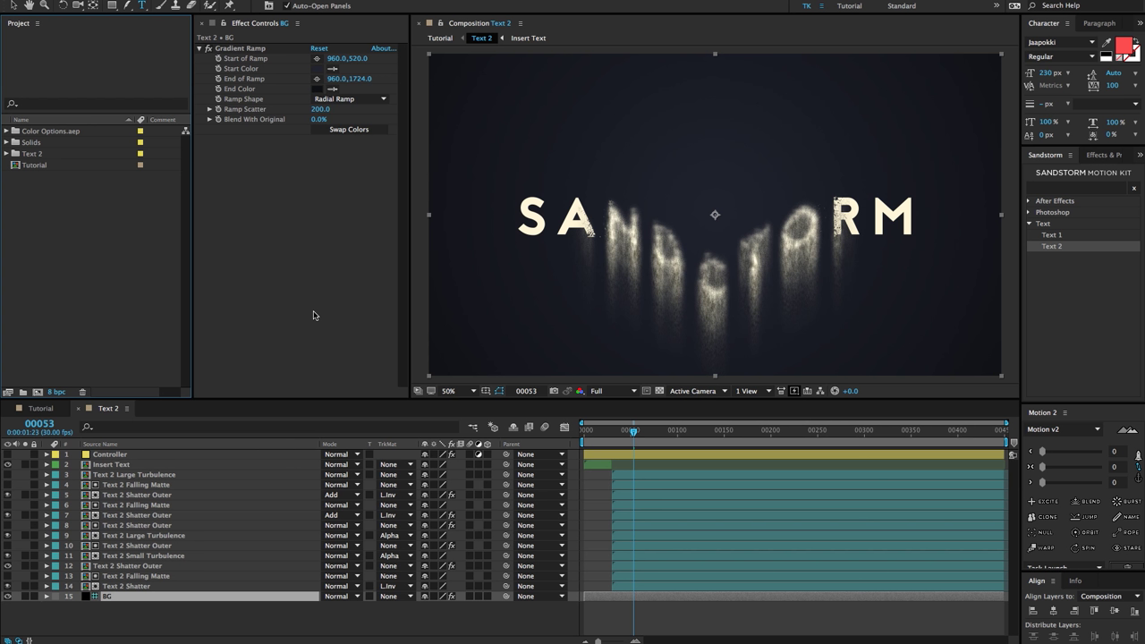
# Expand the Text 2 project folder and open its Insert Text composition
pyautogui.click(34, 162)
pyautogui.click(33, 155)
pyautogui.click(8, 154)
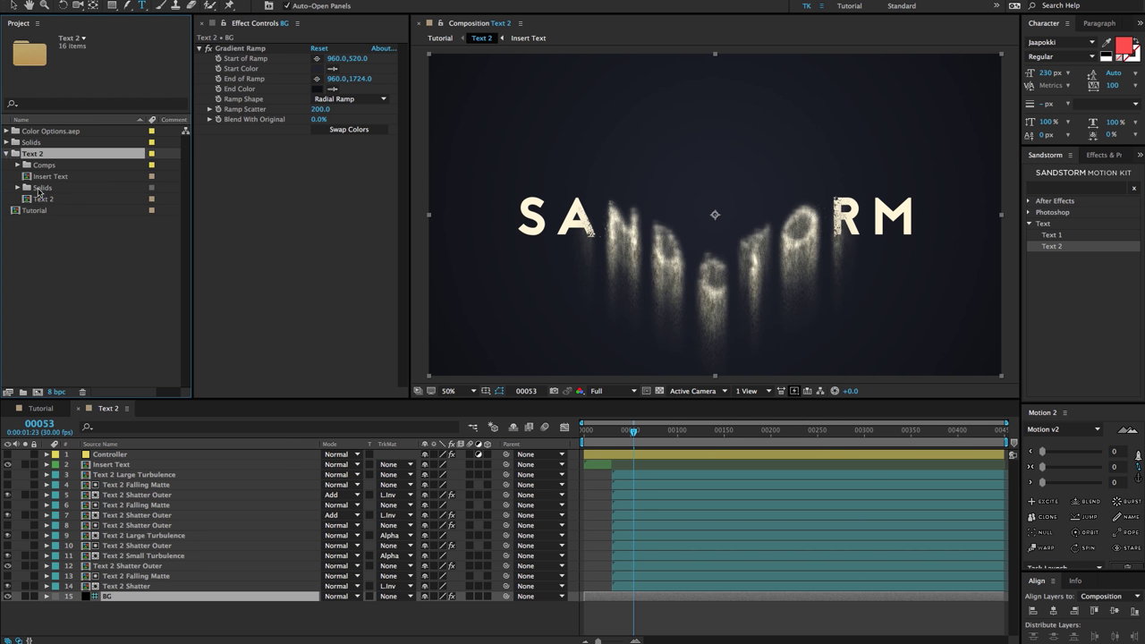
pyautogui.click(47, 198)
pyautogui.doubleClick(50, 176)
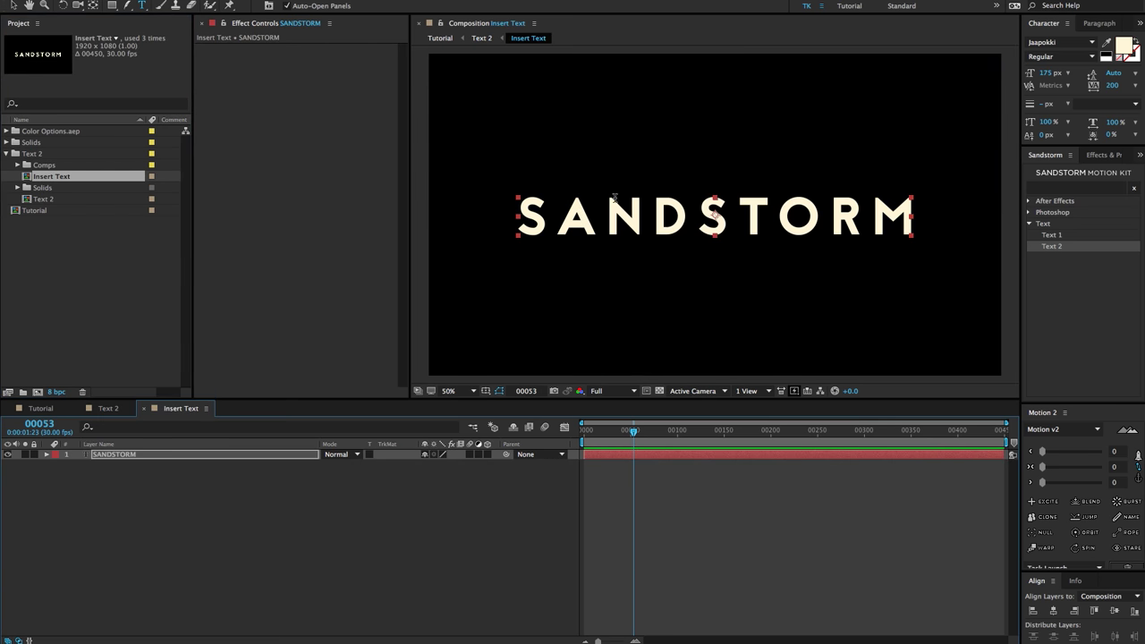
# Replace the SANDSTORM placeholder with YOUR TEXT and return to the Text 2 composition
pyautogui.doubleClick(672, 215)
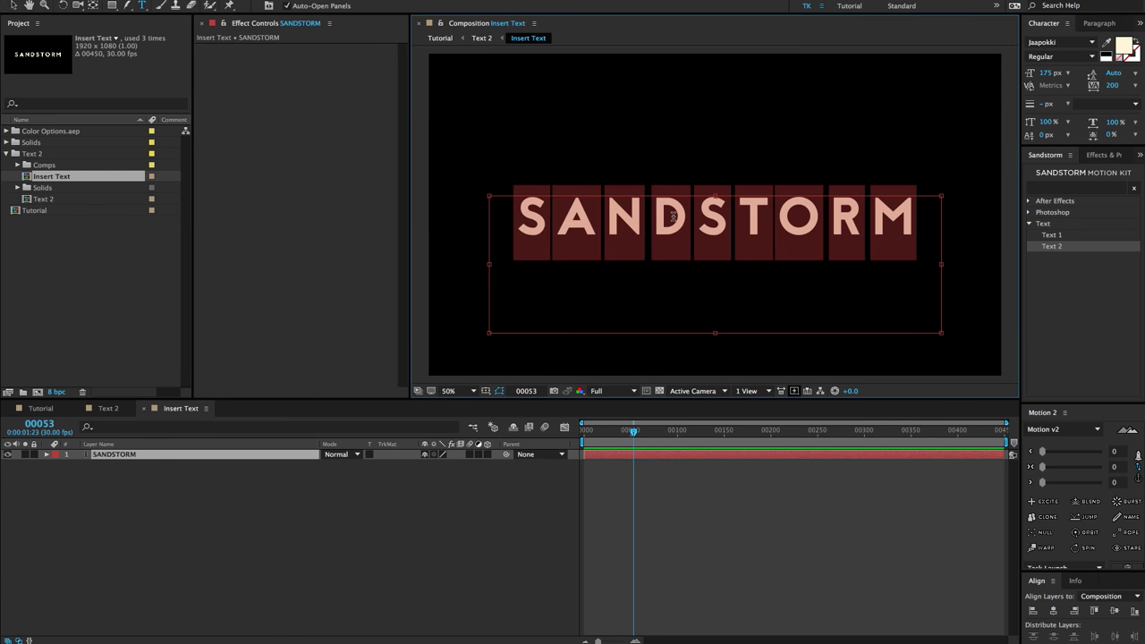
pyautogui.write('your')
pyautogui.press('BackSpace')
pyautogui.press('BackSpace')
pyautogui.press('BackSpace')
pyautogui.press('BackSpace')
pyautogui.write('YOUR T')
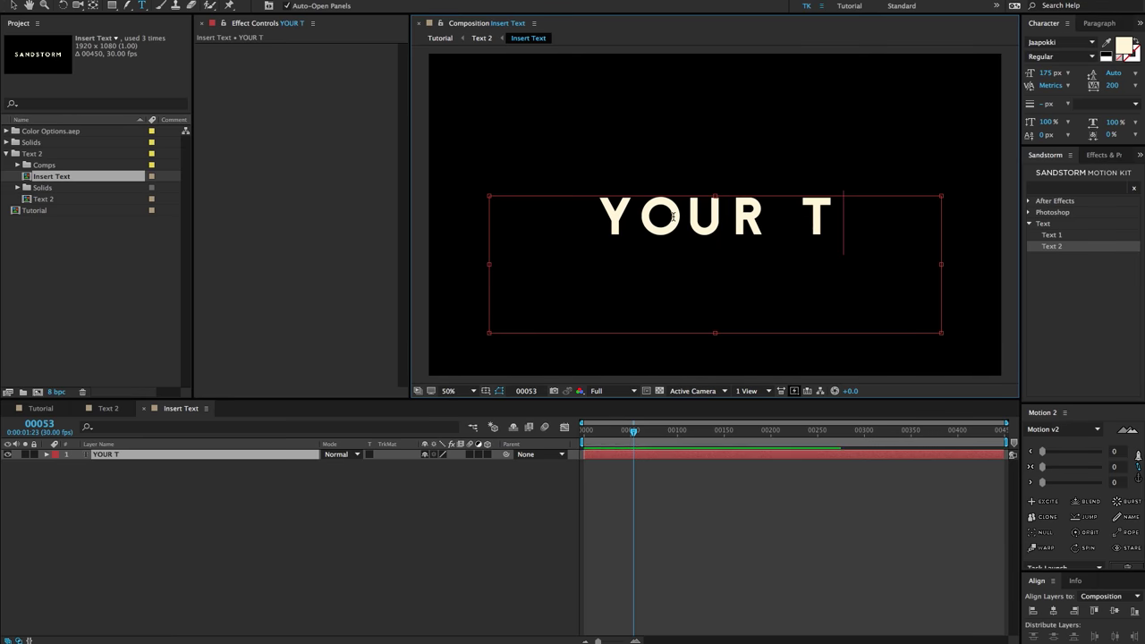
pyautogui.write('EXT')
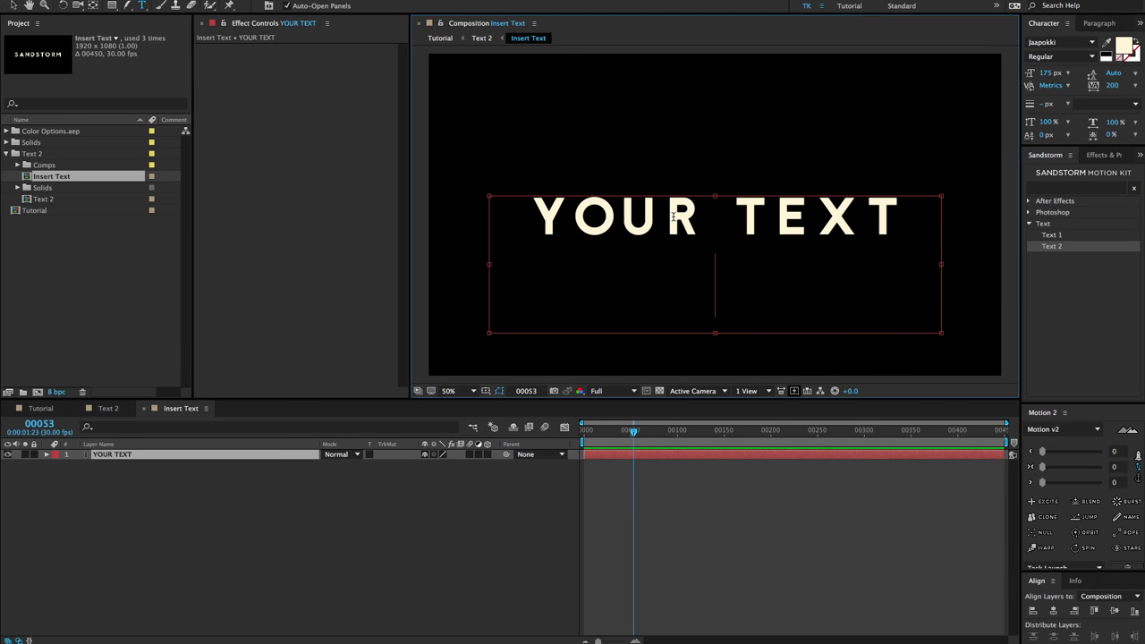
pyautogui.click(475, 519)
pyautogui.click(482, 37)
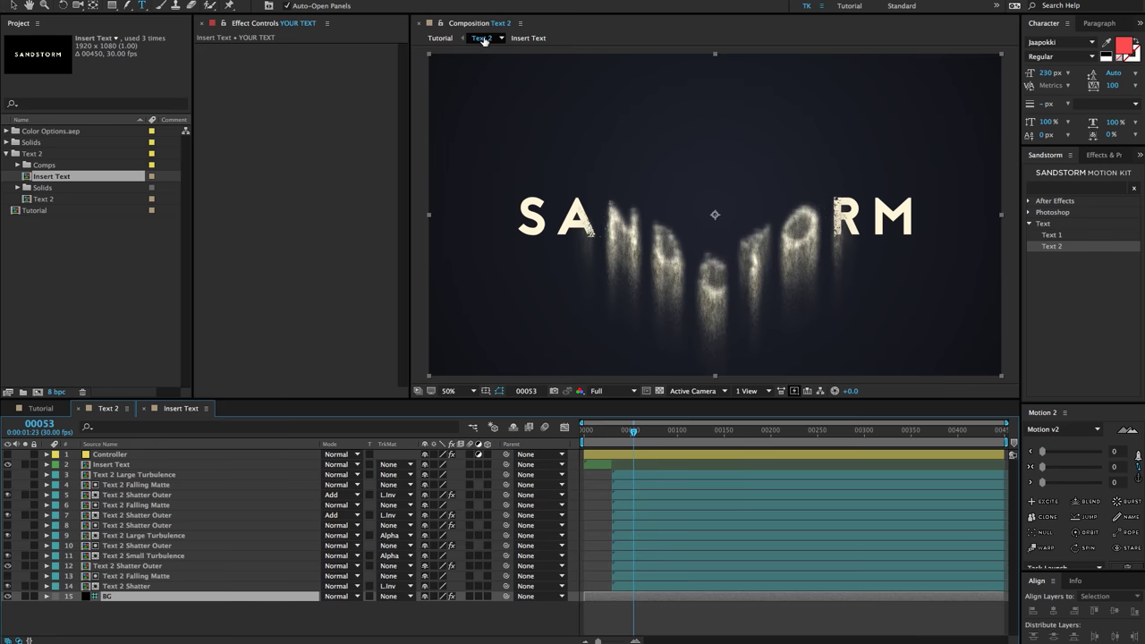